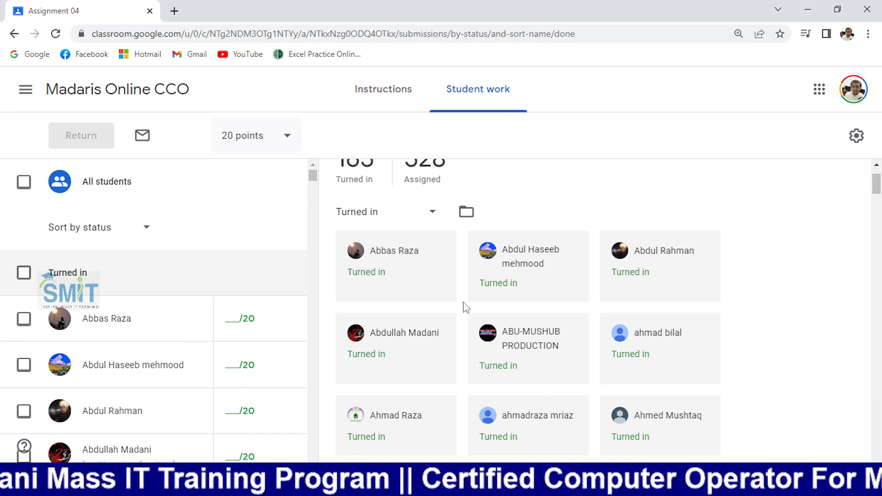
- Open two students' submitted marksheet attachments from Google Classroom in new tabs
scroll(465, 306, "down", 1)
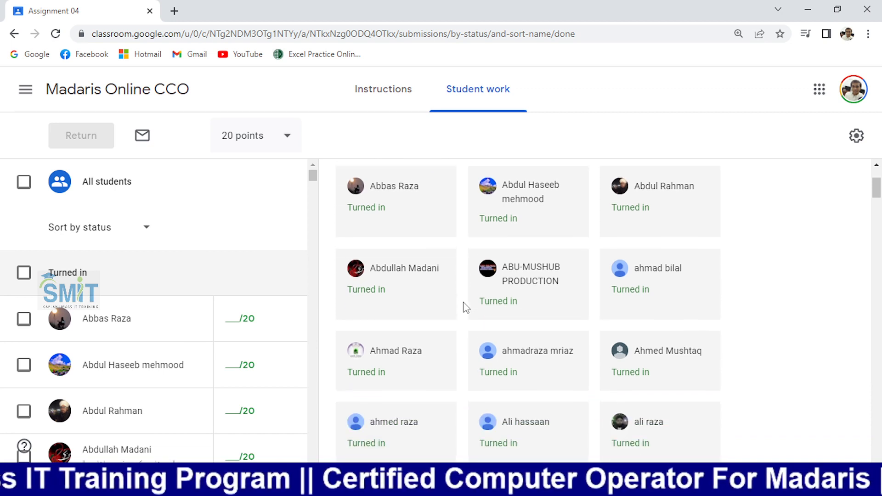
scroll(465, 307, "down", 11)
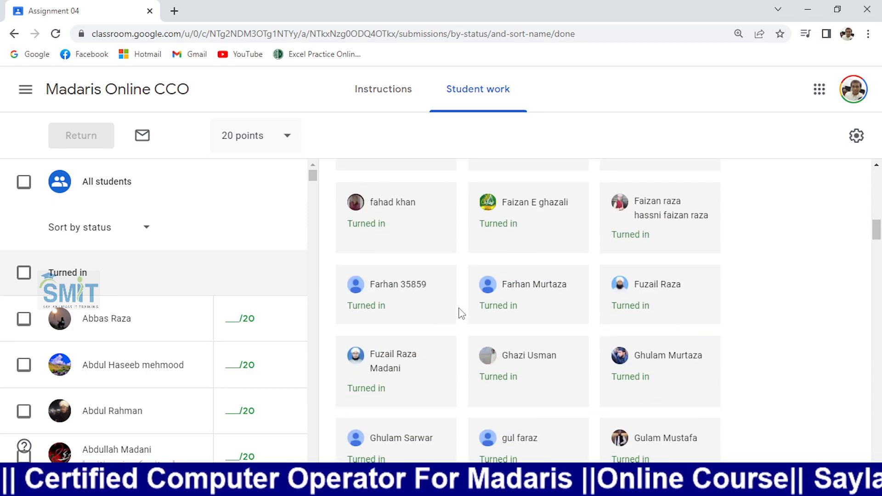
scroll(484, 358, "down", 10)
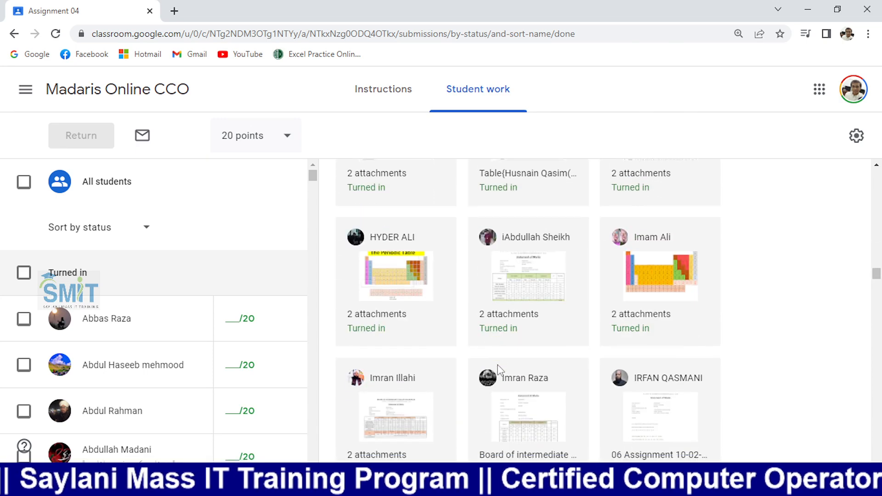
scroll(498, 370, "up", 10)
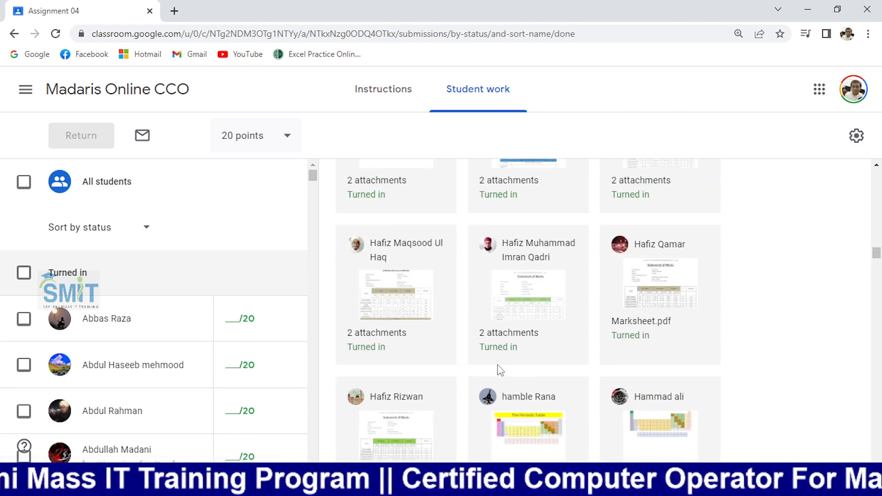
scroll(499, 370, "up", 10)
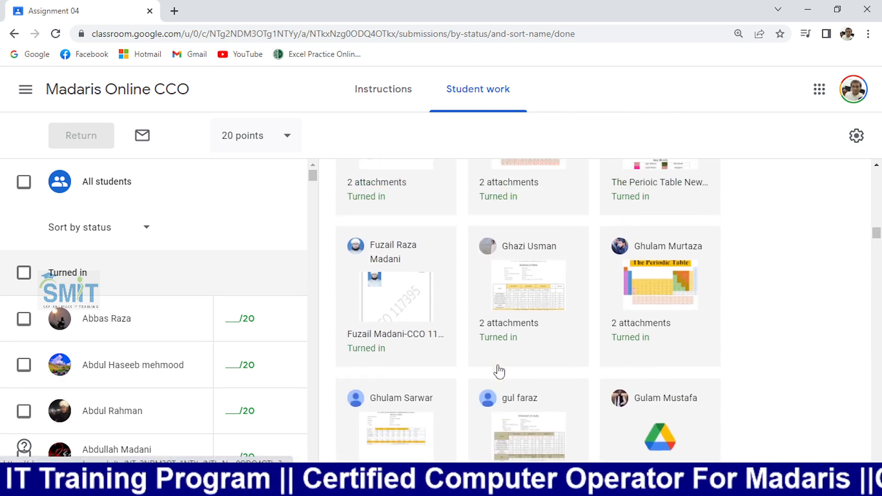
scroll(499, 371, "up", 10)
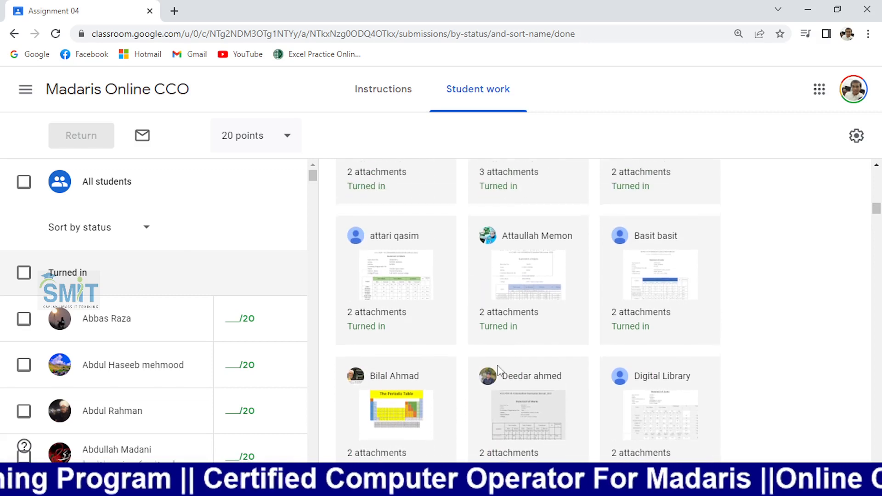
scroll(499, 371, "up", 3)
scroll(500, 371, "down", 3)
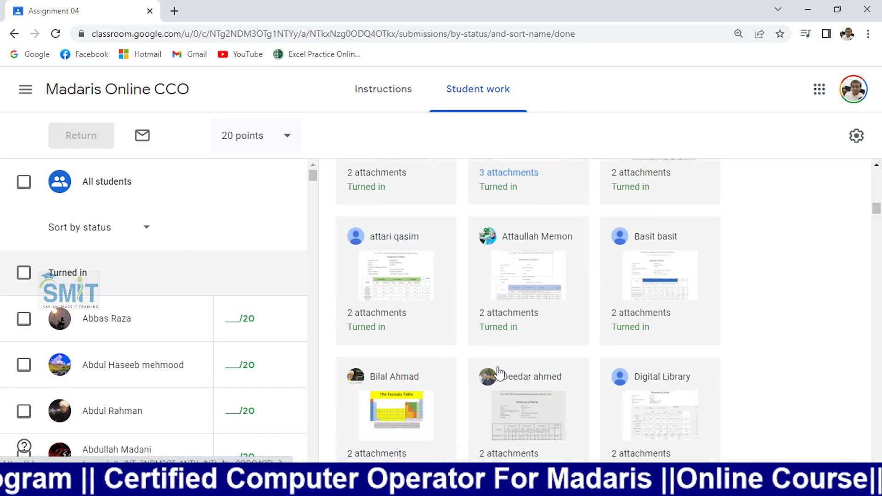
scroll(500, 372, "down", 7)
scroll(499, 372, "up", 4)
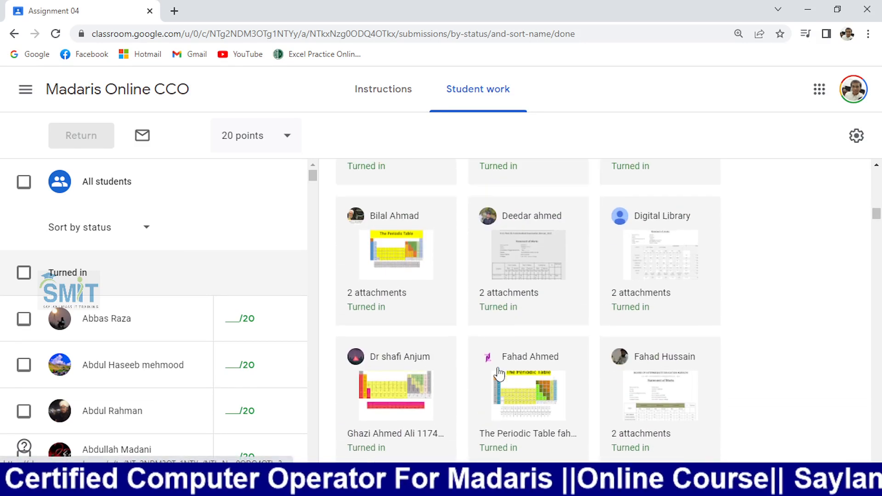
scroll(500, 375, "up", 2)
scroll(500, 375, "down", 2)
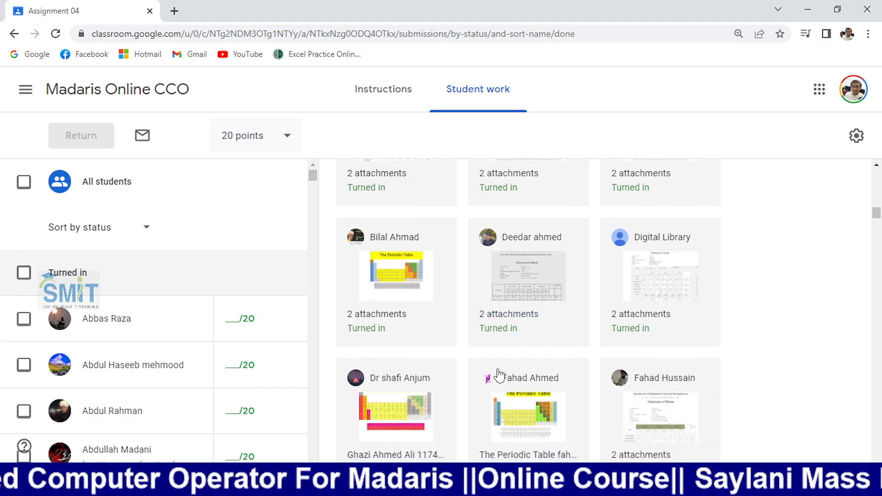
scroll(499, 372, "down", 5)
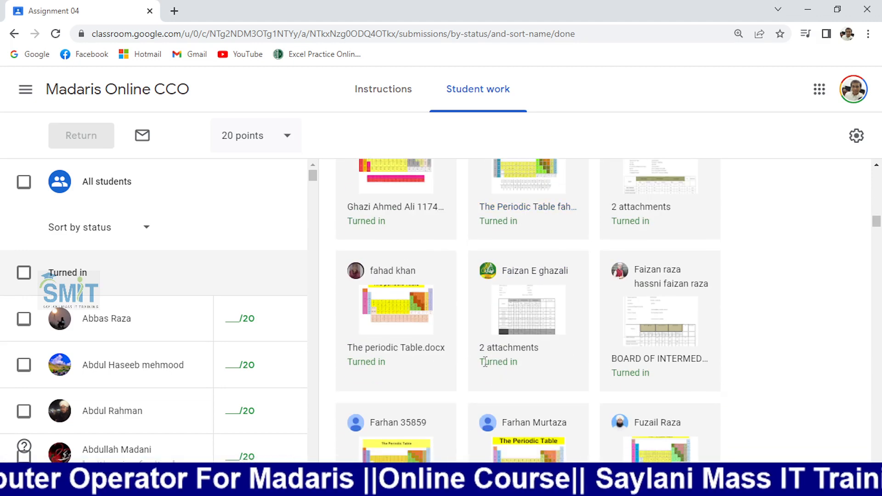
scroll(486, 375, "down", 6)
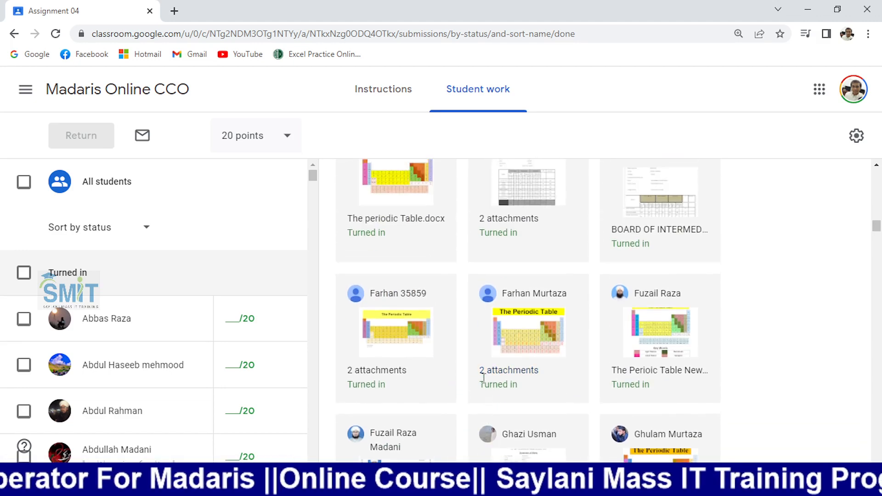
scroll(486, 386, "down", 2)
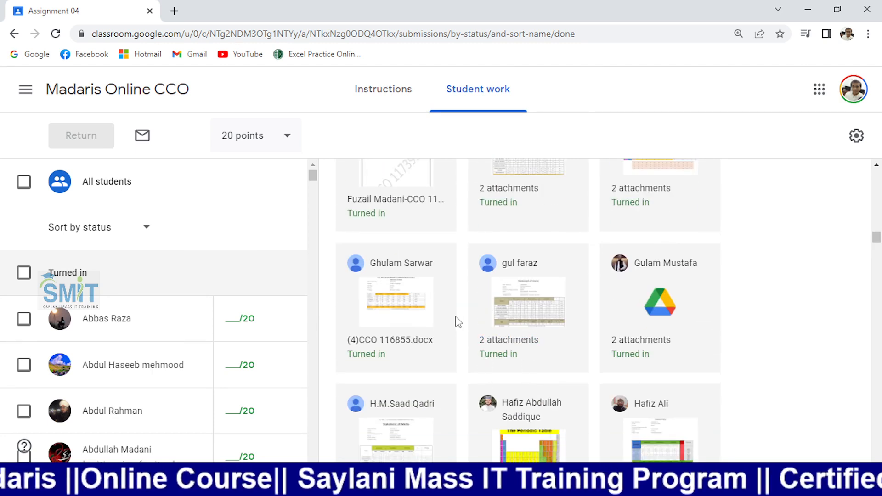
left_click(415, 321)
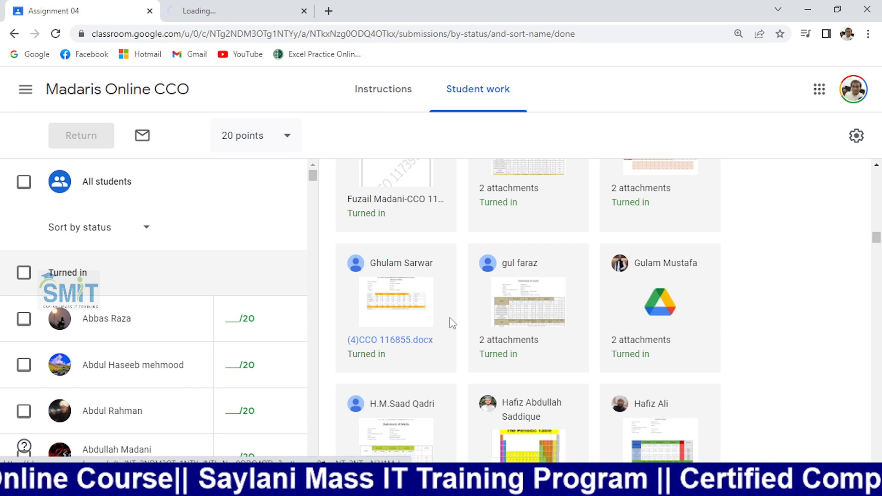
left_click(531, 307)
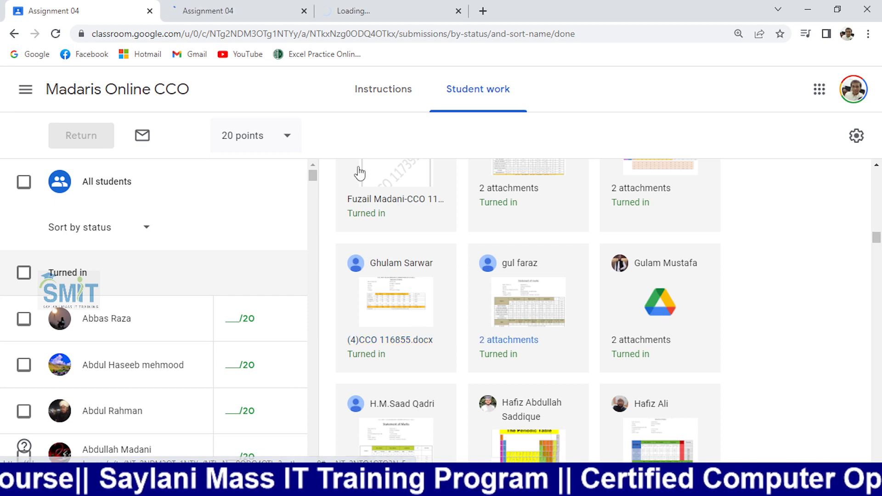
left_click(226, 6)
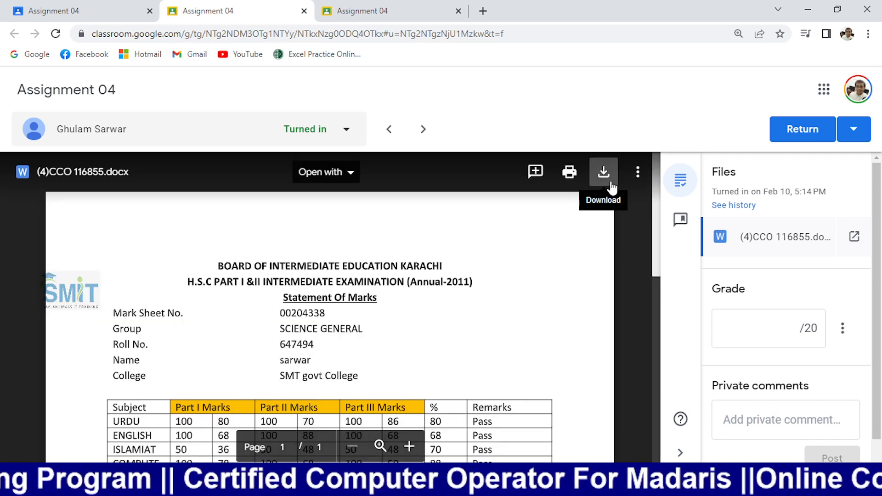
- Download the second student's Class 4 assignment 02 .docx marksheet
scroll(548, 292, "down", 4)
scroll(548, 291, "up", 4)
left_click(401, 10)
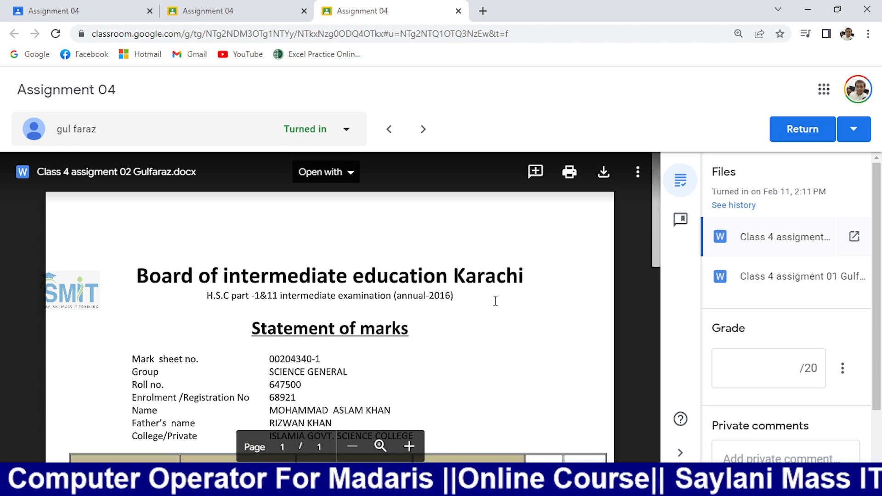
scroll(503, 349, "down", 8)
scroll(504, 349, "up", 6)
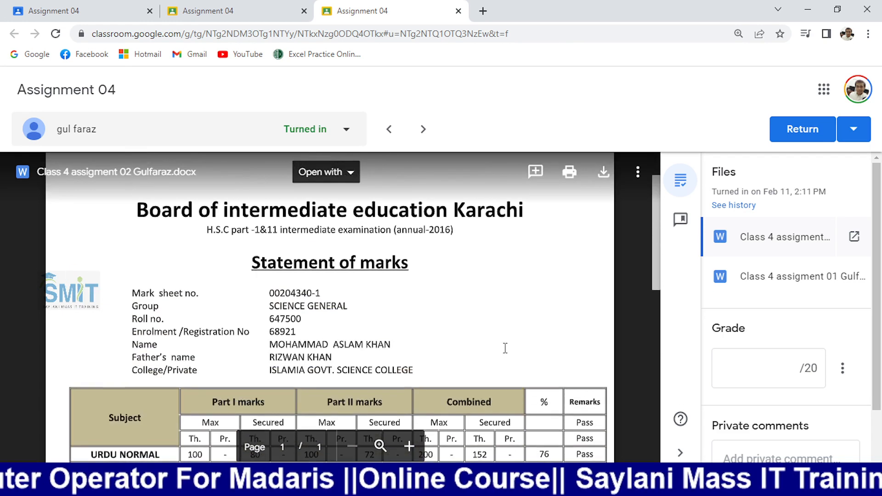
left_click(603, 172)
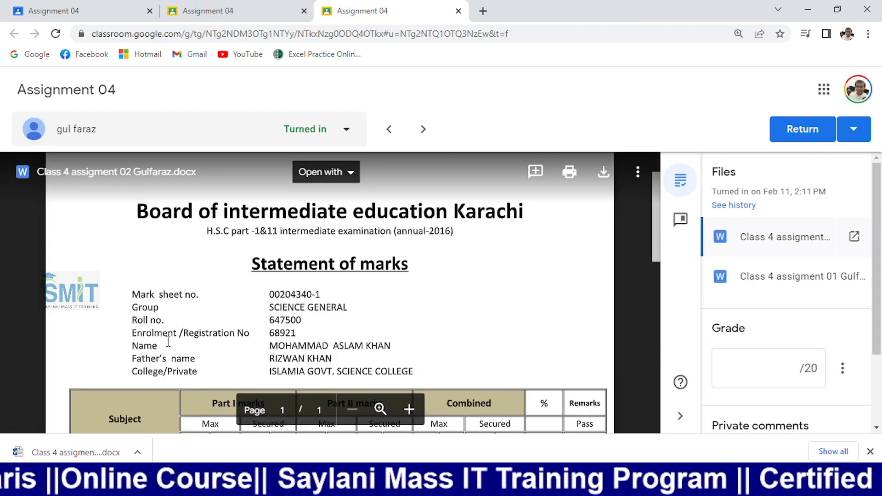
- Open the downloaded Class 4 assigment 02 marksheet from Downloads and enable editing in Word
left_click(138, 452)
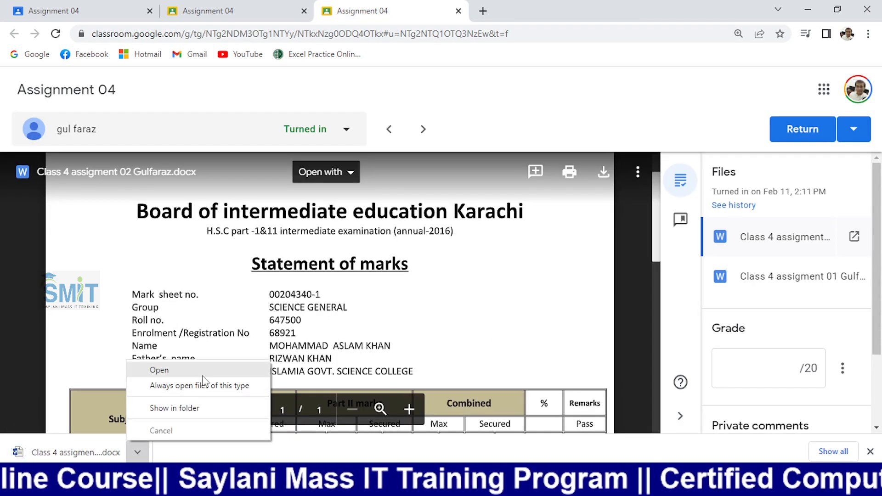
left_click(189, 407)
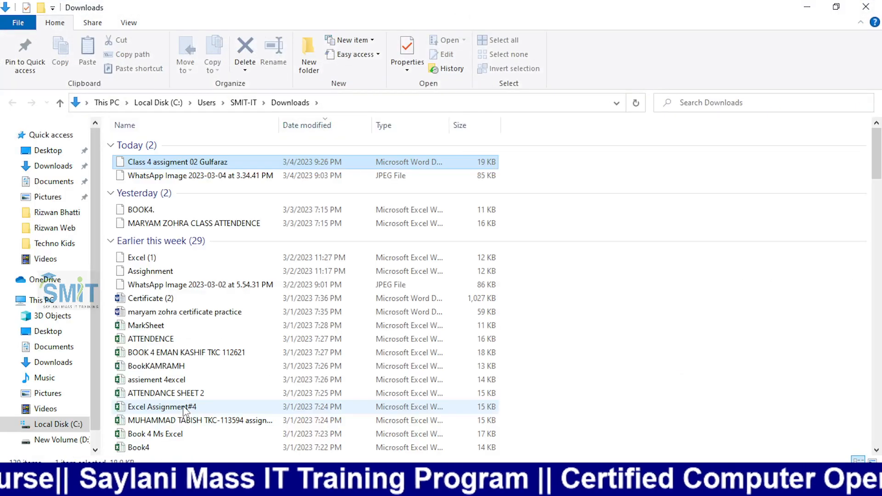
double_click(220, 161)
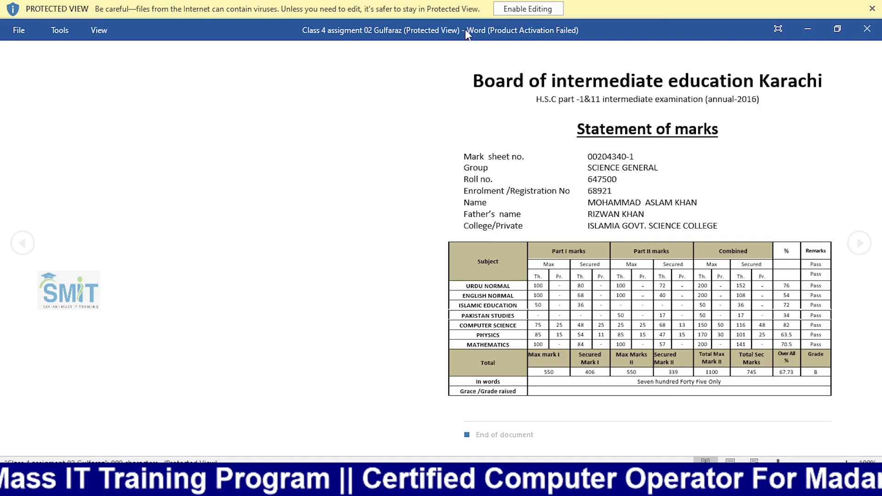
left_click(509, 11)
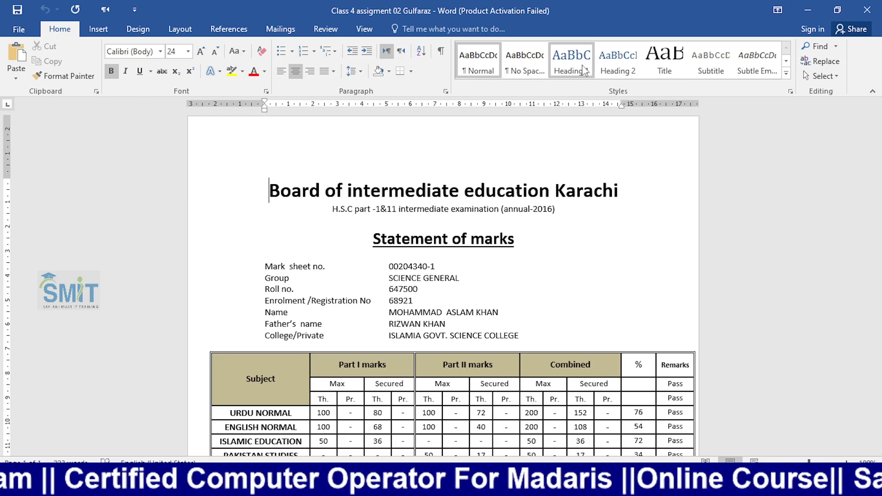
- Show formatting marks and delete the stray tabs after the enrolment number
scroll(512, 256, "down", 2)
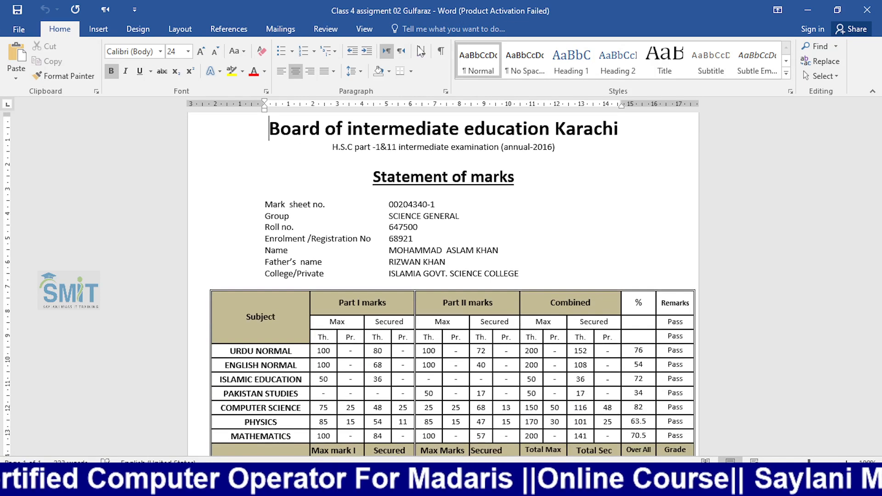
left_click(441, 51)
left_click(441, 51)
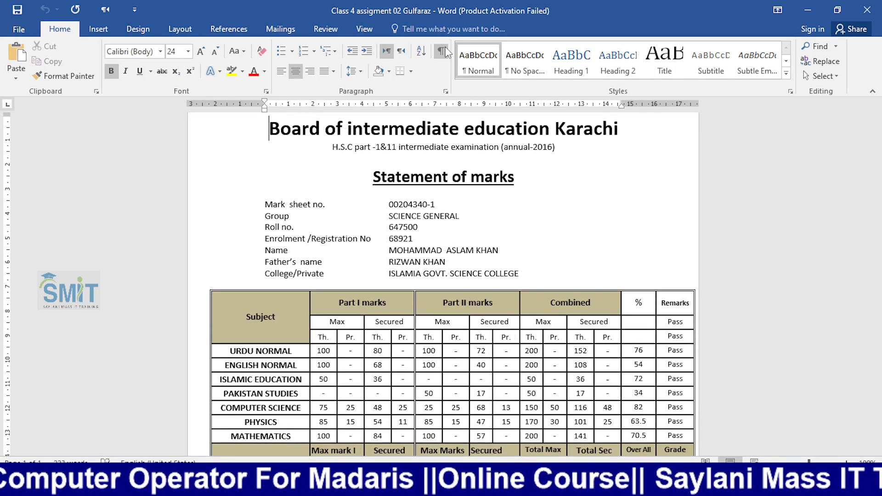
left_click(441, 51)
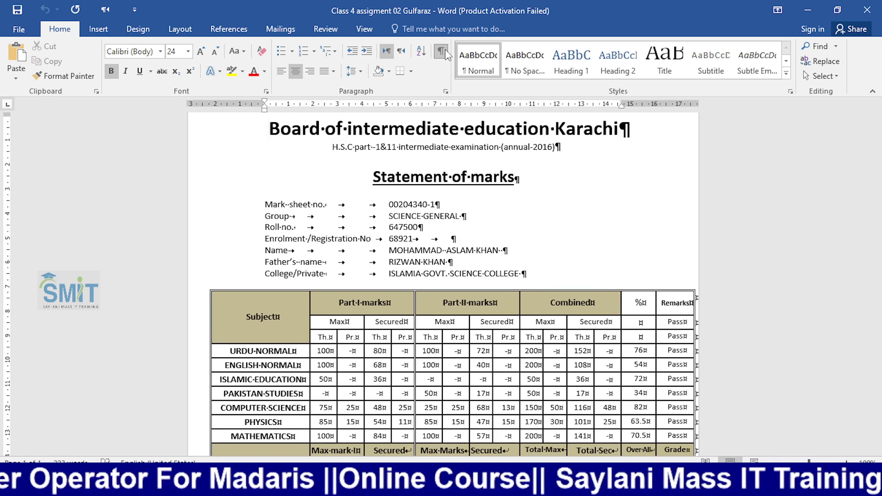
left_click(453, 239)
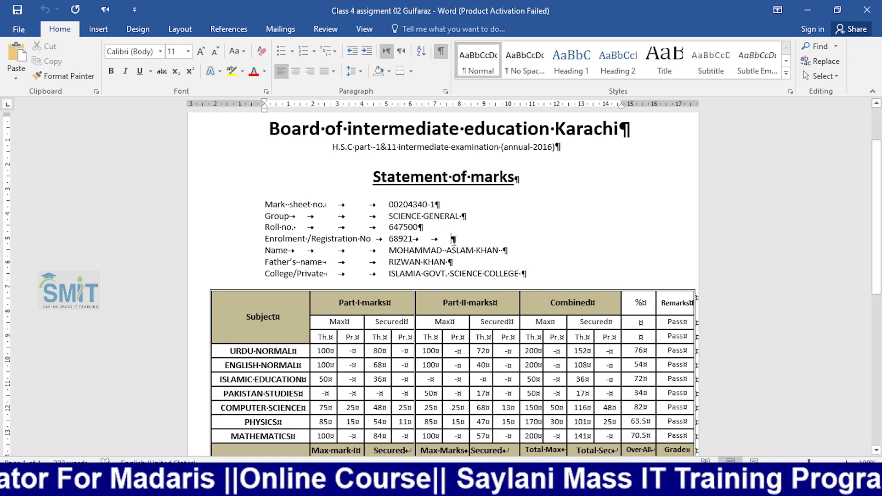
key("BackSpace")
key("BackSpace")
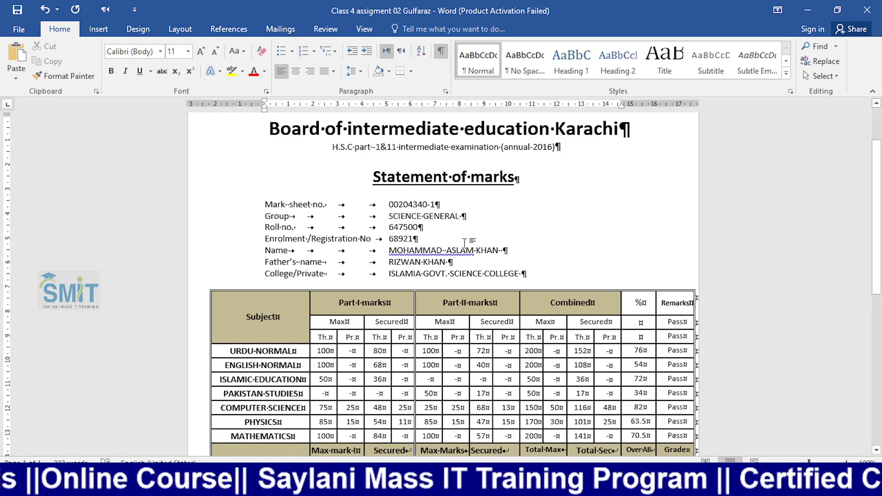
- Remove the extra space in the student's name and hide formatting marks again
right_click(452, 245)
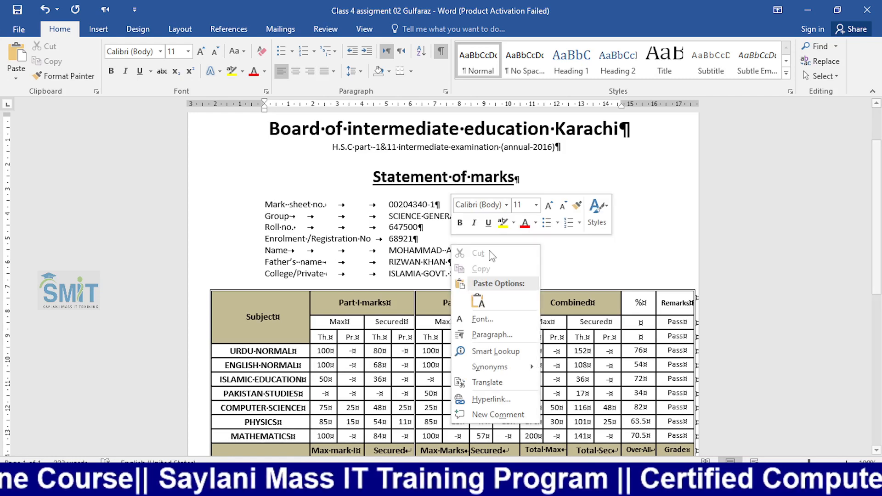
left_click(445, 254)
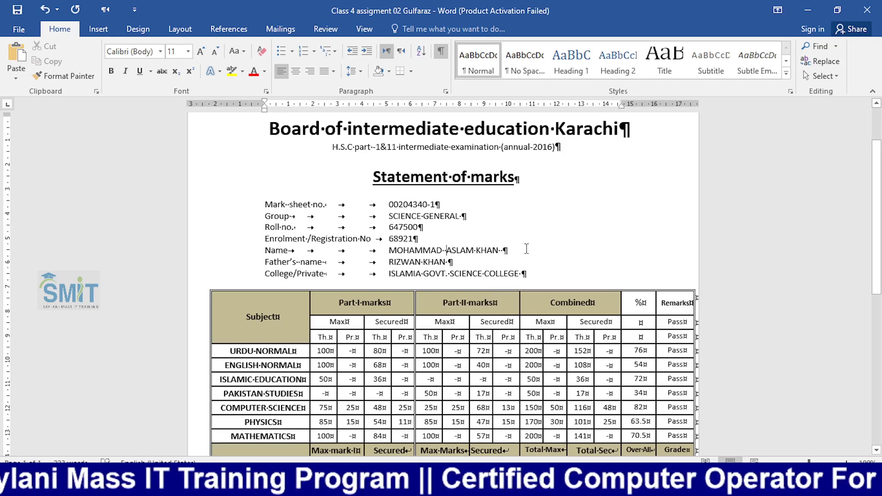
key("BackSpace")
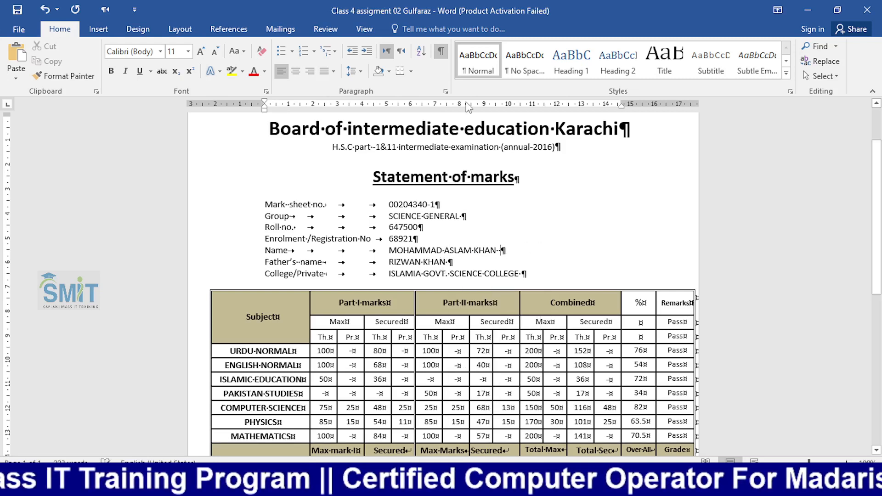
left_click(441, 50)
scroll(326, 272, "down", 2)
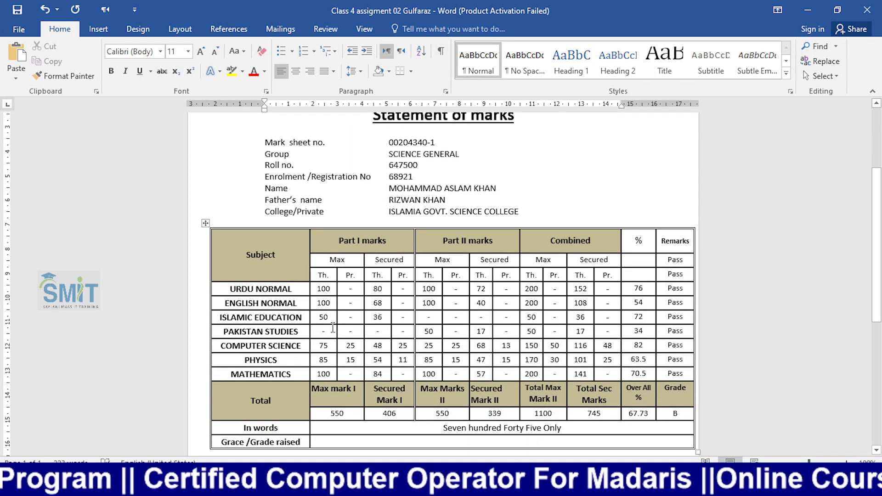
scroll(343, 337, "up", 1)
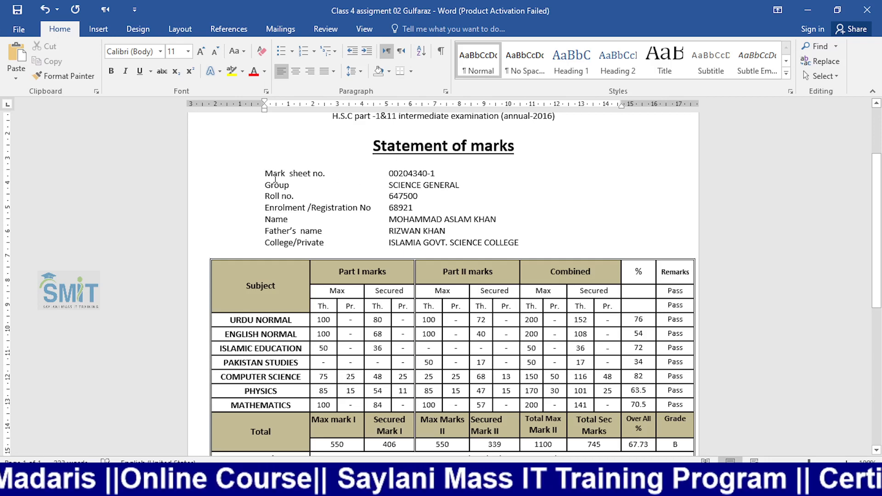
scroll(276, 178, "up", 1)
left_click_drag(267, 205, 388, 205)
left_click(445, 216)
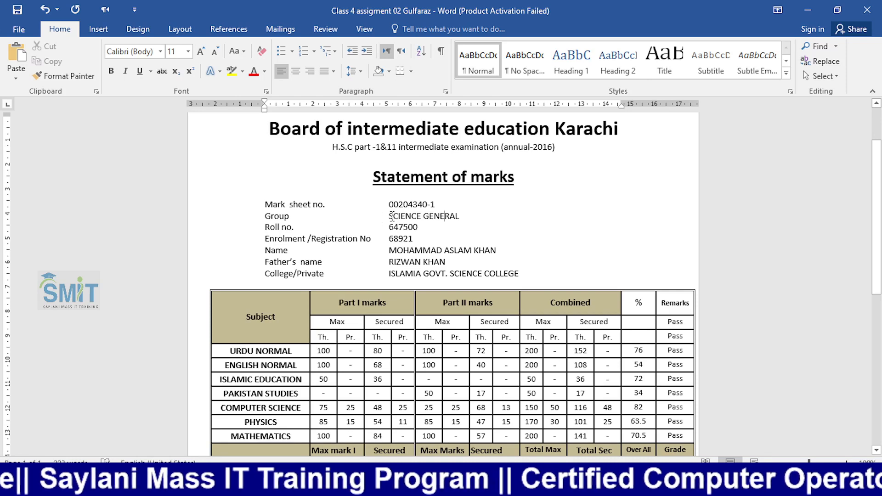
left_click_drag(391, 216, 480, 216)
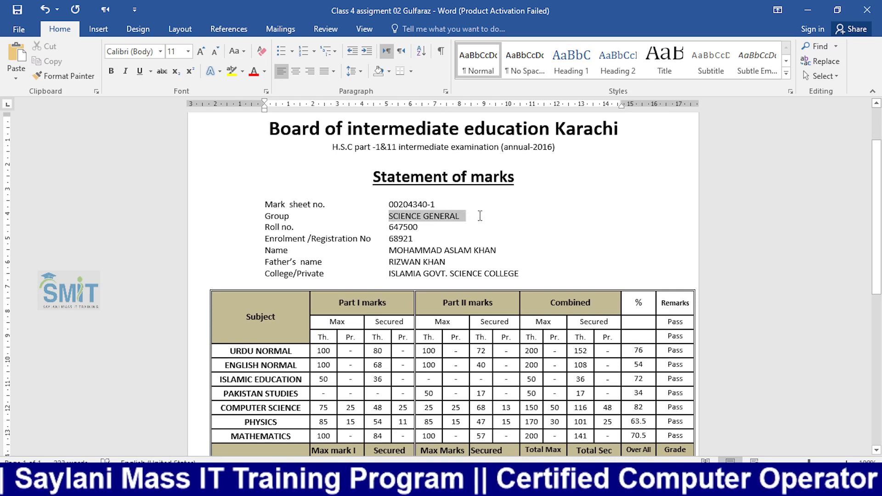
left_click(397, 232)
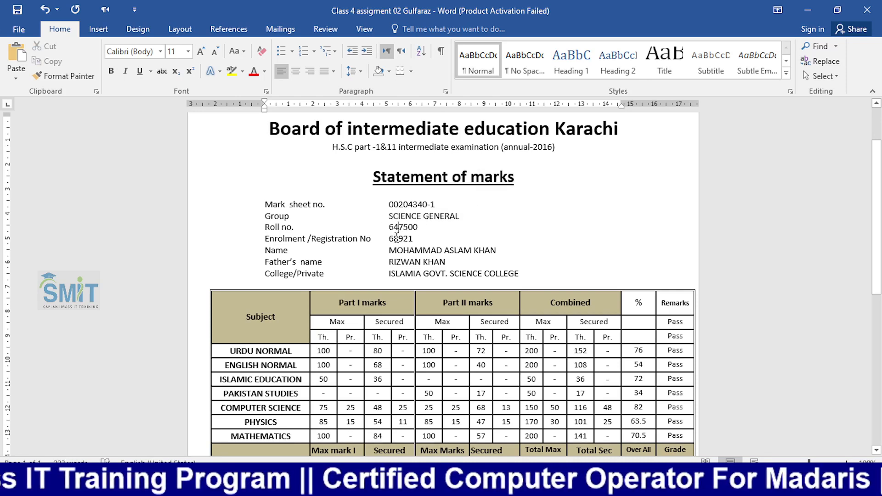
double_click(394, 238)
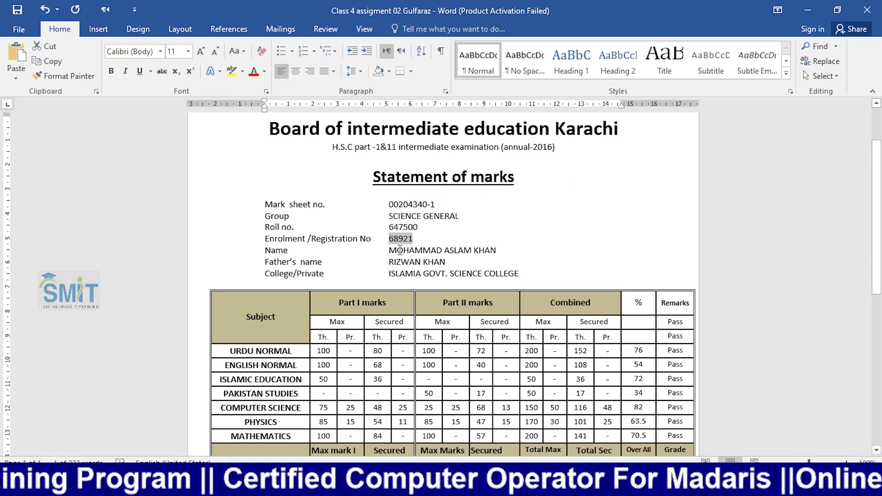
triple_click(400, 249)
double_click(432, 263)
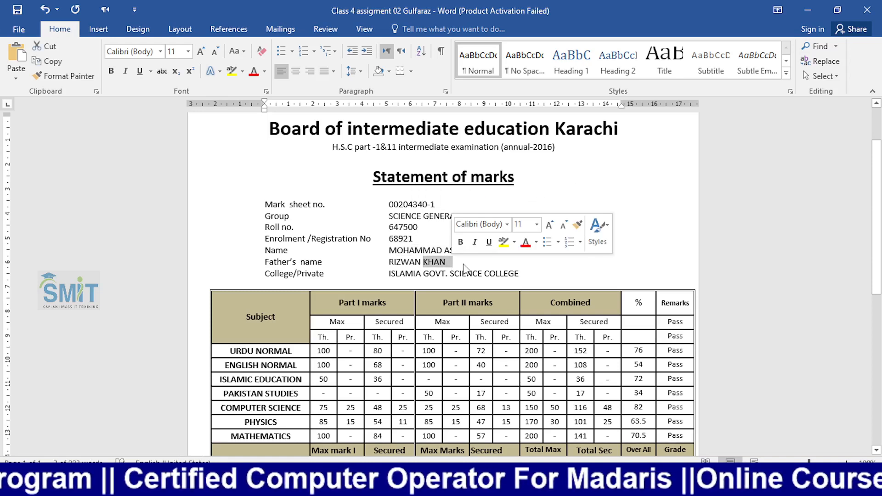
left_click(482, 262)
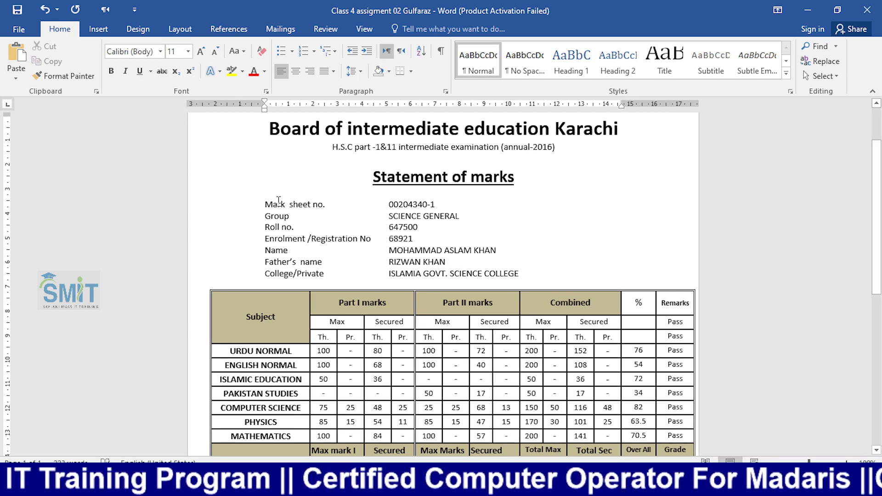
- Block-select the whole column of field labels in the student details
left_click_drag(272, 214, 291, 241)
left_click(326, 276)
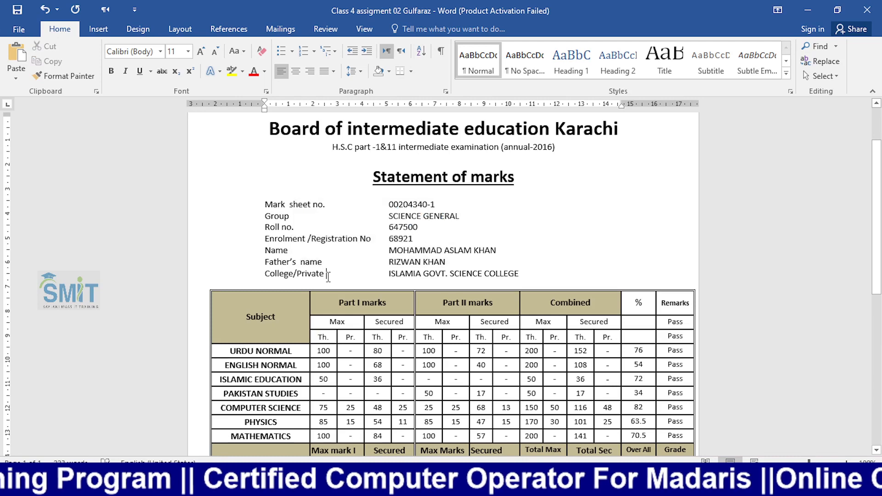
left_click_drag(326, 276, 263, 166)
key("ctrl+c")
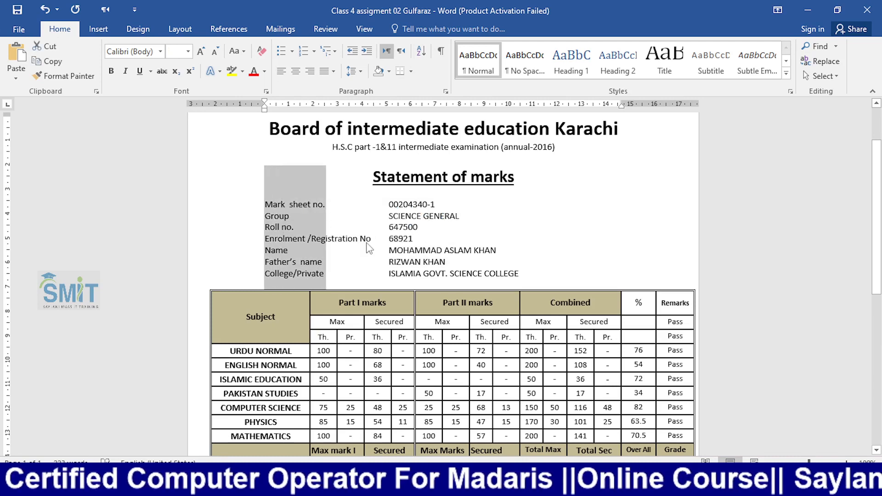
- Launch Excel 2016 from Windows search
type("w")
key("BackSpace")
type("e")
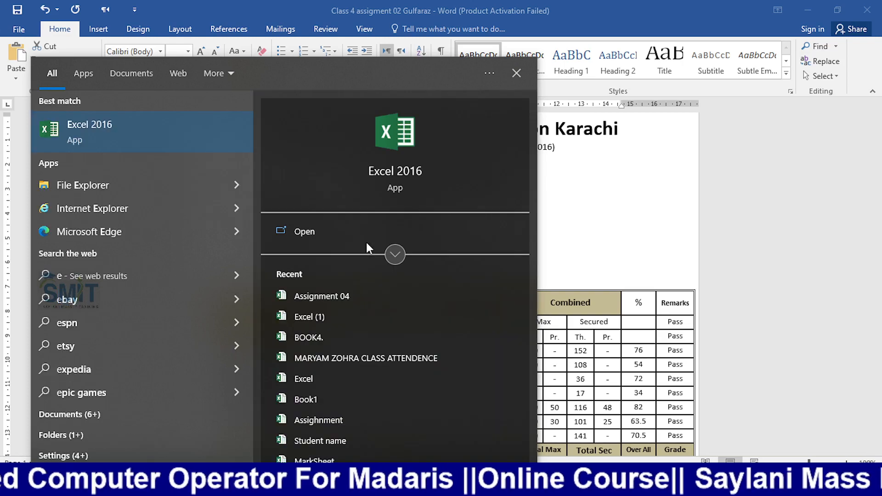
key("Return")
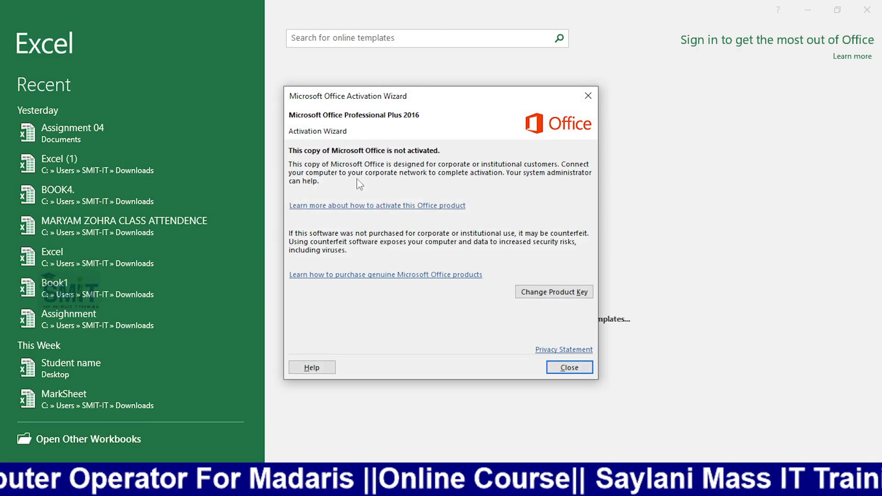
- Create a blank workbook and paste the seven marksheet field labels into O13:O19
left_click(588, 96)
left_click(378, 153)
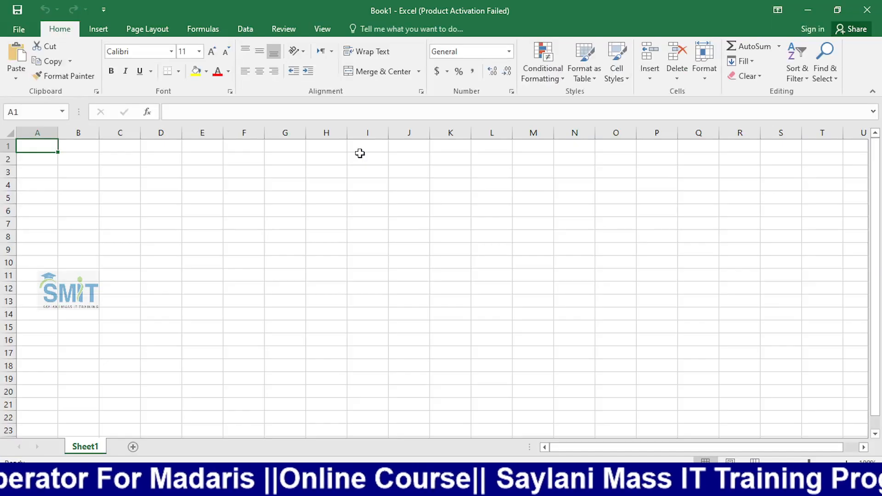
key("ctrl+v")
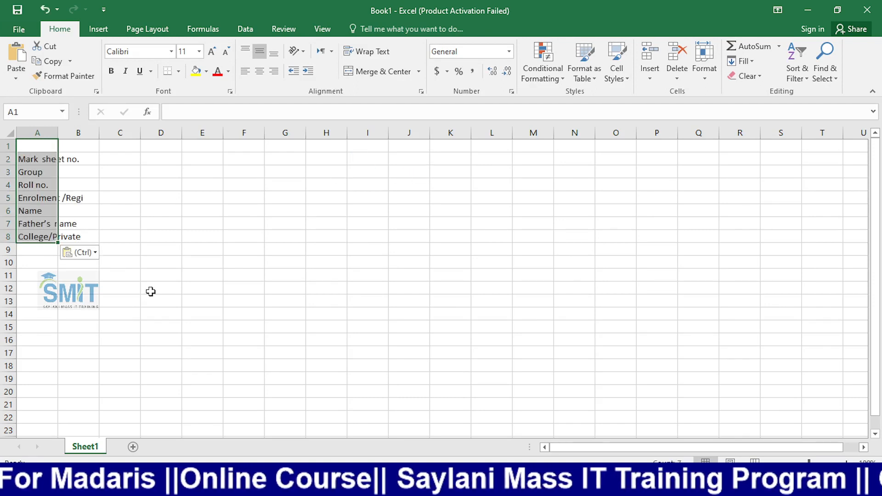
left_click(150, 291)
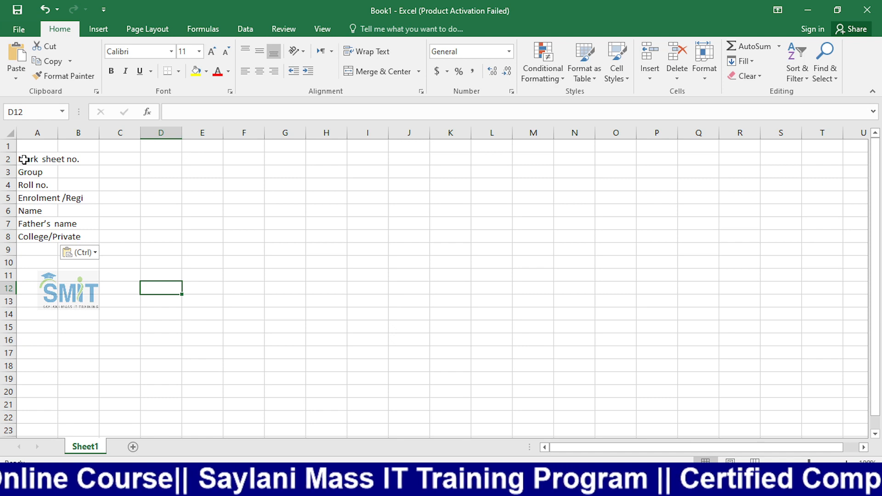
key("ctrl+z")
left_click(629, 292)
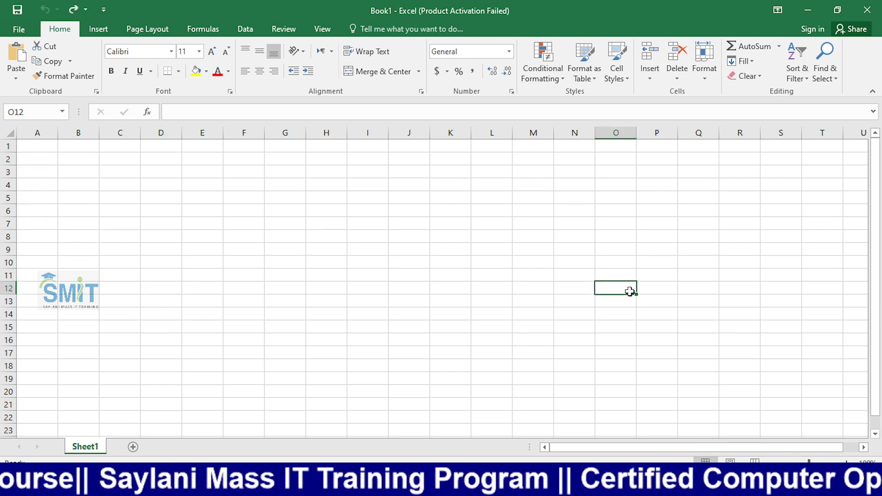
left_click(602, 301)
key("ctrl+v")
left_click(431, 262)
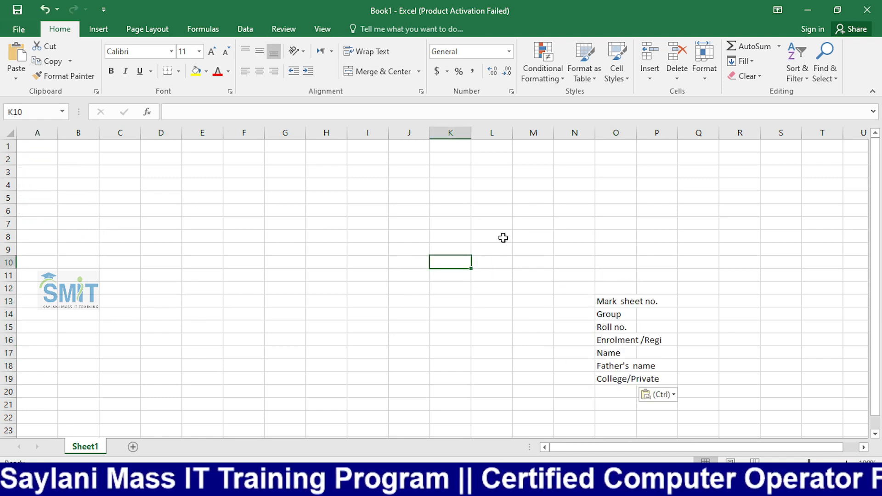
key("alt+Tab")
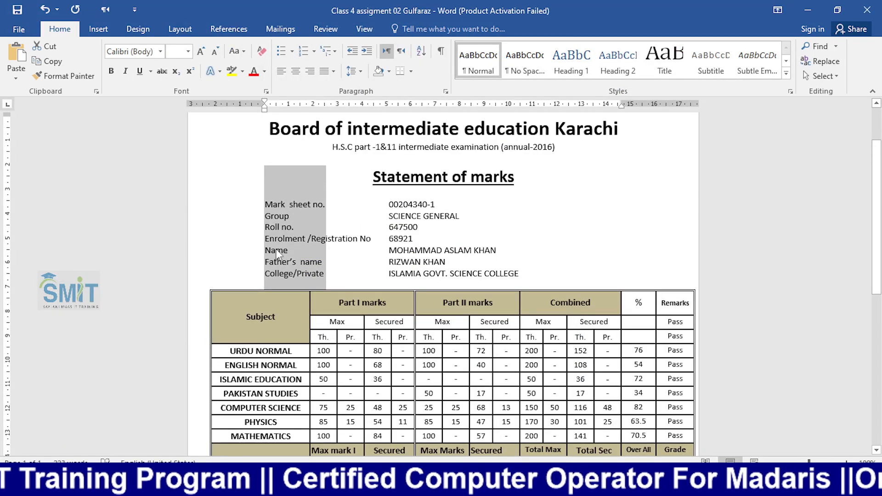
- Make A1 active in Excel, then select the Mark sheet no., Roll no. and Name labels in Word
key("alt+Tab")
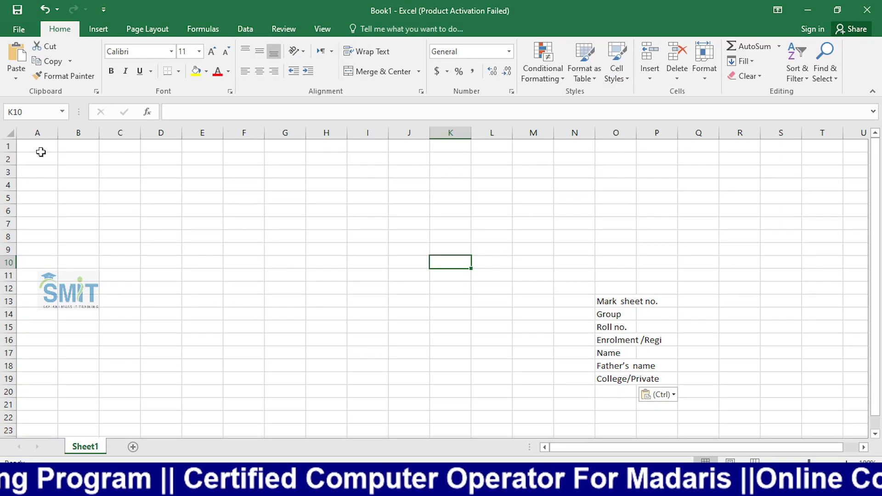
left_click(39, 147)
key("alt+Tab")
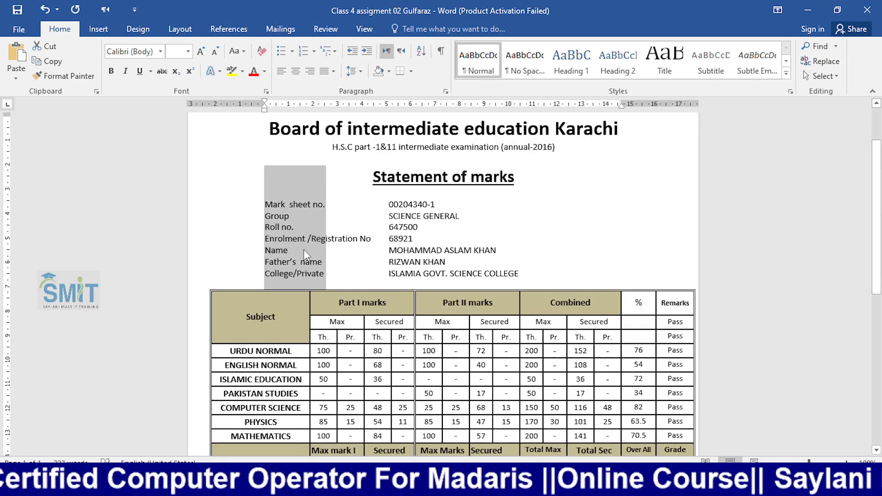
left_click(277, 228)
left_click_drag(262, 204, 327, 203)
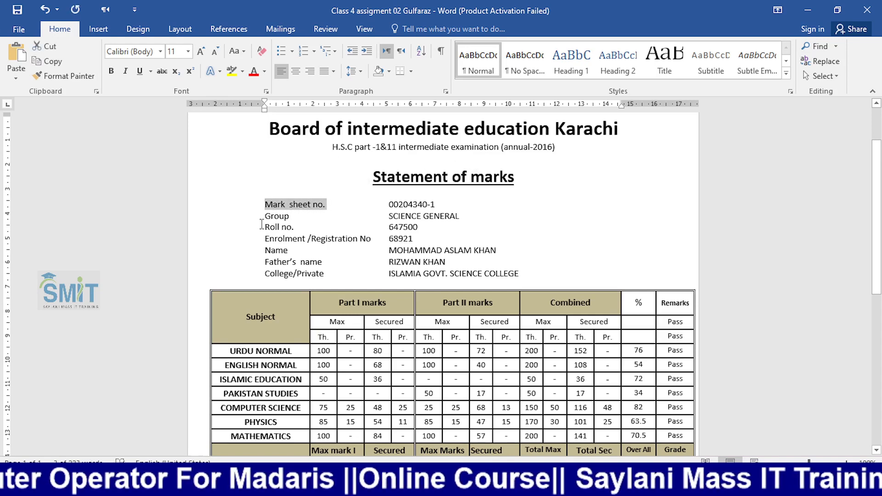
left_click_drag(261, 224, 326, 227)
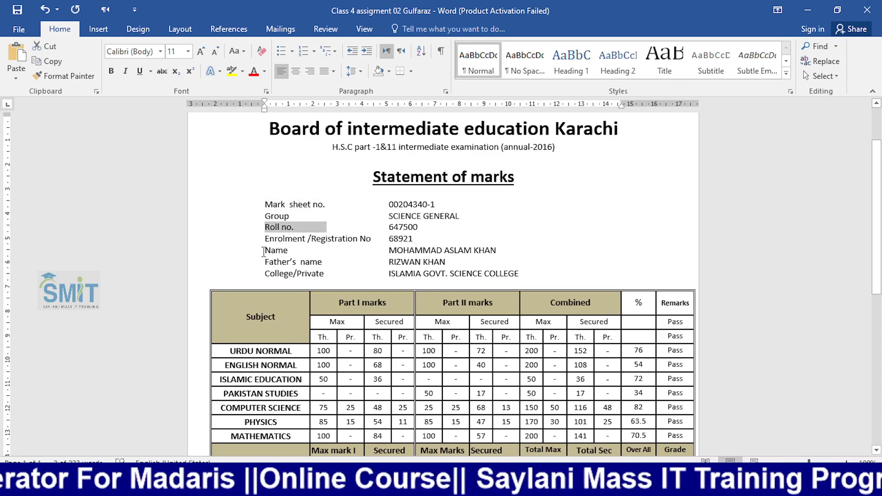
left_click_drag(263, 250, 320, 263)
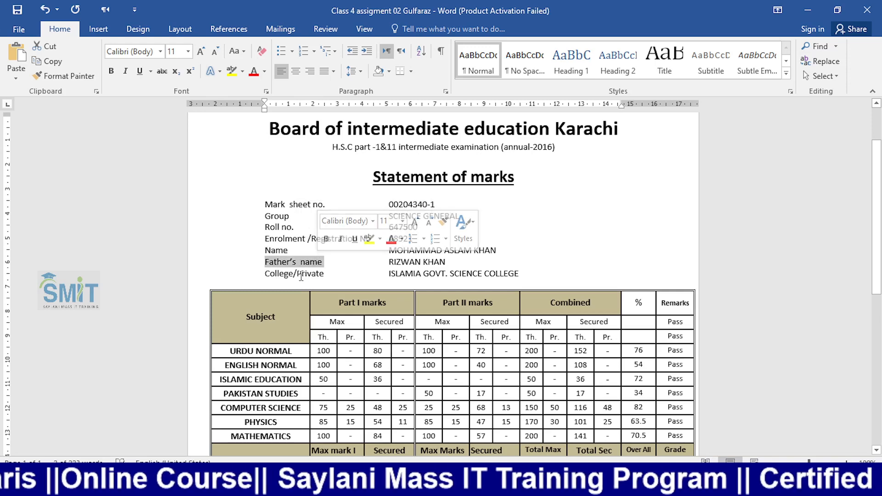
key("alt+Tab")
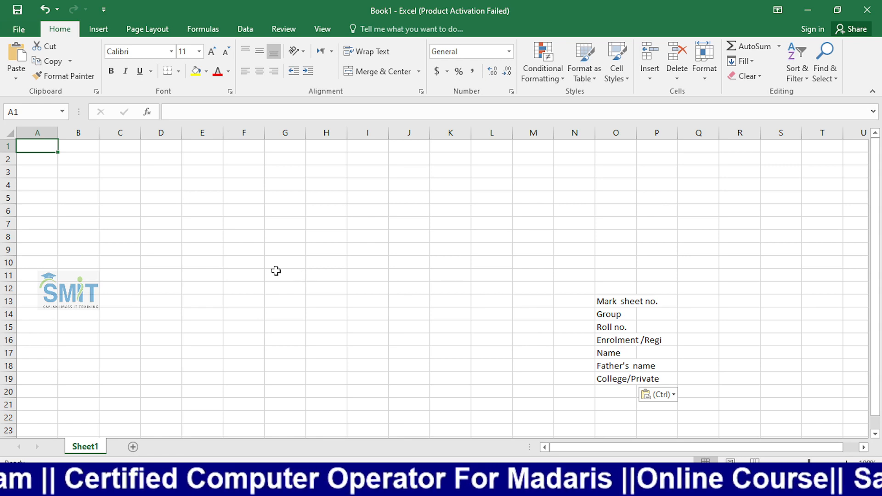
- Add a Roll # heading in A1 with roll numbers 101–107 filled down A2:A8
type("Roll")
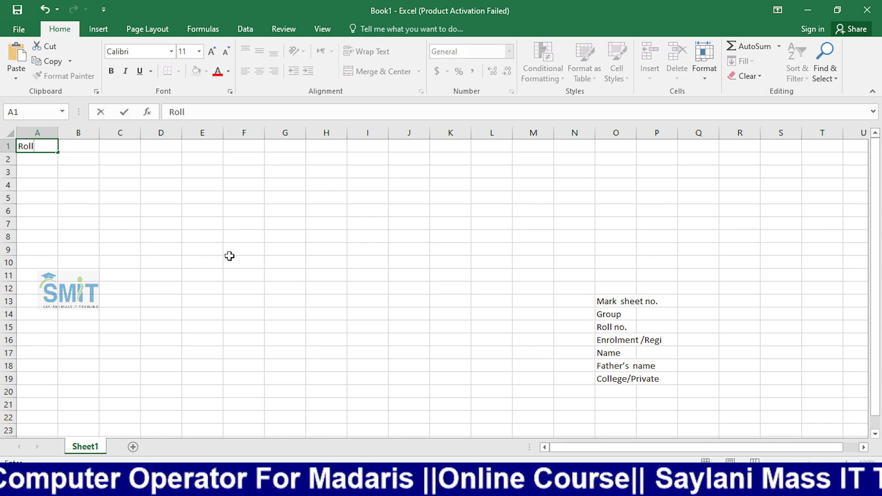
type(" #")
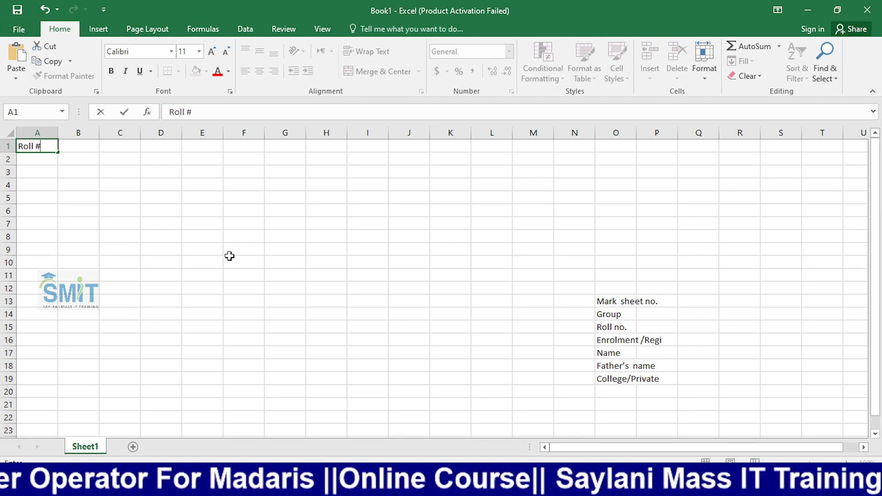
key("Return")
type("101")
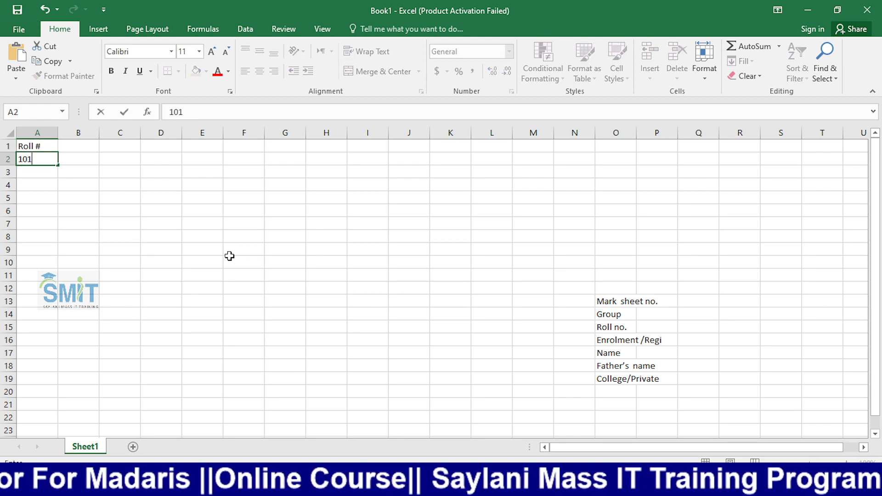
key("Return")
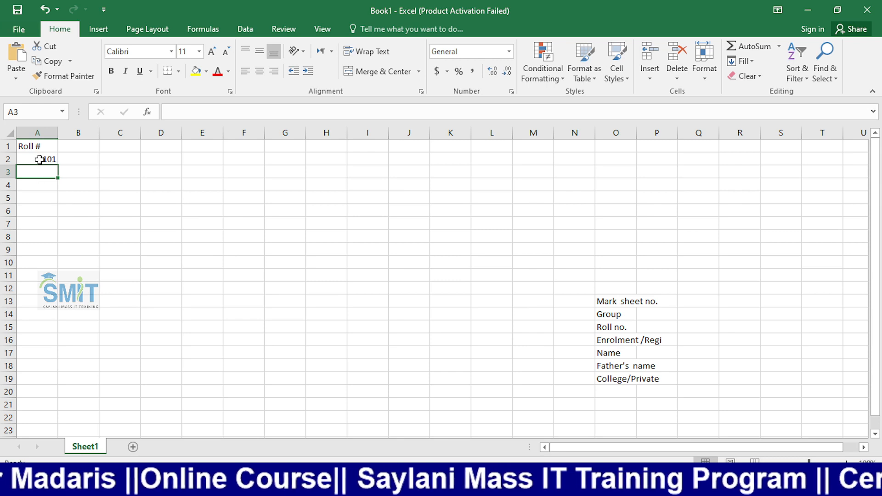
left_click(43, 159)
left_click_drag(58, 168, 46, 244)
left_click(78, 147)
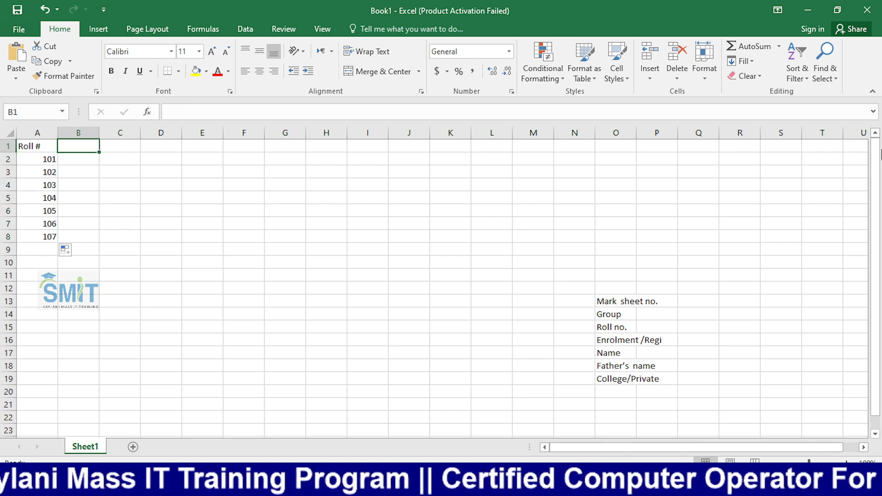
type("ma")
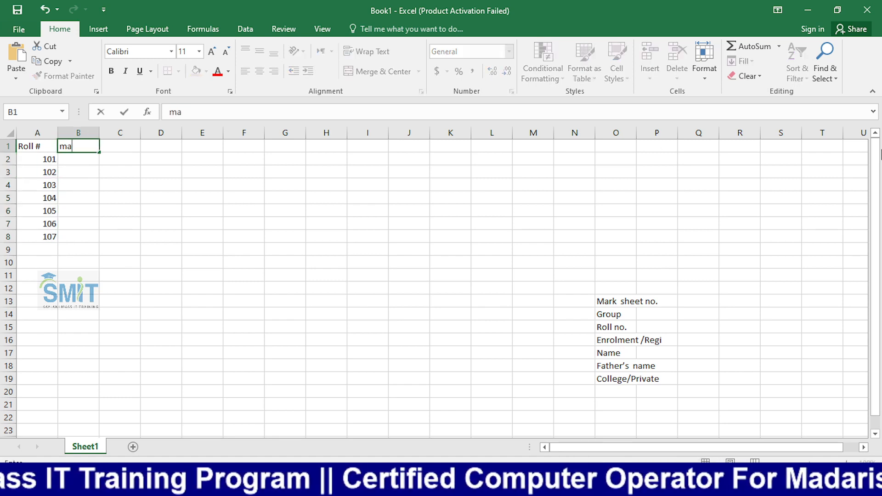
type("rk")
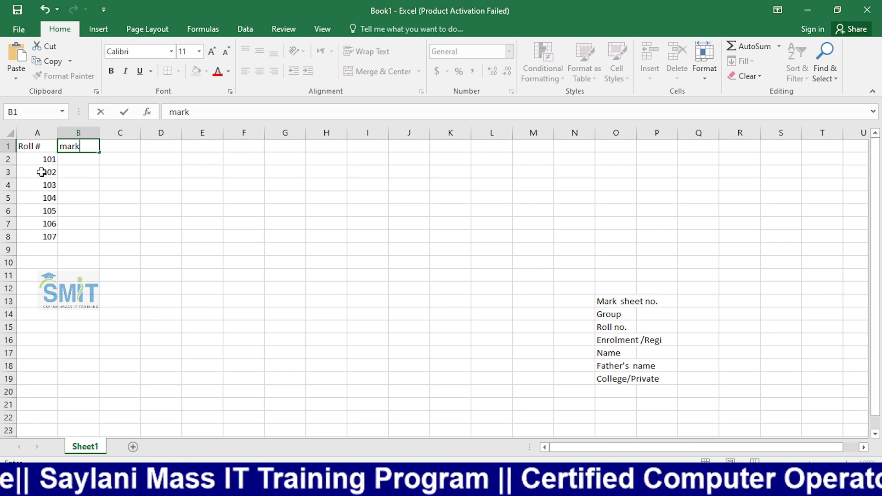
- Finish B1 as 'mark Sheet', autofit column B, and fill 100011–100017 down B2:B8
type("S")
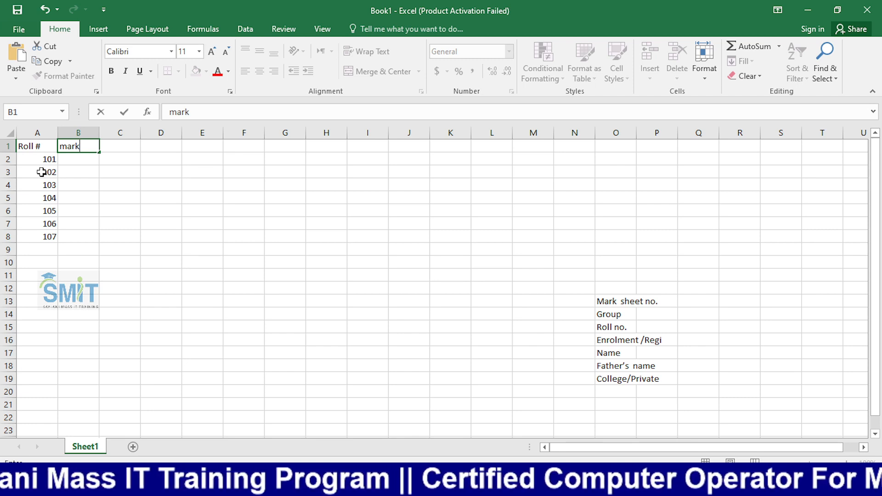
type("heet")
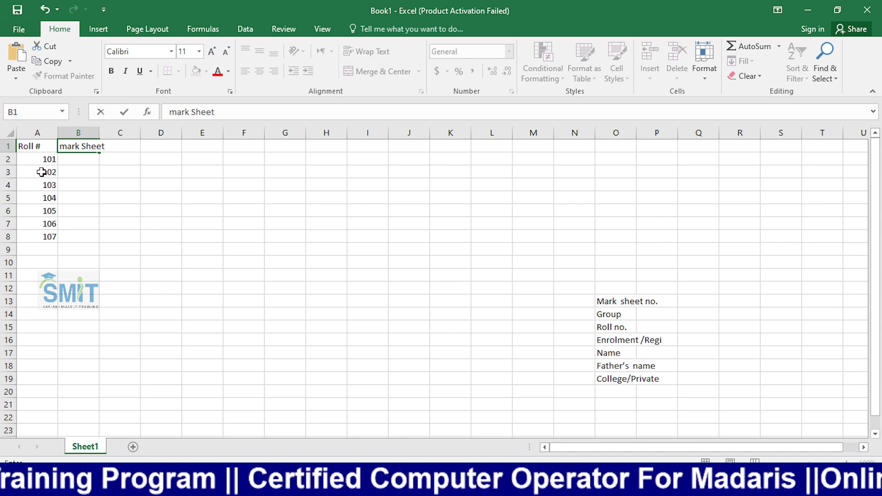
key("Return")
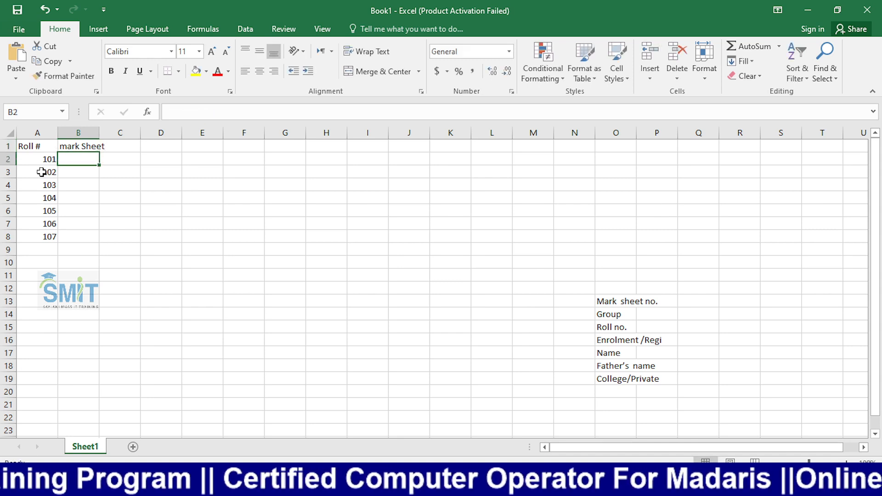
double_click(100, 132)
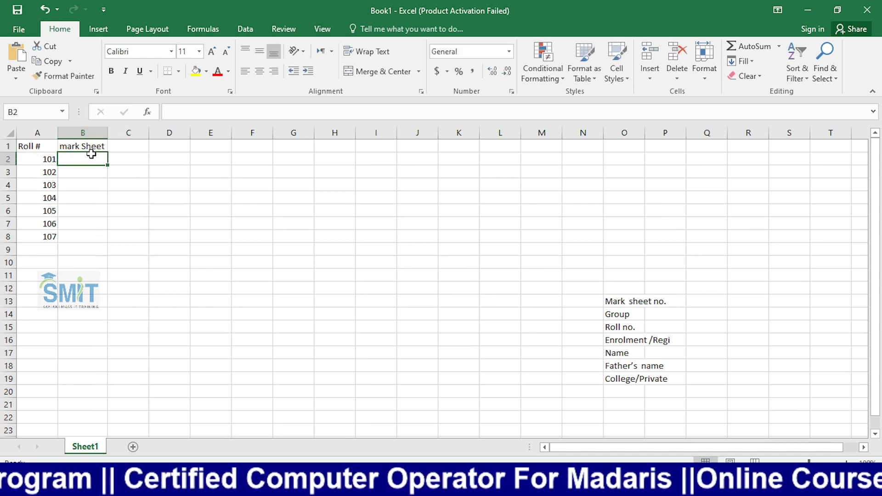
type("1000")
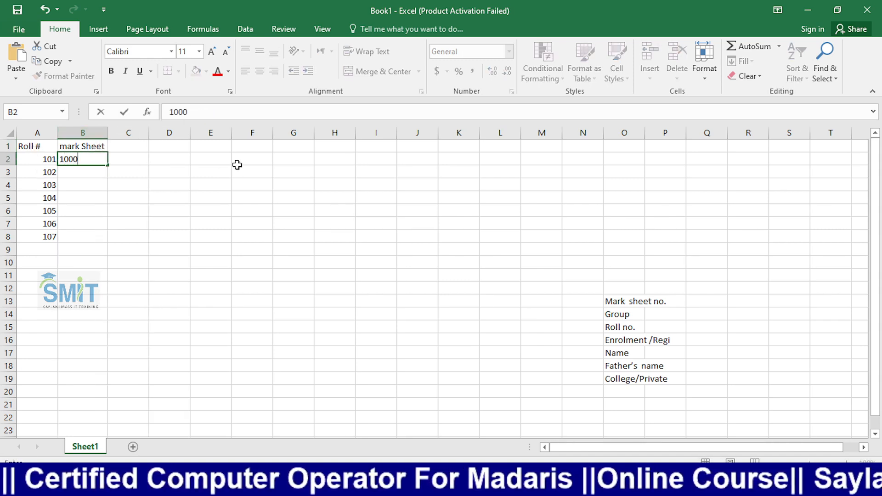
type("11")
key("Return")
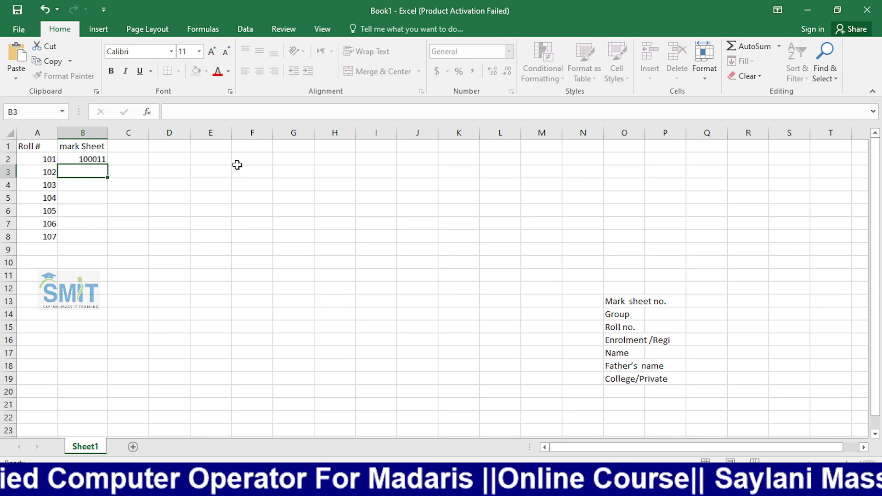
left_click(81, 162)
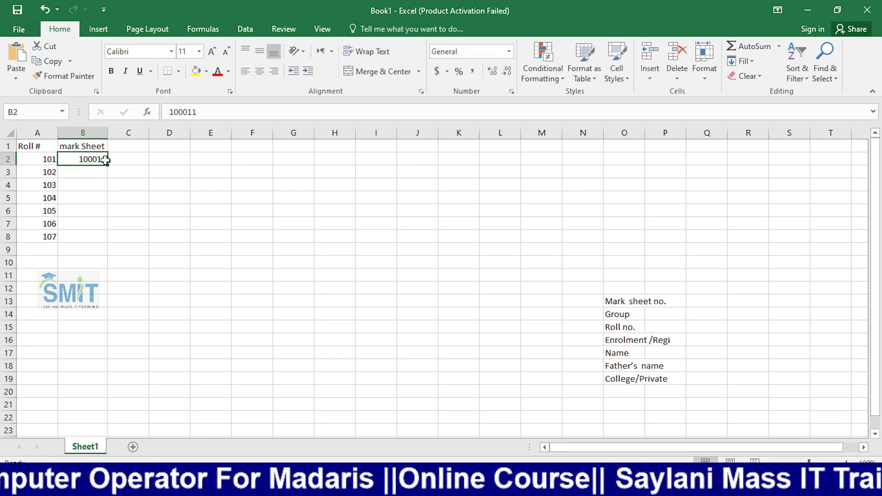
left_click_drag(107, 166, 106, 243)
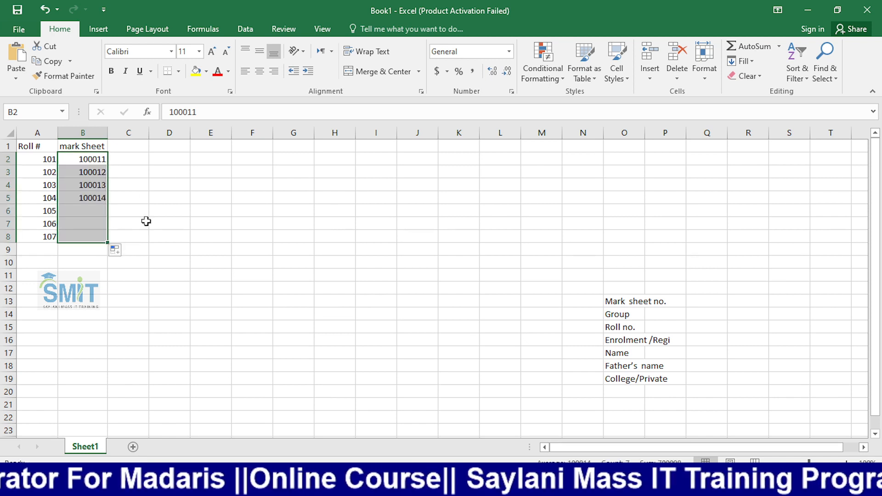
left_click(136, 147)
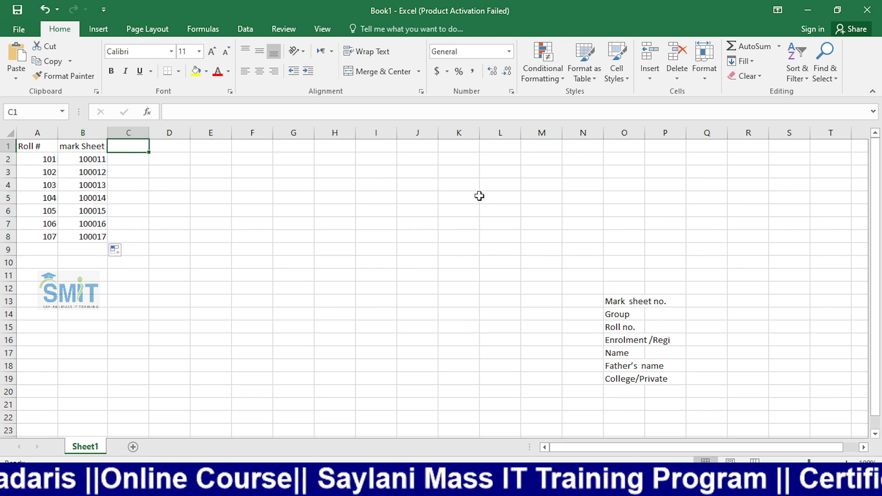
- Add an 'enrolment' heading in C1, fill 6051–6057 down C2:C8, and autofit column C
type("en")
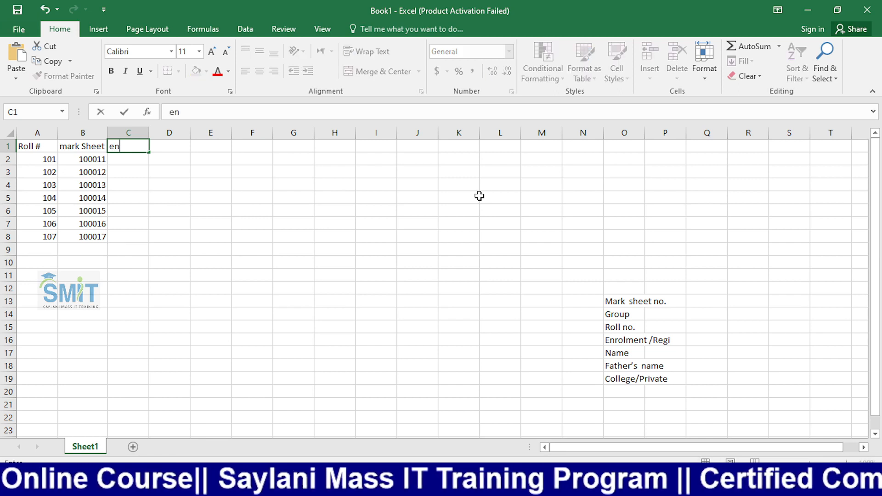
type("rol")
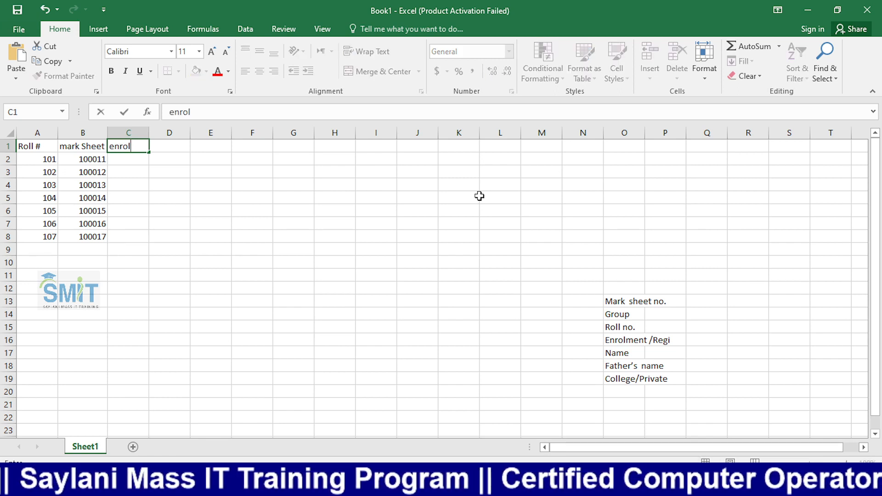
type("ment")
key("Return")
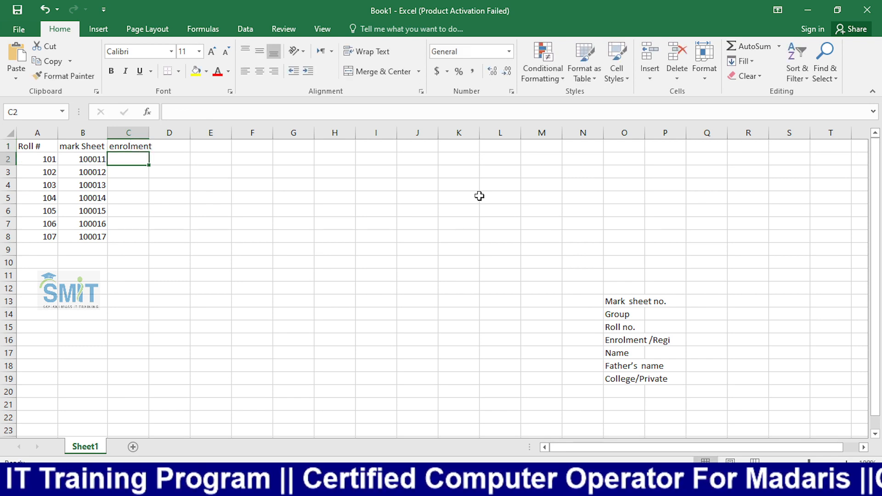
type("60")
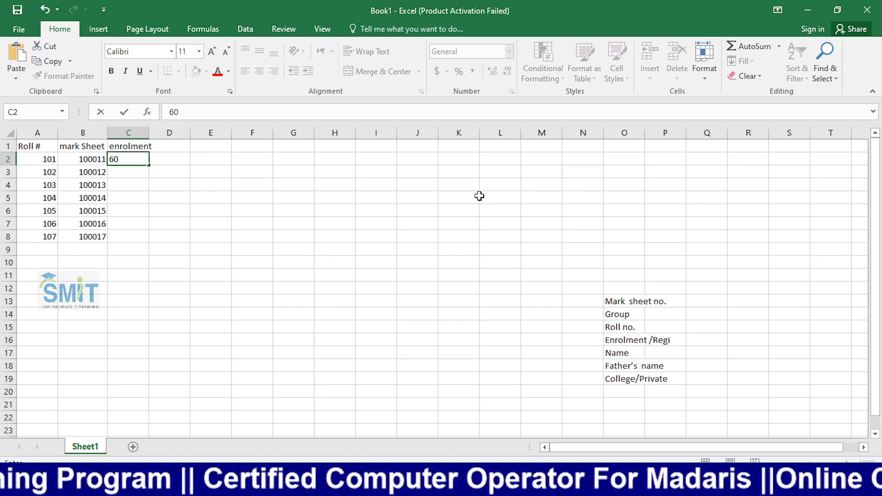
type("51")
key("Return")
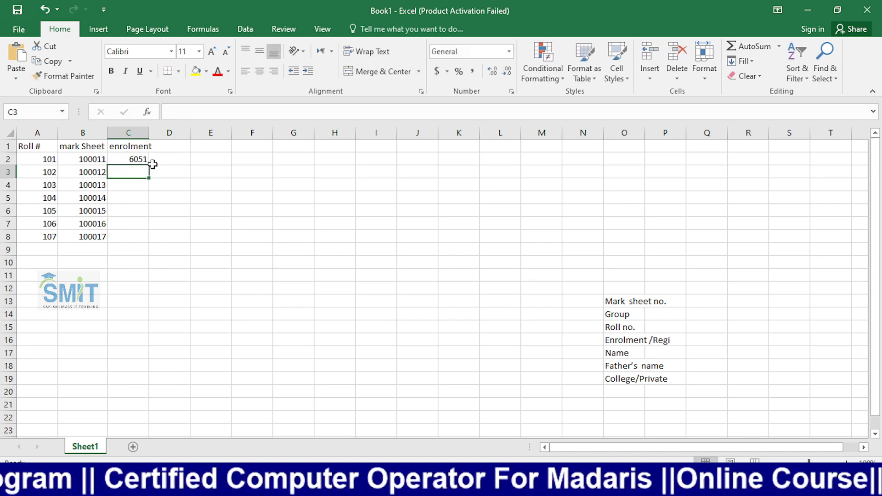
left_click(134, 158)
left_click_drag(148, 165, 143, 239)
left_click(285, 228)
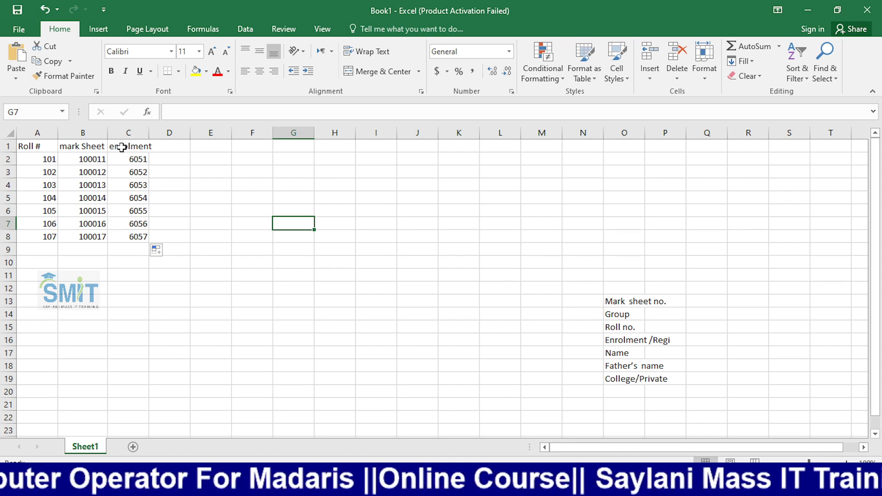
double_click(149, 133)
- Type the headings 'name' in D1 and 'father N' in E1
left_click(187, 152)
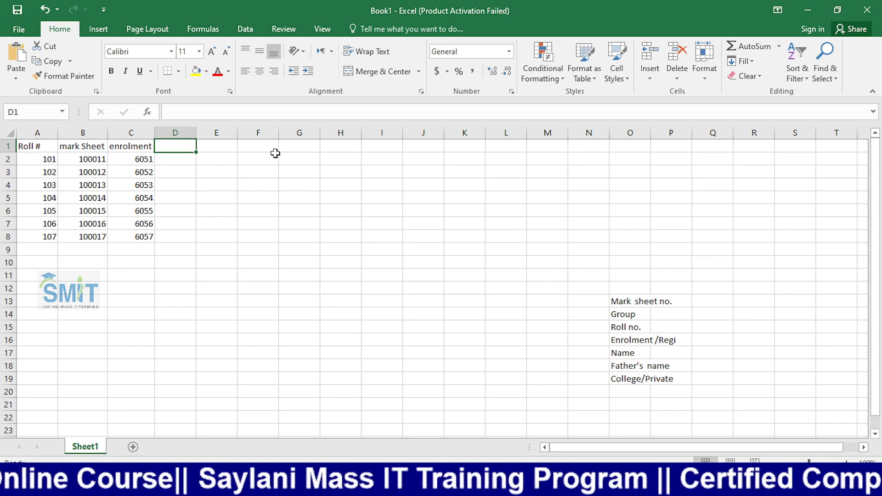
type("n")
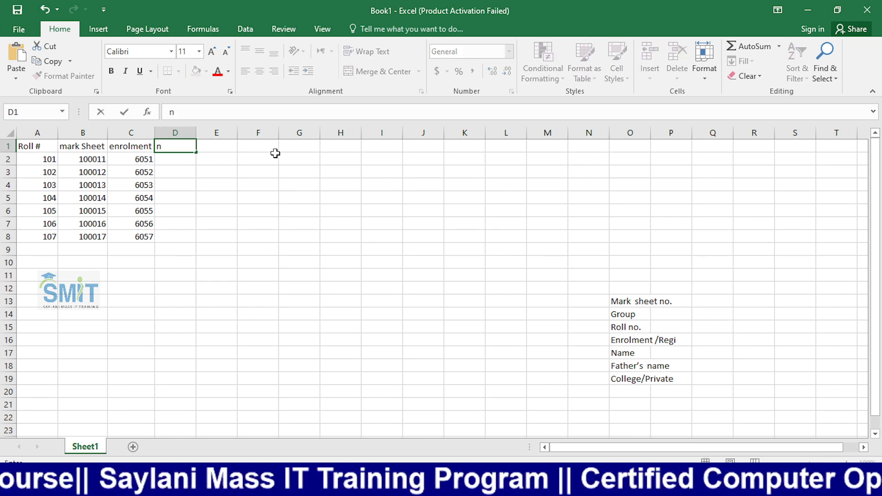
type("ame")
key("Tab")
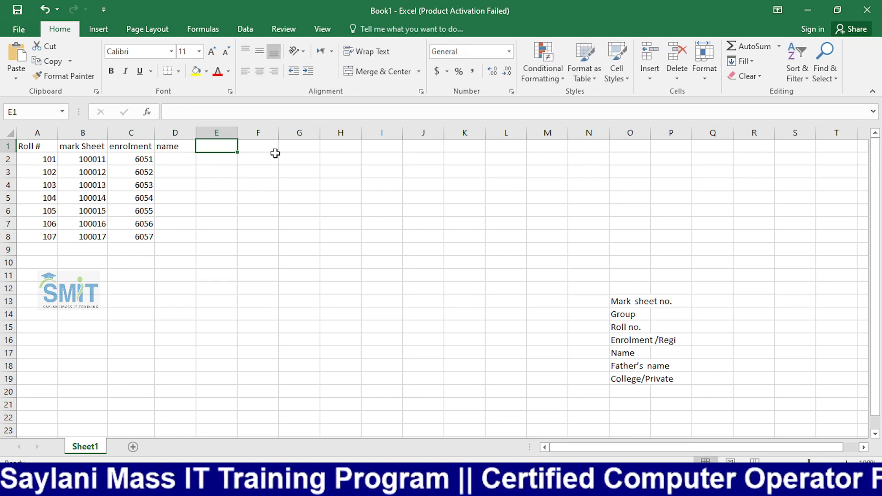
type("g")
key("BackSpace")
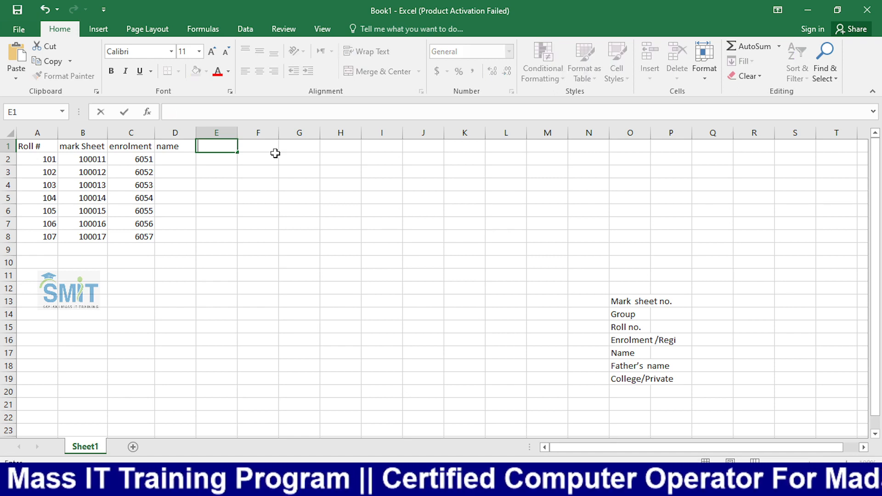
type("fat")
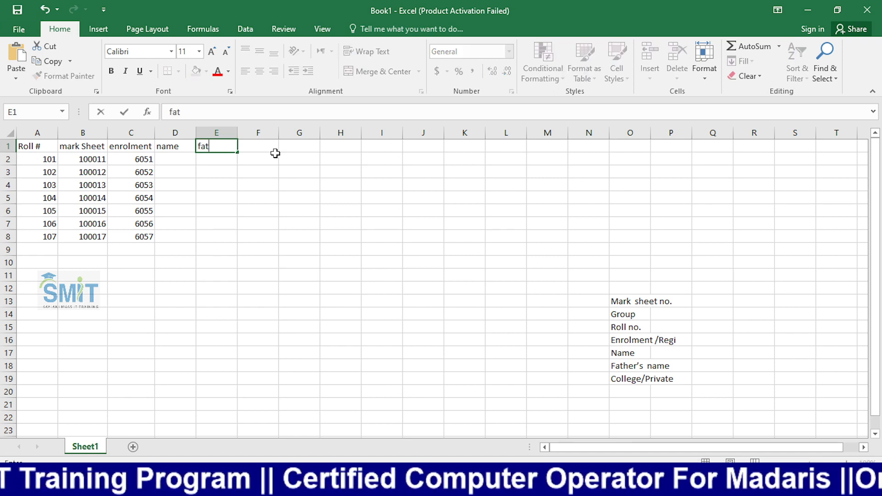
type("her")
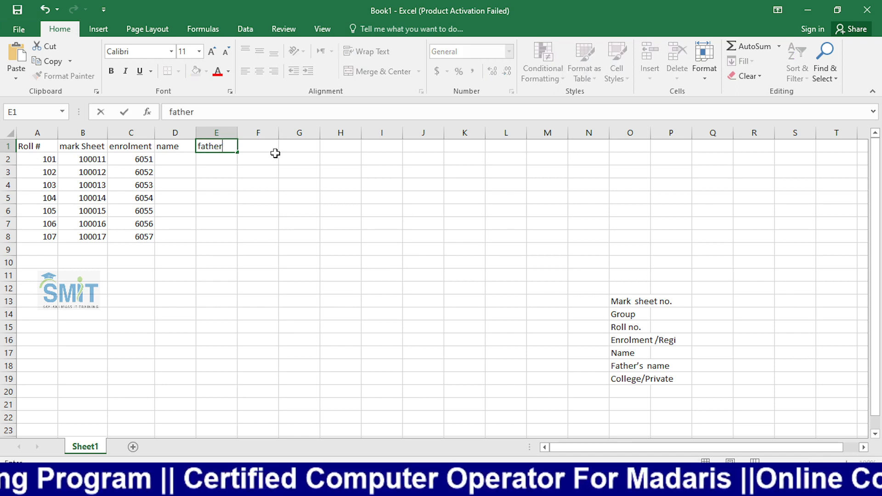
type(" N")
key("Return")
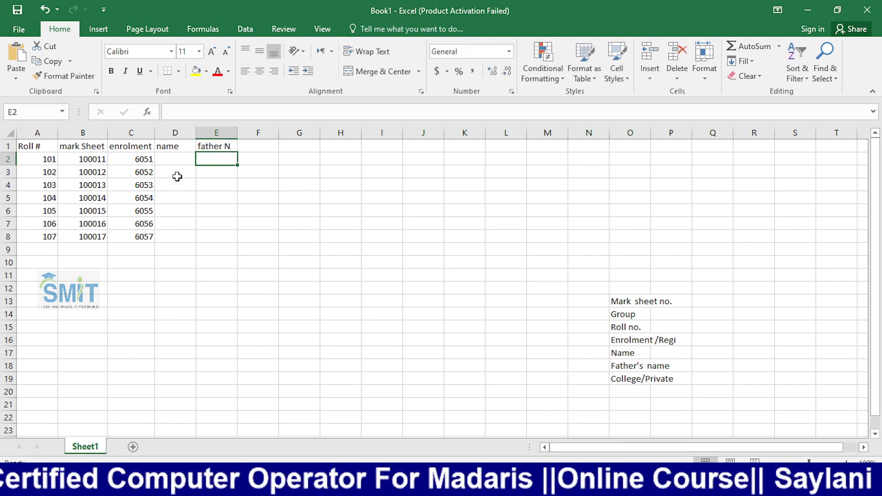
left_click(188, 169)
- Enter the first four students' names in D2:D5
left_click(184, 159)
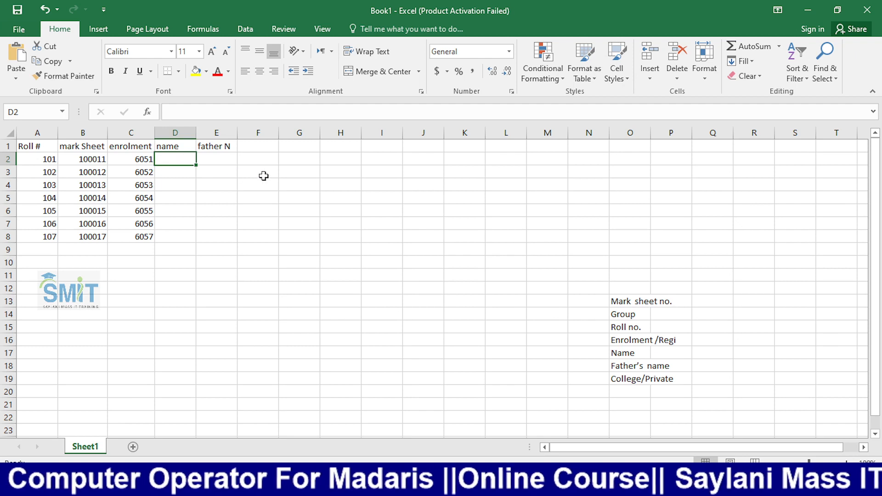
type("ali")
key("Return")
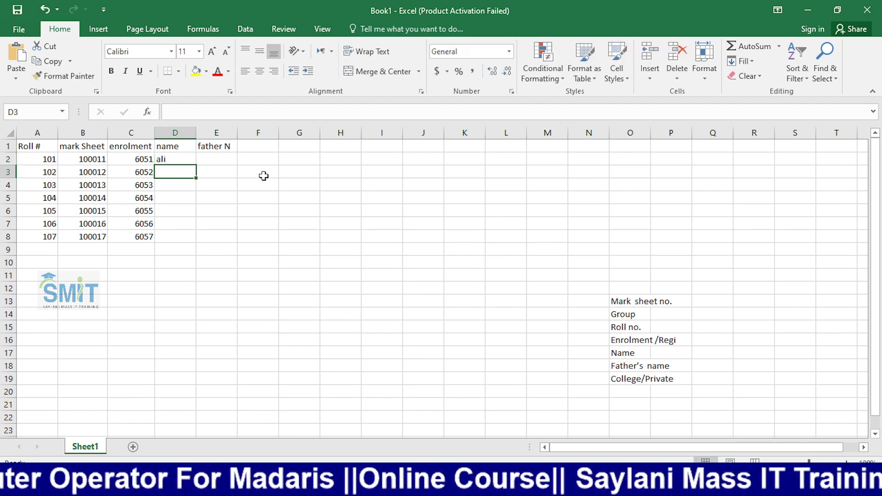
type("shah")
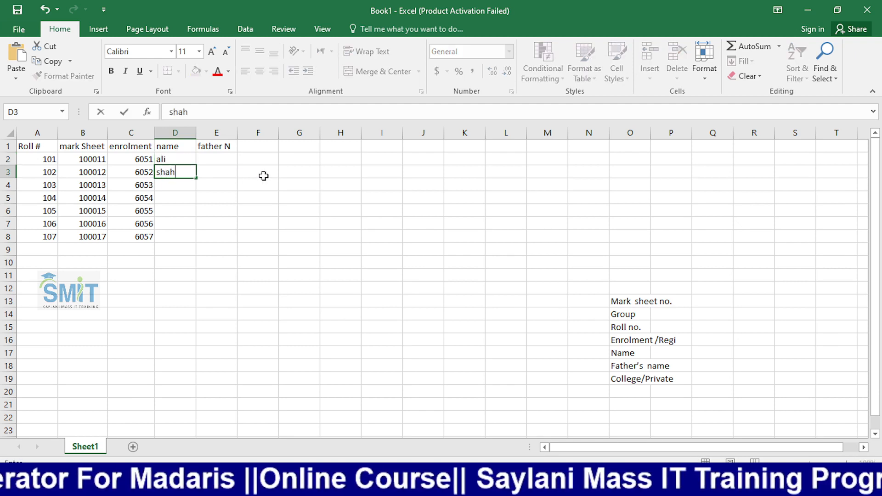
type("zad")
key("Return")
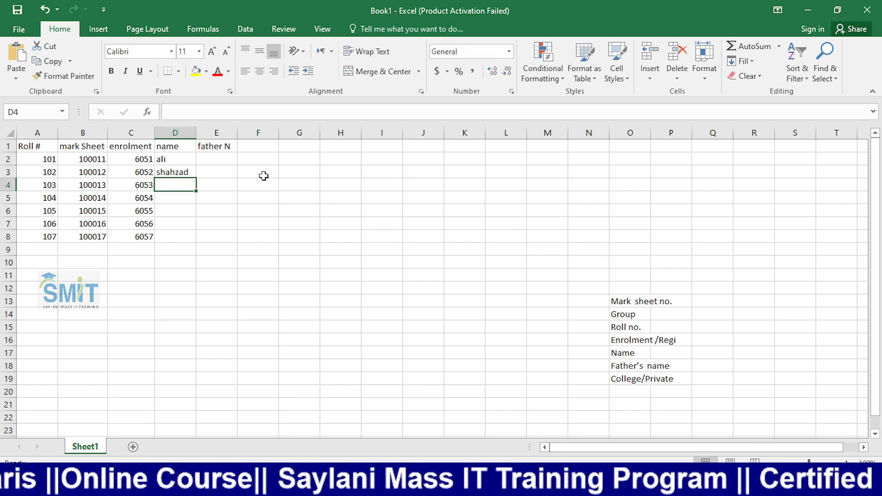
type("hassa")
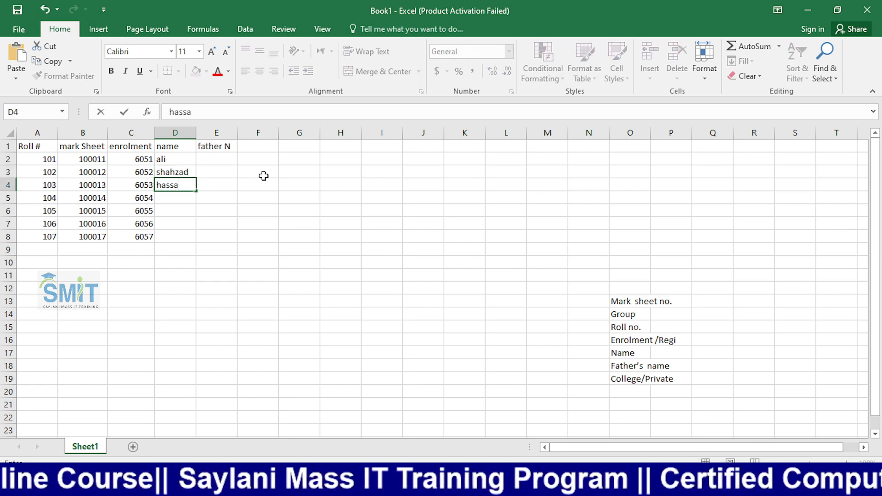
type("n")
key("Return")
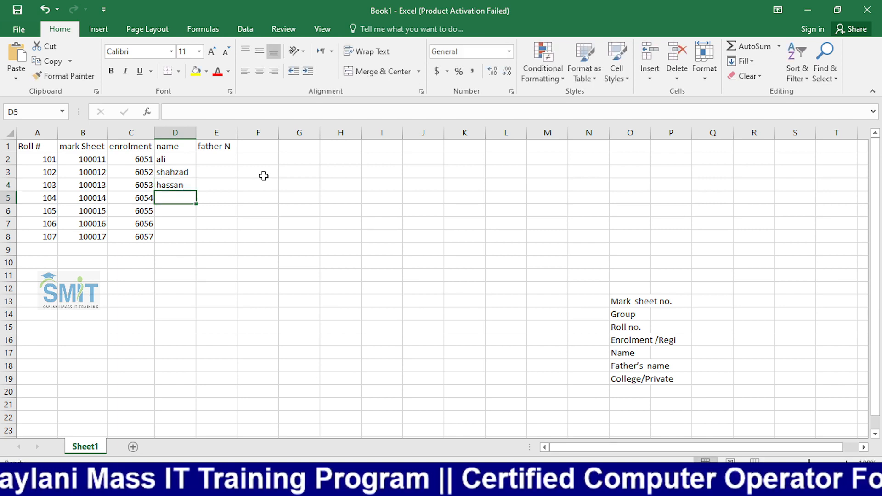
type("umer")
key("Return")
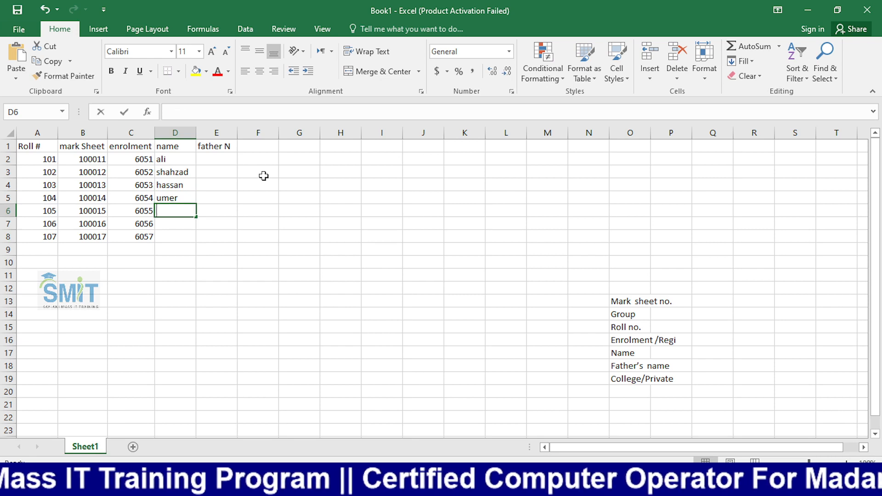
- Enter the remaining three students' names in D6:D8, correcting a typo in D7
type("irfan")
key("Return")
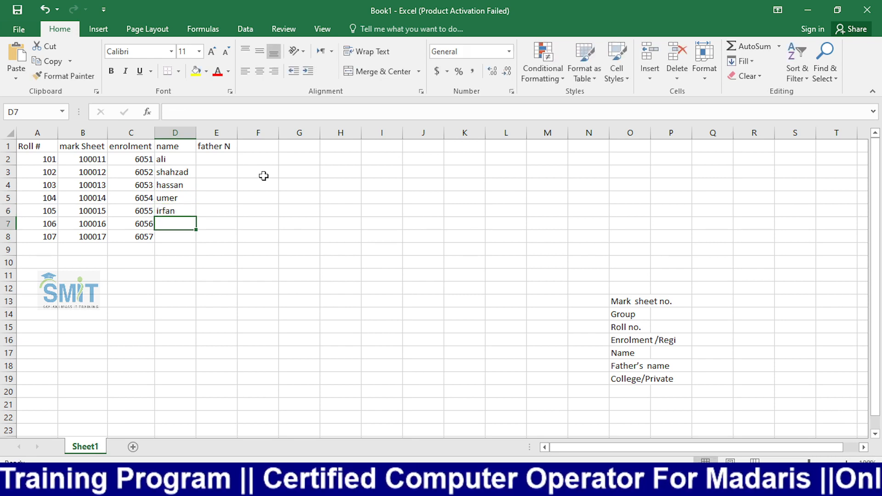
type("rz")
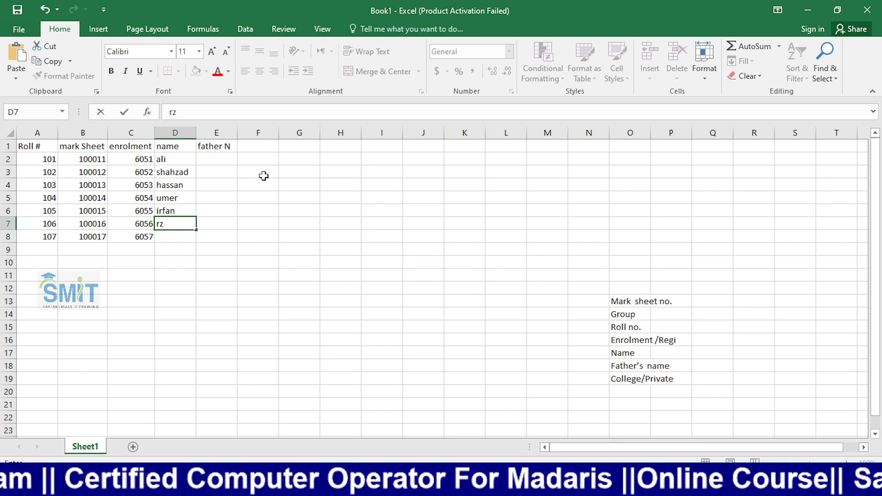
key("BackSpace")
type("aza")
key("Return")
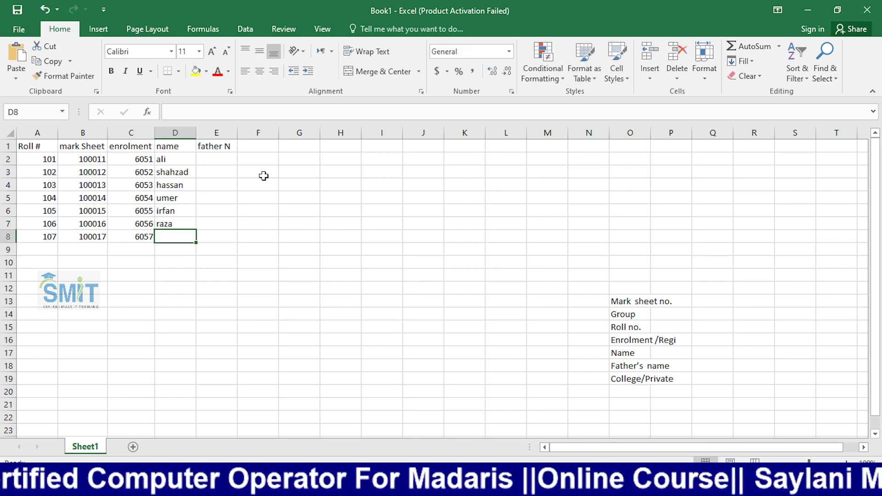
key("Up")
key("Up")
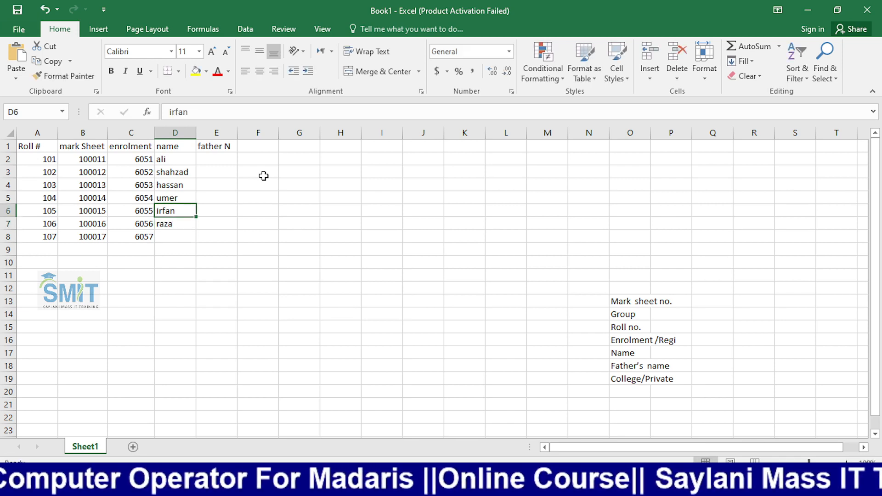
key("Down")
key("Down")
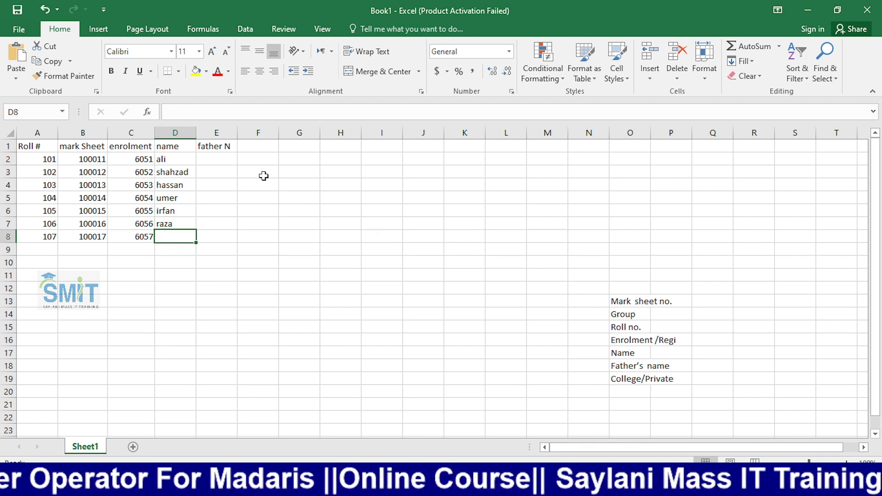
type("qas")
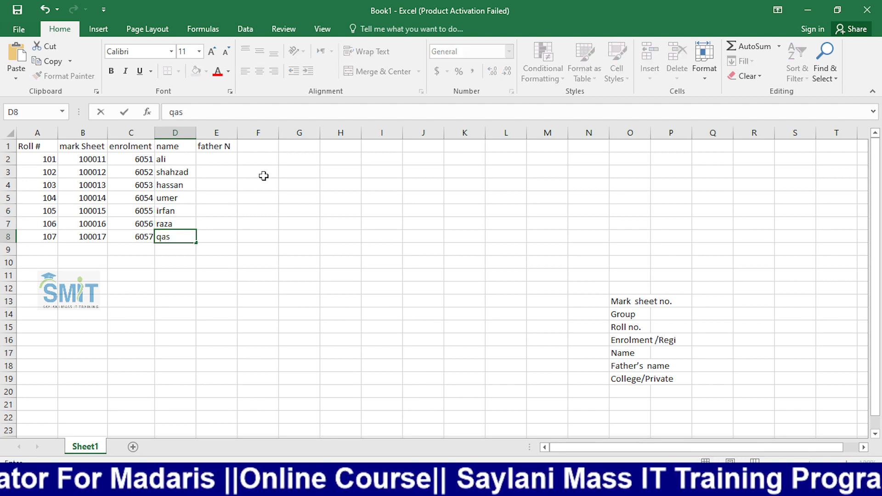
type("im")
key("Tab")
key("Up")
key("Up")
key("Up")
key("Up")
key("Up")
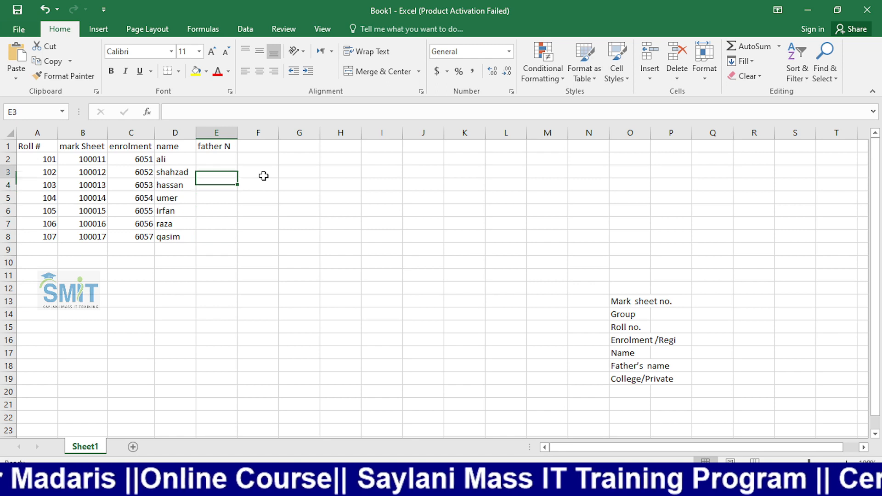
- Enter father names pasha, raza, ali and shafiq in cells E2 to E5
key("Up")
key("Up")
key("Down")
type("pasha")
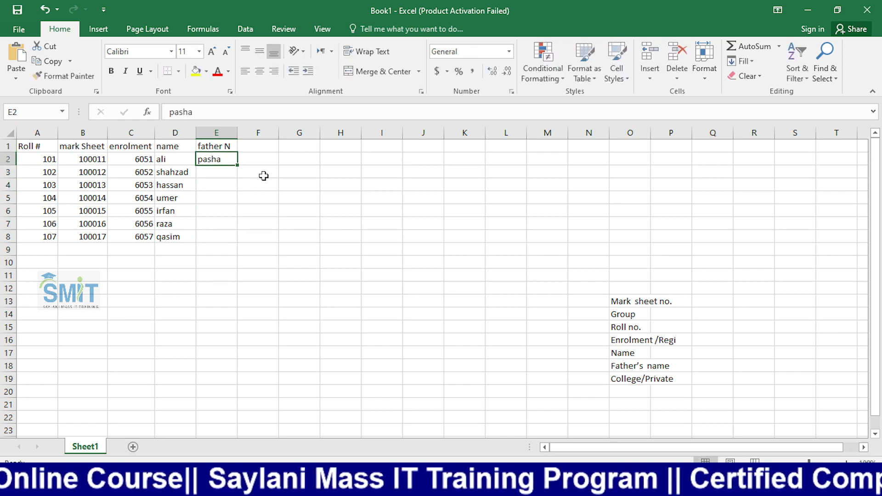
key("Return")
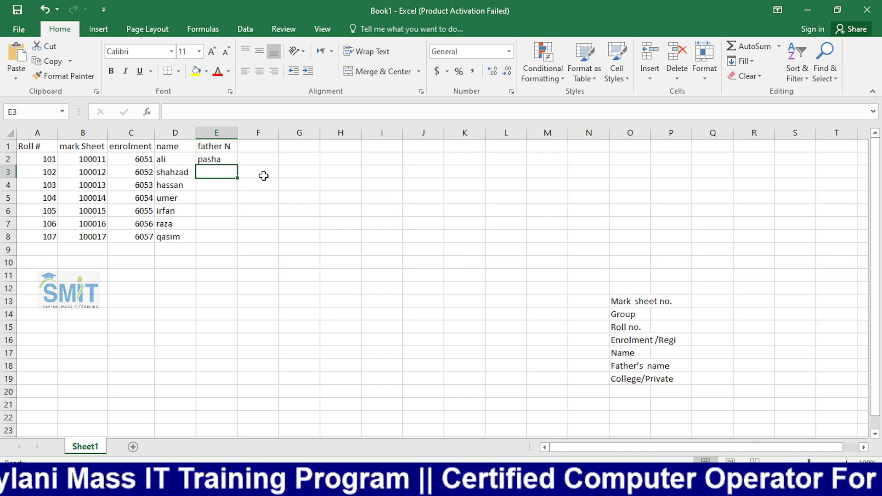
type("raza")
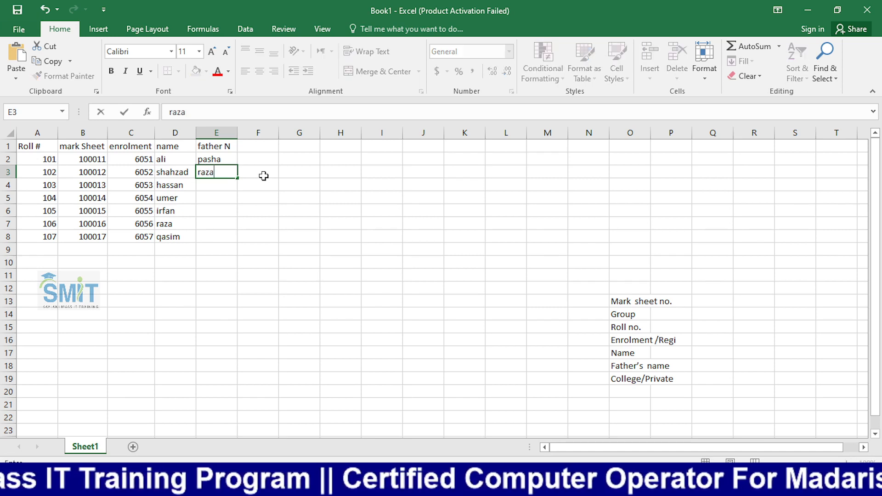
key("Return")
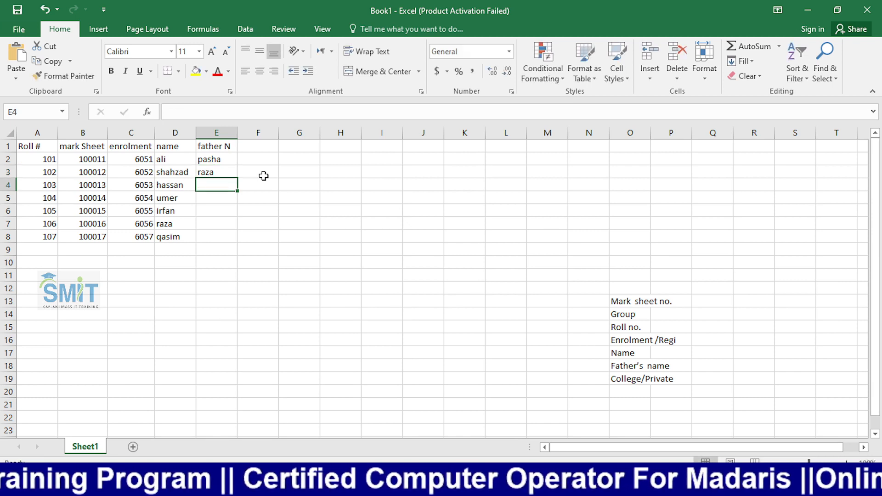
type("ali")
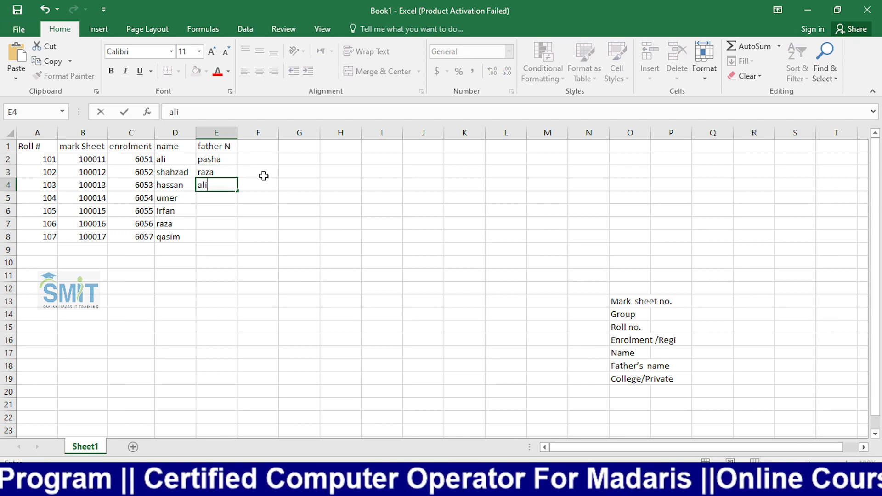
key("Return")
type("sha")
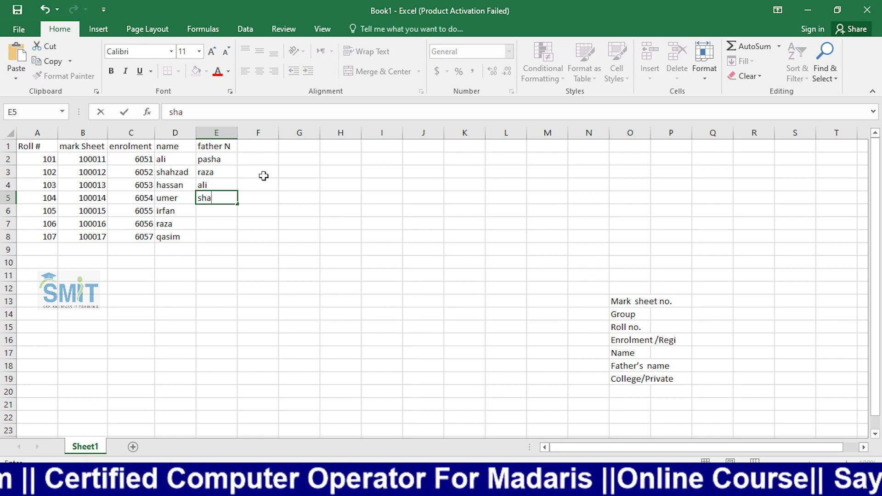
type("fiq")
key("Return")
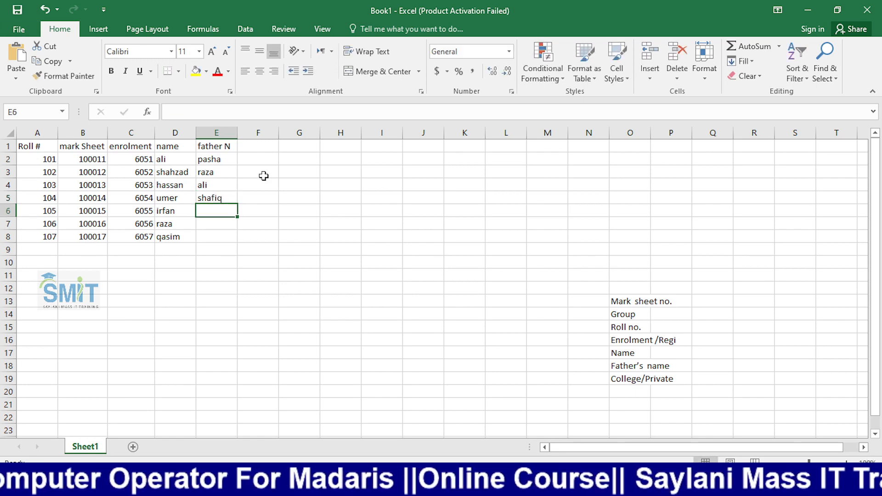
- Enter zameer, shoaib and khan in E6 to E8, correcting the typo in khan
type("zameer")
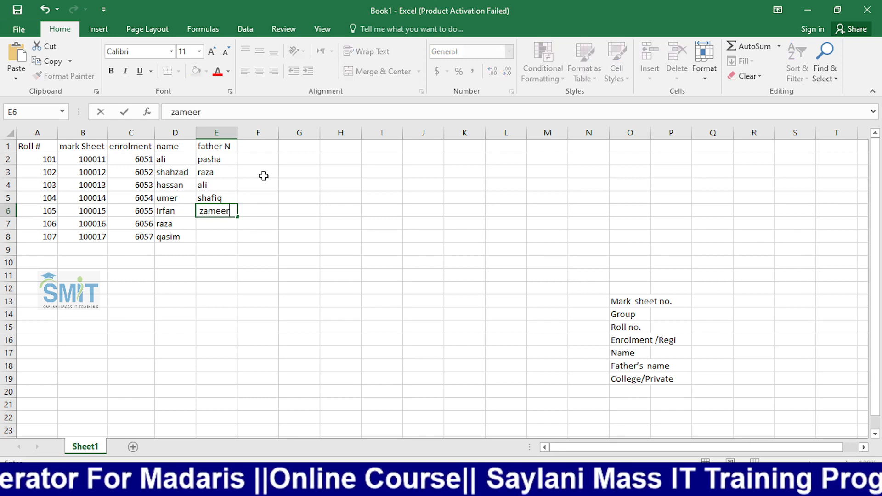
key("Return")
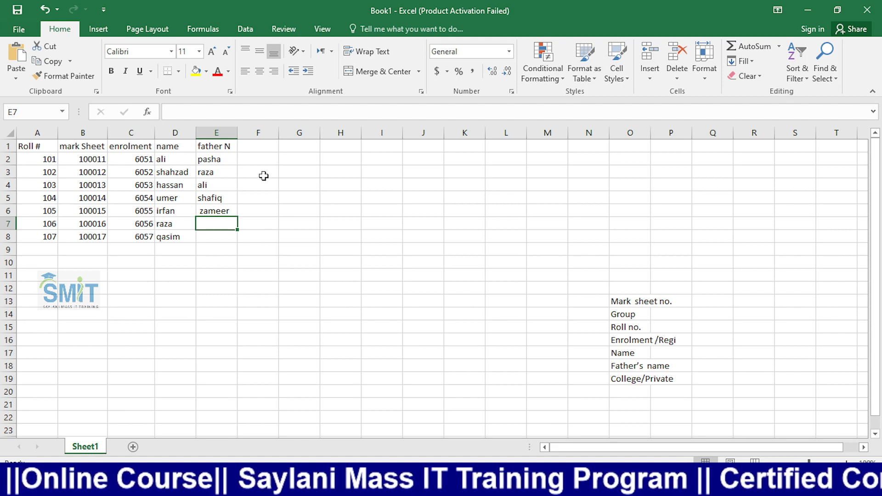
type("shoaib")
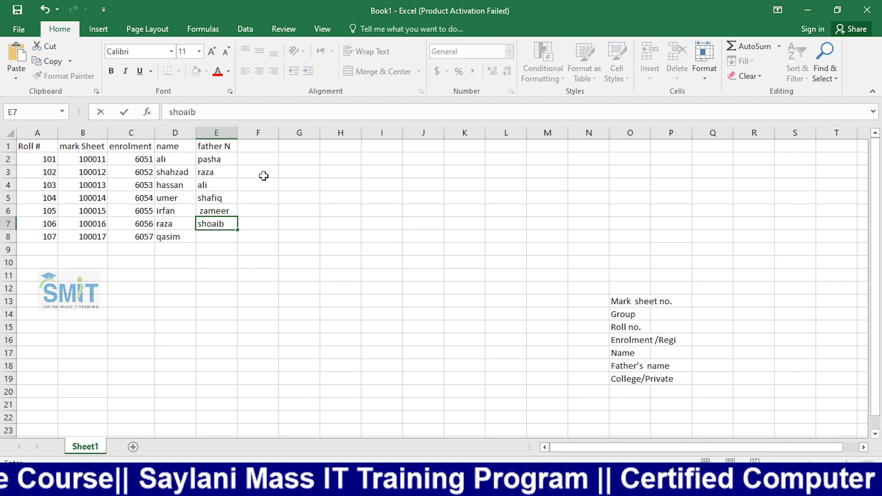
key("Return")
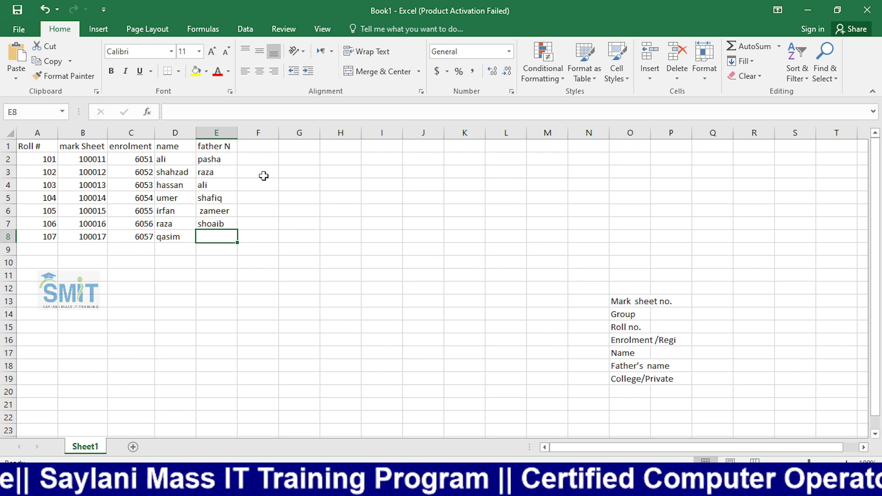
type("khan")
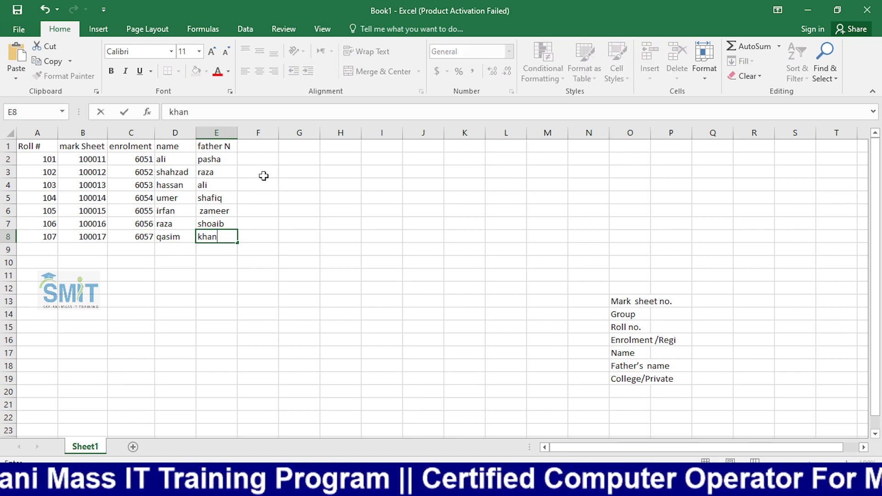
left_click(338, 249)
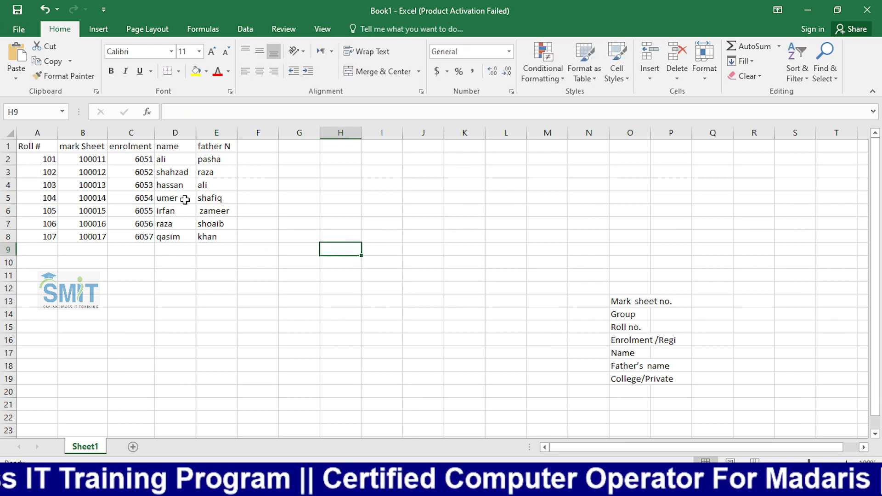
- Clear the leftover labels in O12:R23 on the right of the sheet
left_click_drag(630, 290, 768, 391)
key("Delete")
left_click(590, 276)
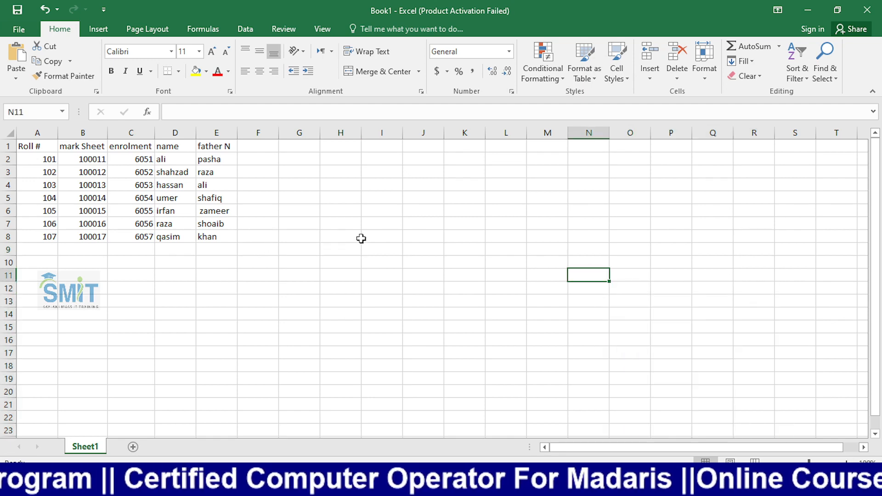
- Save the workbook to the Desktop as marksheet and close Excel
key("ctrl+s")
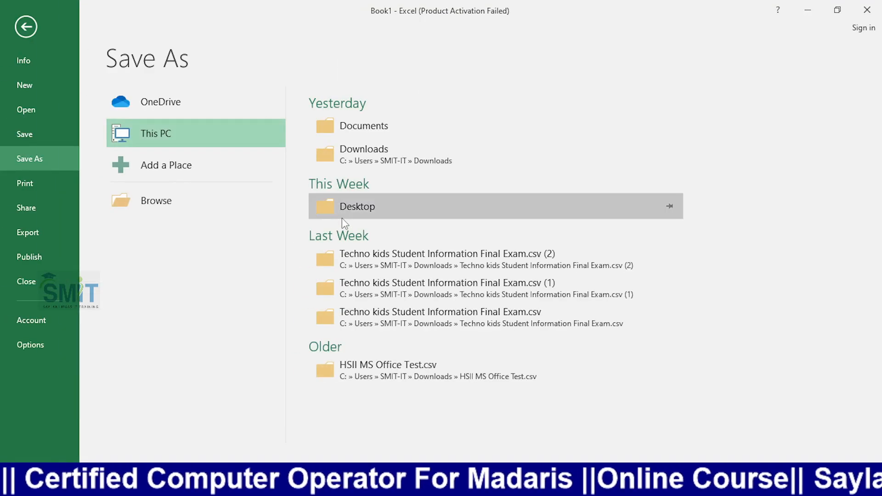
left_click(341, 217)
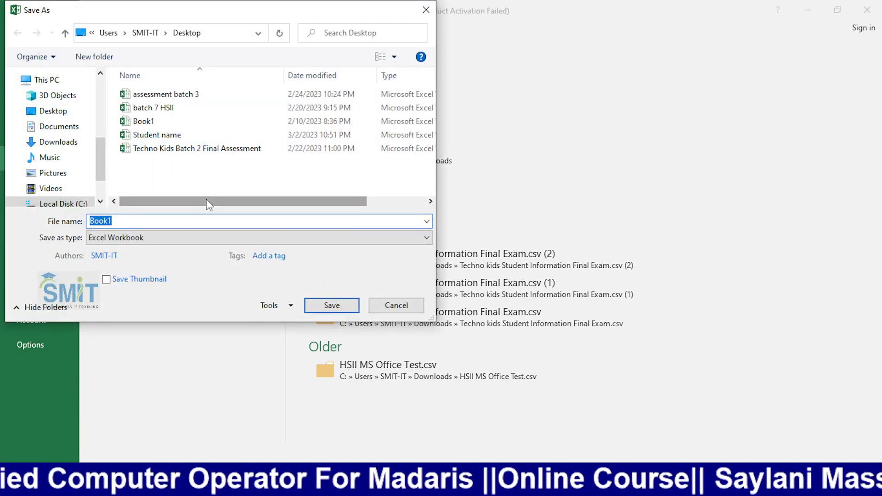
type("marks")
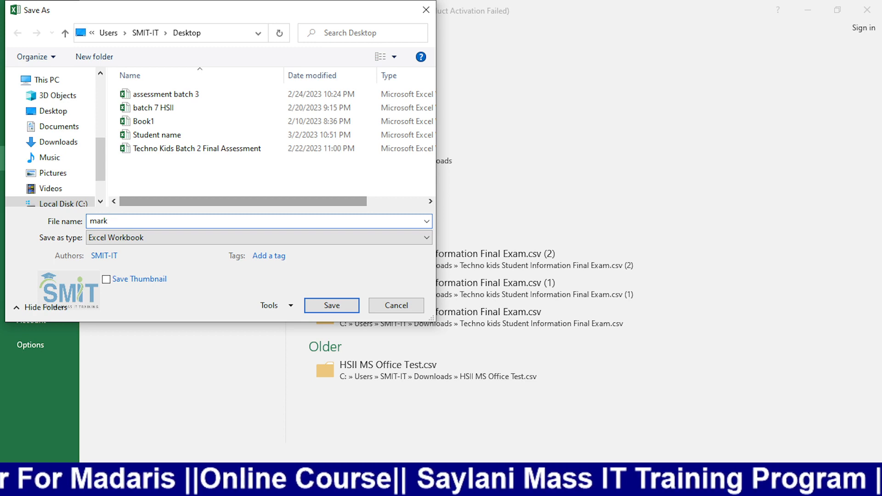
type("eet")
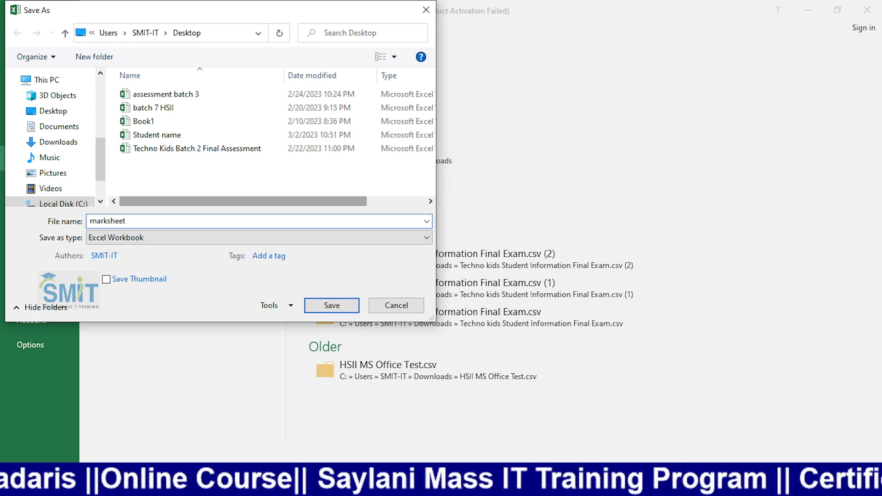
key("Return")
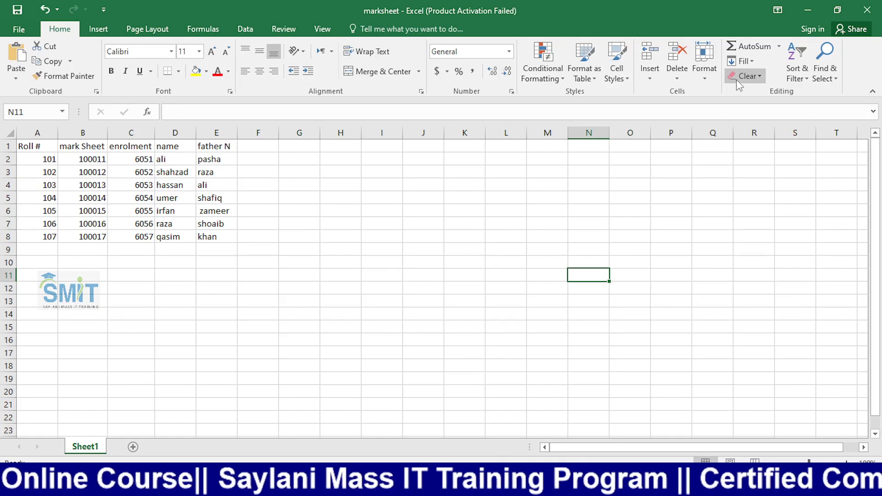
left_click(867, 10)
- Delete the sample mark sheet number, roll number and father's name values from the template
scroll(515, 223, "down", 3)
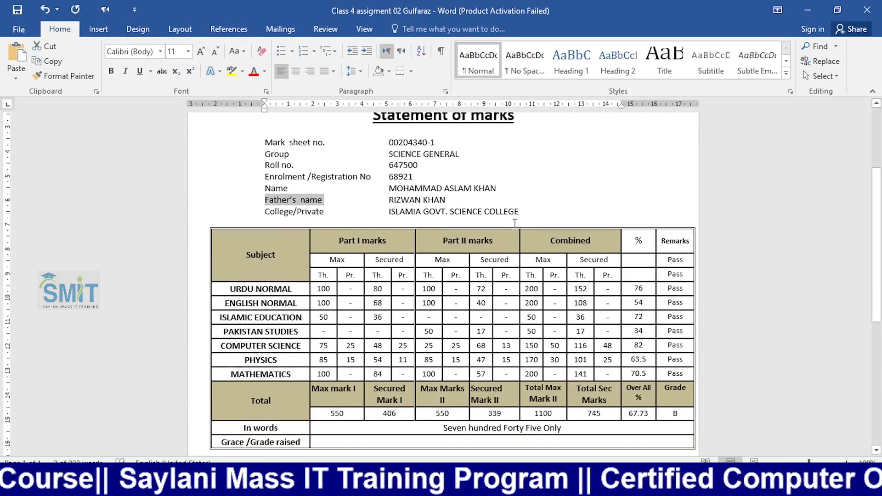
scroll(515, 224, "up", 1)
left_click_drag(389, 173, 435, 173)
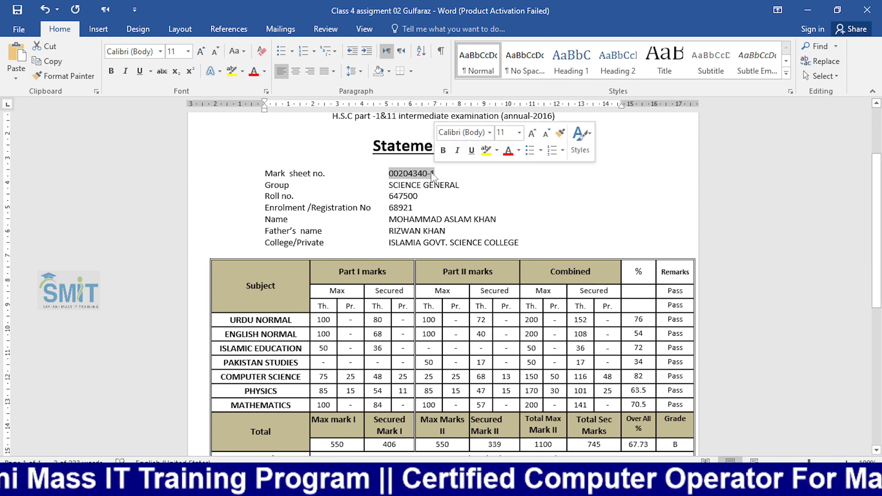
key("Delete")
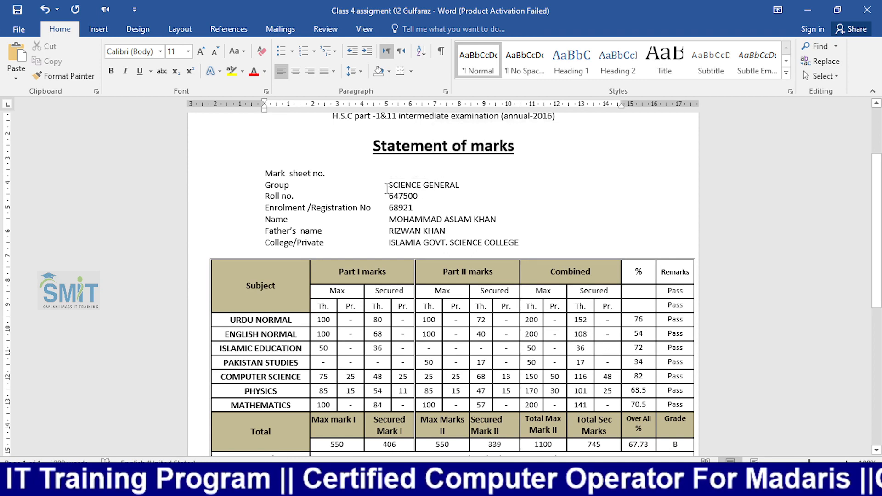
mouse_move(388, 196)
left_mouse_down()
mouse_move(419, 198)
mouse_move(405, 207)
mouse_move(522, 222)
mouse_move(496, 219)
left_mouse_up()
key("Delete")
key("Delete")
key("Delete")
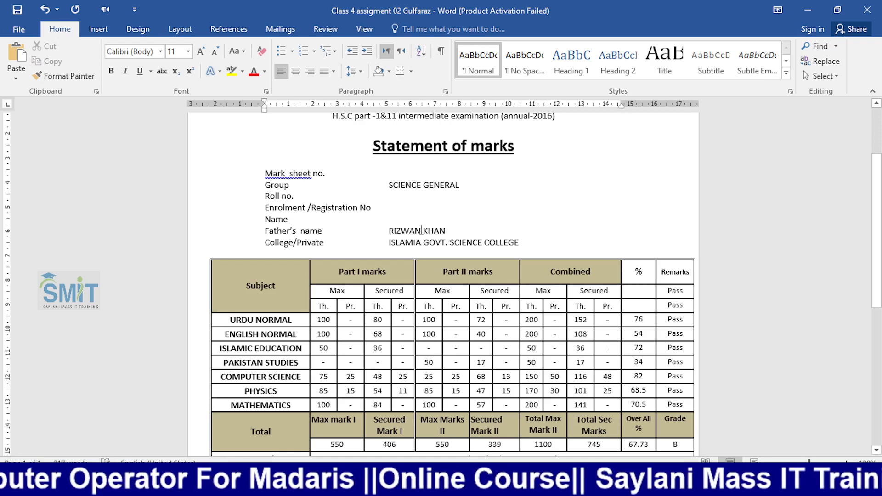
left_click_drag(422, 231, 438, 226)
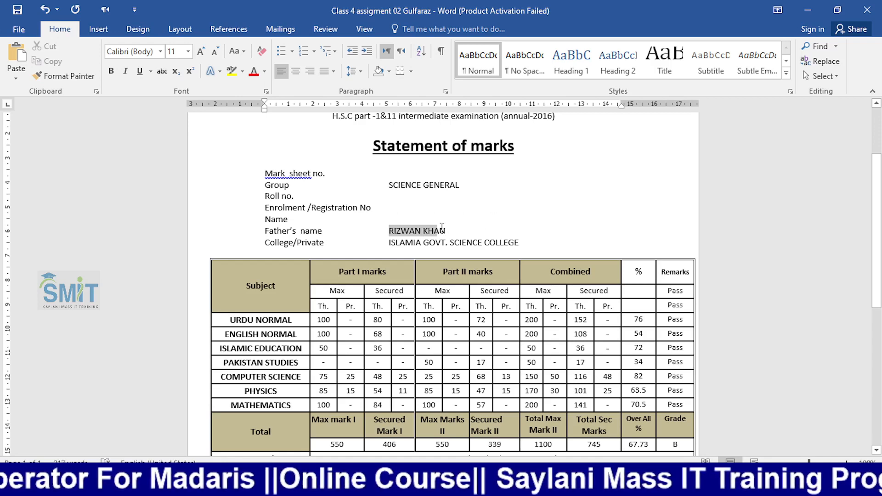
key("Delete")
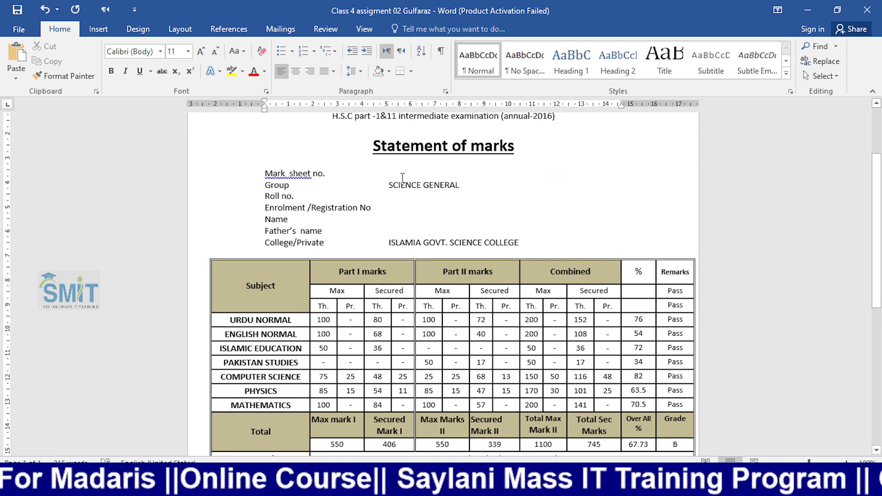
- Fix the double spacing in the Mark sheet no. and Father's name labels
right_click(294, 172)
left_click(331, 184)
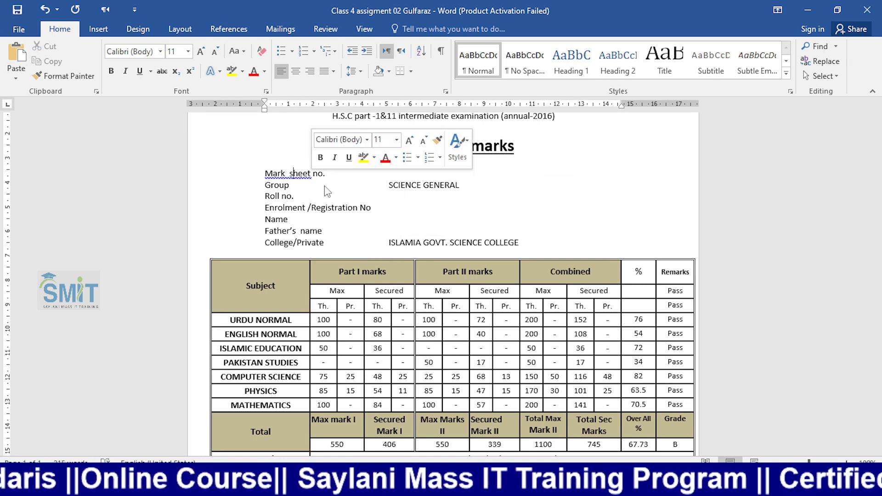
right_click(308, 230)
left_click(363, 244)
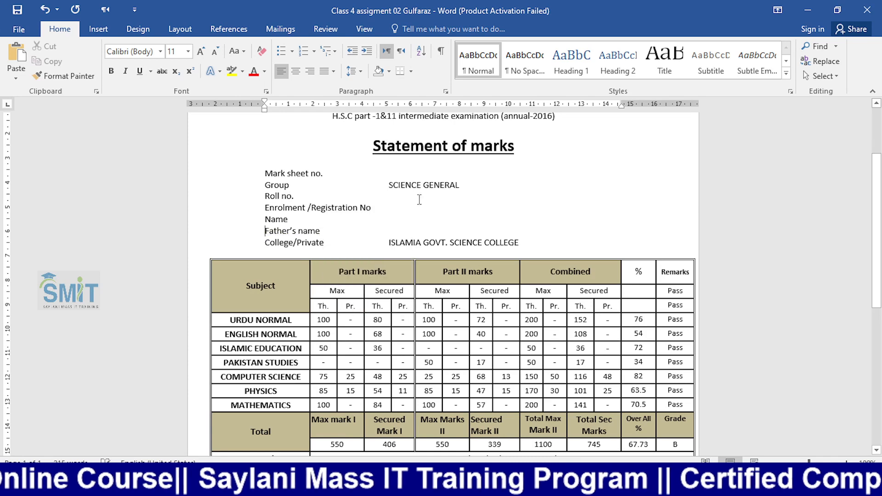
key("ctrl+shift+8")
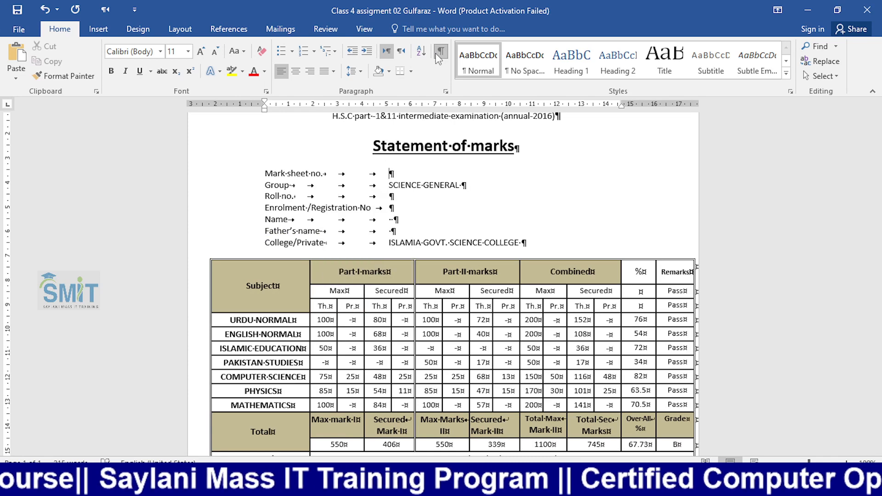
key("ctrl+shift+8")
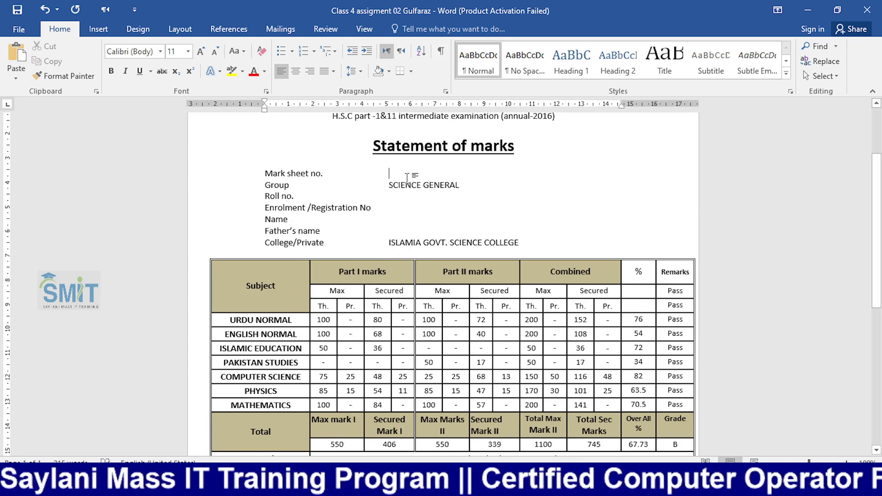
- With the cursor at the Mark sheet no. value, bring up the Mailings Select Recipients options
left_click(406, 177)
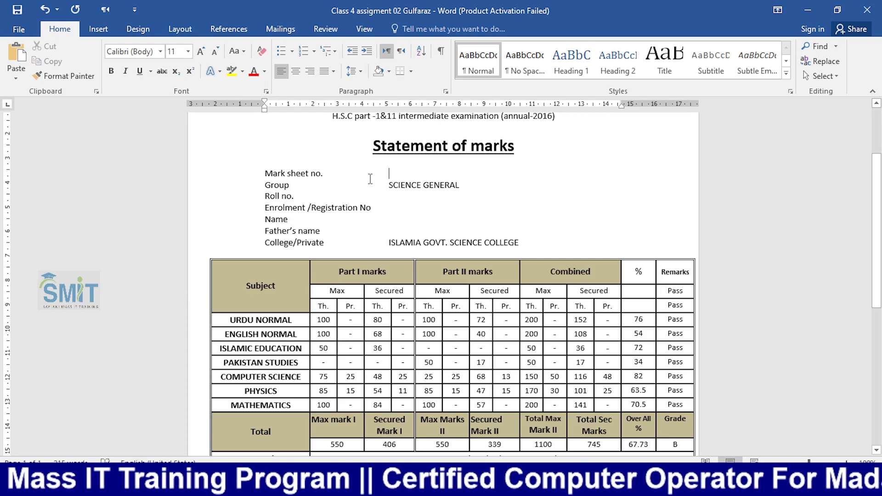
left_click(293, 31)
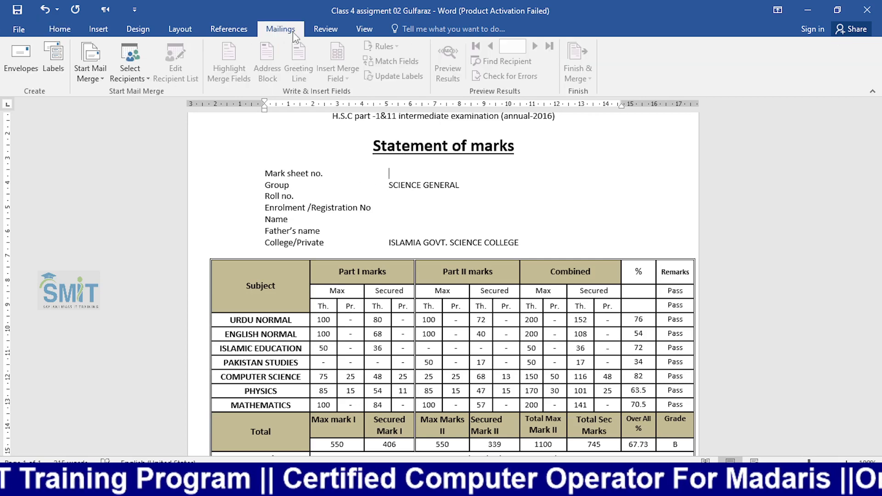
left_click(143, 81)
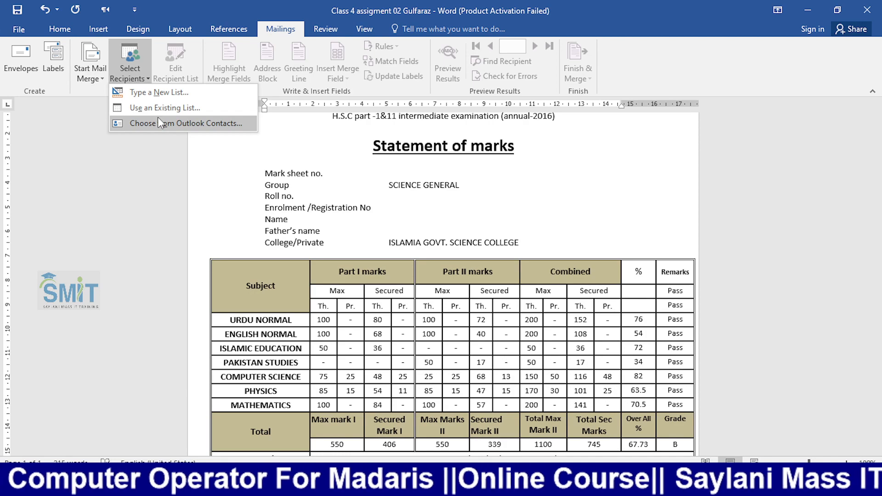
scroll(390, 219, "up", 2)
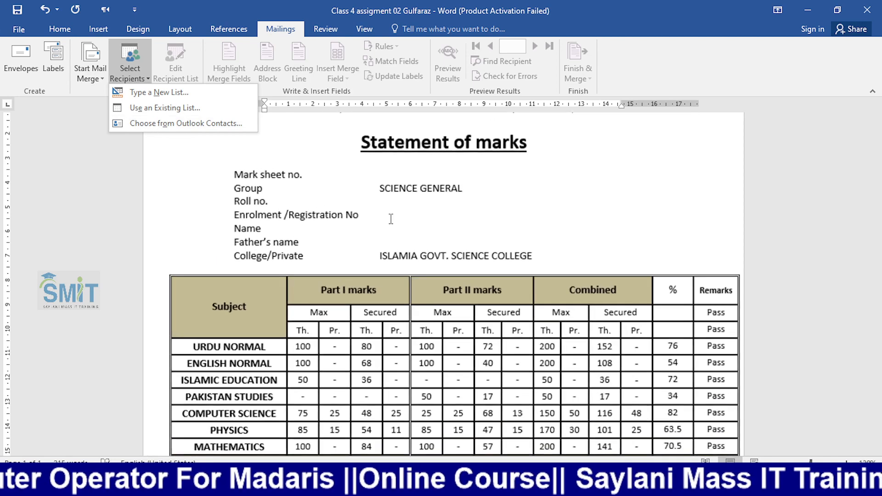
scroll(389, 218, "up", 3)
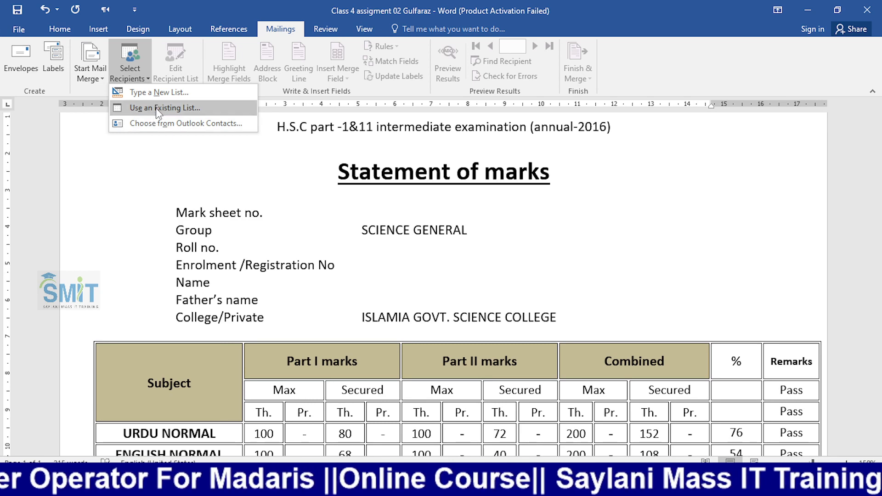
- Use the Desktop marksheet workbook's Sheet1$ as the existing recipient list
left_click(170, 109)
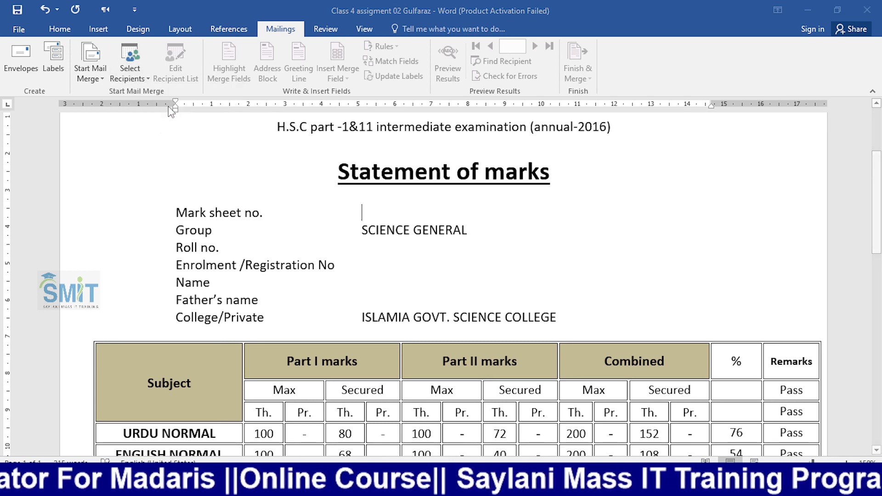
left_click(71, 136)
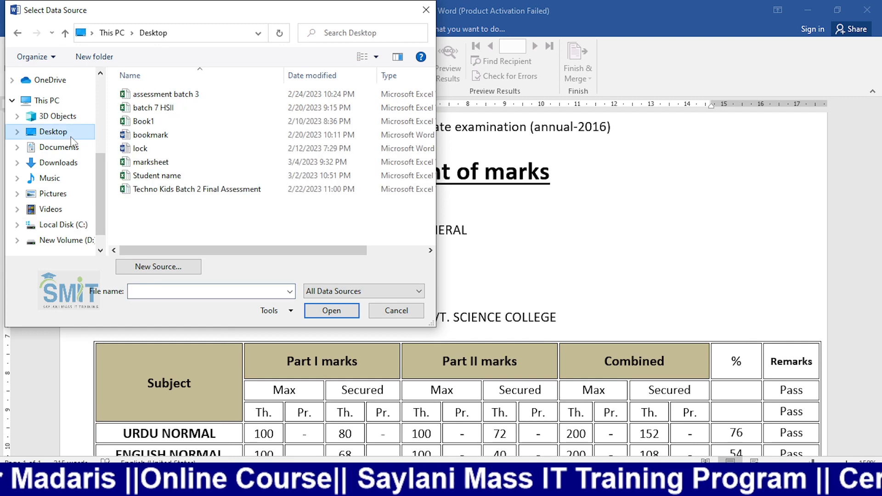
left_click(158, 164)
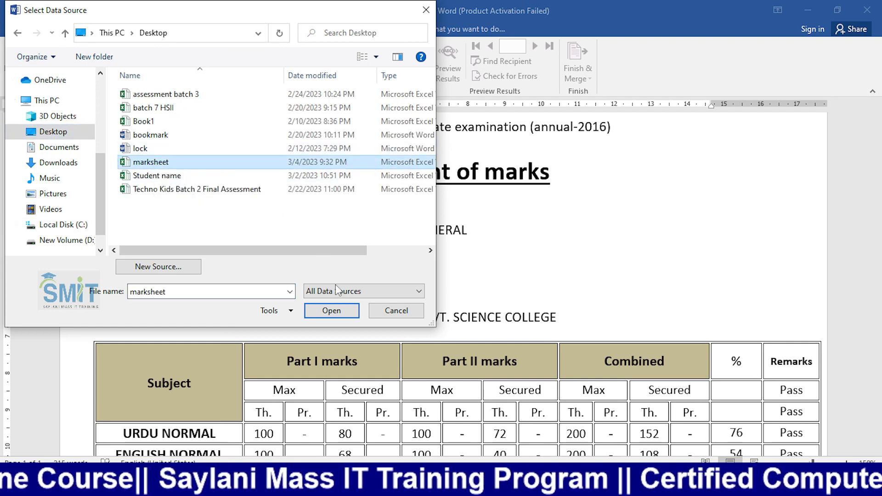
double_click(240, 164)
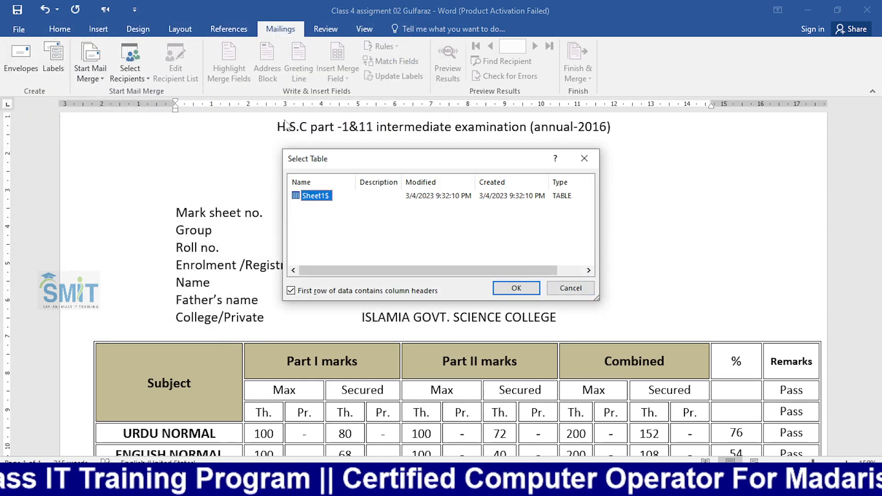
left_click(513, 288)
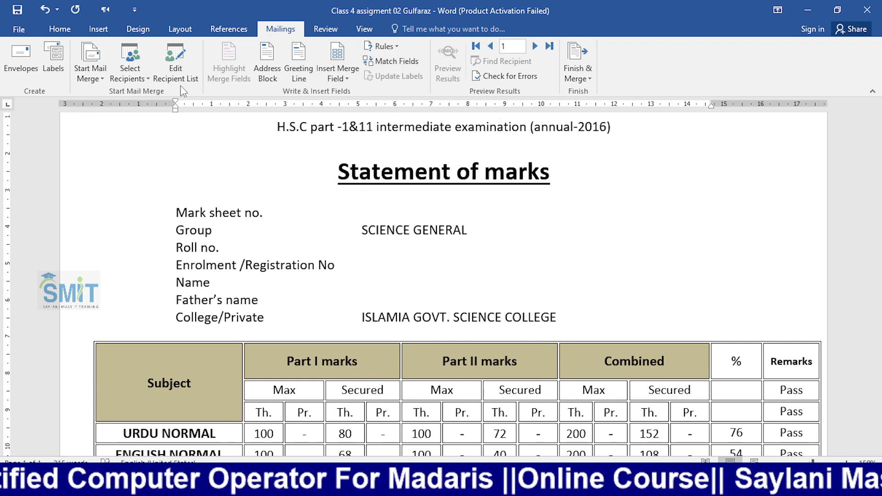
- Review the seven student records in the recipient list and close it
left_click(190, 65)
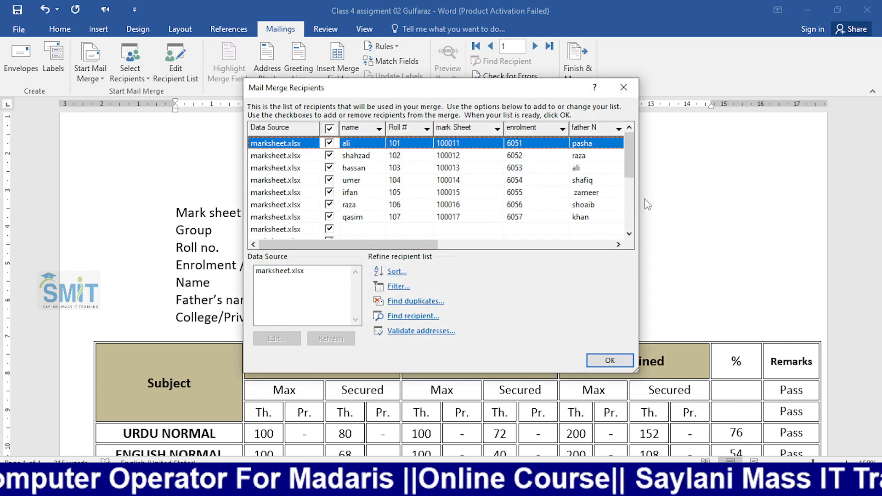
mouse_move(632, 159)
left_mouse_down()
mouse_move(629, 215)
mouse_move(630, 147)
mouse_move(640, 221)
mouse_move(634, 154)
left_mouse_up()
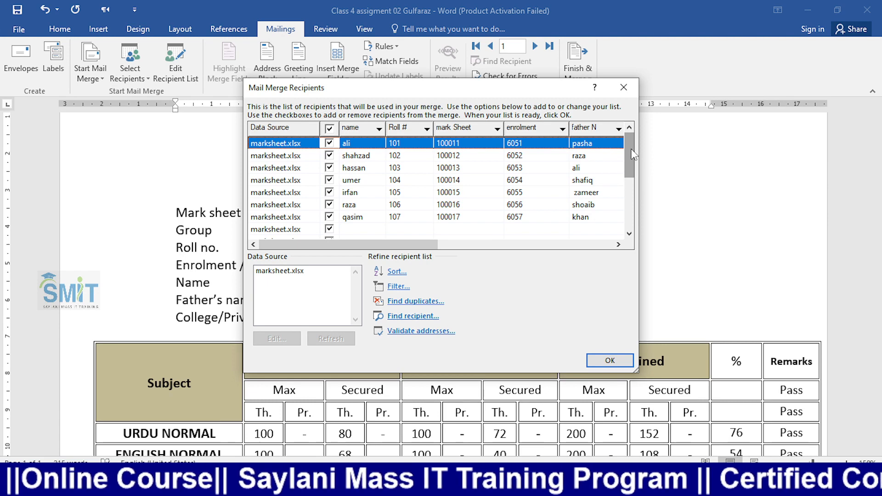
left_click(632, 92)
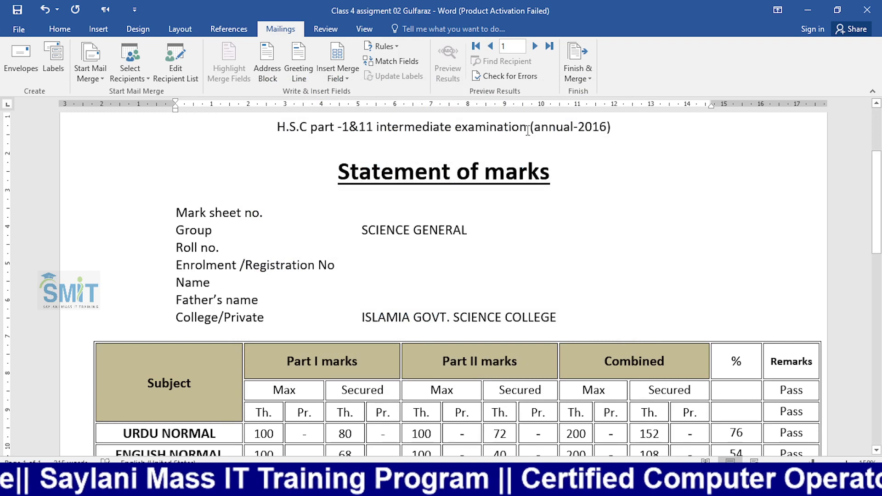
- Show the Insert Merge Field list with Roll_, mark_Sheet, enrolment, name and father_N
left_click(345, 79)
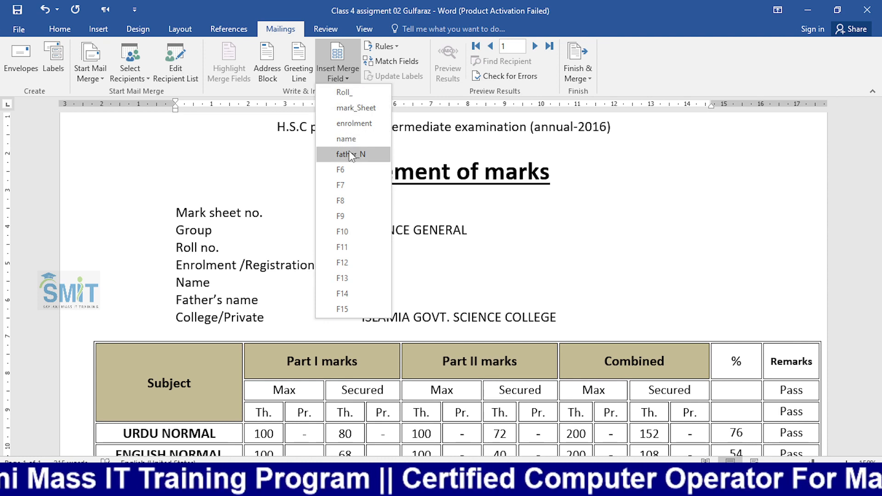
- Insert the mark_Sheet field after Mark sheet no. and the Roll_ field after Roll no
left_click(242, 214)
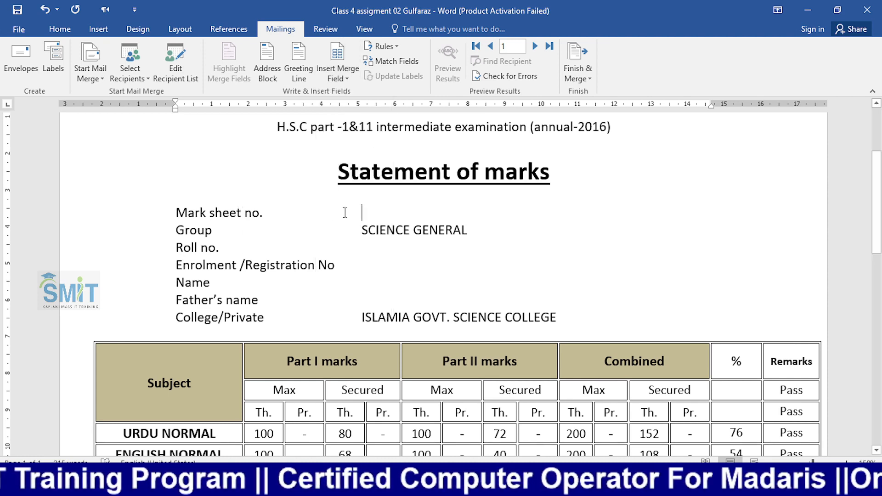
left_click(351, 74)
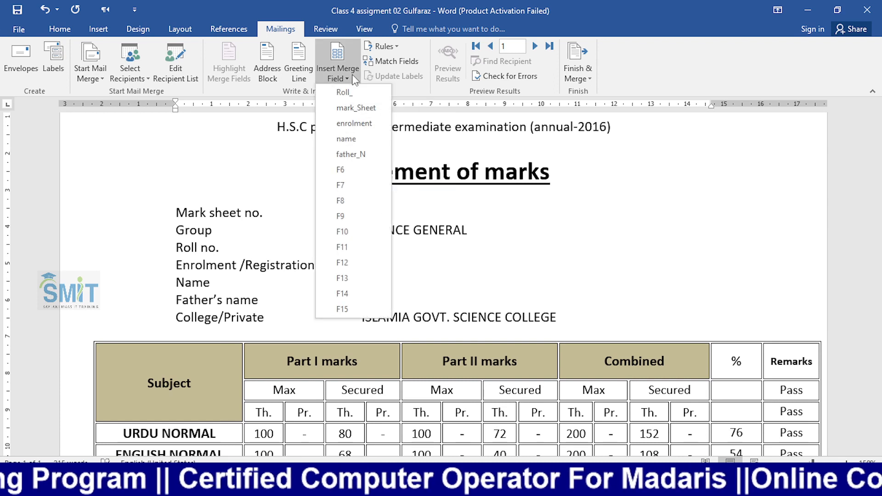
left_click(352, 108)
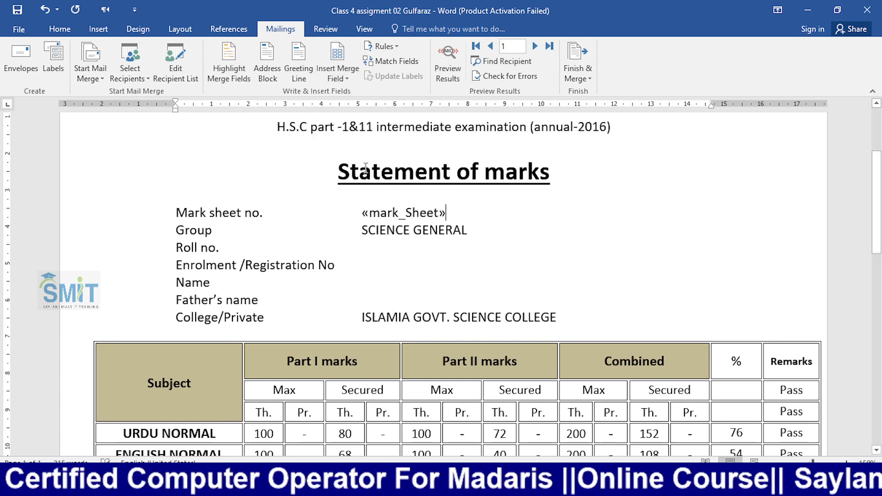
left_click(378, 243)
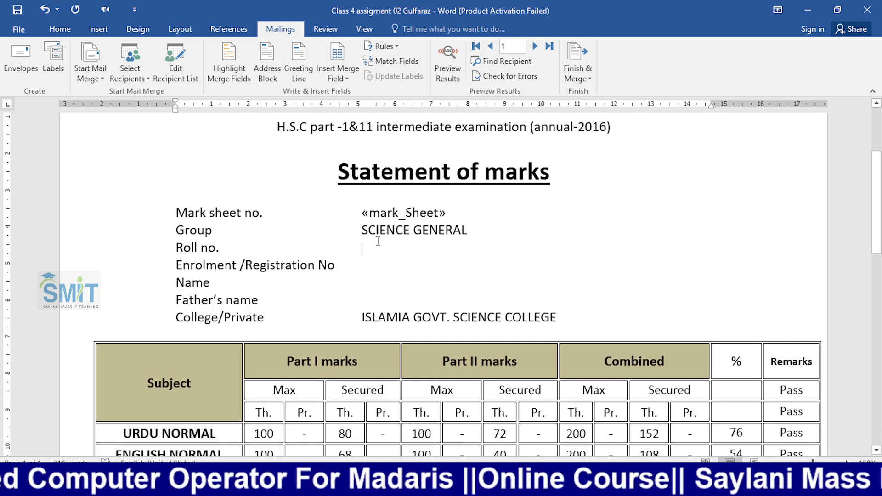
left_click(346, 74)
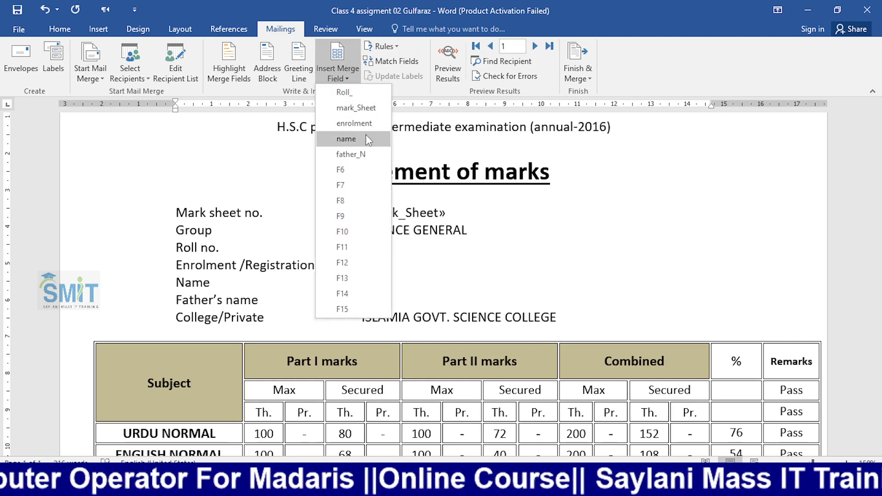
left_click(363, 90)
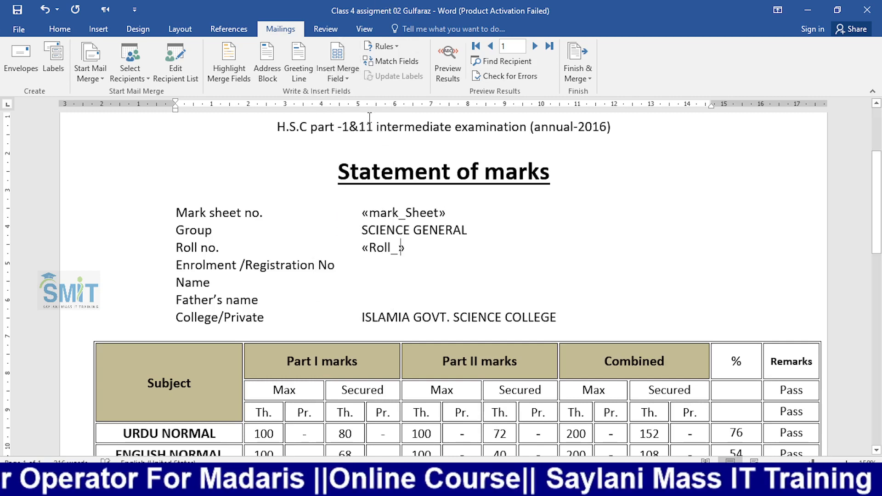
- Insert the enrolment, name and father_N fields on their matching lines
left_click(375, 264)
left_click(346, 78)
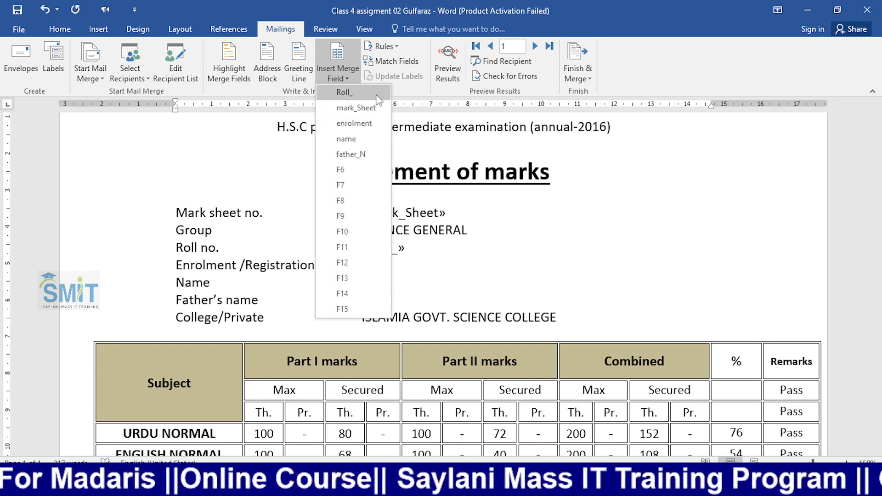
left_click(354, 118)
left_click(375, 282)
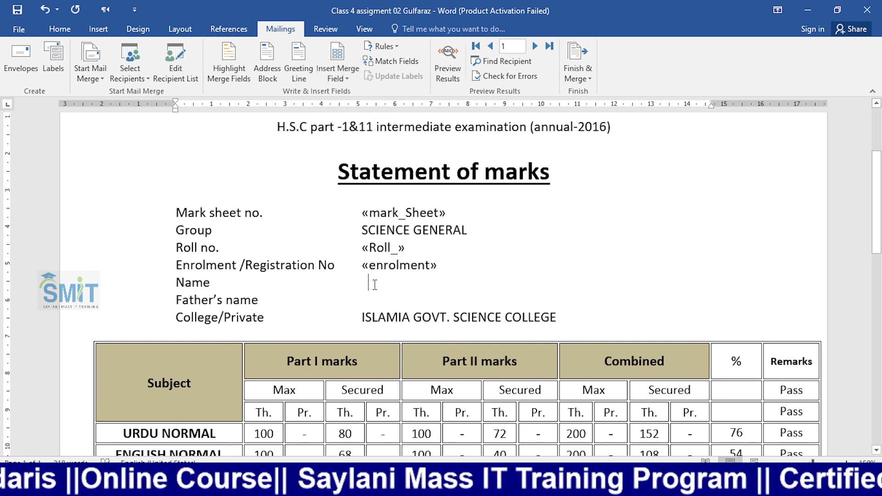
left_click(338, 77)
left_click(360, 138)
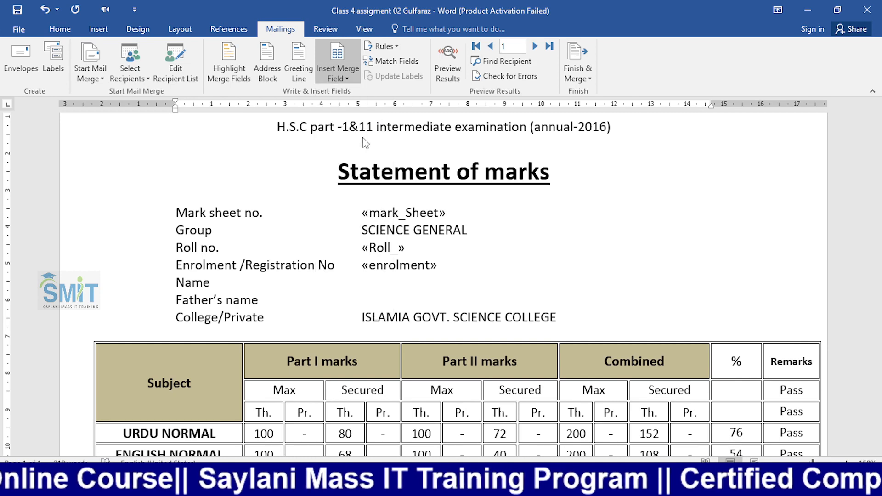
left_click(376, 297)
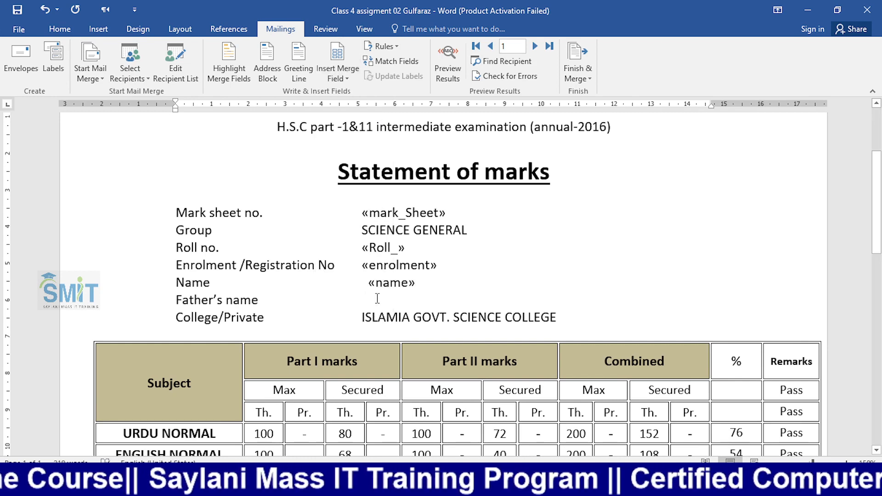
left_click(348, 74)
left_click(367, 152)
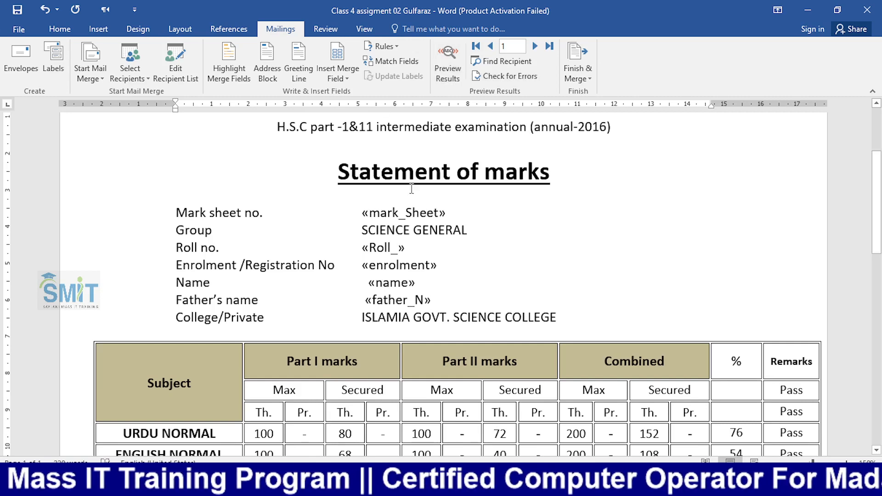
left_click(453, 65)
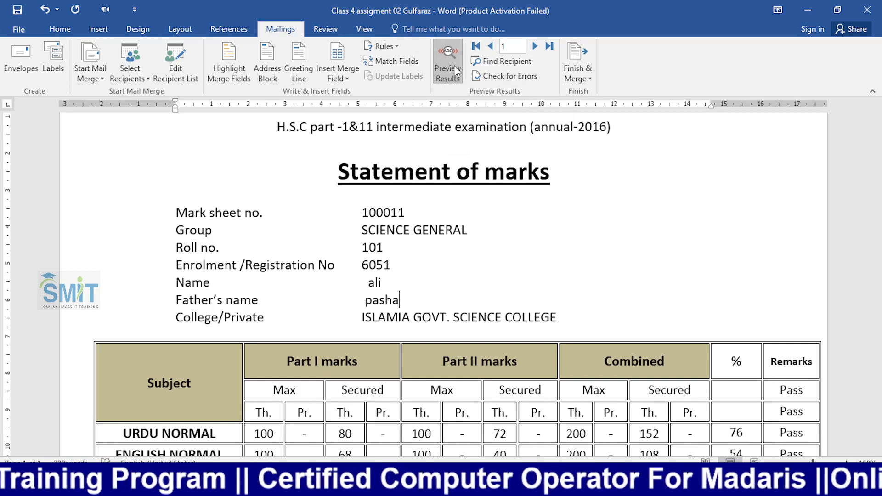
left_click(535, 47)
left_click(535, 47)
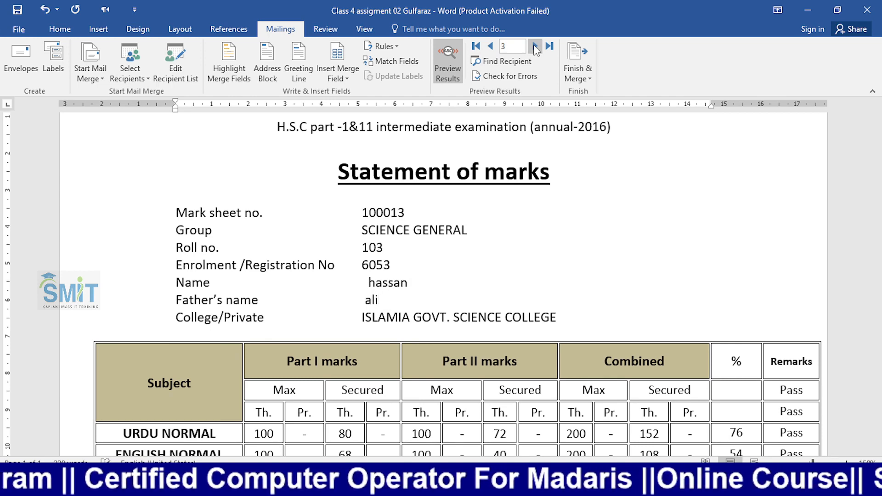
left_click(535, 47)
left_click(534, 46)
left_click(535, 46)
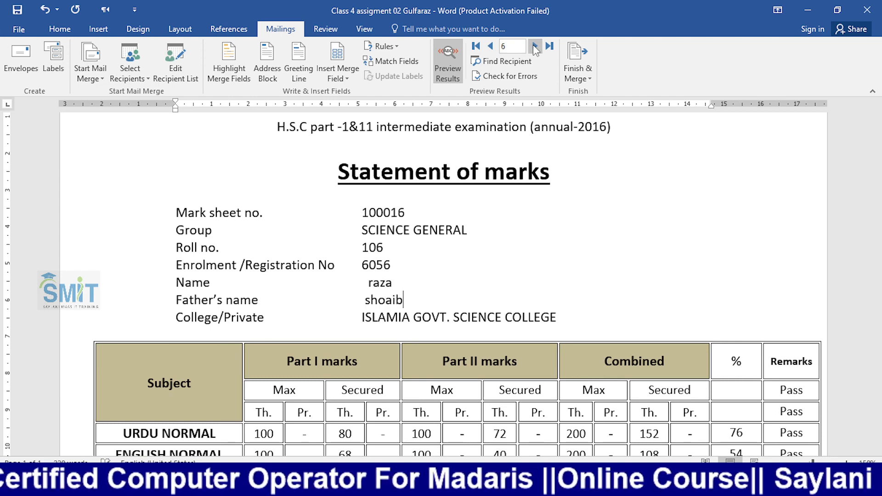
left_click(570, 78)
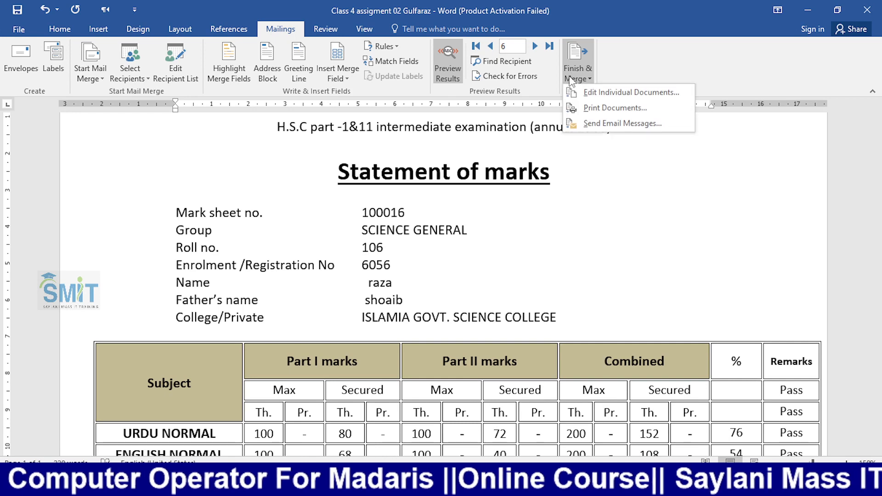
- Print all merged records with Microsoft Print to PDF, saving the file as marksheet
left_click(592, 105)
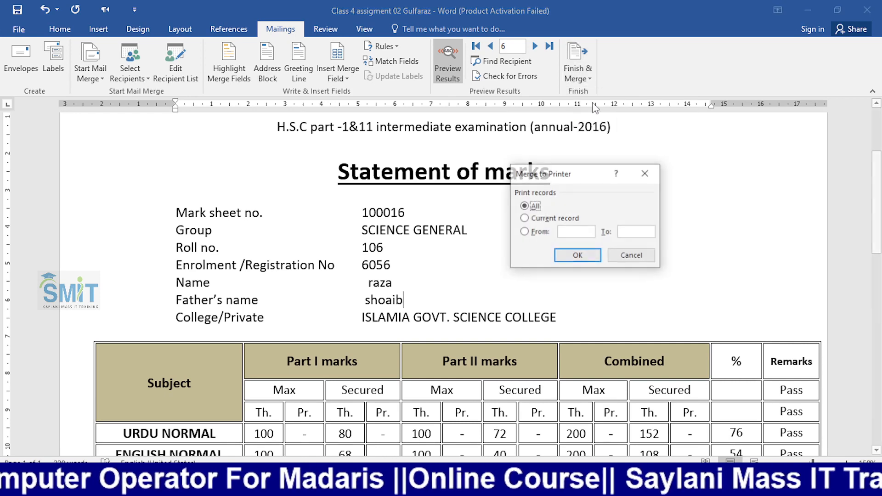
left_click(569, 256)
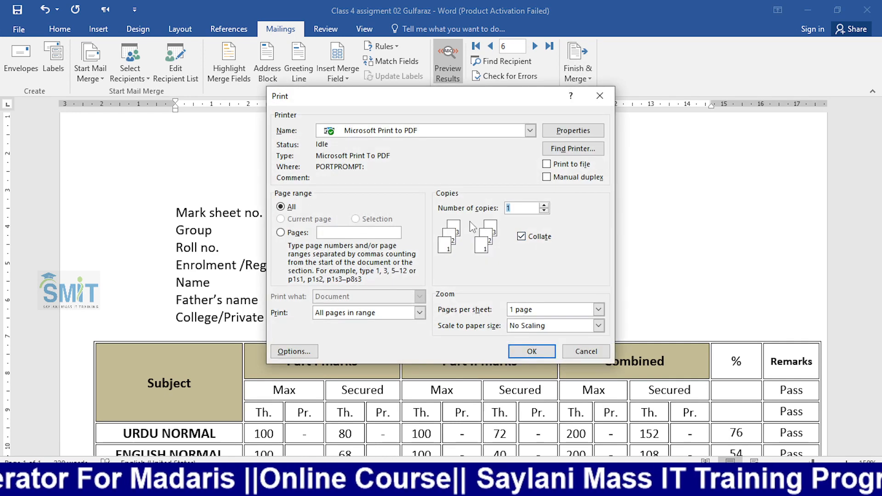
left_click(524, 352)
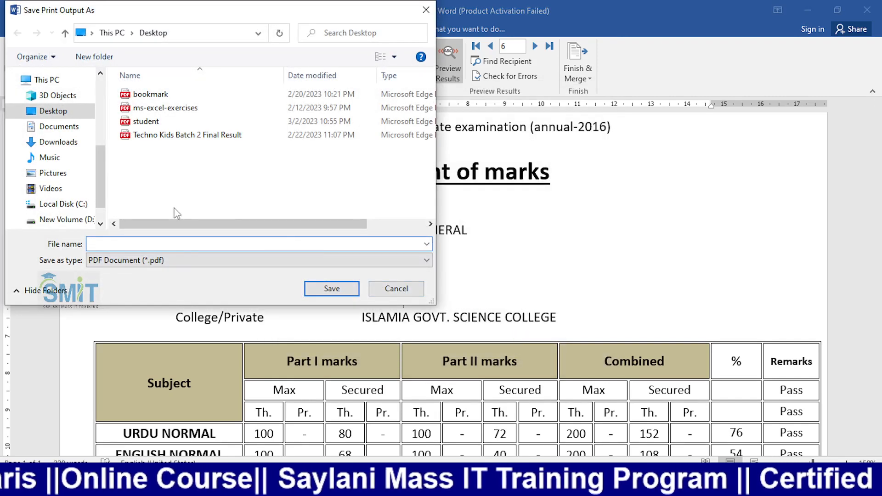
type("ma")
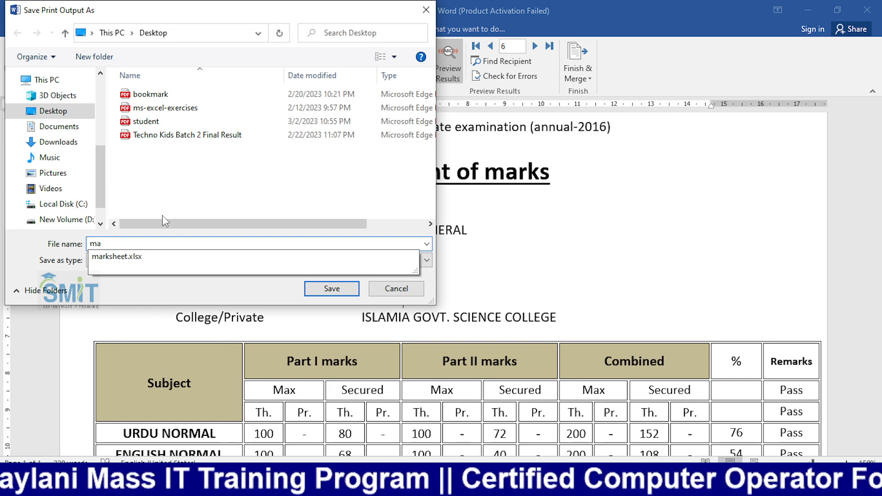
type("rksheet")
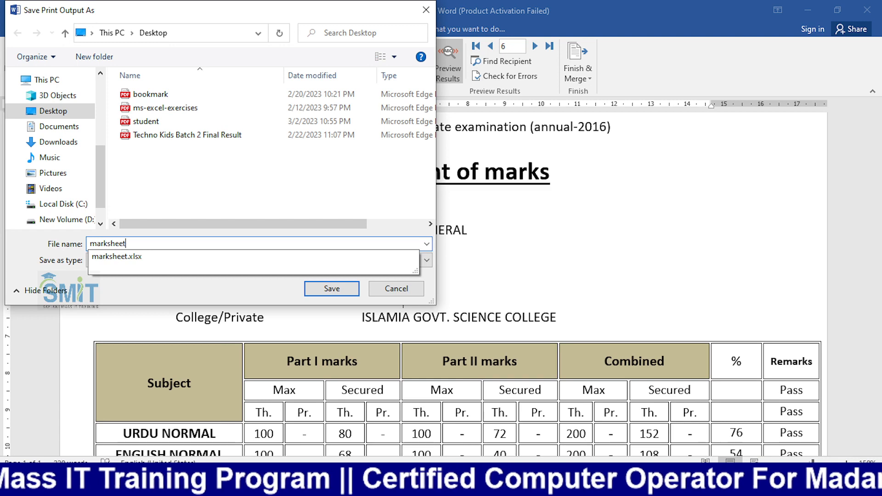
key("Return")
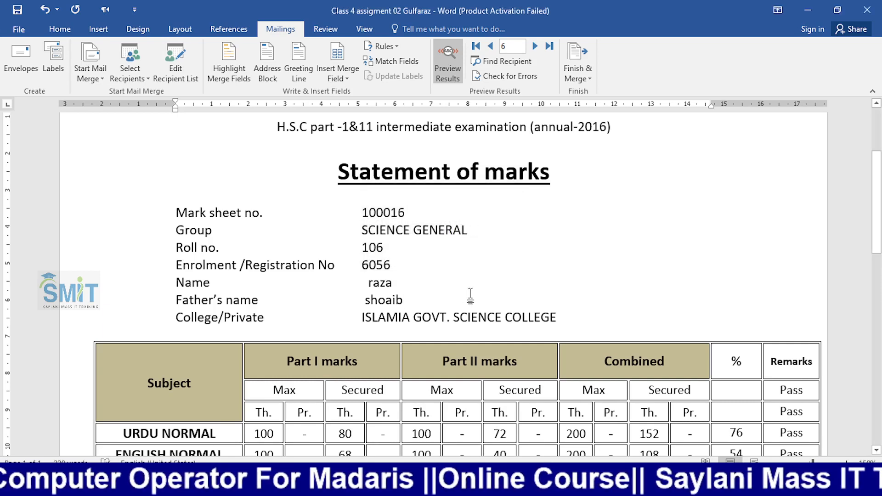
- Open the older marksheet.pdf from Documents, scroll through it, then close it
left_click(297, 486)
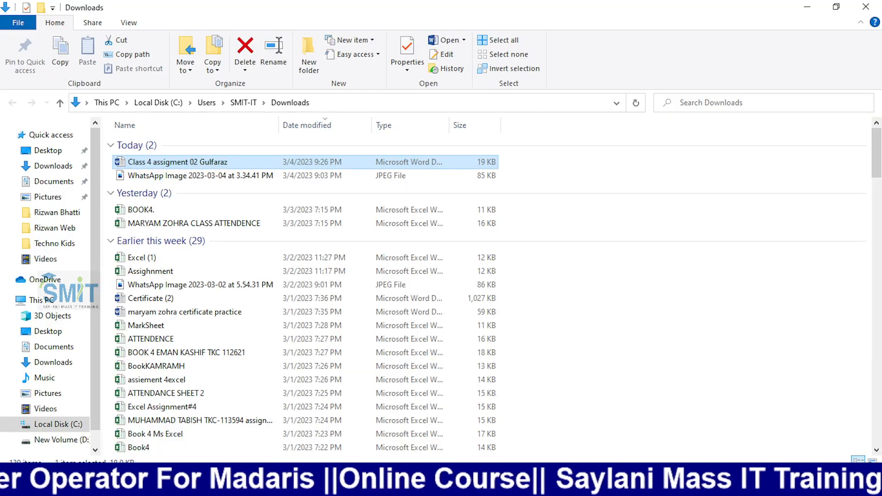
left_click(54, 184)
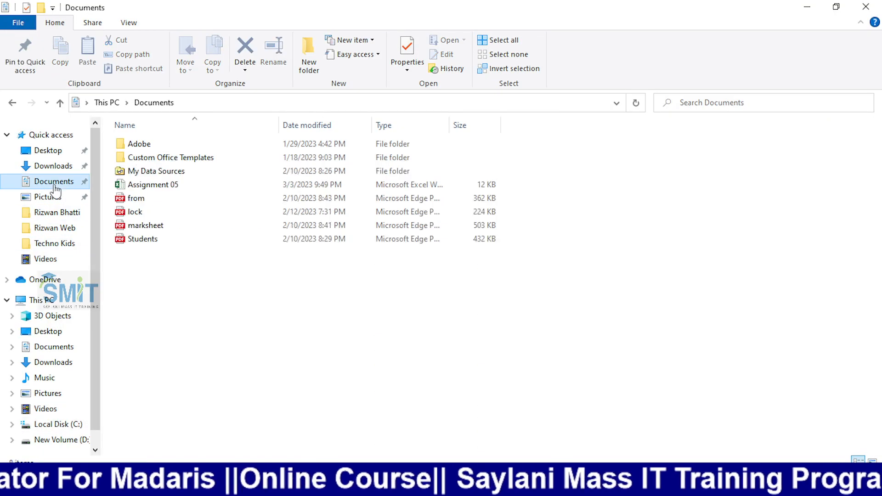
left_click(170, 231)
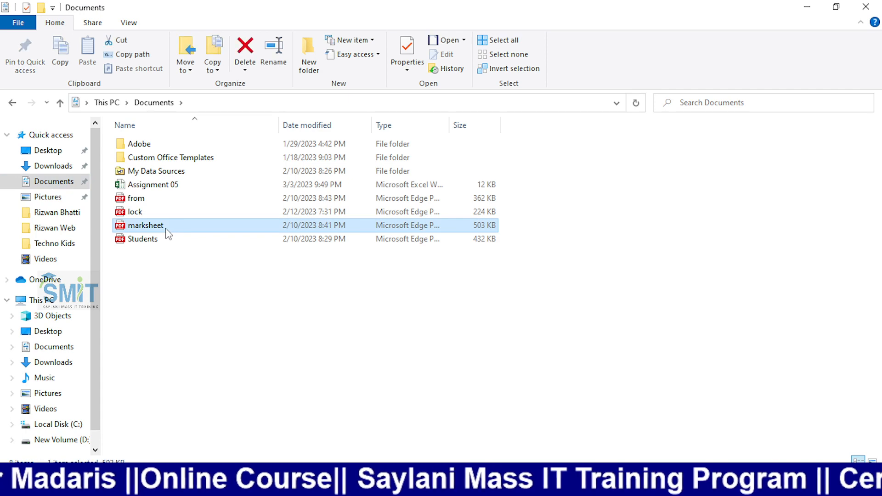
key("Return")
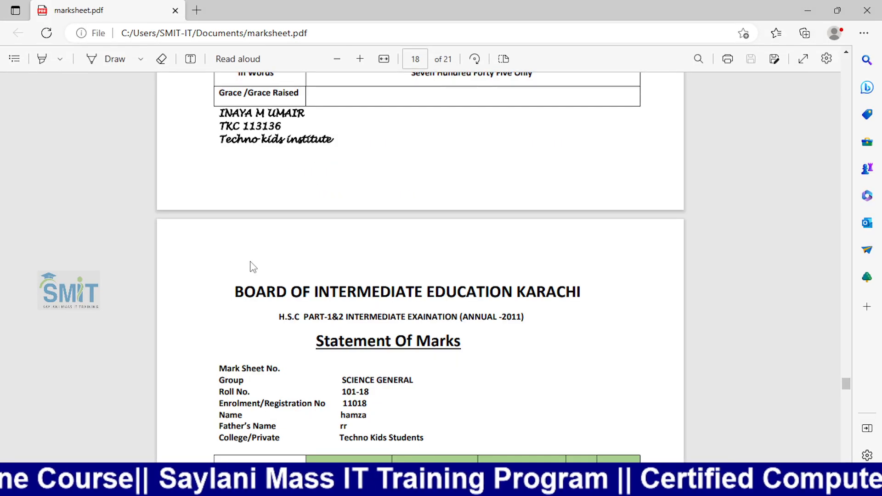
scroll(253, 266, "up", 15)
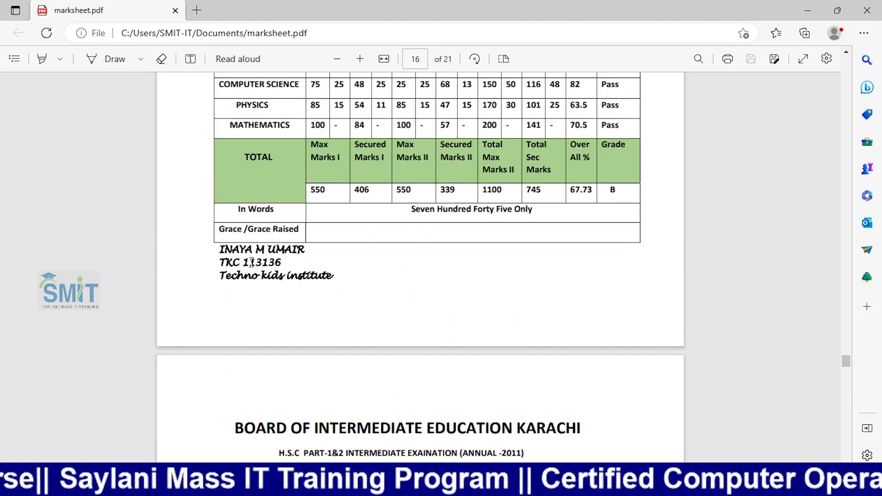
scroll(251, 263, "down", 5)
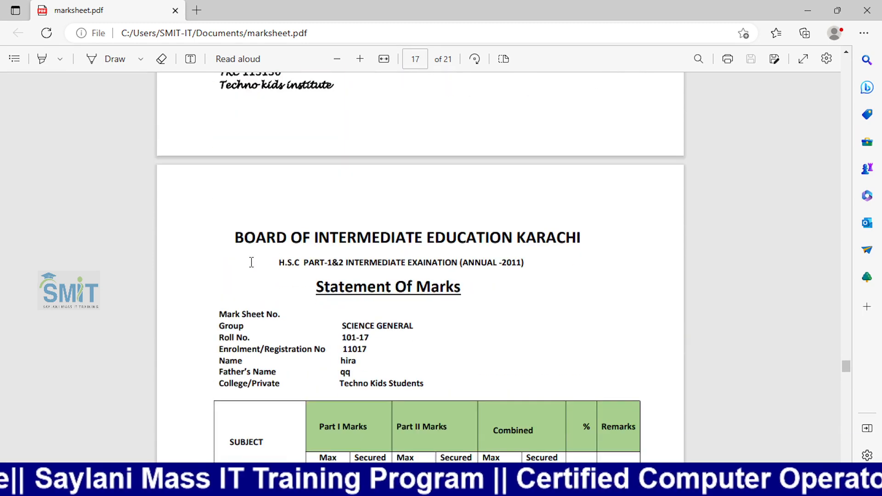
left_click(867, 10)
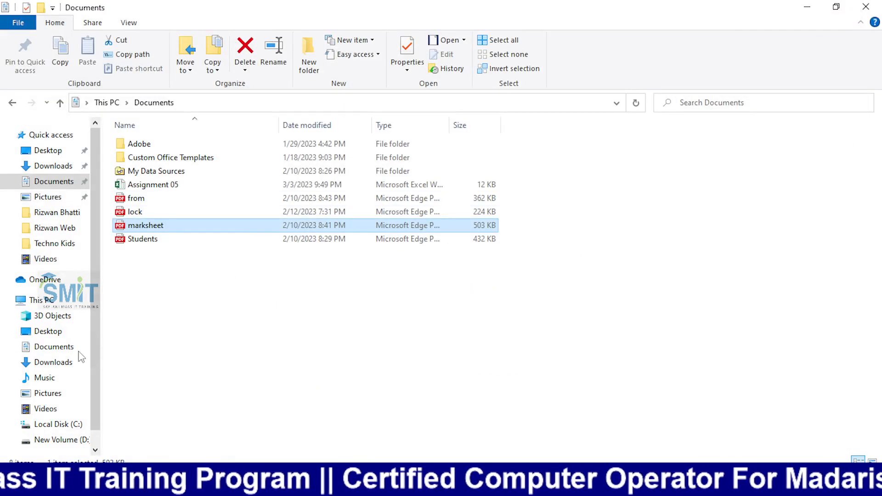
- Open the Desktop marksheet PDF and check roll number 101 and mark sheet number 100011
left_click(51, 331)
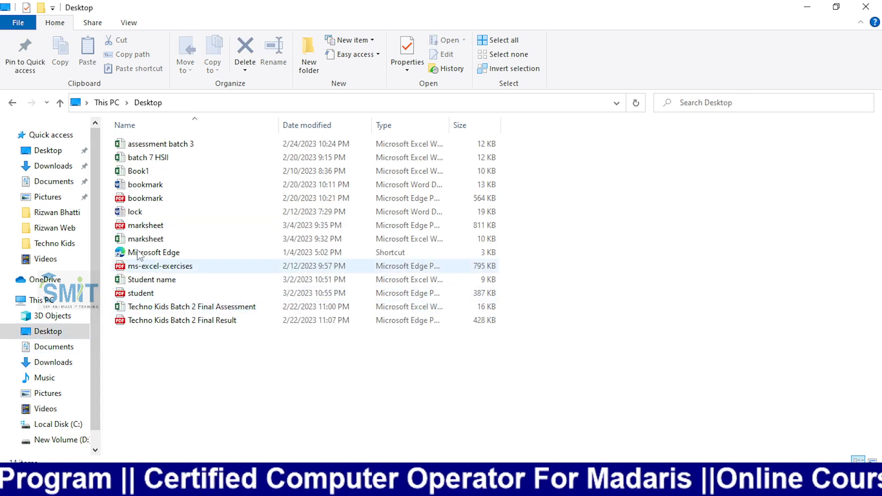
left_click(141, 229)
double_click(139, 229)
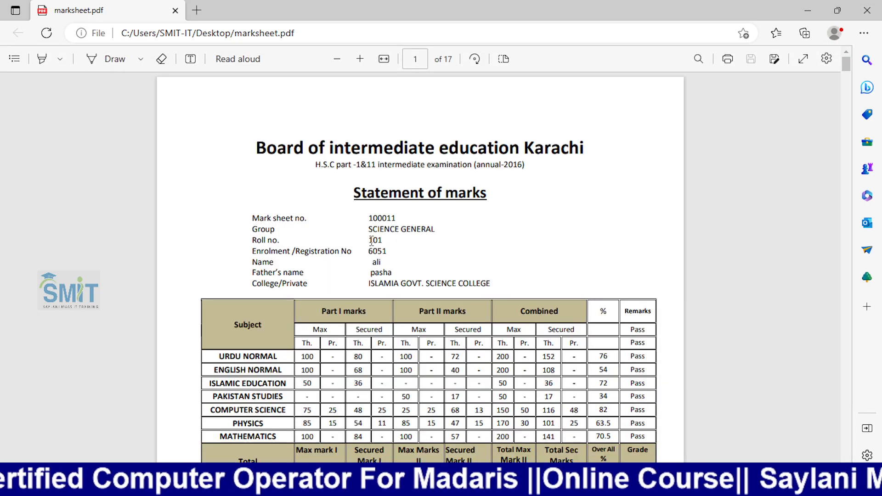
double_click(371, 240)
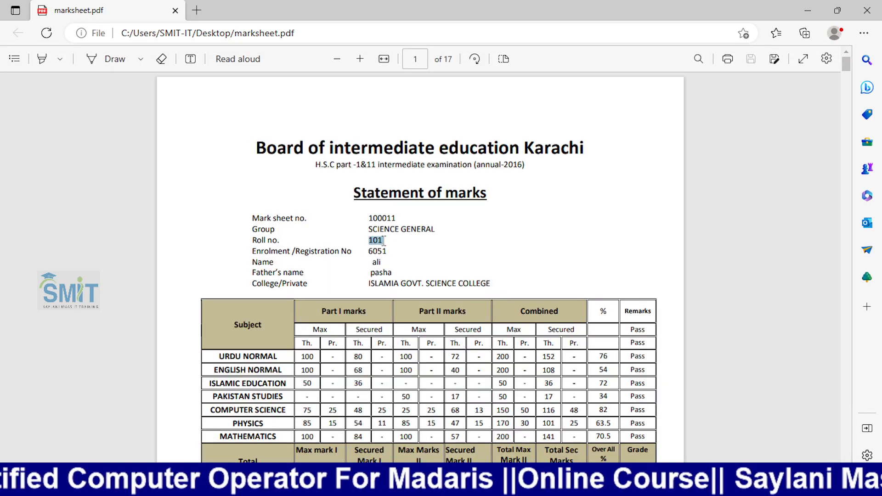
left_click_drag(368, 217, 396, 217)
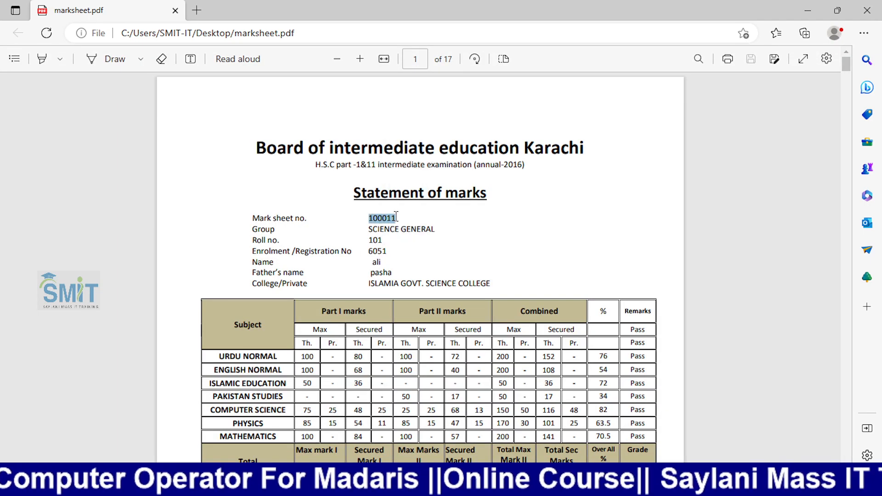
left_click(374, 245)
- Check enrolment number 6052 on the following pages, then return to the Desktop folder
scroll(367, 278, "down", 12)
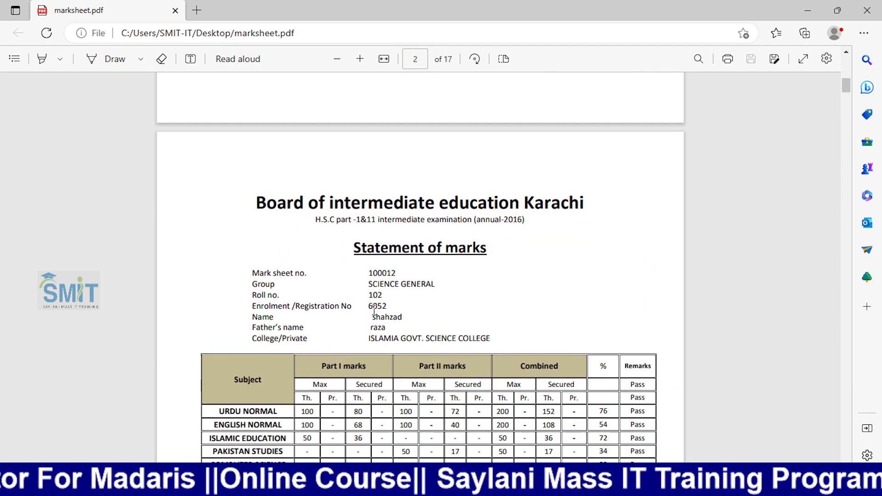
double_click(377, 306)
scroll(388, 315, "down", 7)
scroll(382, 311, "up", 4)
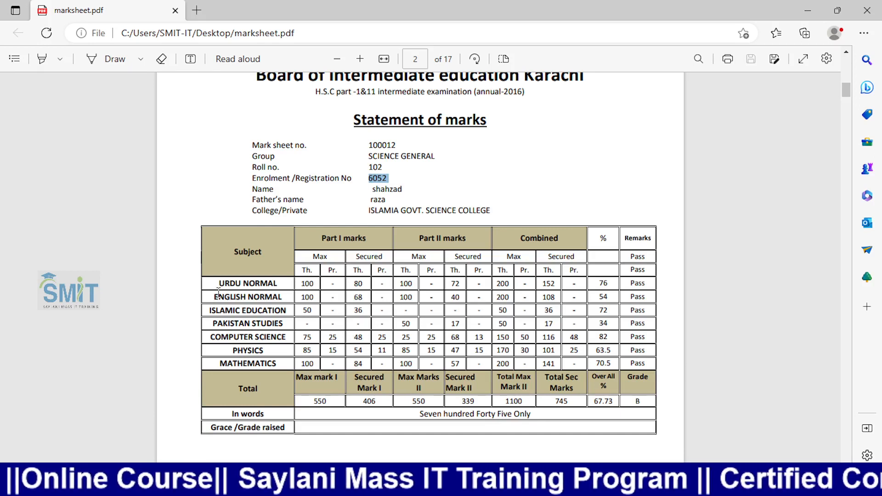
key("XF86AudioRaiseVolume")
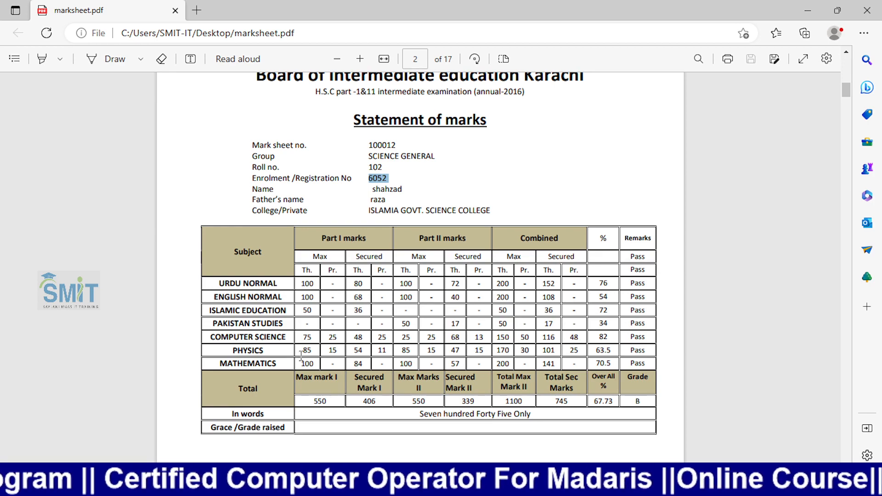
scroll(301, 356, "up", 5)
scroll(301, 356, "down", 10)
key("alt+Tab")
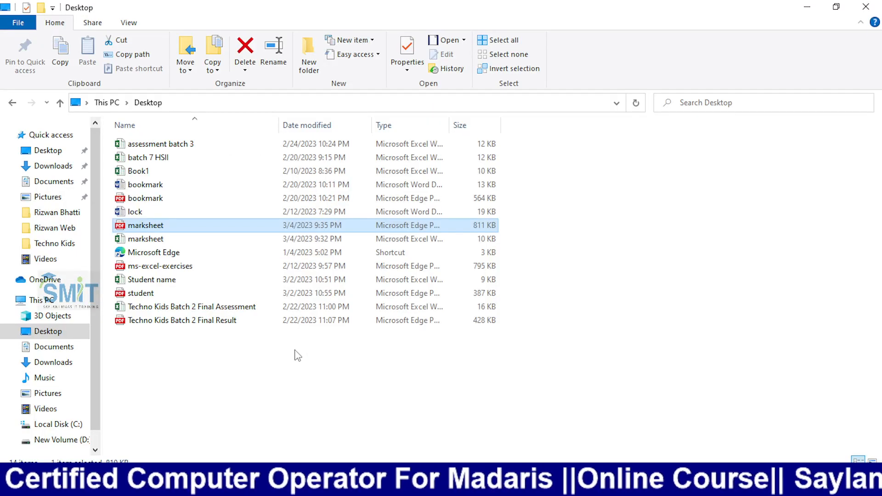
- Step the Word merge preview forward to record 11, showing records 7–11 are empty
key("alt+Tab")
key("alt+Tab")
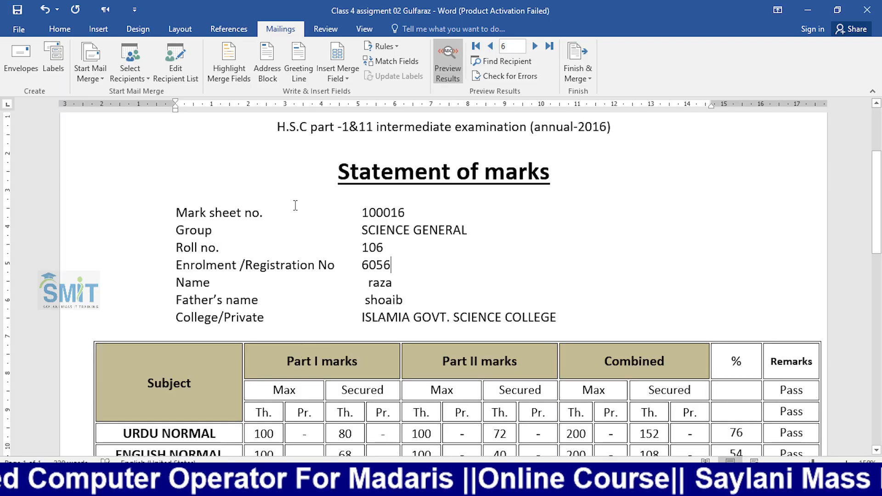
left_click(535, 46)
left_click(535, 46)
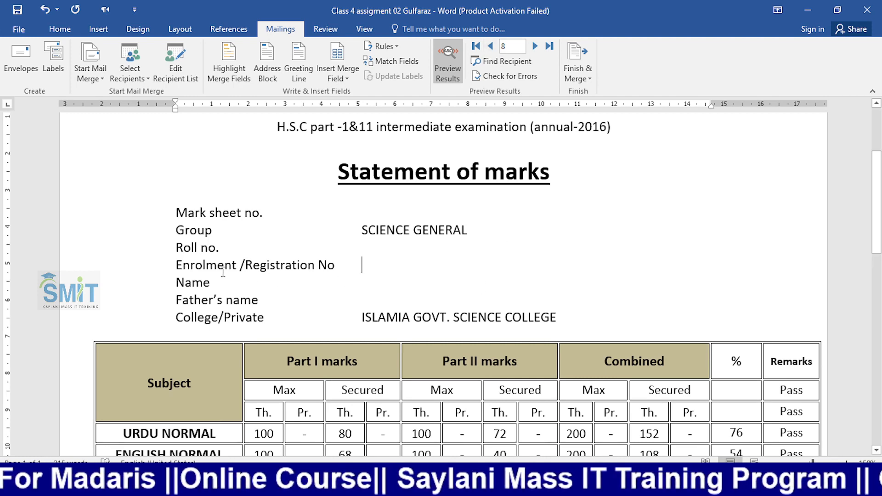
left_click(539, 48)
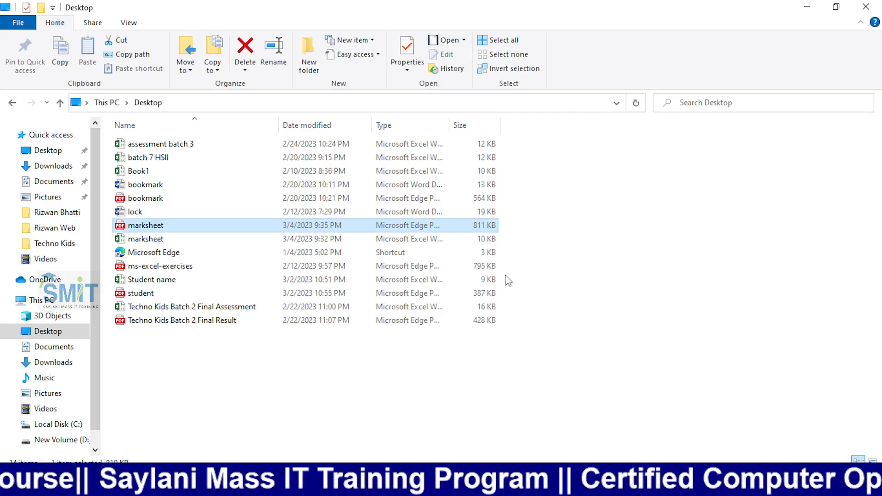
- Scroll through the 17-page marksheet PDF in Edge to check which pages lack student details
key("alt+Tab")
key("alt+Tab")
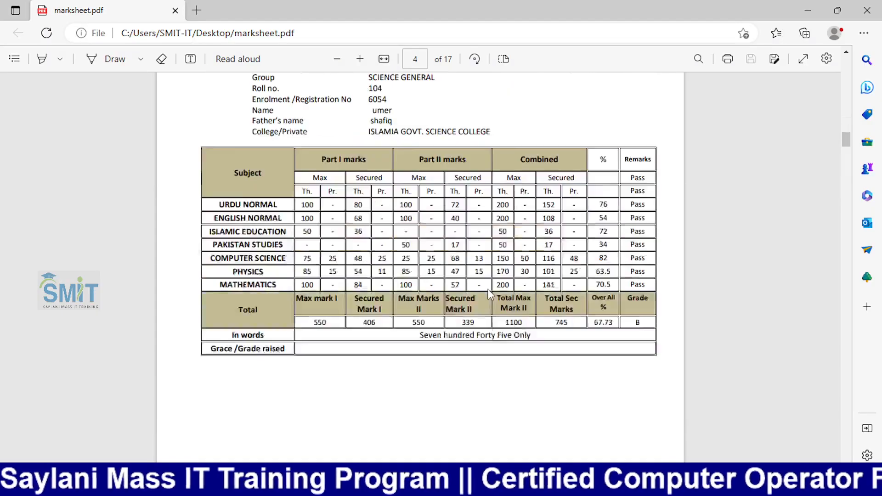
scroll(490, 294, "down", 20)
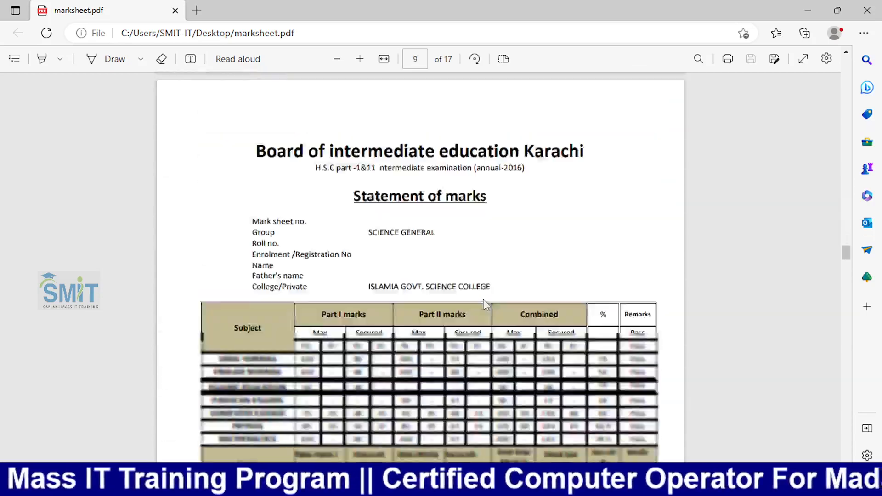
scroll(483, 299, "down", 10)
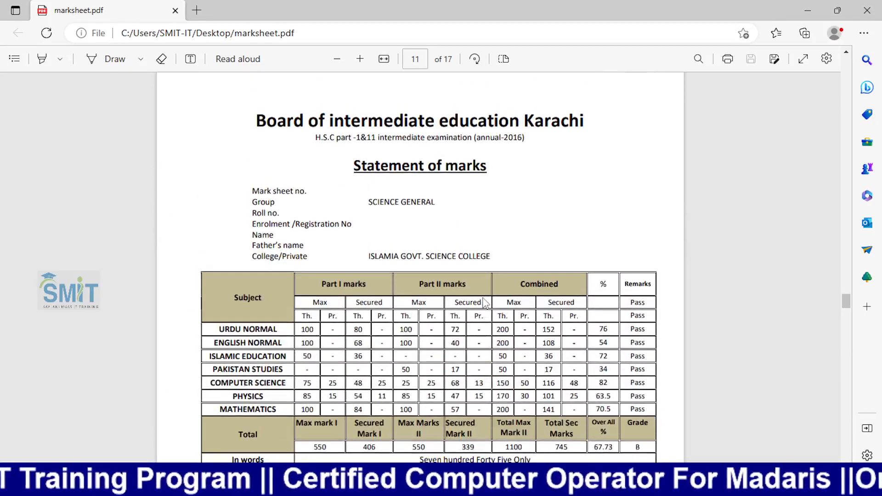
scroll(483, 303, "up", 12)
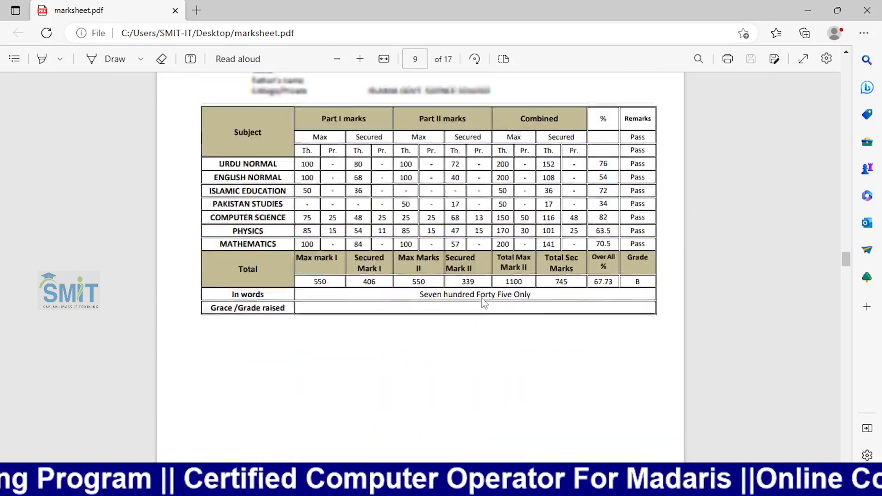
scroll(482, 303, "down", 15)
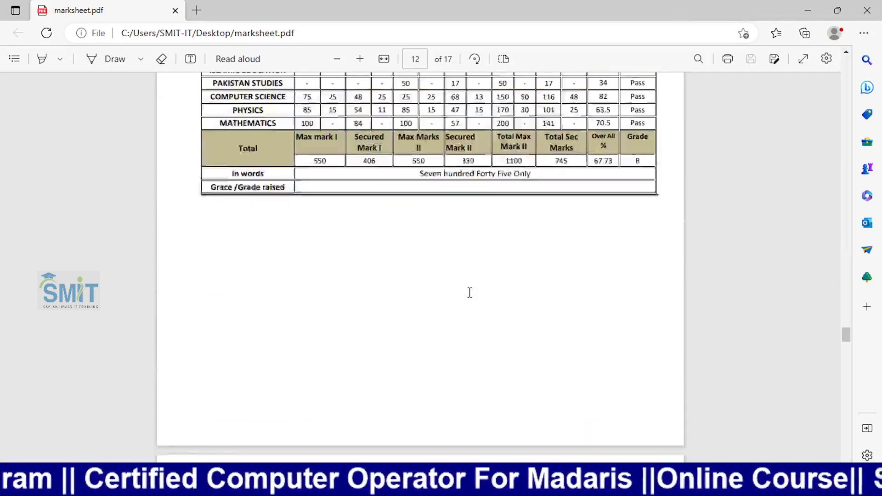
scroll(469, 293, "down", 20)
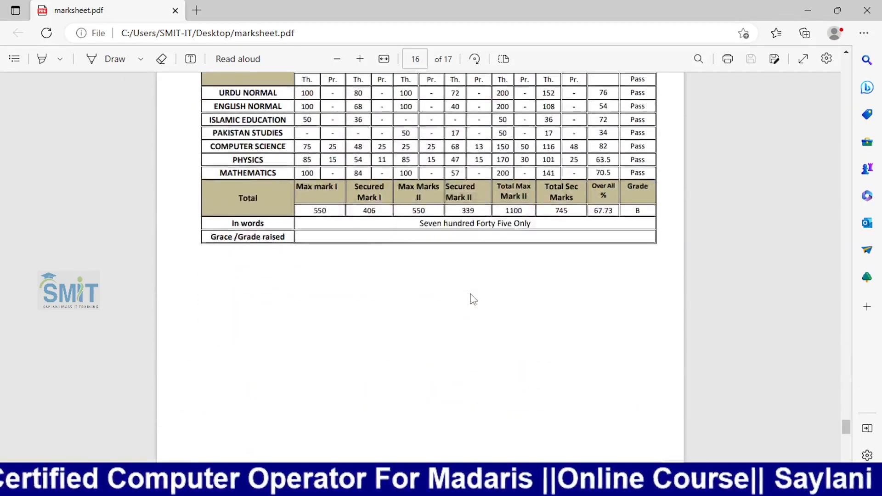
scroll(473, 299, "up", 10)
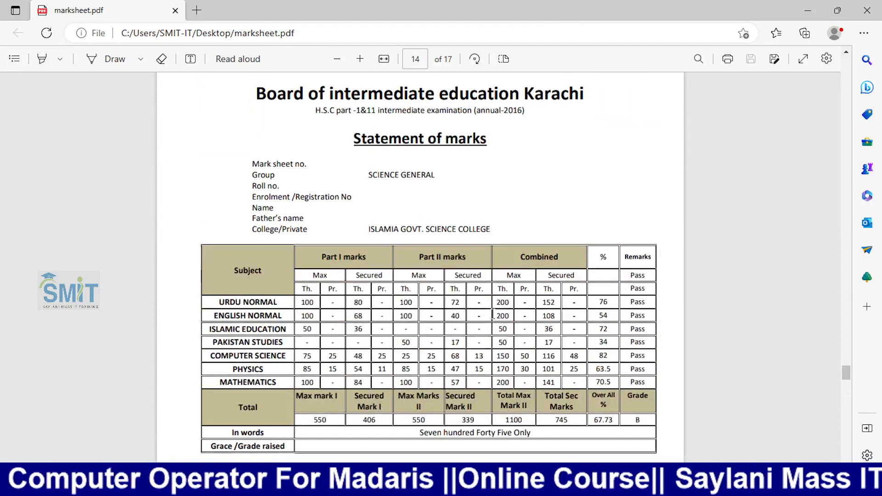
scroll(492, 315, "up", 10)
scroll(490, 317, "down", 6)
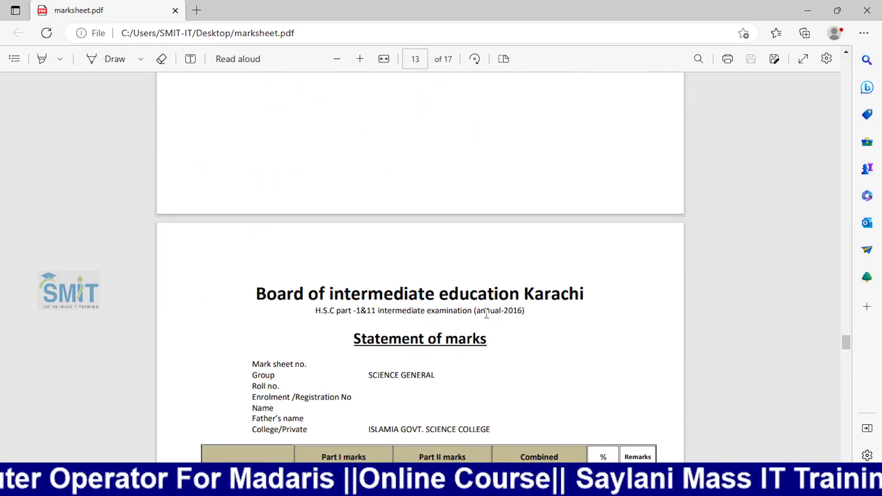
scroll(486, 314, "up", 10)
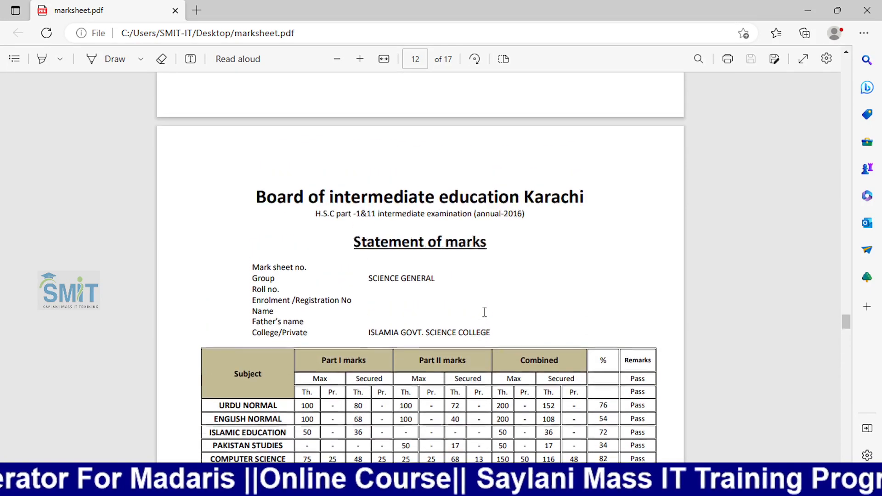
scroll(484, 312, "up", 10)
key("alt+Tab")
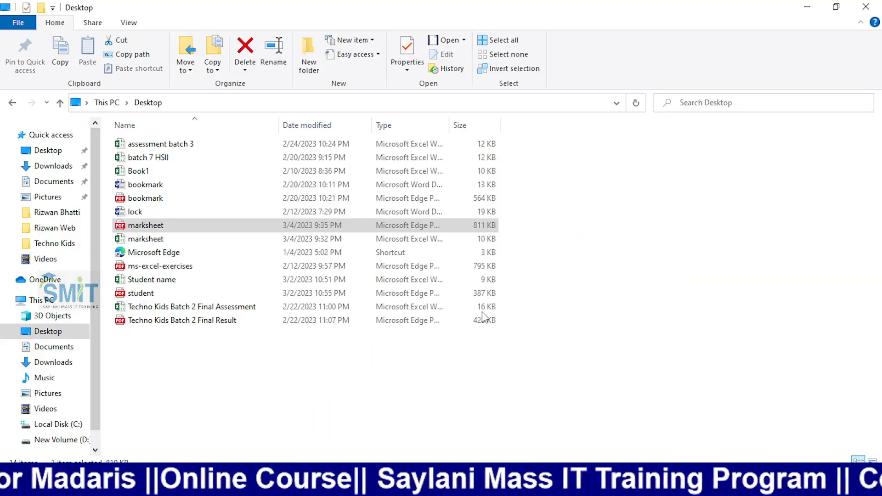
- In the mail merge recipient list, untick eight blank marksheet rows
key("alt+Tab")
key("Tab")
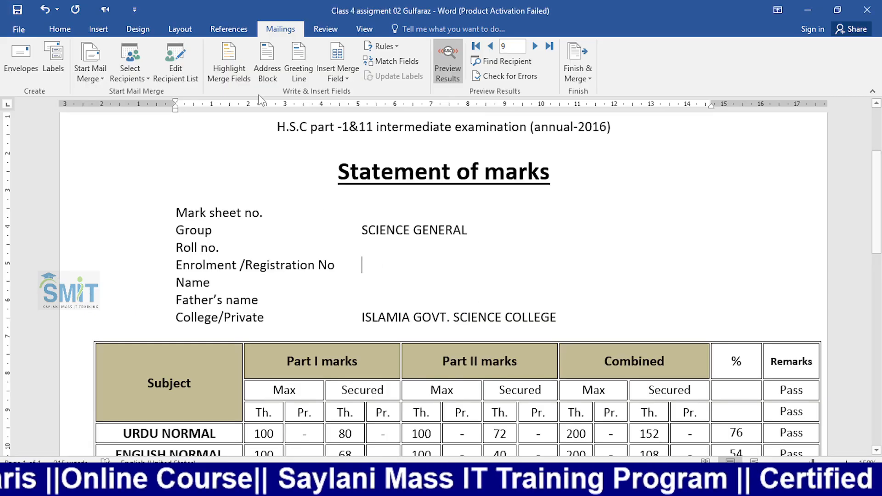
left_click(189, 80)
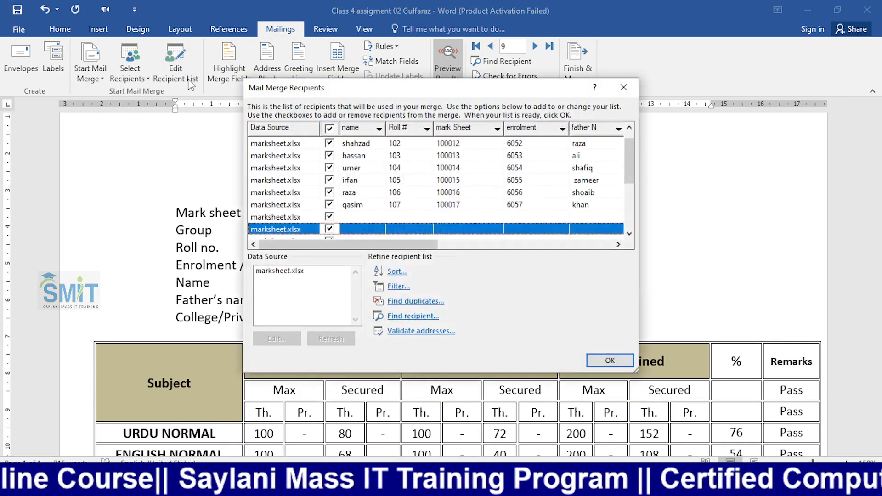
left_click_drag(624, 167, 619, 233)
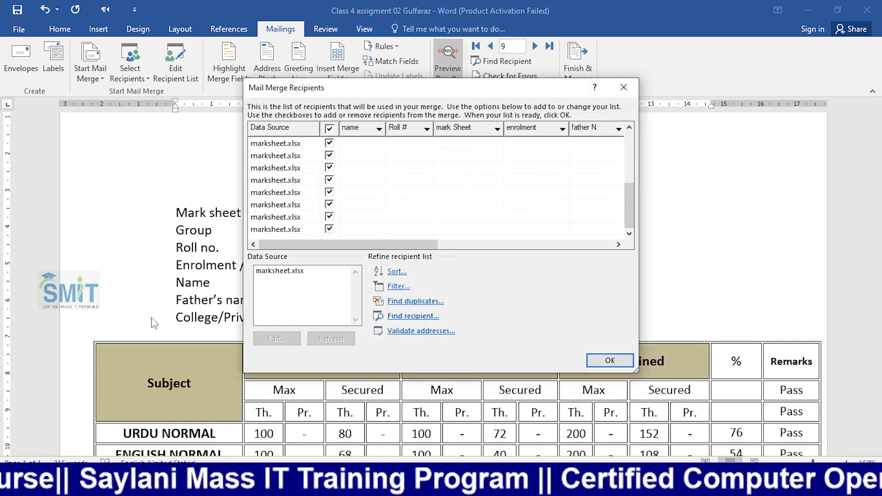
left_click(329, 229)
left_click(329, 216)
left_click(329, 205)
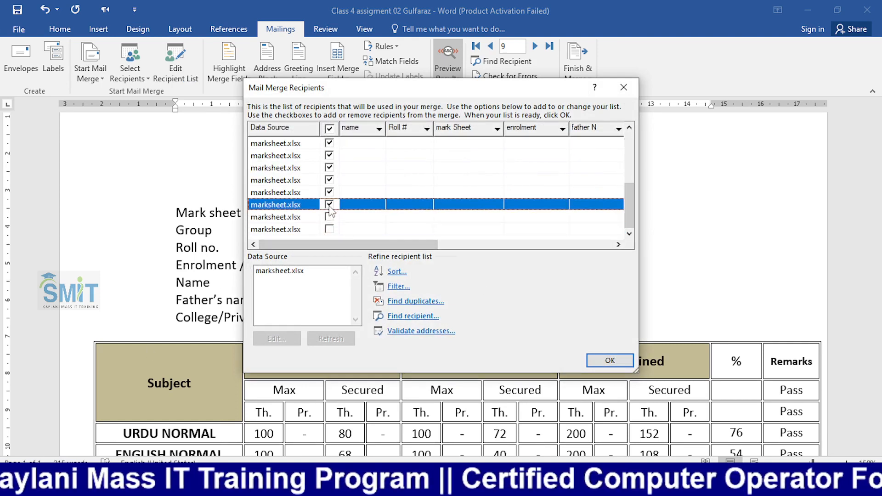
left_click(329, 192)
left_click(328, 180)
left_click(329, 167)
left_click(328, 155)
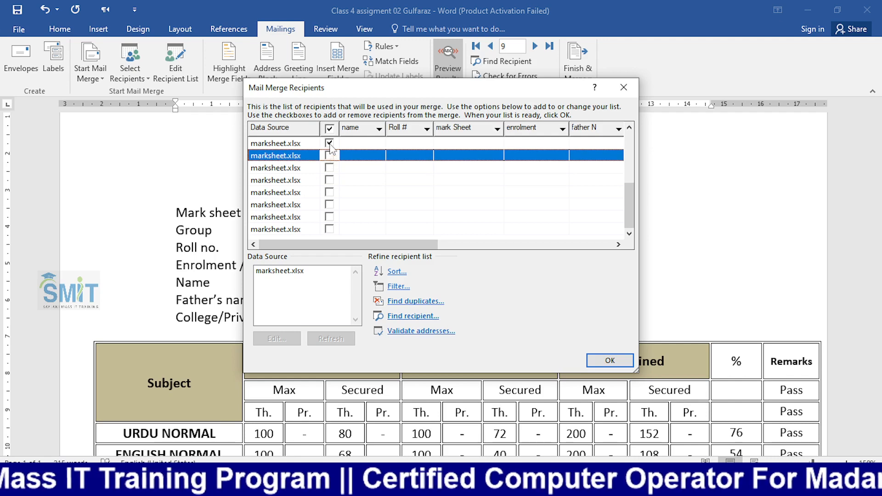
left_click(329, 143)
- Untick the last two blank rows below roll no. 107 and confirm the trimmed recipient list
left_click_drag(629, 206, 629, 186)
left_click(329, 179)
left_click(329, 167)
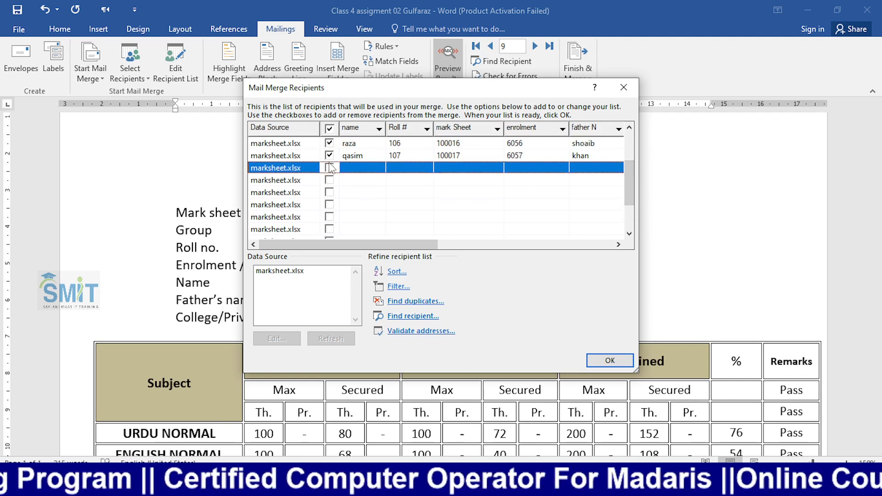
left_click(616, 361)
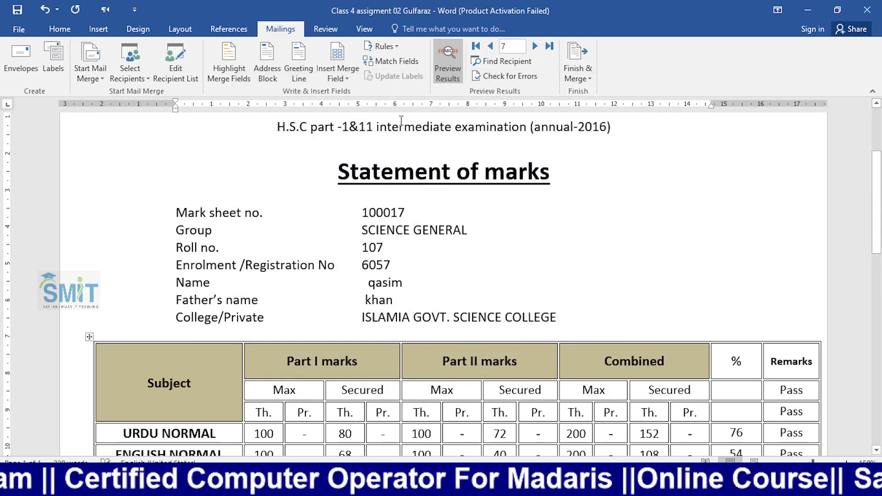
left_click(492, 47)
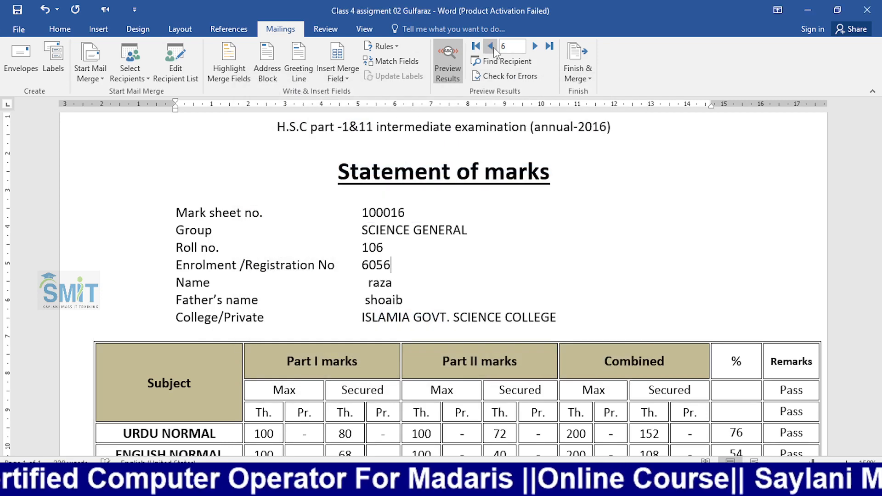
left_click(492, 47)
left_click(533, 46)
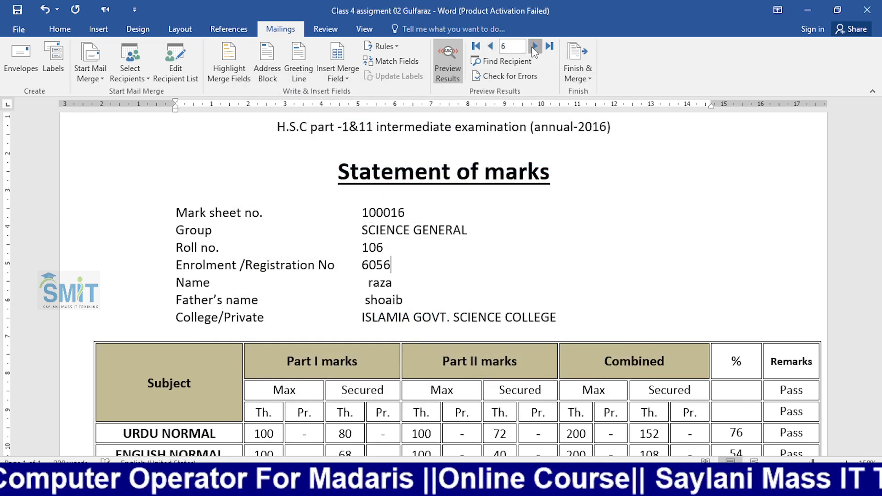
left_click(533, 46)
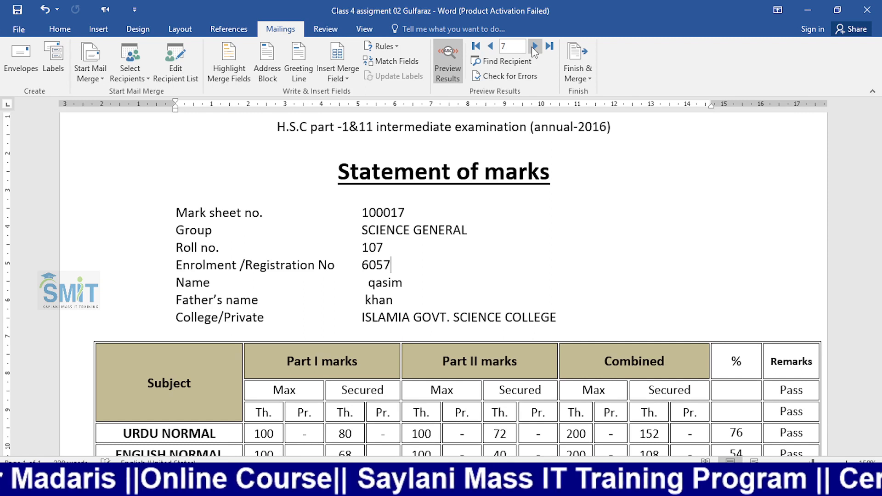
left_click(390, 263)
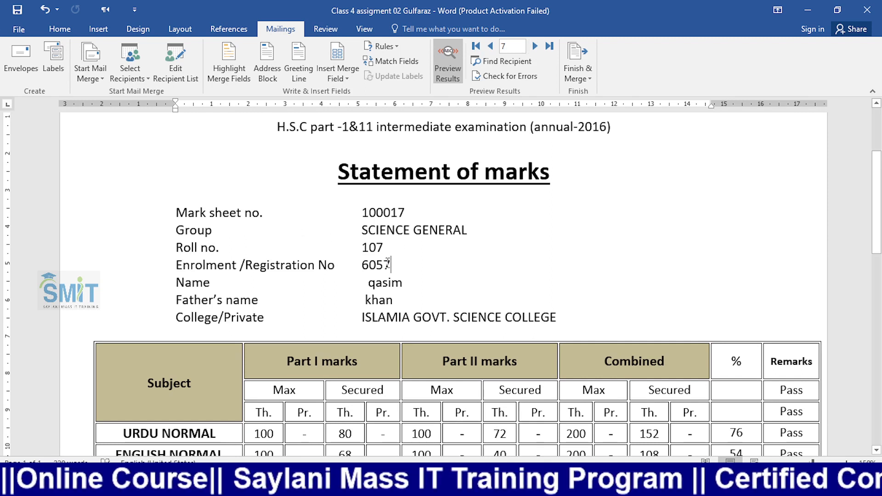
left_click(511, 62)
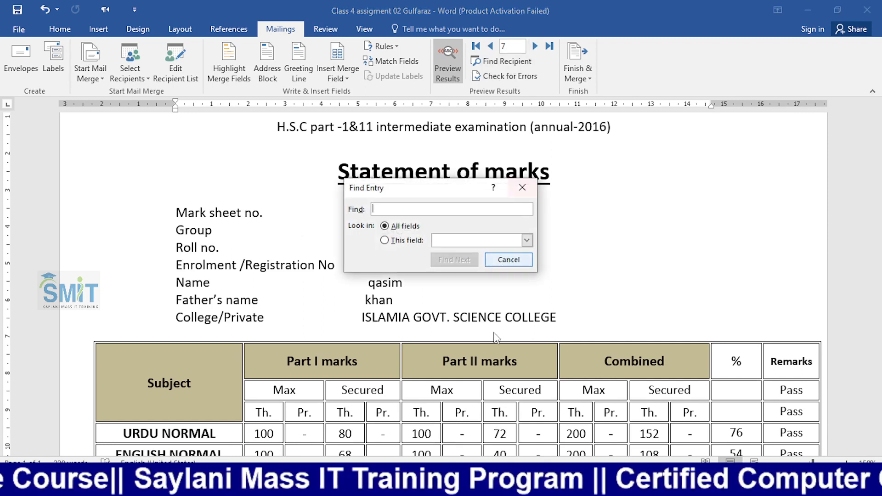
left_click(523, 186)
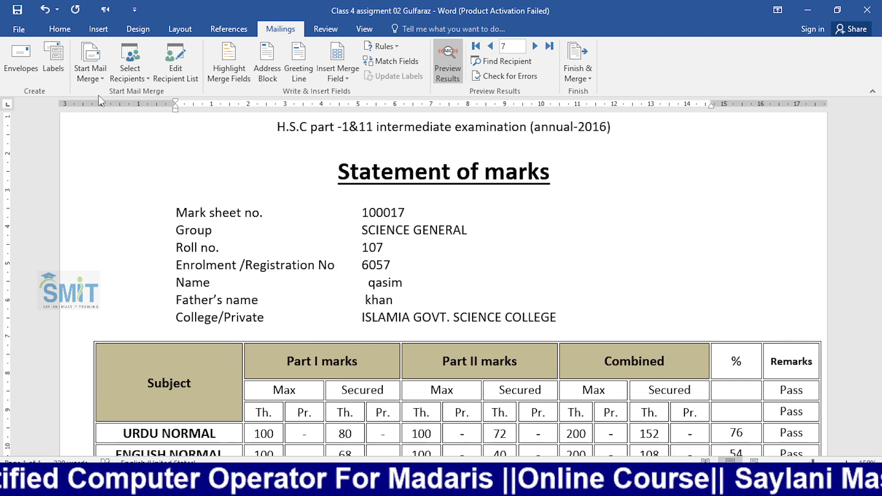
key("alt+Tab")
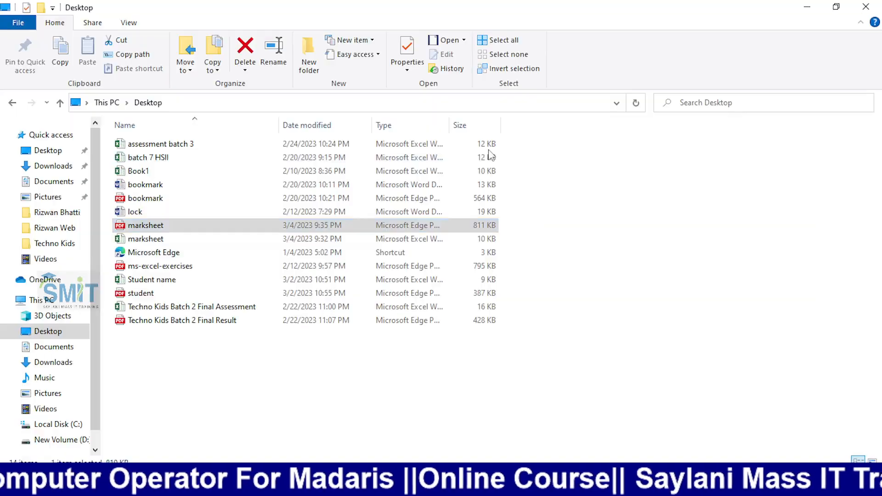
key("alt+Tab")
key("Tab")
left_click(347, 271)
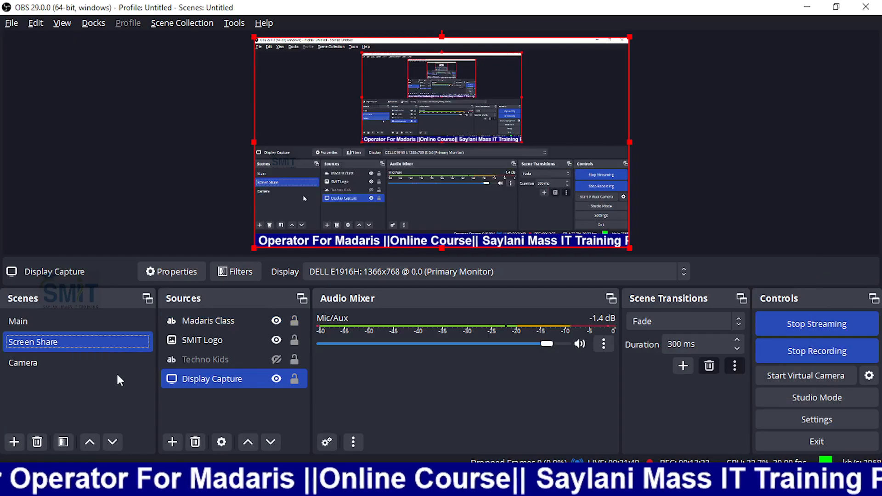
left_click(89, 364)
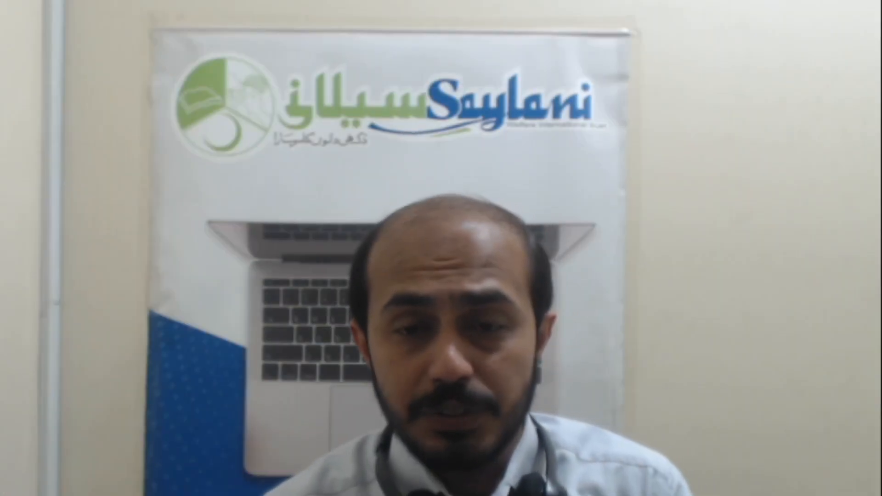
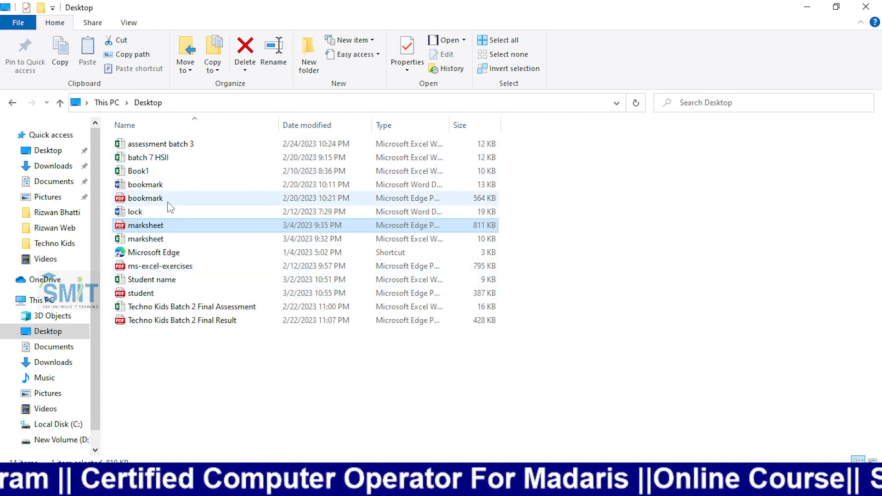
- Open marksheet.xlsx read-only, dismiss the Activation Wizard and zoom in on the sheet
double_click(147, 237)
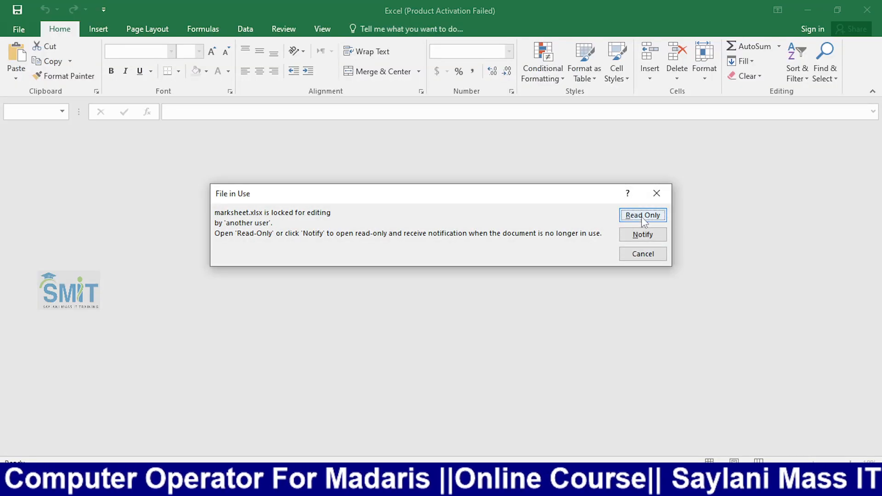
left_click(642, 217)
left_click(568, 367)
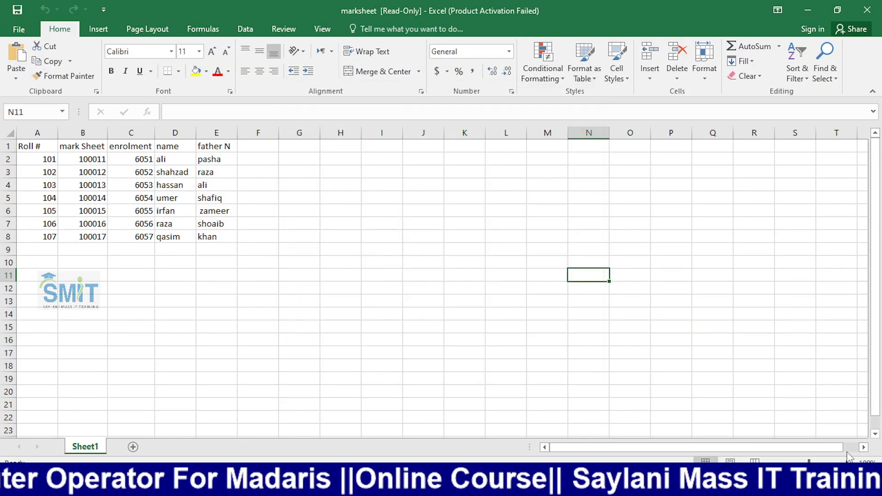
scroll(834, 459, "up", 4, "ctrl")
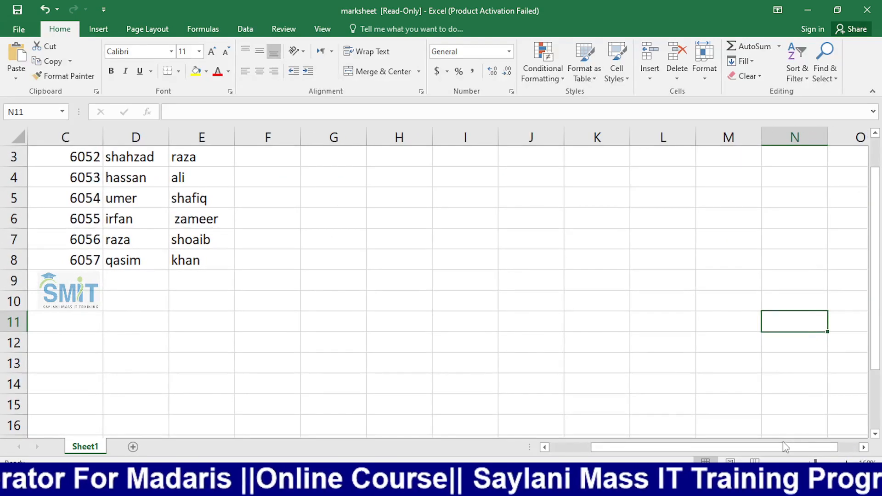
left_click_drag(783, 447, 742, 446)
scroll(328, 331, "up", 1)
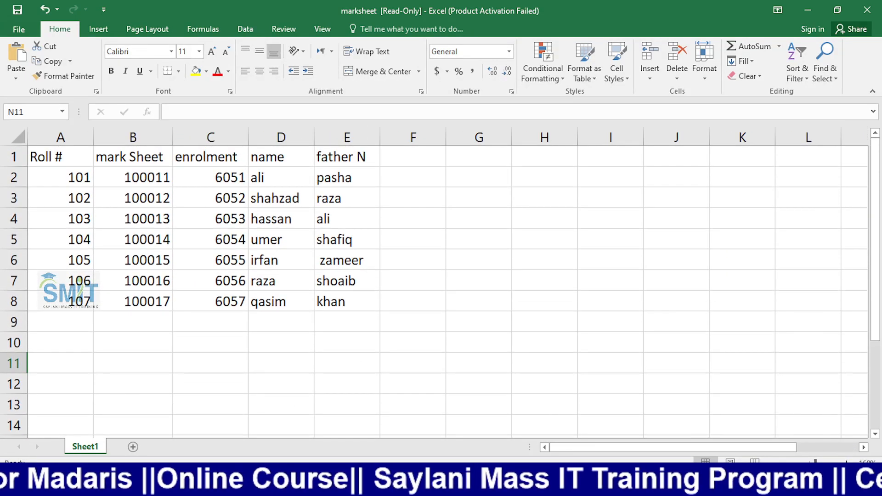
scroll(653, 400, "up", 1, "ctrl")
left_click(846, 463)
left_click(846, 463)
left_click(846, 463)
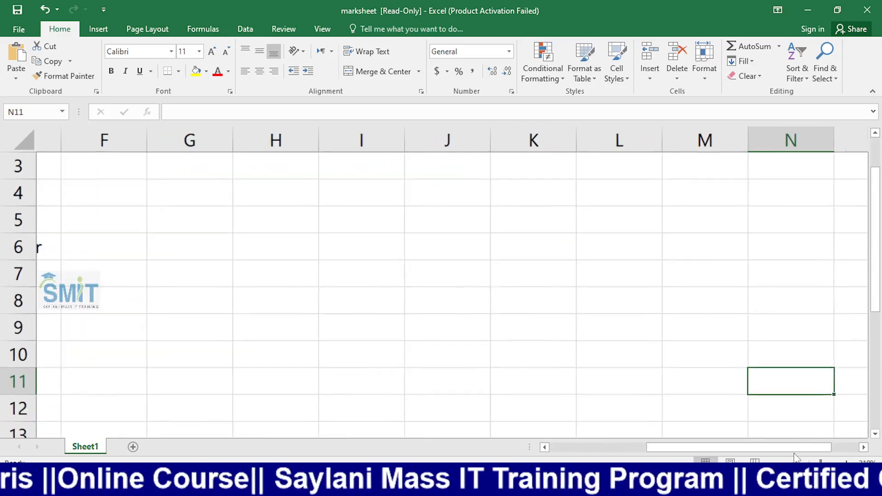
left_click_drag(782, 447, 365, 434)
scroll(268, 326, "up", 1)
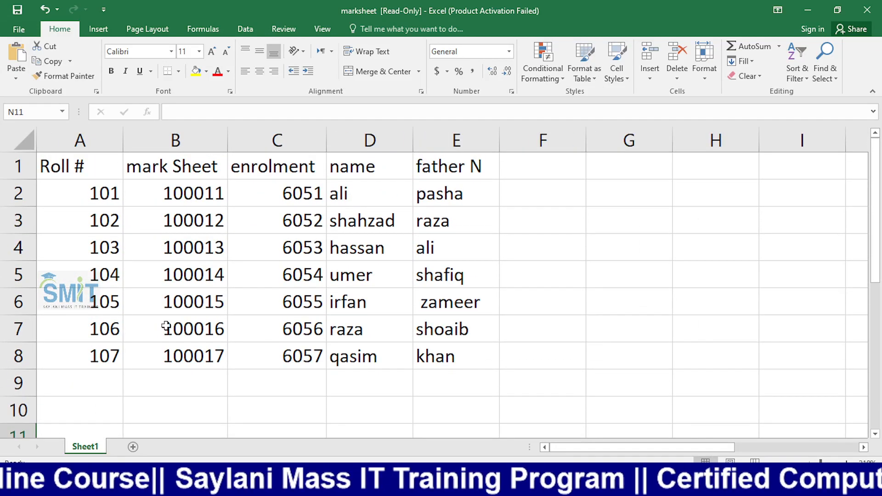
- Look through the student records for rolls 101 to 107, selecting cells and rows 3–8
left_click(93, 297)
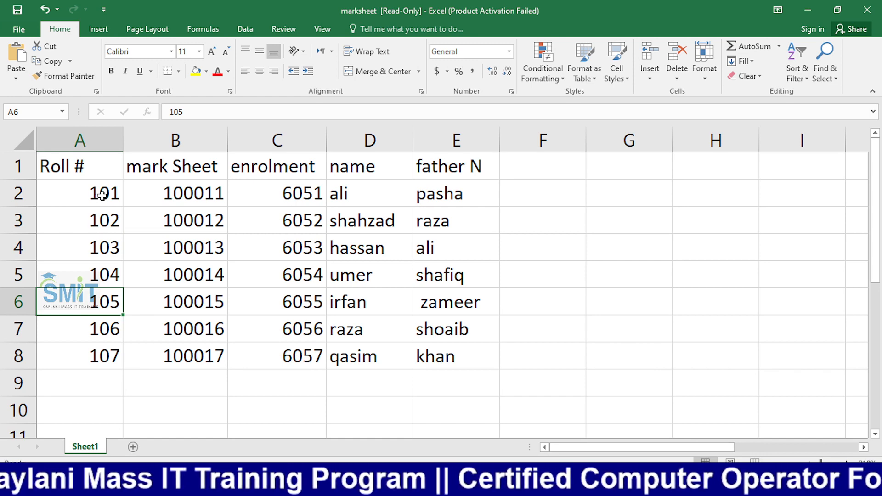
key("Up")
key("Up")
key("Up")
key("Up")
left_click_drag(133, 197, 430, 192)
left_click(400, 241)
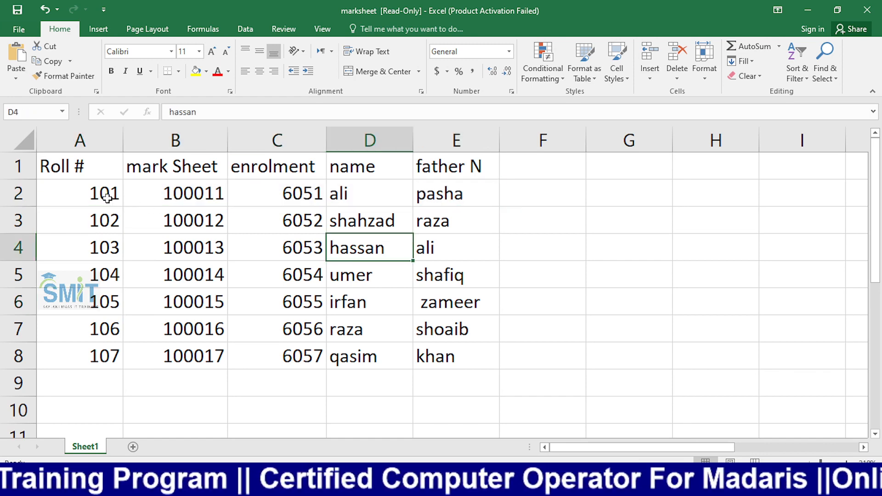
left_click(92, 196)
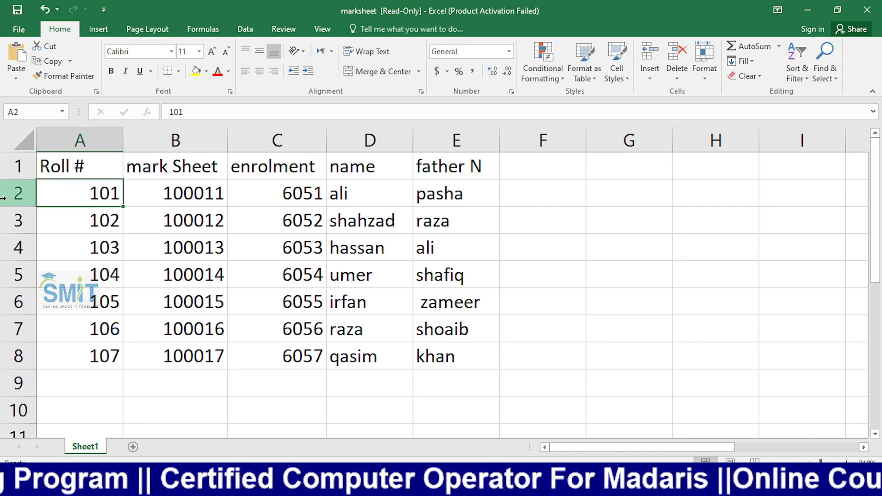
left_click(7, 221)
left_click(6, 249)
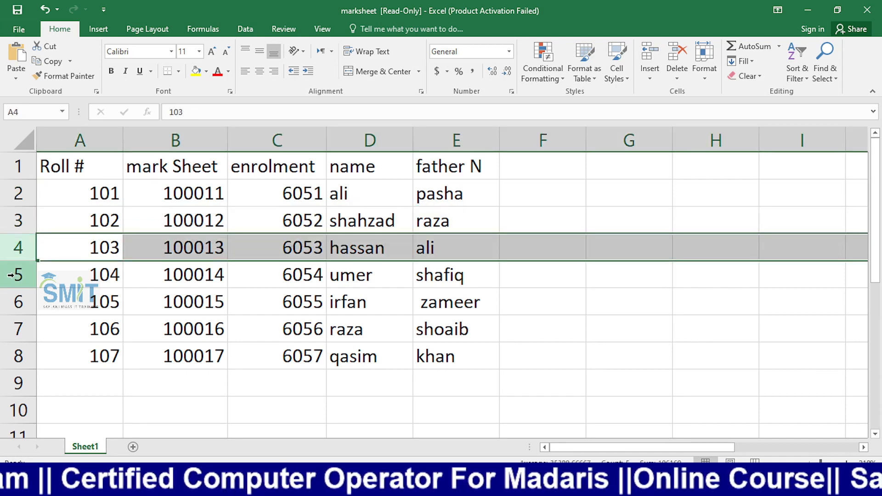
left_click(8, 274)
left_click(11, 302)
left_click(19, 334)
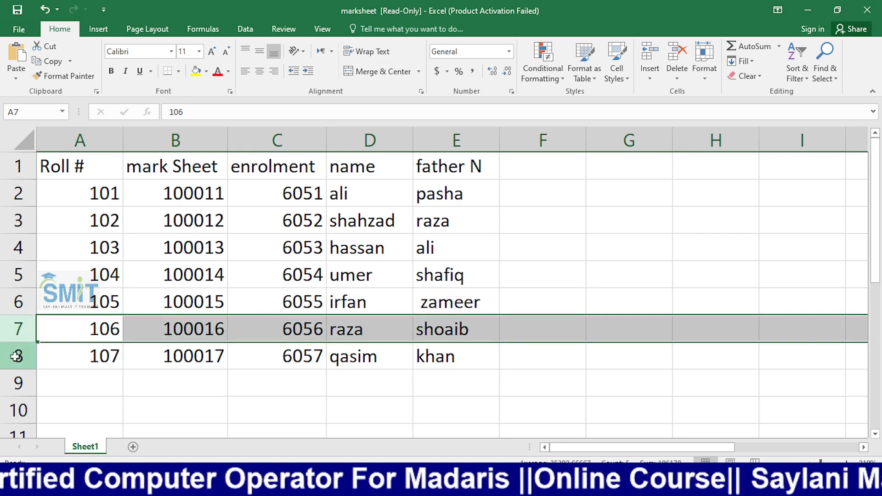
left_click(20, 354)
left_click(523, 168)
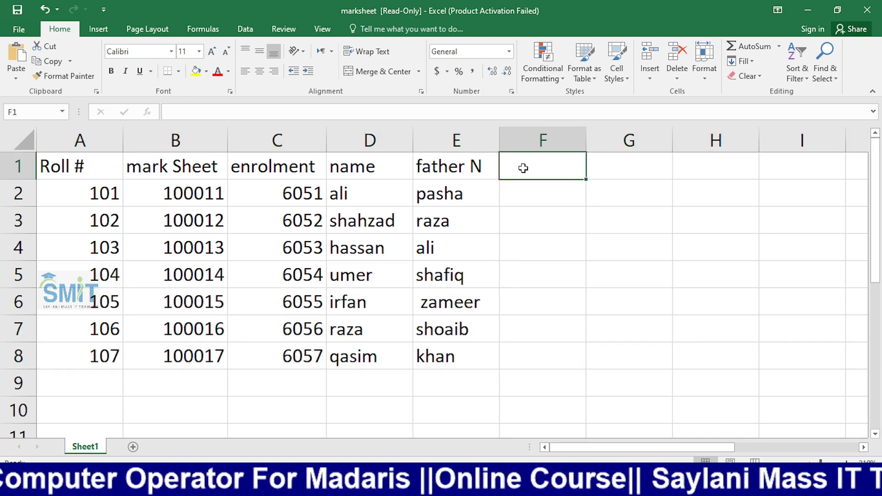
- Enter subject headings Eng, Com, Urdu, math, Sci and isi across F1:K1
type("Eng")
key("Tab")
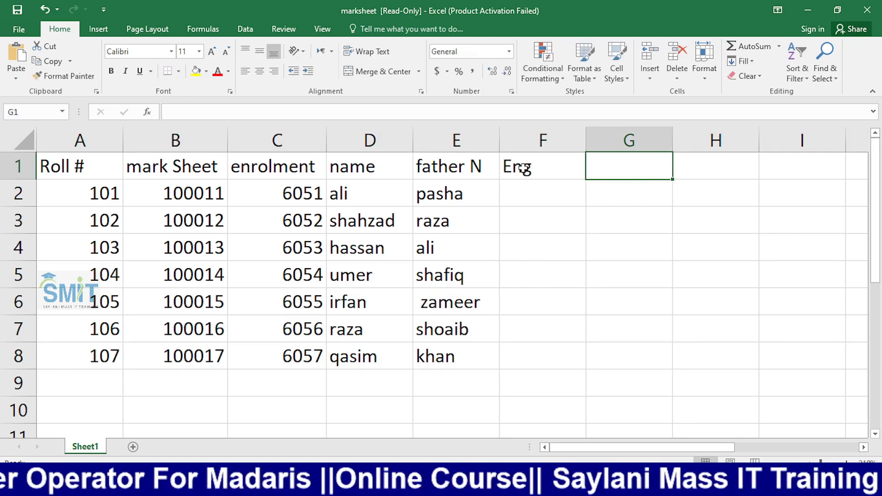
type("Com")
key("Tab")
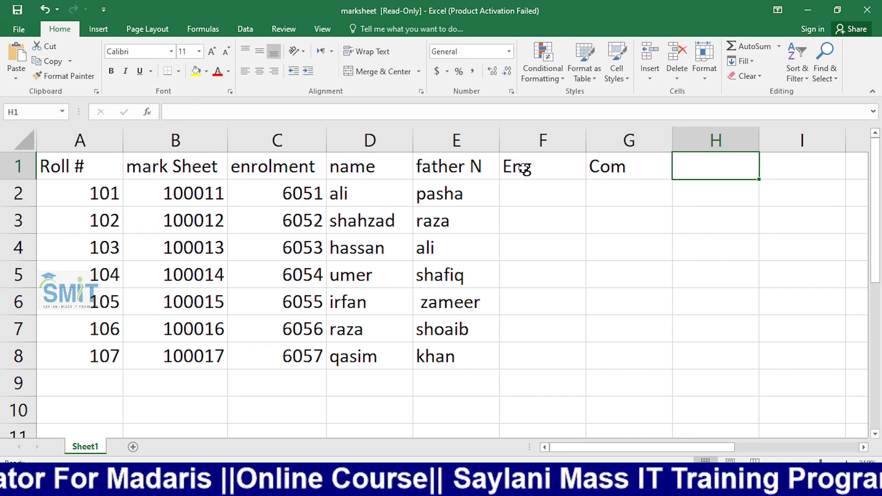
type("Urdu")
key("Tab")
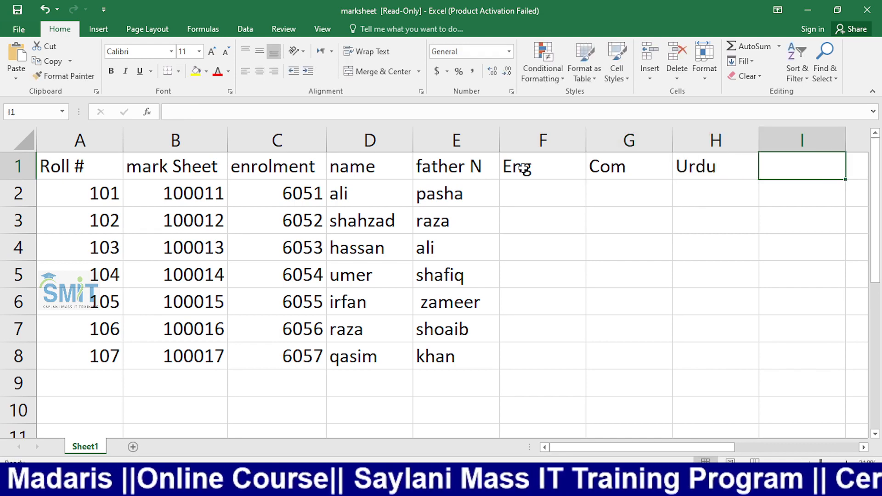
type("math")
key("Tab")
type("S")
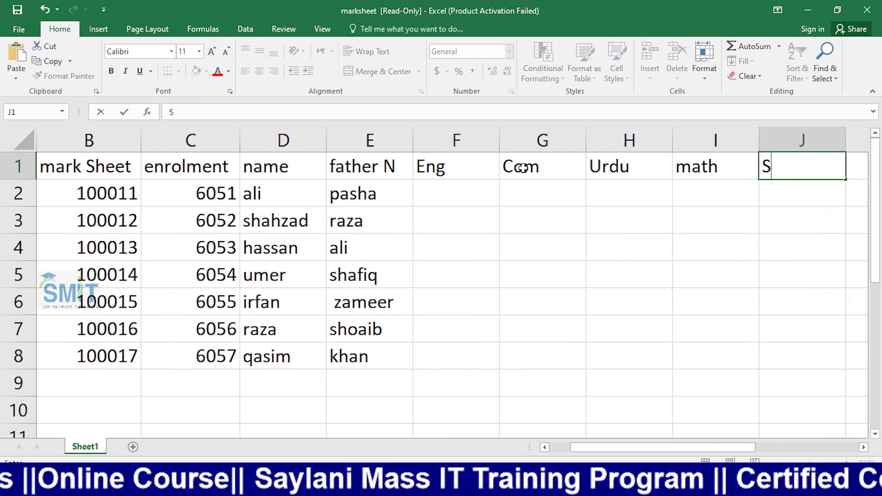
type("ci")
key("Tab")
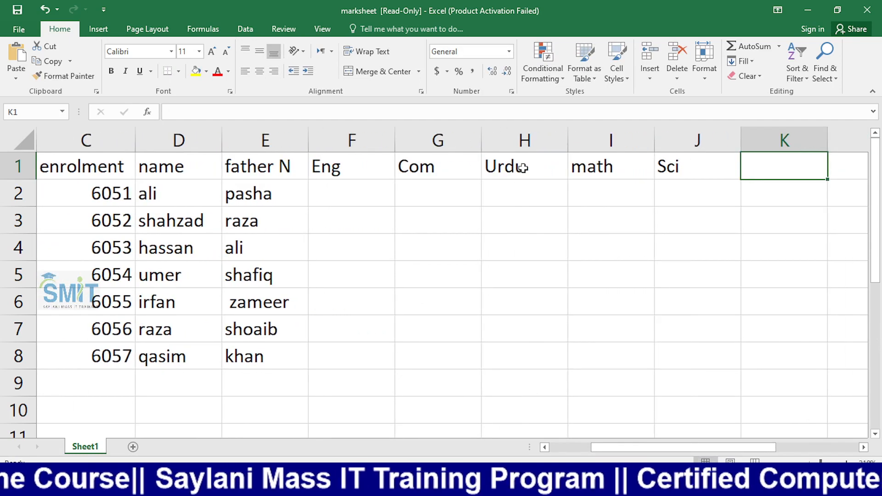
type("isi")
key("Tab")
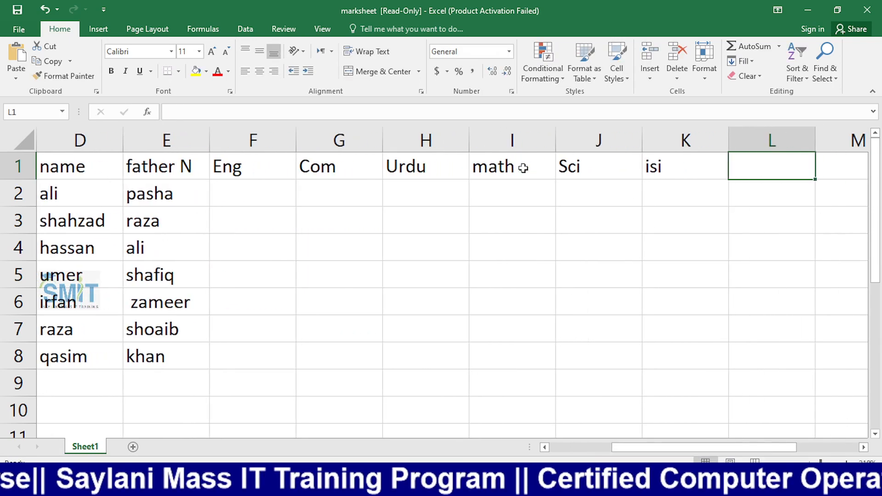
key("Left")
key("Left")
key("Left")
key("Down")
key("Down")
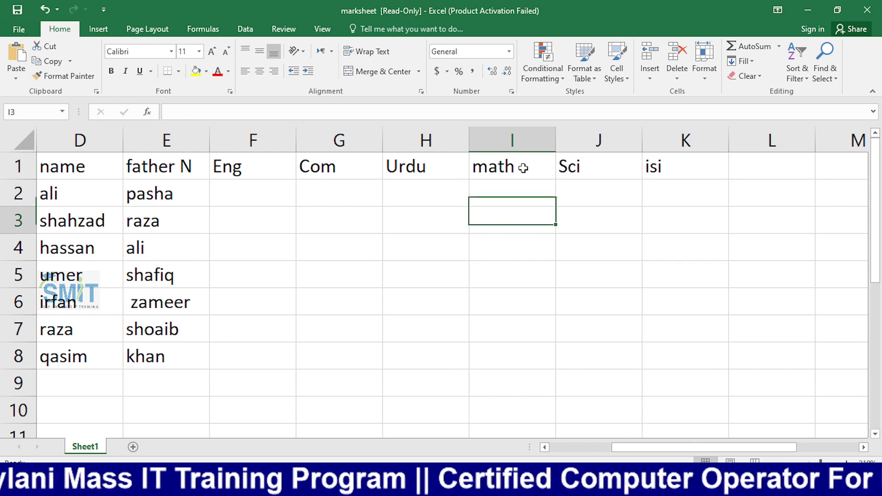
key("Left")
key("Left")
key("Left")
key("Left")
key("Left")
key("Left")
key("Left")
key("Left")
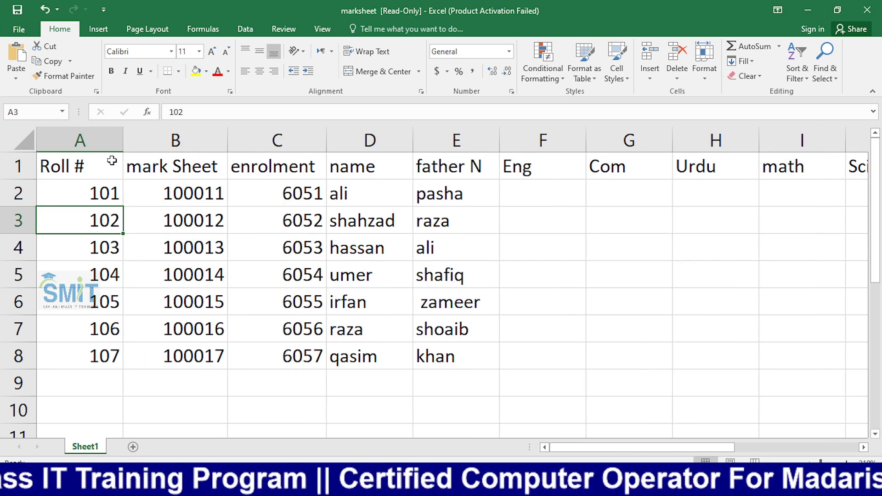
- Check roll 101's row: mark sheet 100011, enrolment 6051, name, and the empty subject marks
left_click(94, 200)
left_click(200, 196)
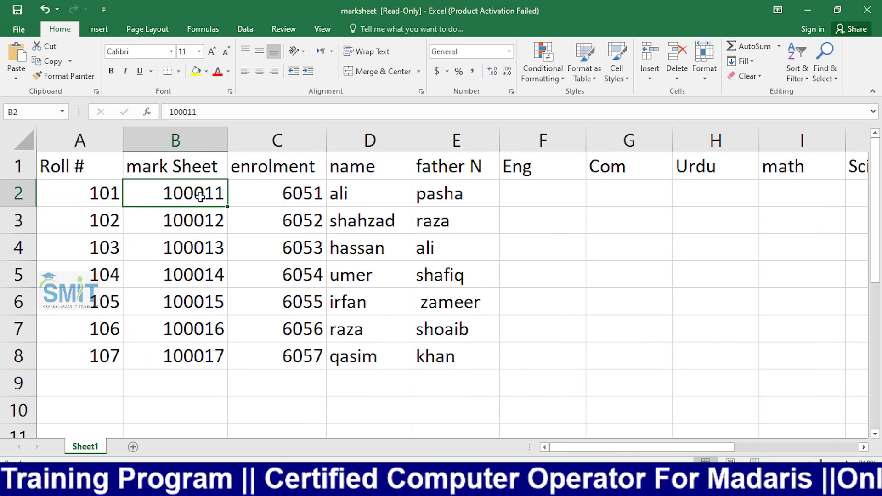
left_click(260, 188)
left_click(338, 193)
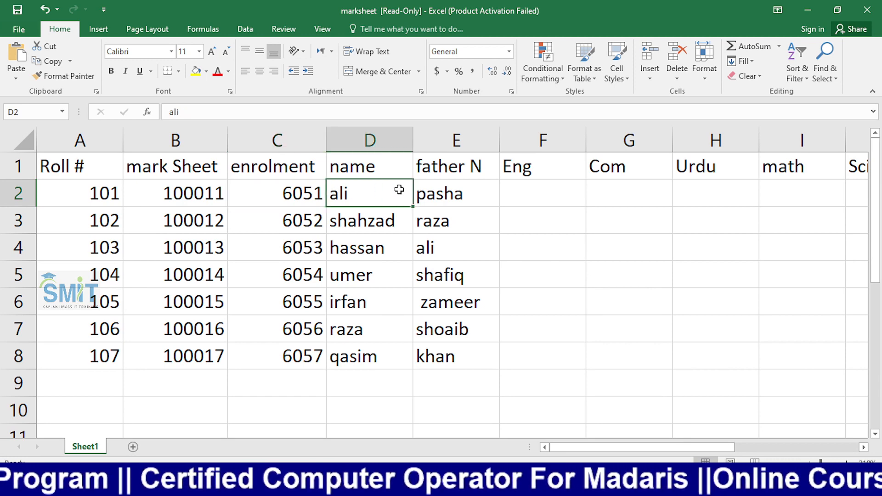
left_click(505, 194)
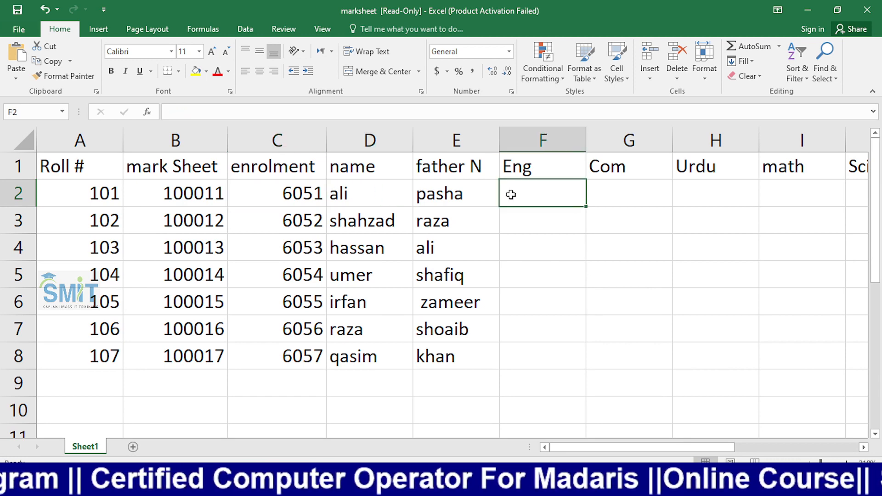
left_click(618, 194)
left_click(721, 195)
left_click(801, 194)
left_click(854, 192)
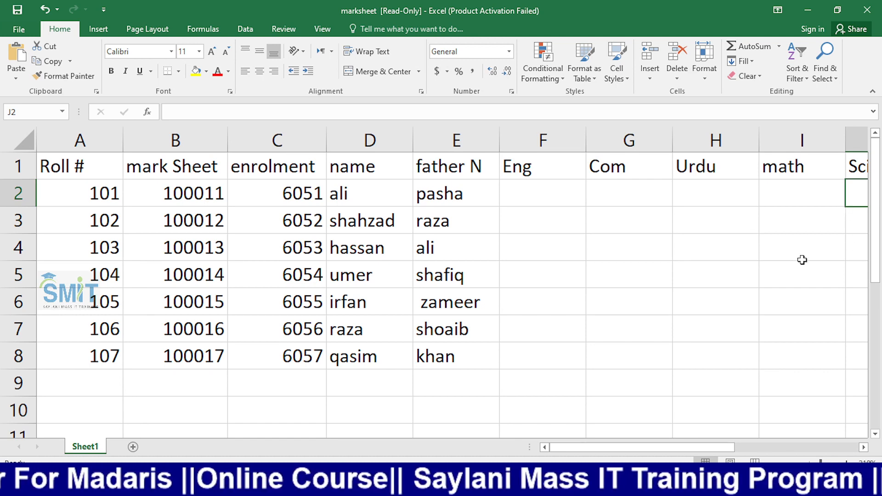
- Close the Statement of marks Word document without saving
key("alt+Tab")
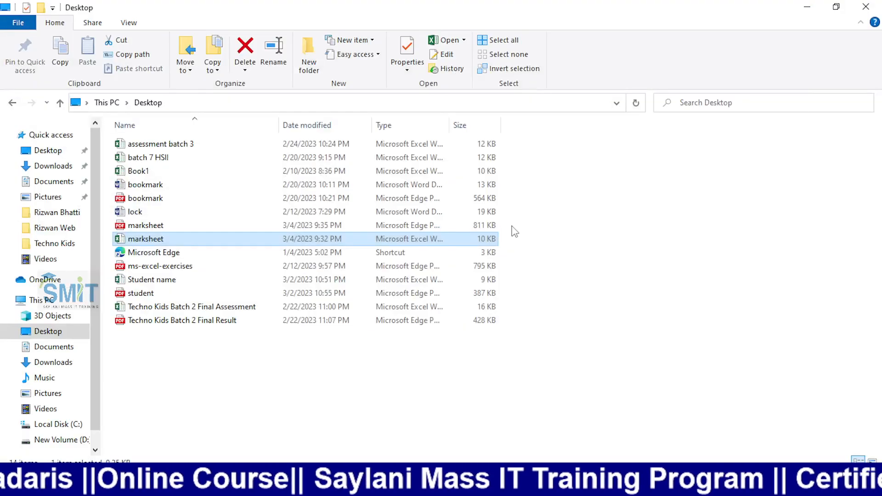
key("alt+Tab")
key("alt+Tab")
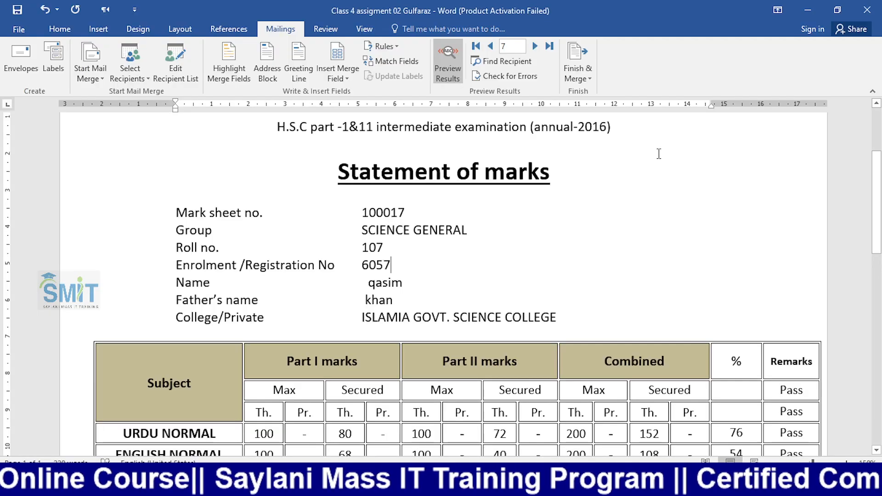
left_click(868, 11)
left_click(454, 267)
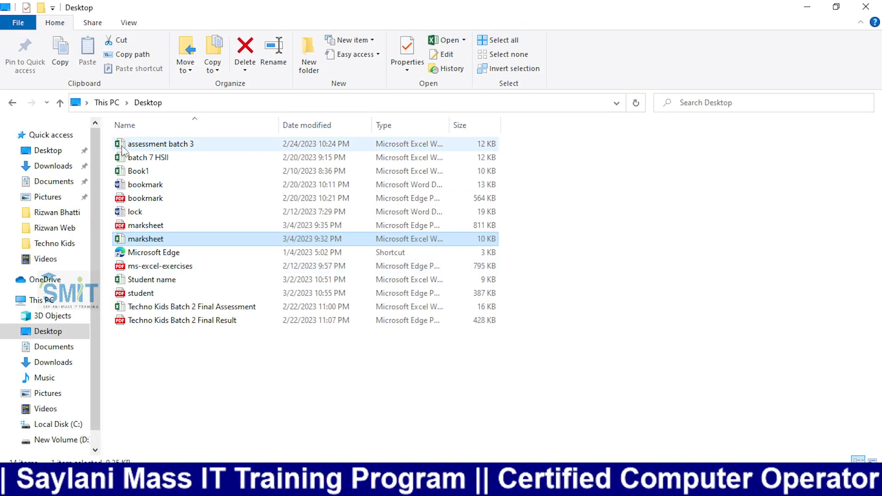
- Launch Word 2016 from the Start menu
key("super")
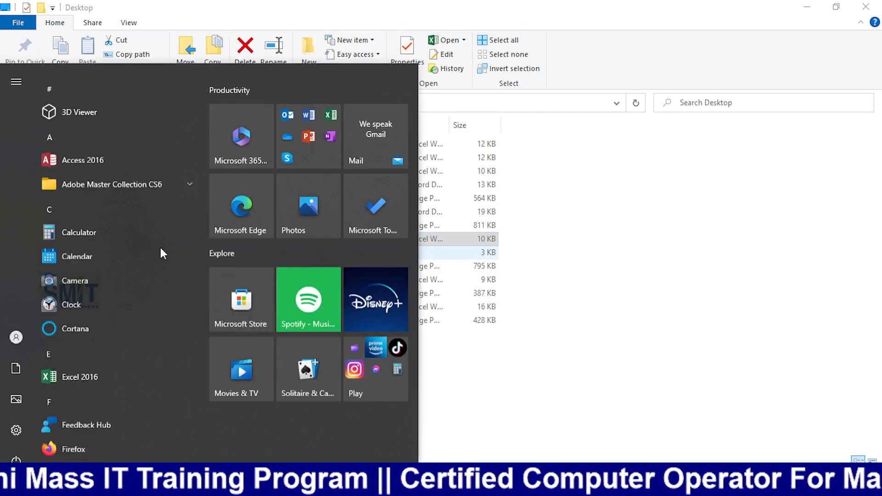
type("w")
left_click(113, 126)
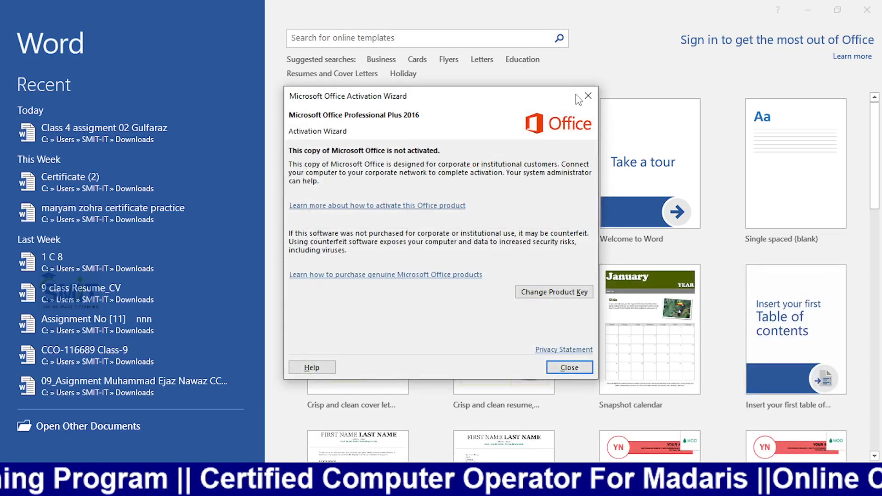
- Create a document from the World's Best award certificate template and select its NAME/TITLE placeholder
left_click(586, 96)
left_click(473, 198)
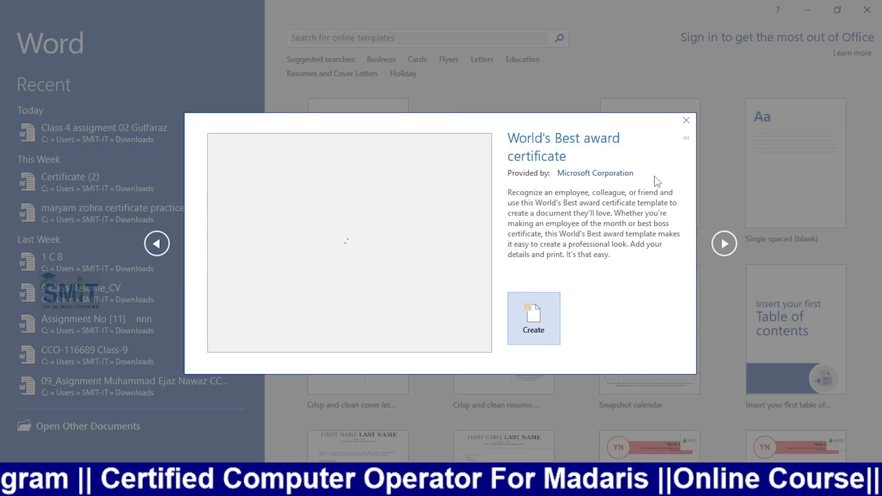
left_click(532, 336)
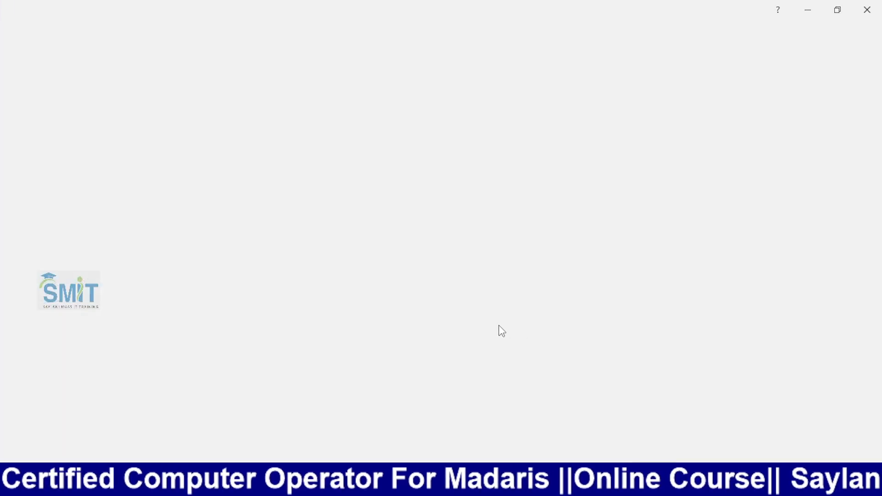
scroll(508, 316, "down", 8)
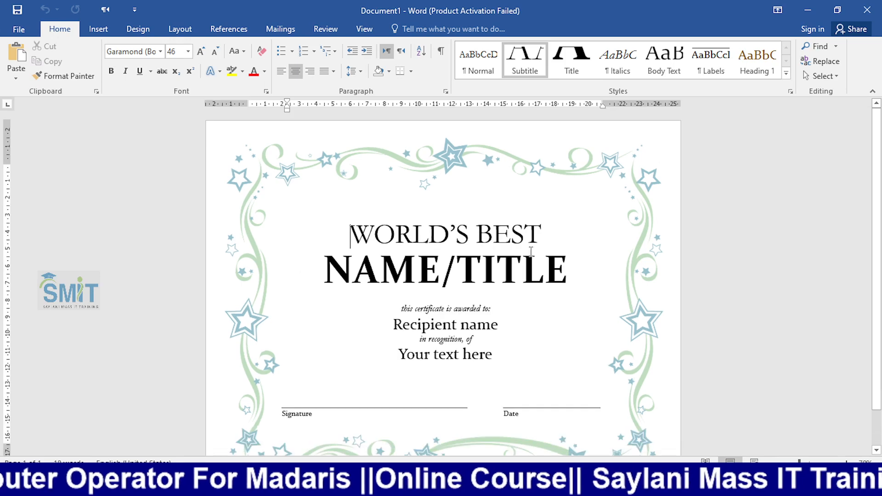
left_click(561, 274)
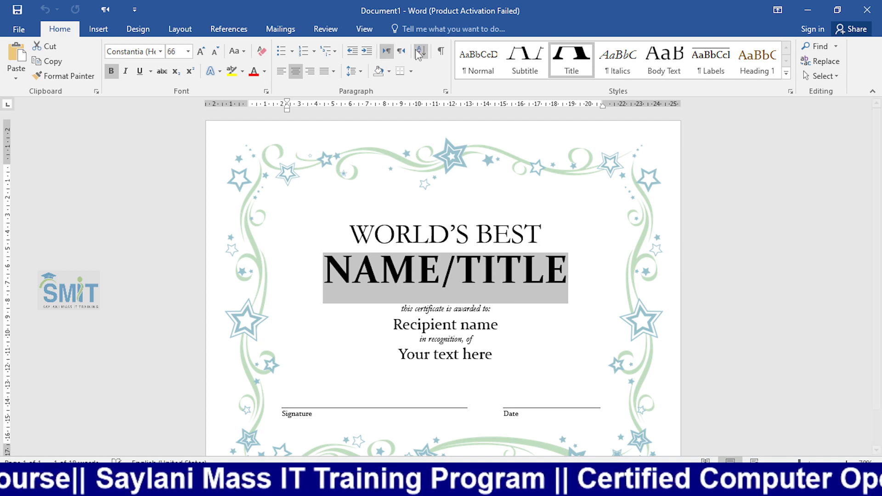
- Start a blank recipient list via Mailings > Select Recipients > Type a New List
left_click(294, 38)
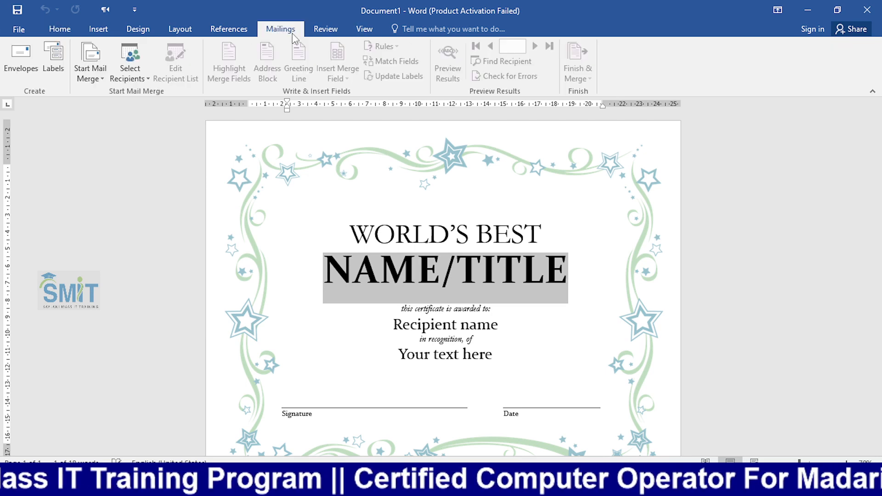
left_click(143, 82)
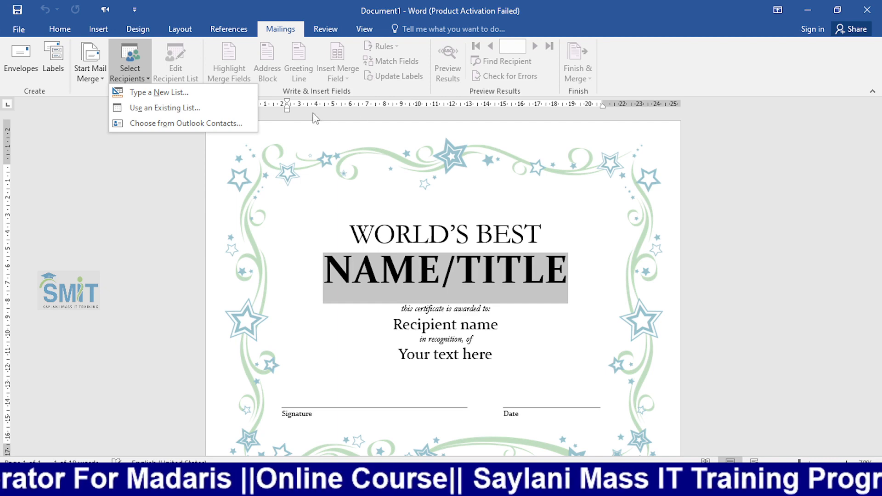
left_click(196, 100)
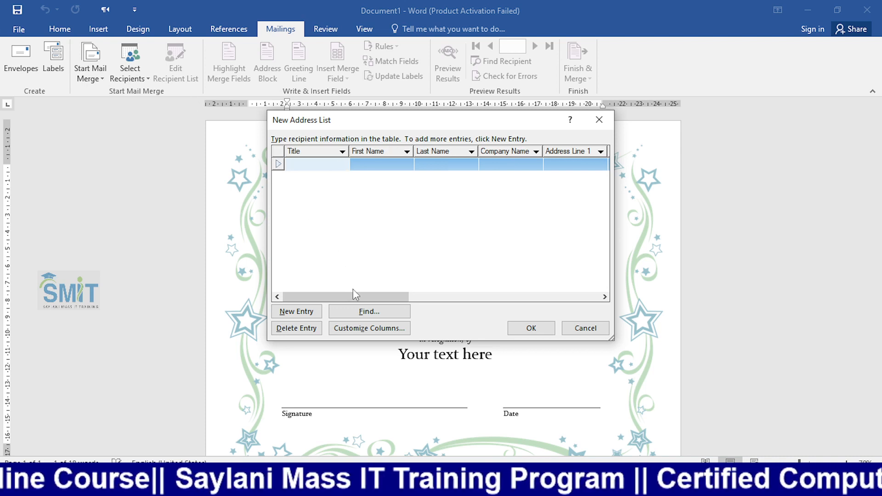
- Scroll across the New Address List columns and open Customize Columns
mouse_move(353, 293)
left_mouse_down()
mouse_move(543, 295)
mouse_move(352, 298)
left_mouse_up()
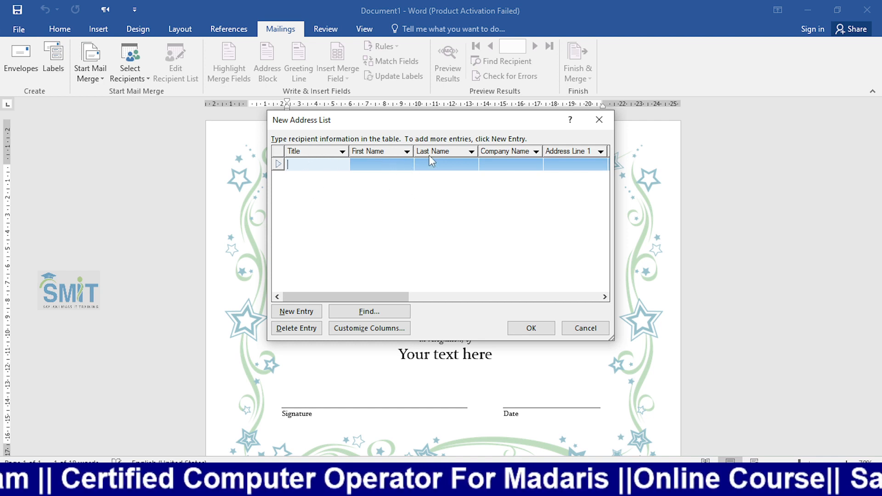
left_click_drag(399, 297, 291, 302)
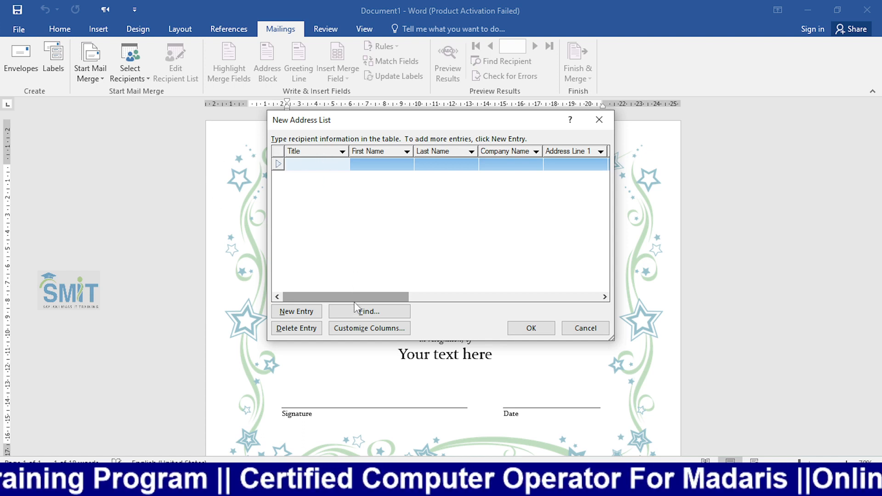
left_click(356, 330)
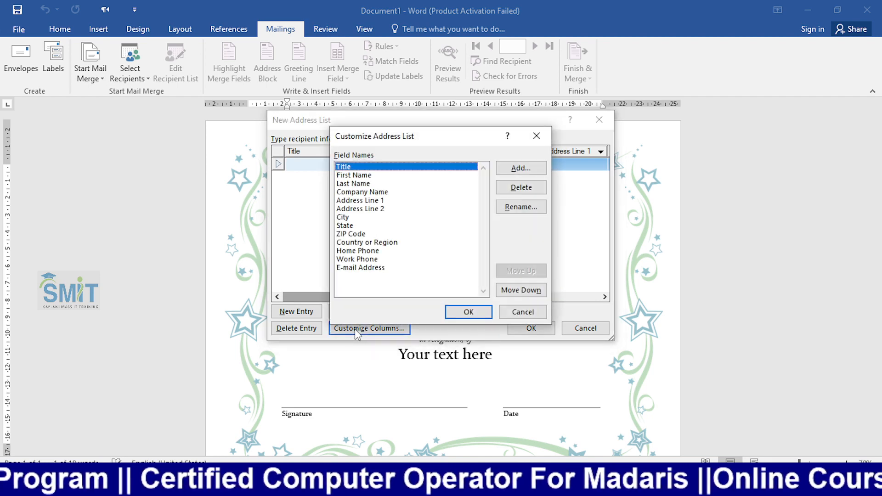
- Delete the Title and First Name fields and rename Last Name to 'name'
left_click(529, 191)
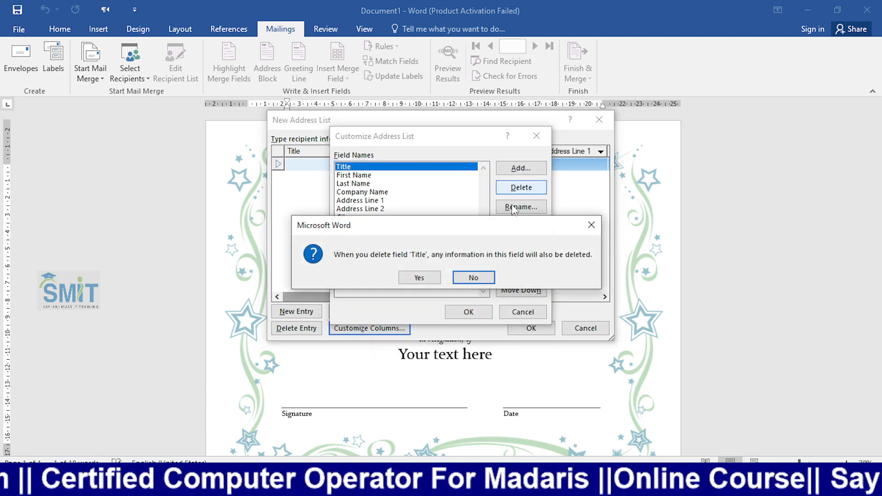
left_click(418, 277)
key("Return")
left_click(419, 277)
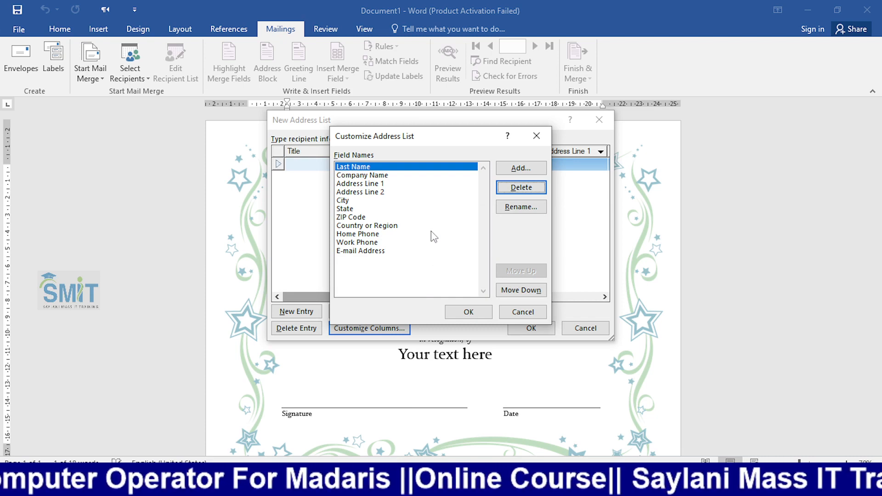
left_click(507, 207)
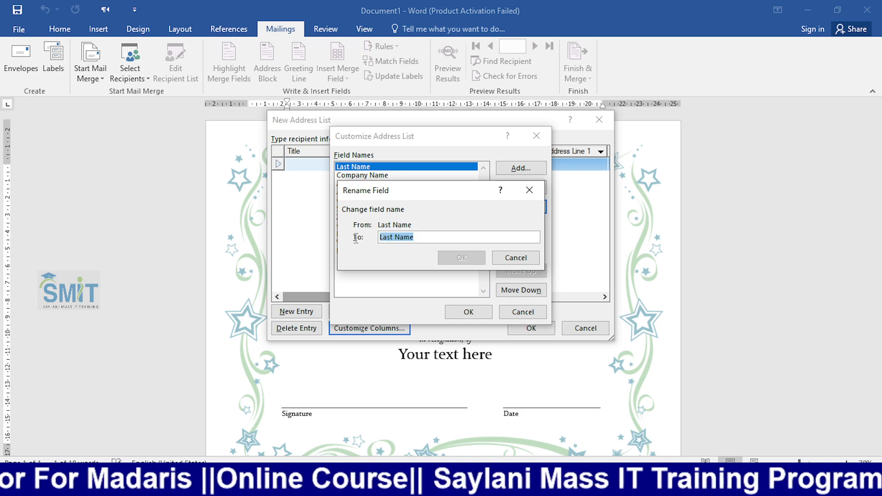
type("nam")
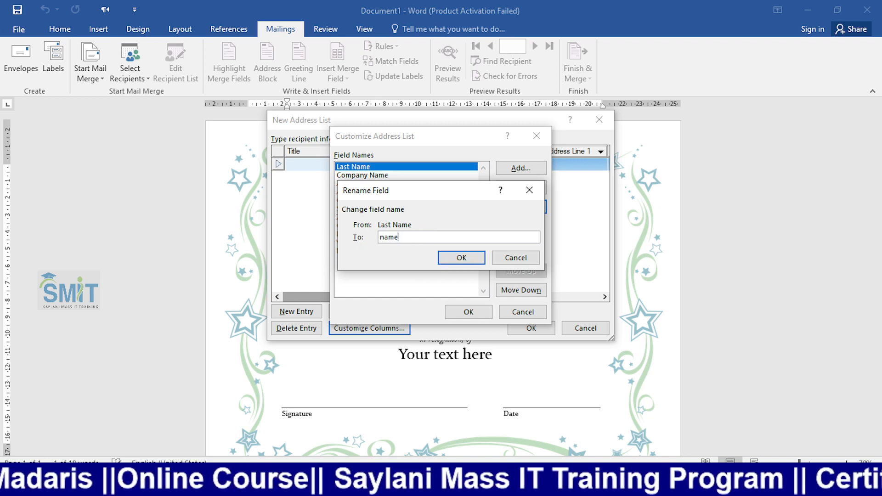
type("e")
left_click(440, 260)
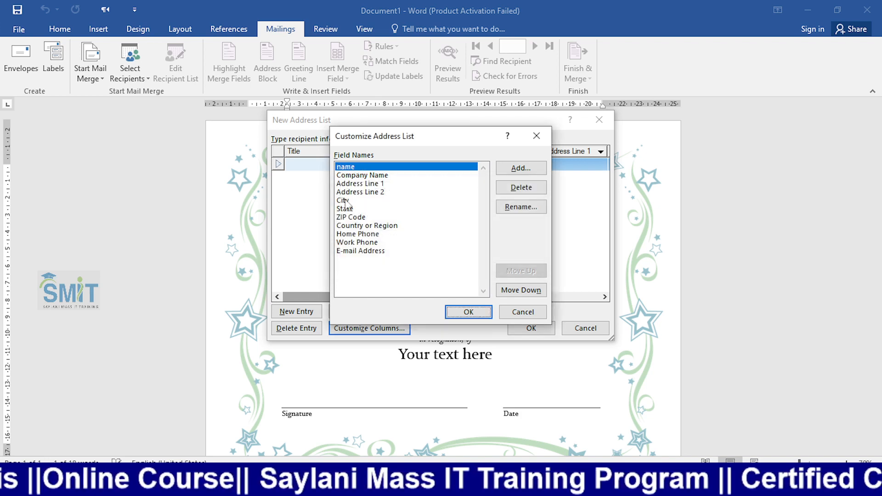
- Review the remaining fields and apply the customised field list
left_click(360, 177)
left_click(356, 185)
left_click(352, 193)
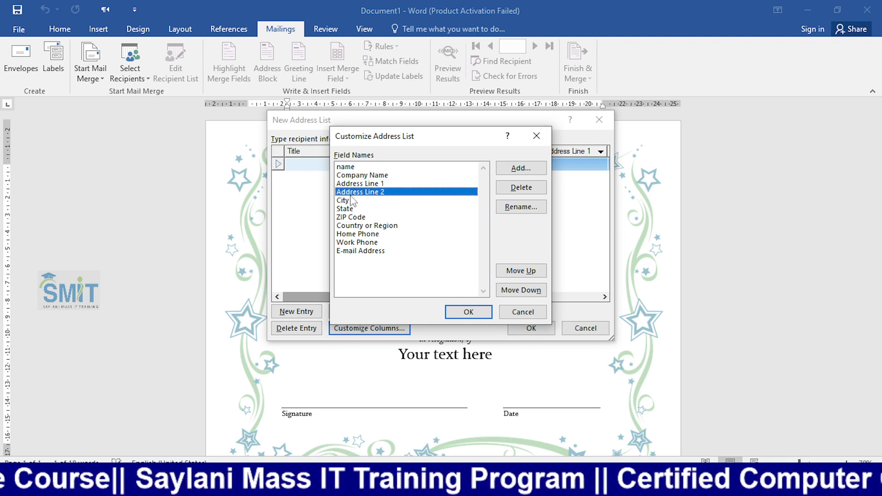
left_click(347, 210)
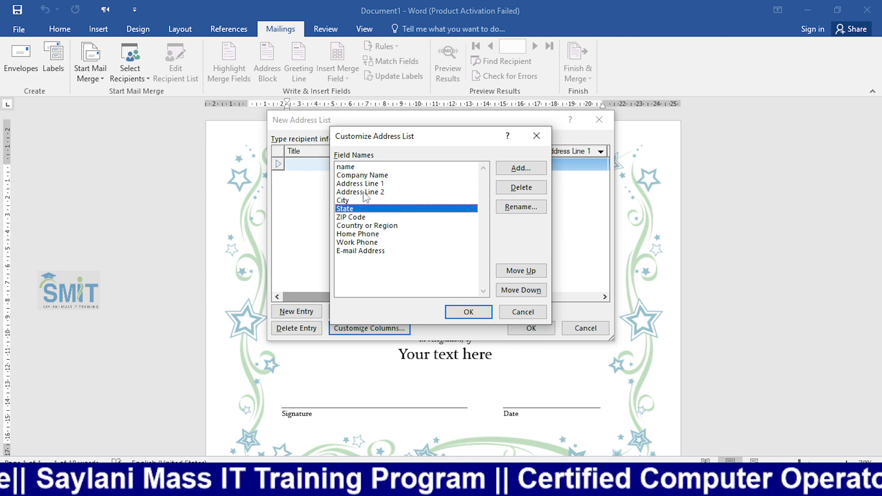
left_click(487, 316)
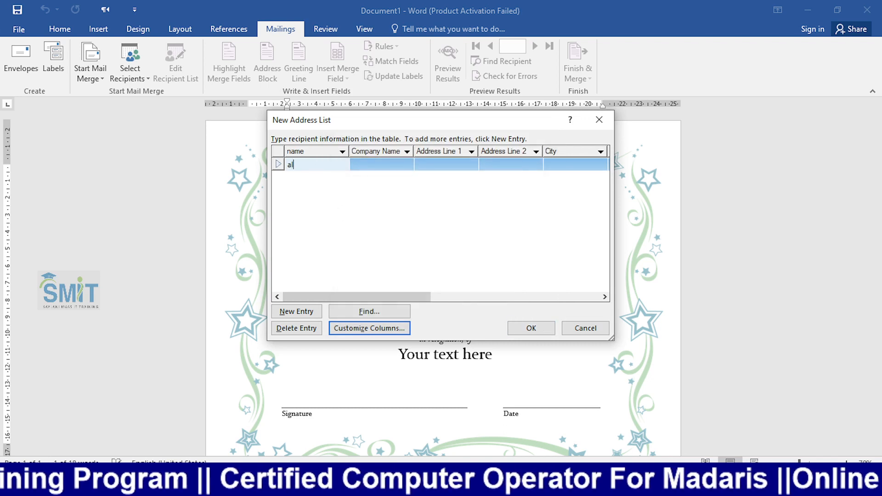
- Enter two recipient names in the name column and finish the address list
type("ali")
key("Tab")
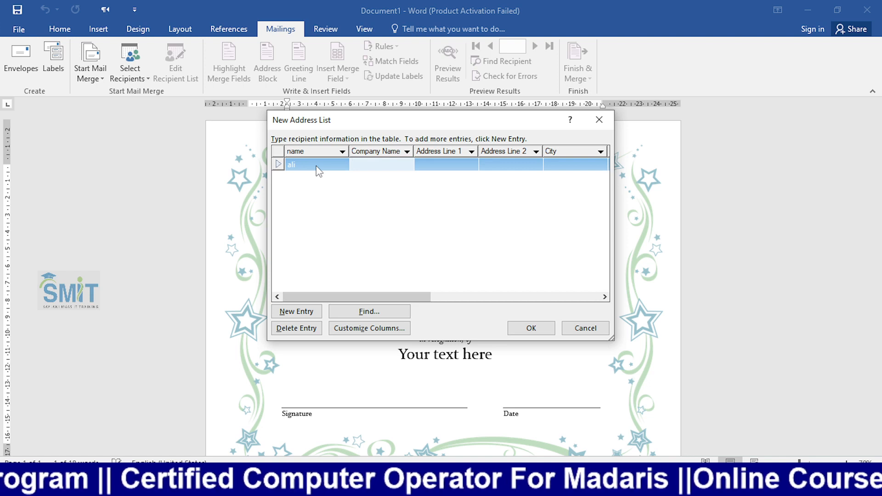
key("Tab")
key("Tab")
key("Tab")
key("Tab")
key("Tab")
key("Tab")
key("Tab")
key("Tab")
key("Tab")
key("Tab")
key("Tab")
key("Tab")
key("Tab")
key("Tab")
key("Tab")
key("Tab")
key("Tab")
key("Tab")
key("Tab")
key("Tab")
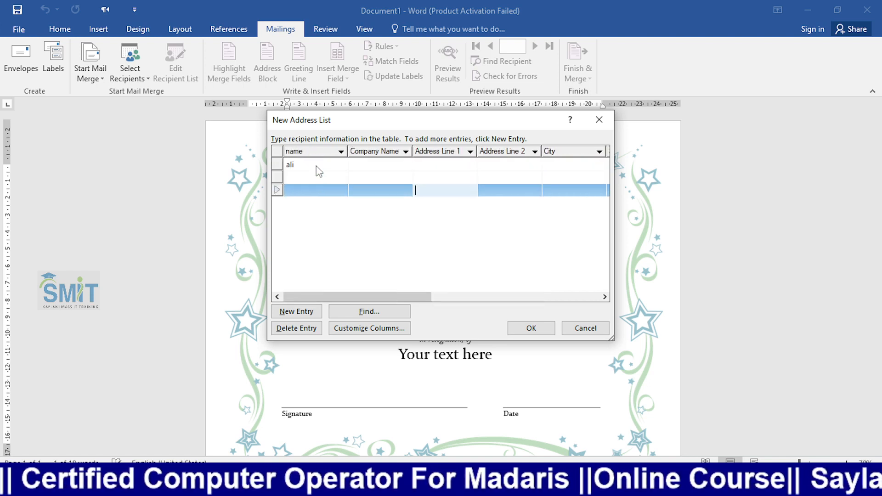
key("Up")
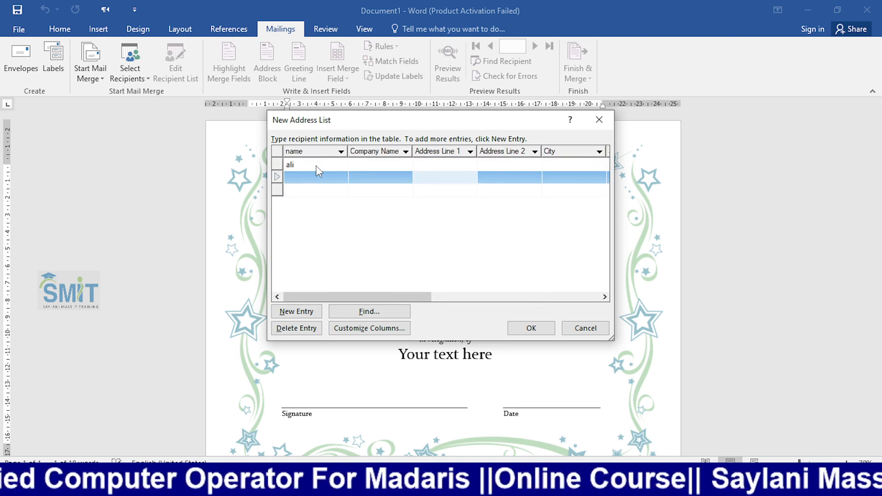
key("shift+Tab")
key("shift+Tab")
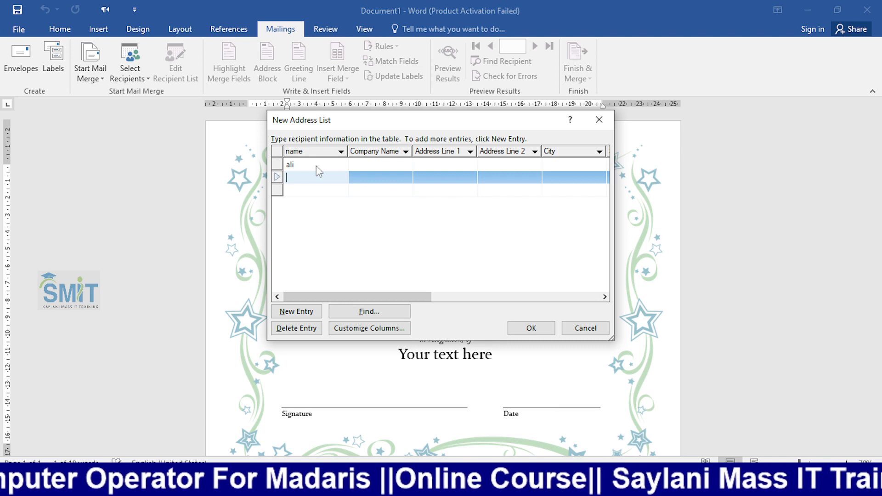
type("zain")
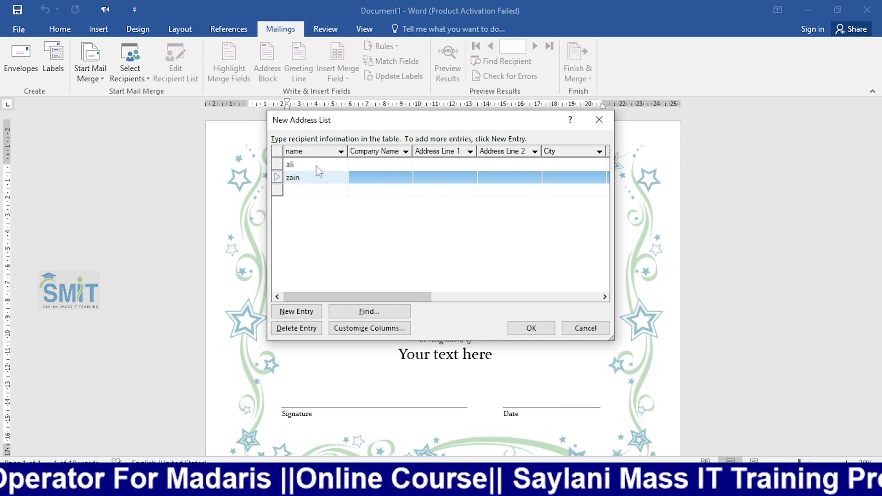
key("Return")
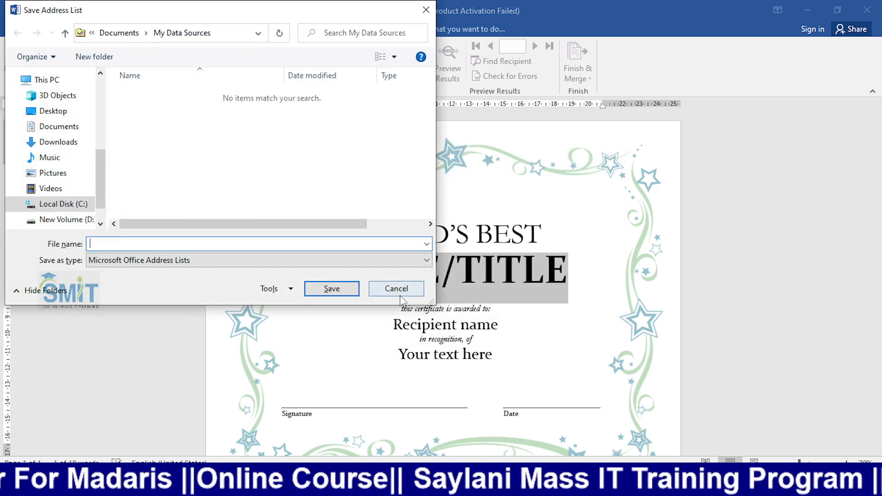
- Cancel saving the address list, discard it, and start a new recipient list
left_click(396, 287)
left_click(487, 280)
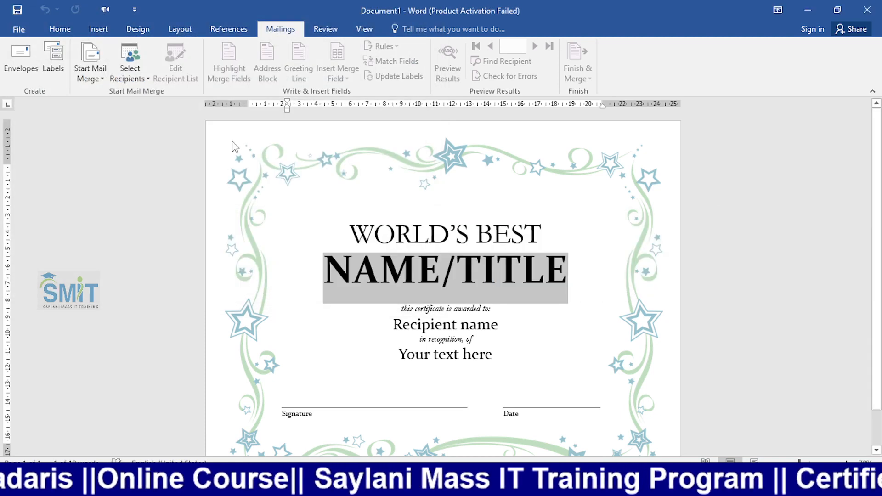
left_click(130, 69)
left_click(170, 107)
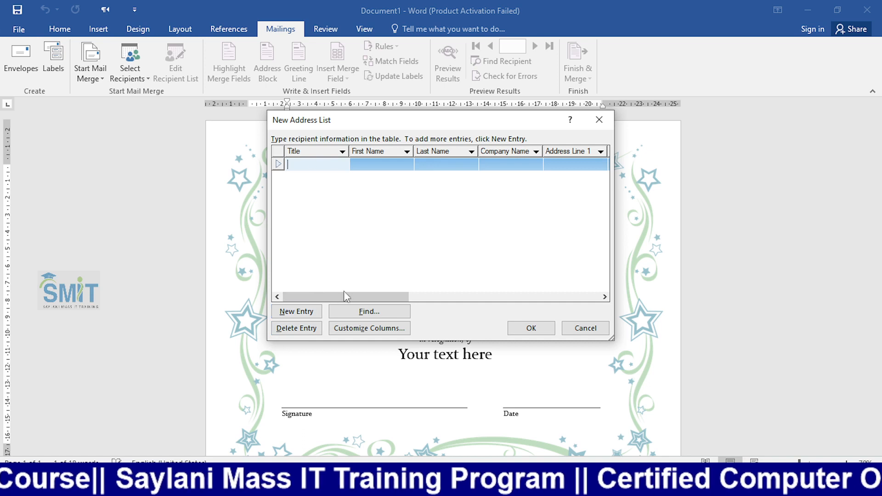
- Remove Title and First Name, rename Last Name to 'Name', and begin the first recipient's name
left_click(337, 330)
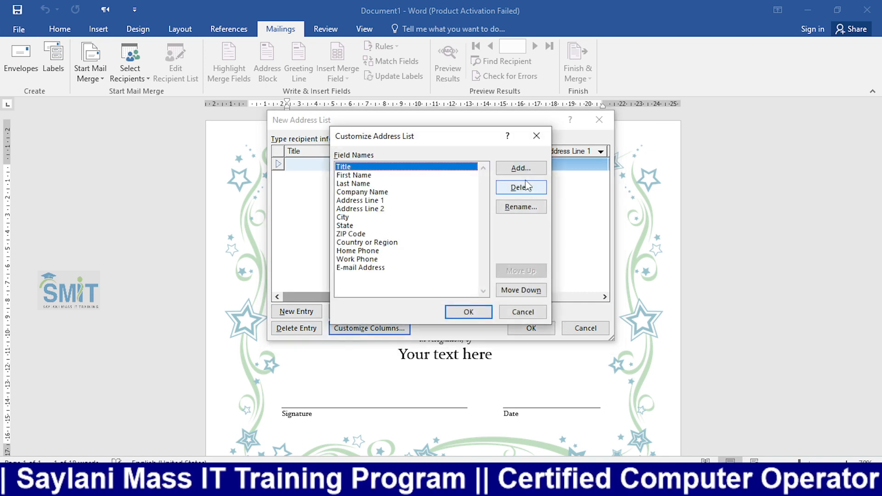
left_click(511, 193)
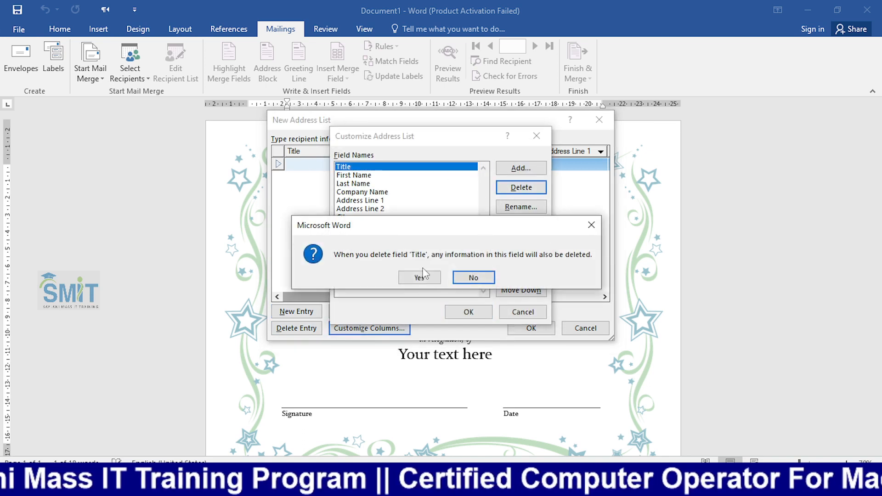
left_click(425, 275)
left_click(517, 188)
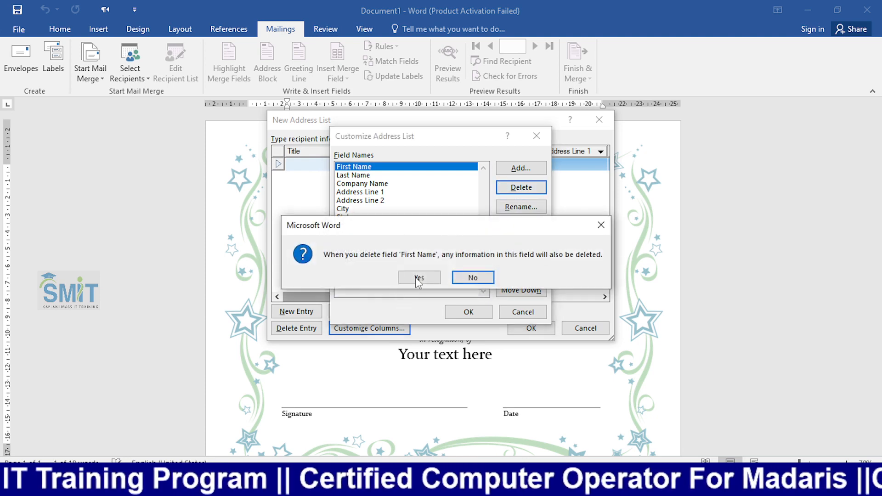
left_click(419, 278)
left_click(521, 207)
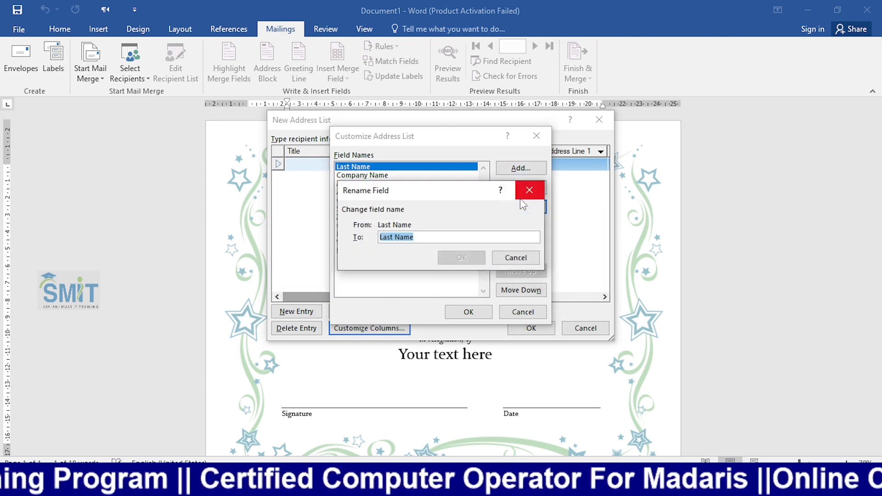
type("Name")
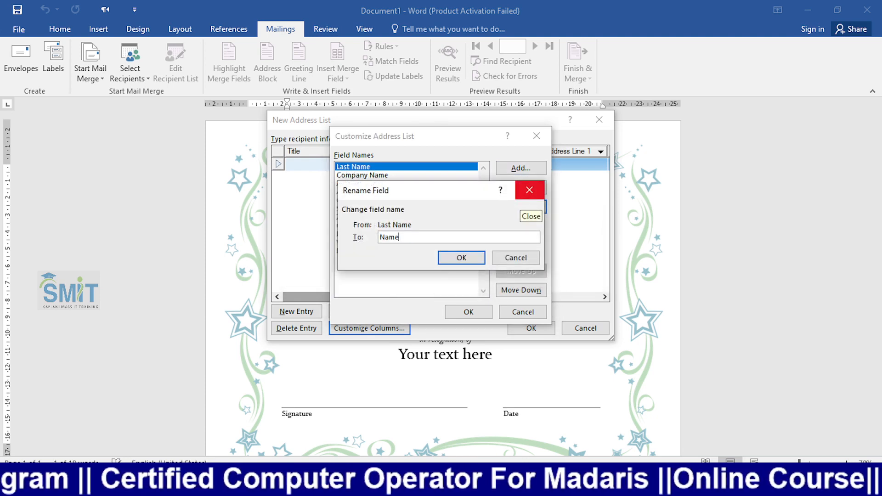
left_click(461, 258)
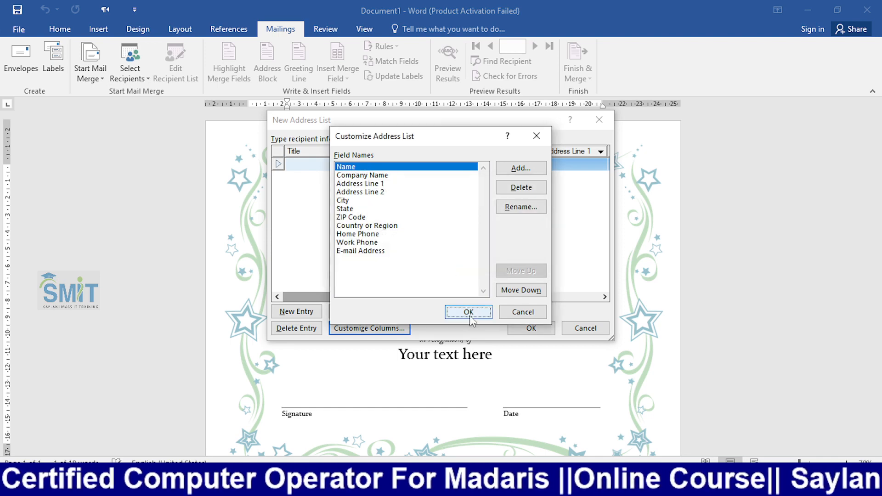
left_click(469, 312)
type("ali")
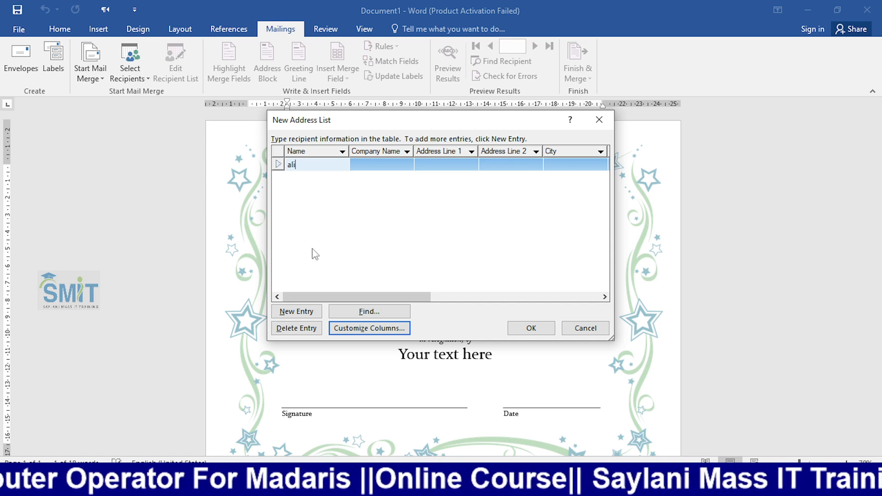
- Add two new entries, typing a recipient name in each Name cell
left_click(290, 312)
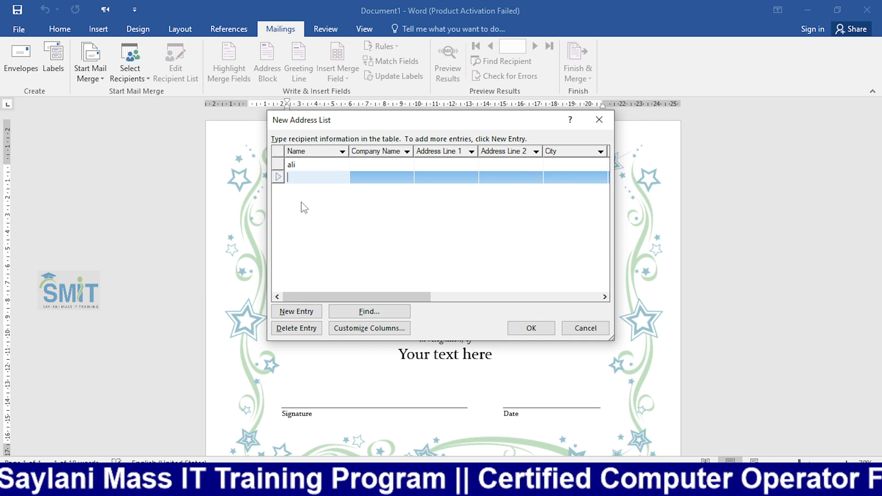
type("zain")
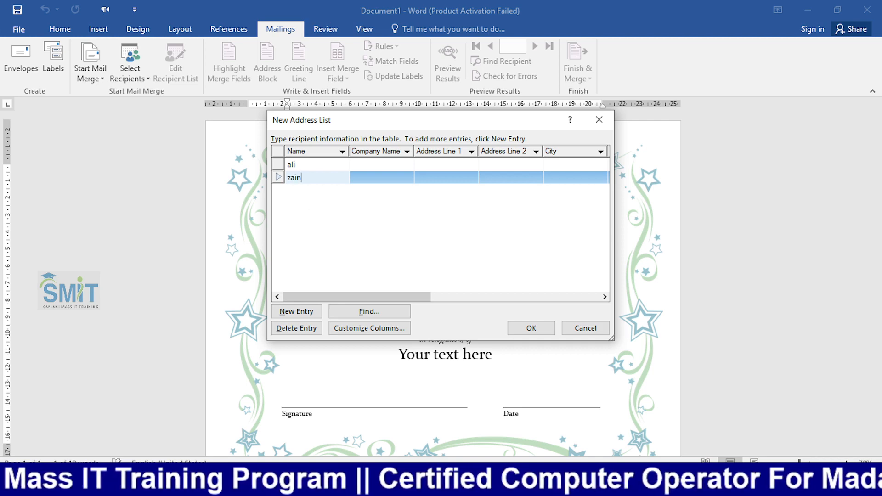
left_click(288, 310)
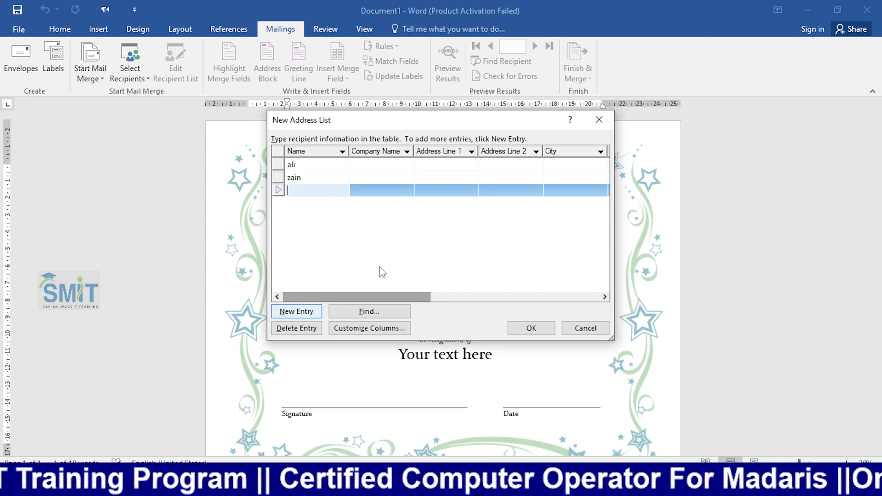
type("basharat")
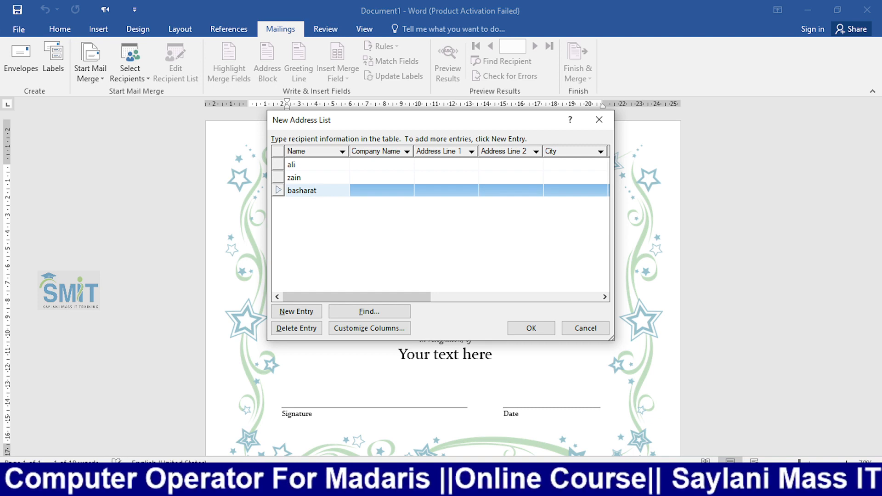
key("Tab")
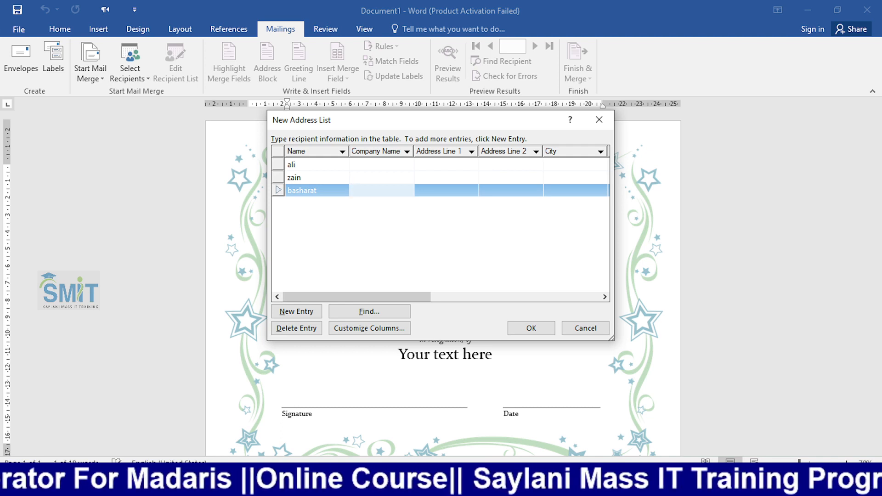
- Add the remaining recipient names and confirm the completed seven-name list
left_click(297, 312)
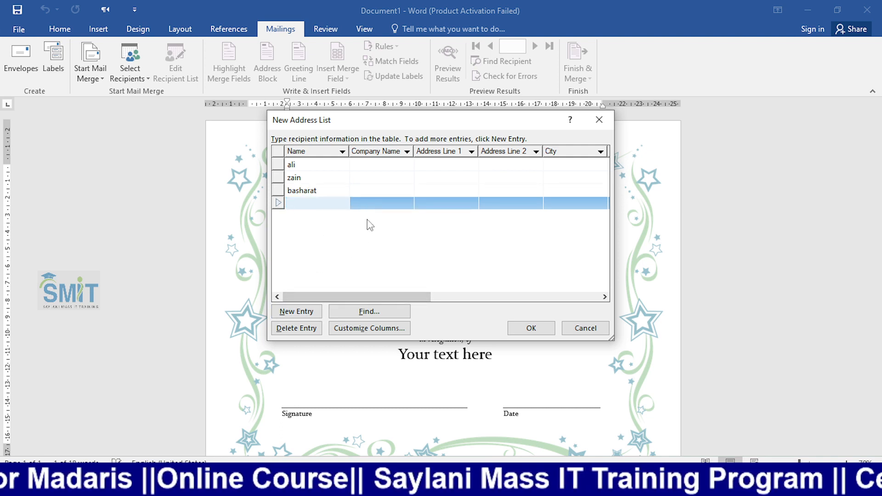
type("Kashif")
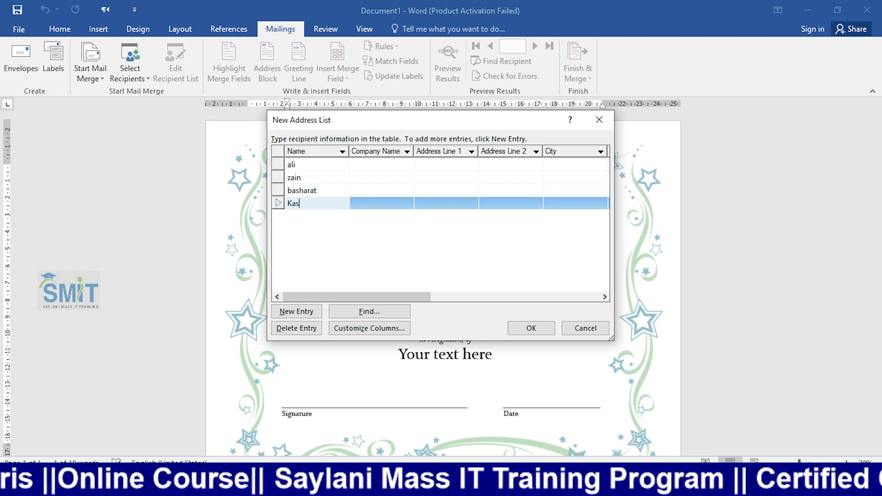
left_click(303, 312)
type("raza")
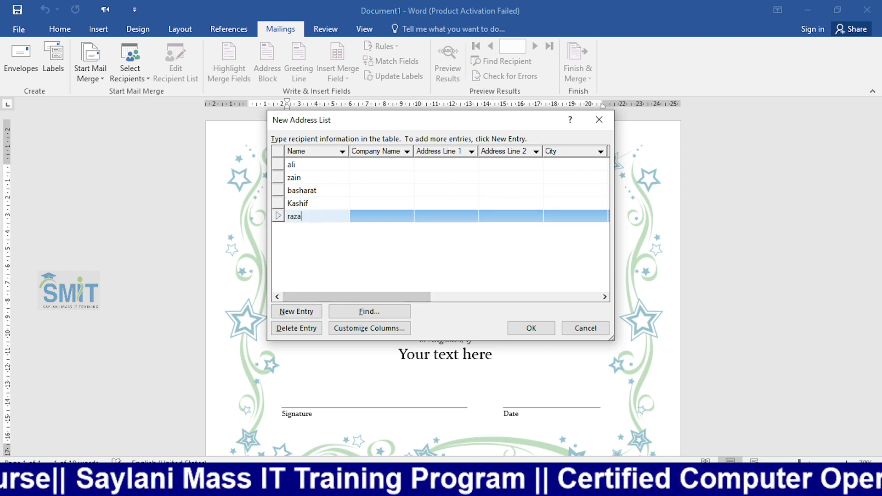
left_click(306, 315)
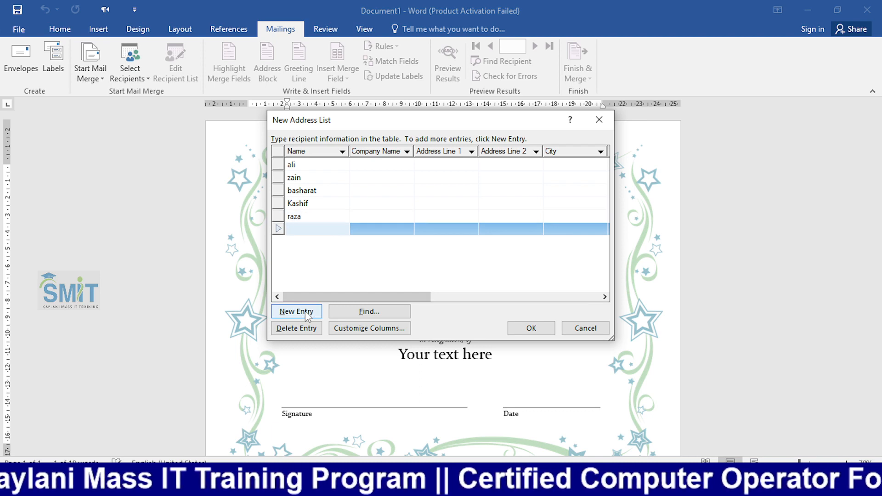
type("hassan")
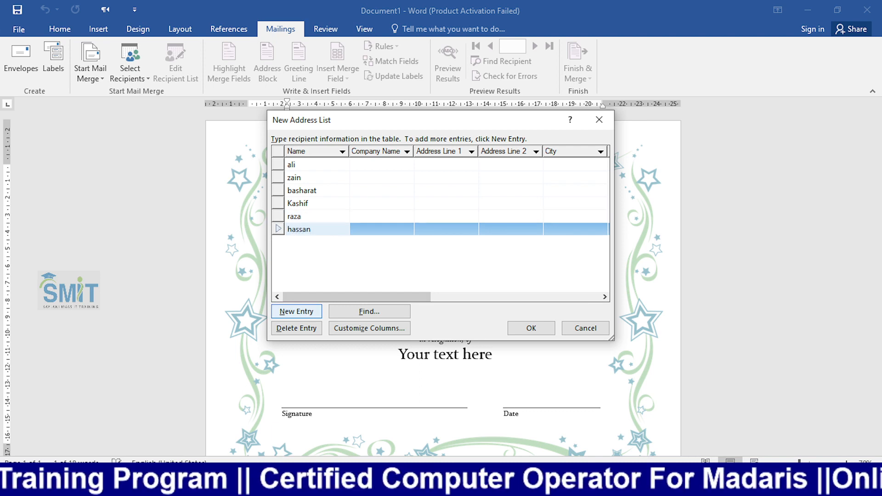
left_click(307, 315)
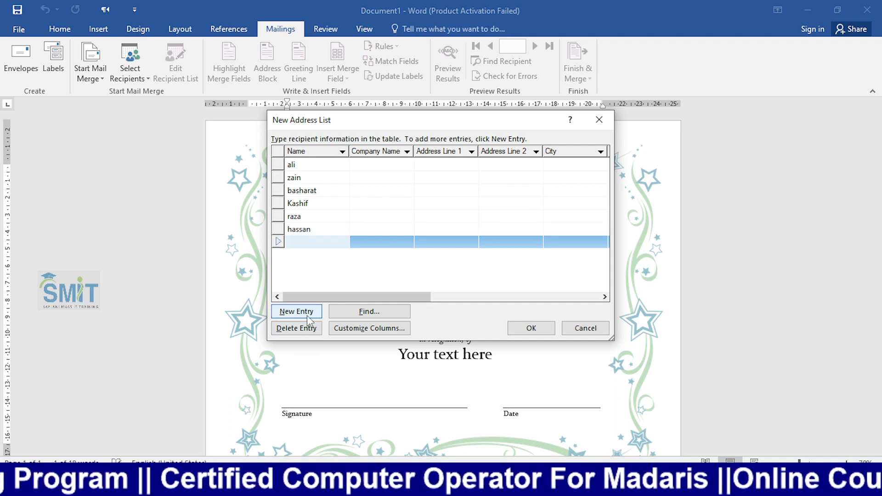
type("umer")
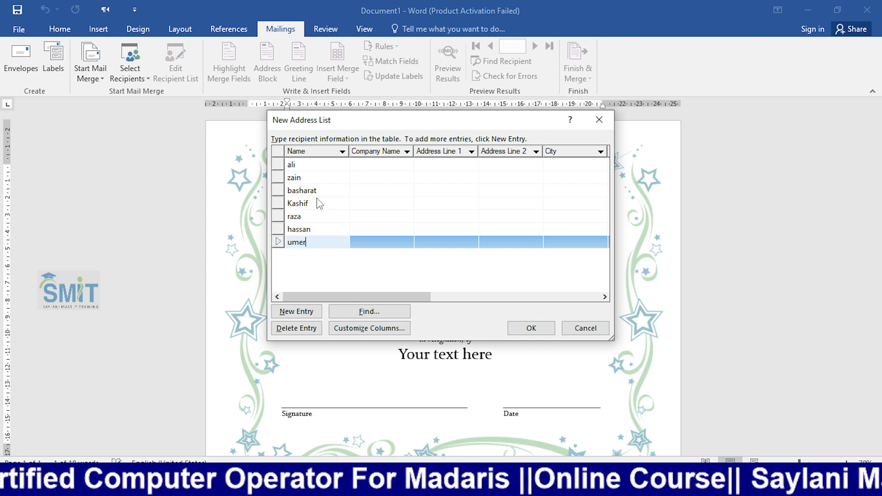
left_click(529, 327)
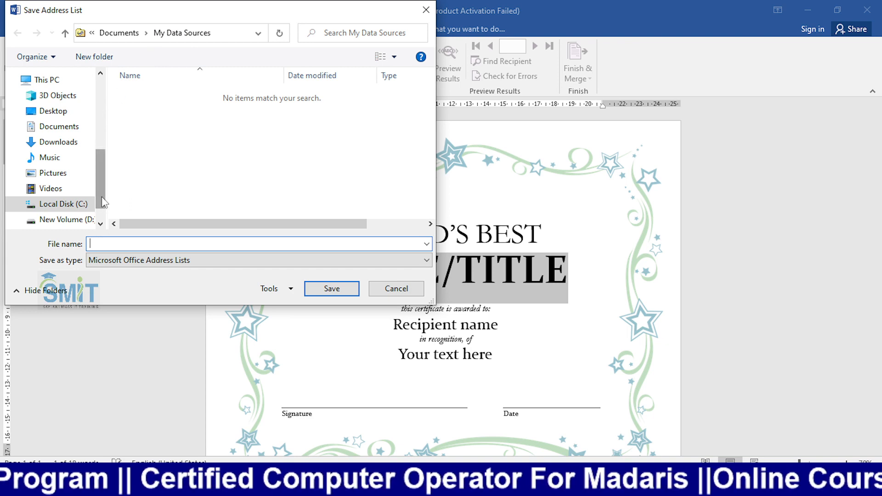
- Save the new recipient list as the address list file 'aaa' in the Documents folder
scroll(102, 223, "down", 2)
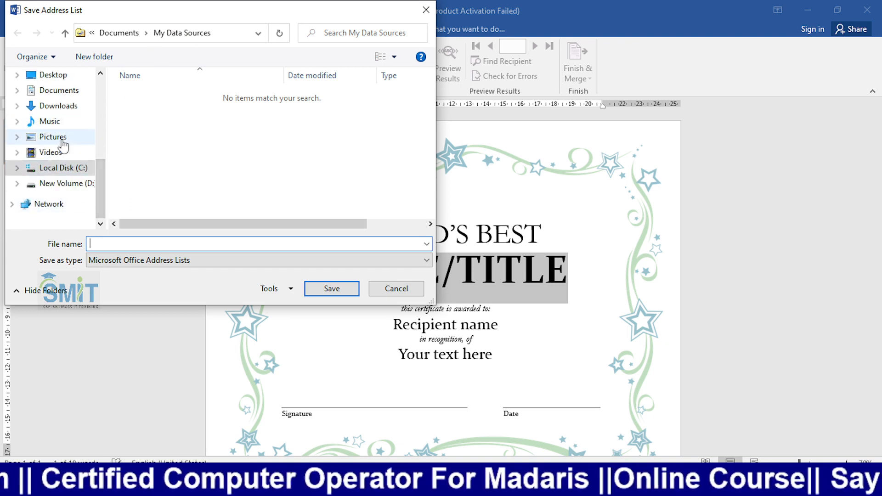
scroll(66, 140, "up", 1)
left_click(73, 109)
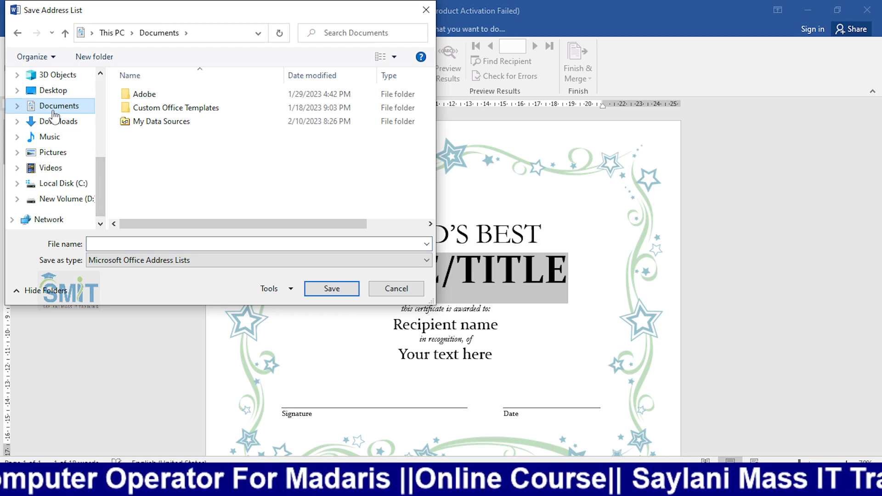
left_click(293, 245)
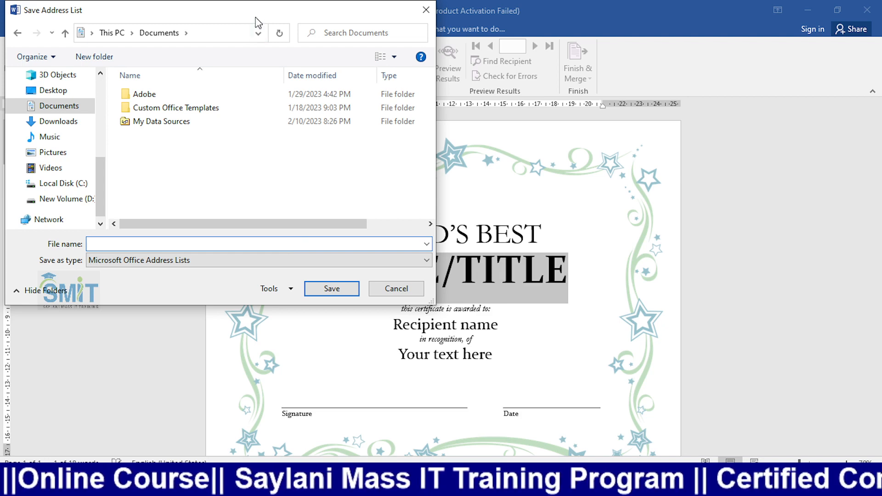
left_click_drag(256, 18, 267, 86)
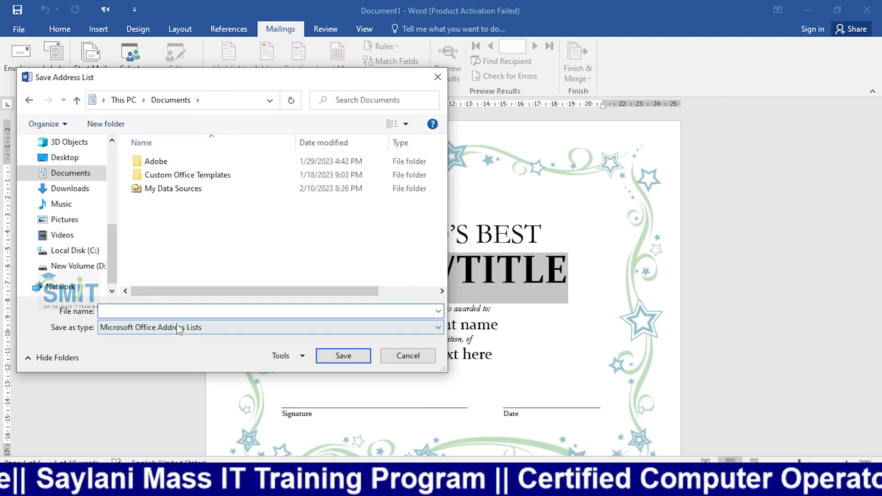
type("add")
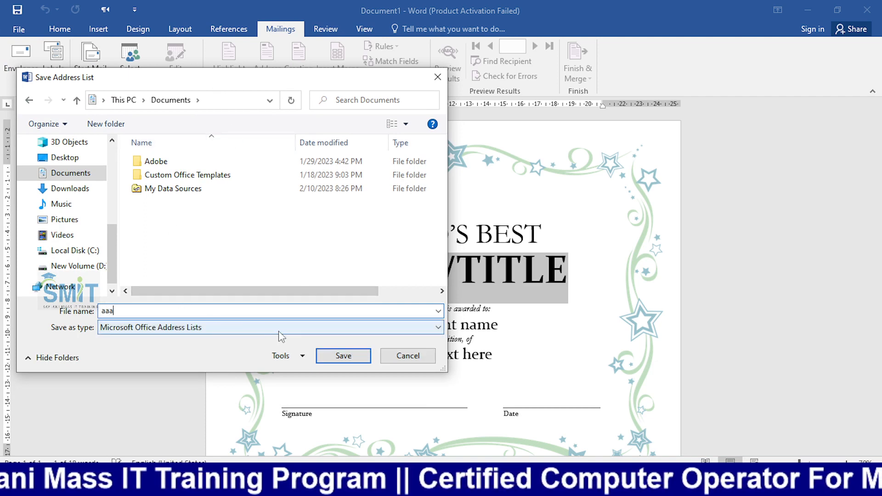
left_click(327, 358)
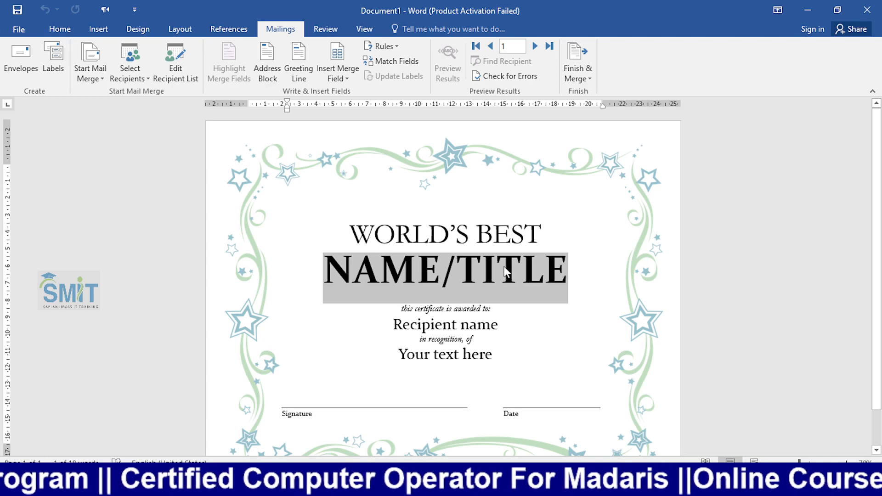
- Replace the NAME/TITLE placeholder with the Name merge field
key("Delete")
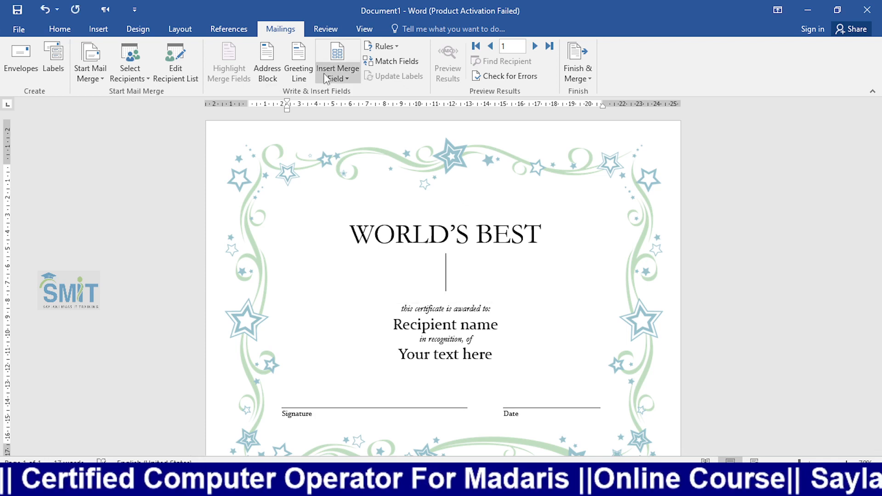
left_click(347, 79)
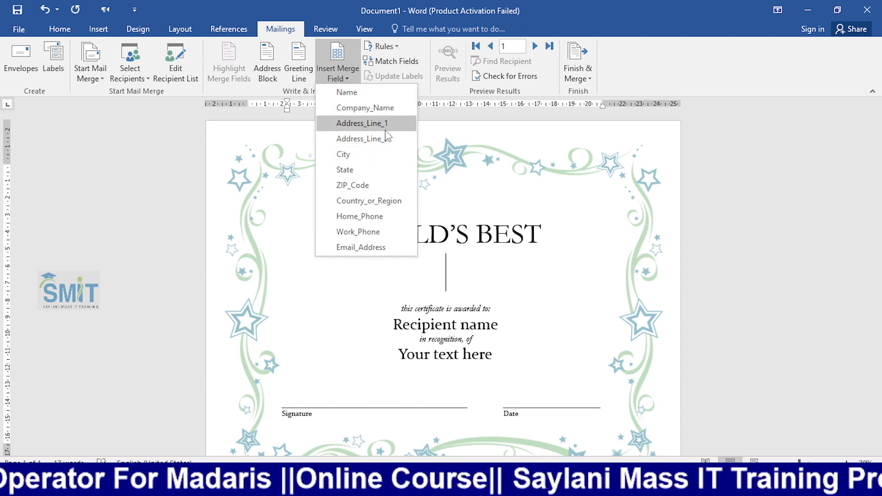
left_click(341, 92)
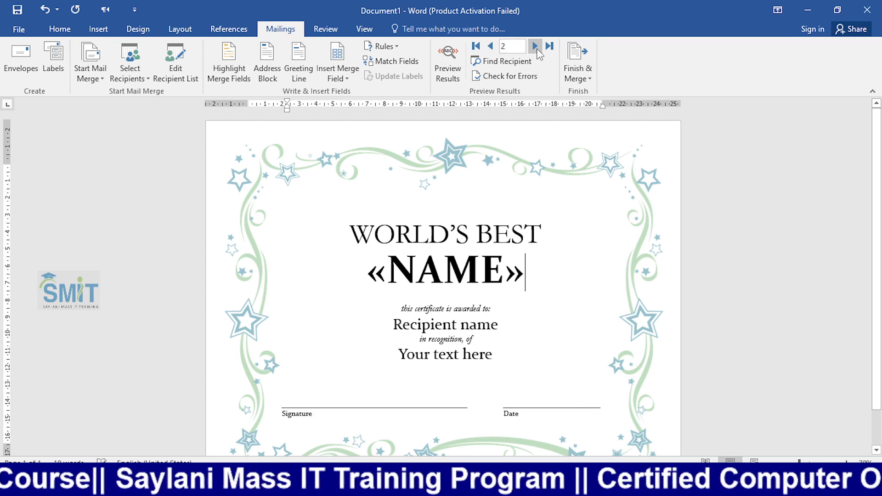
- Preview the results and step through the recipient records, ending on the third recipient
left_click(453, 57)
left_click(536, 48)
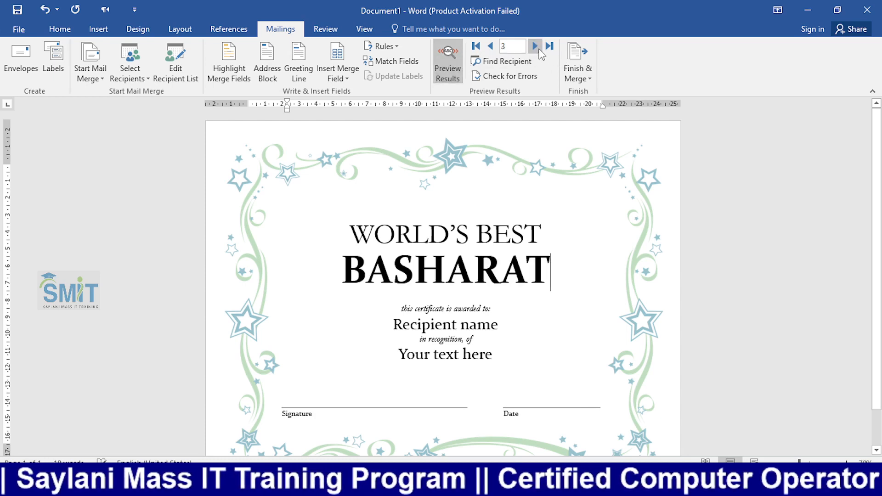
left_click(535, 46)
left_click(535, 46)
left_click(535, 46)
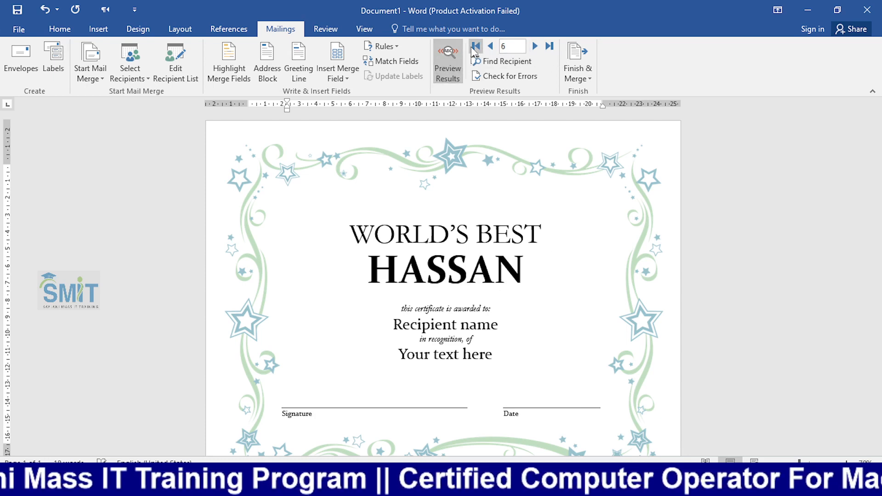
left_click(493, 47)
left_click(492, 47)
left_click(493, 47)
left_click(493, 46)
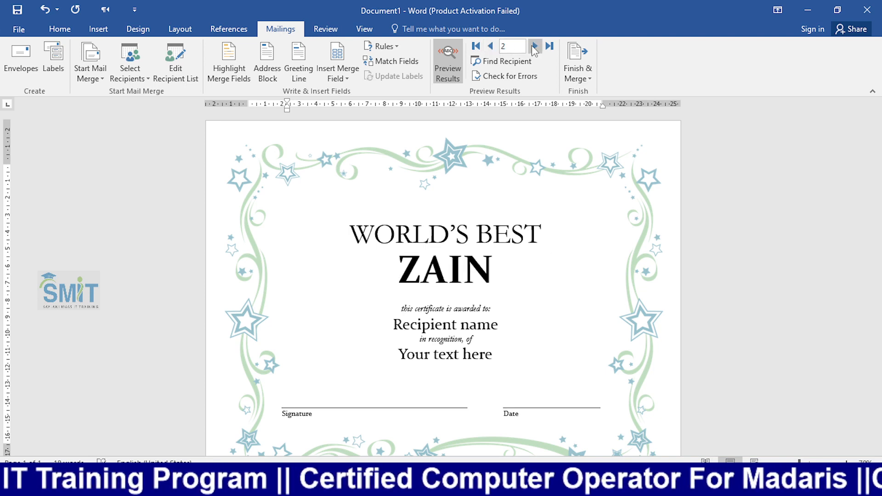
left_click(535, 46)
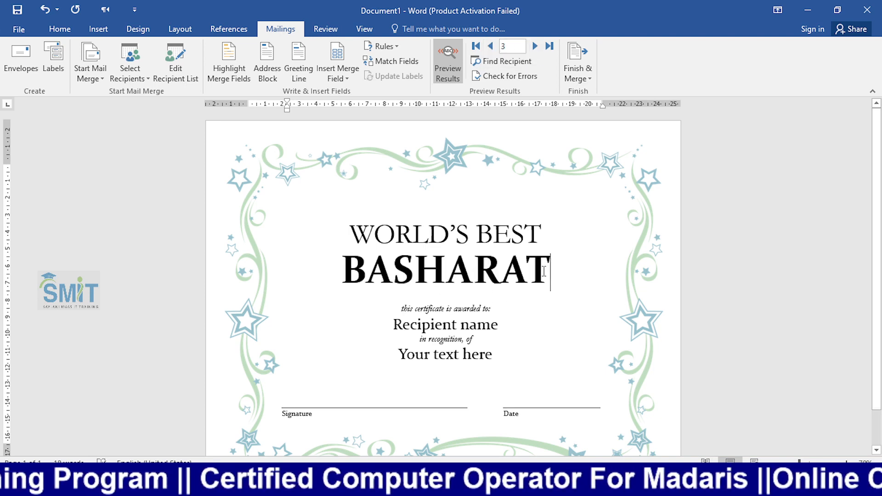
- Try deleting the previewed name line, undo it, and switch back to the «NAME» field view
left_click_drag(544, 271, 340, 278)
left_click(428, 268)
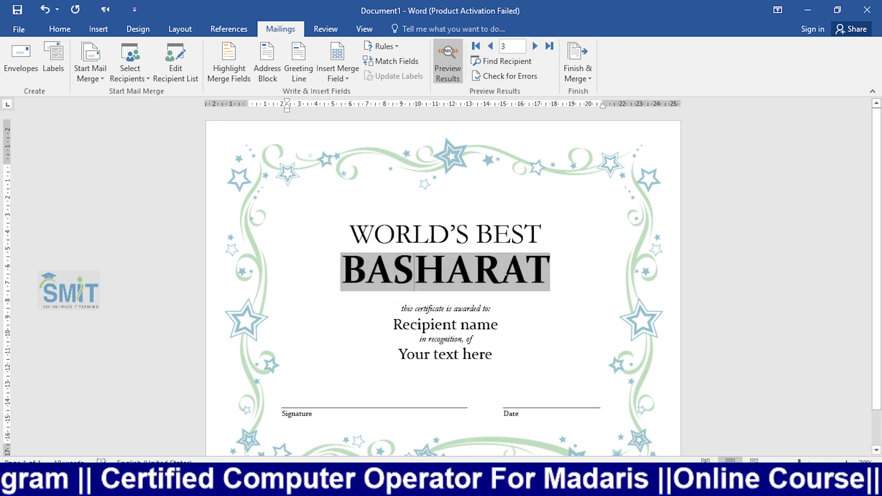
left_click_drag(540, 268, 349, 270)
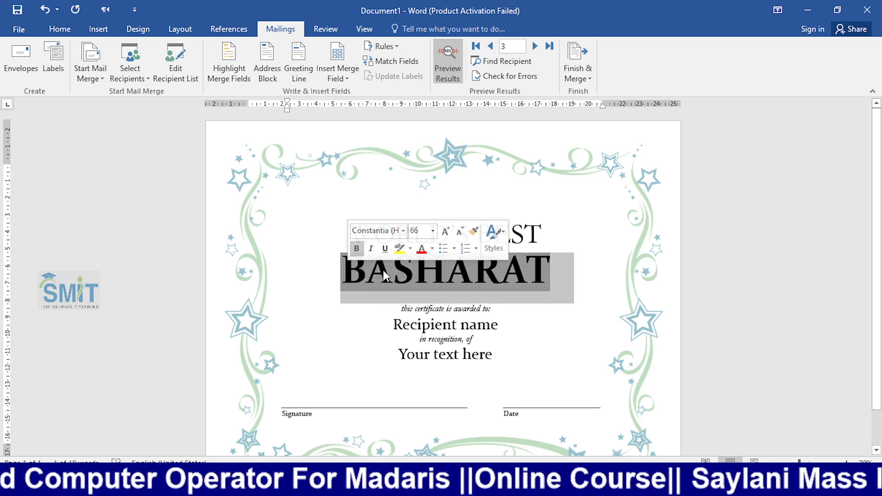
key("Delete")
key("ctrl+z")
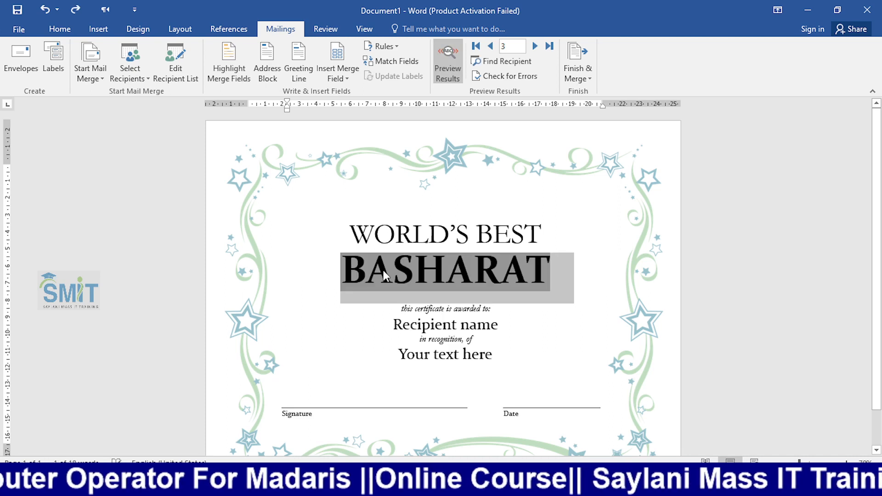
key("shift+Left")
key("Right")
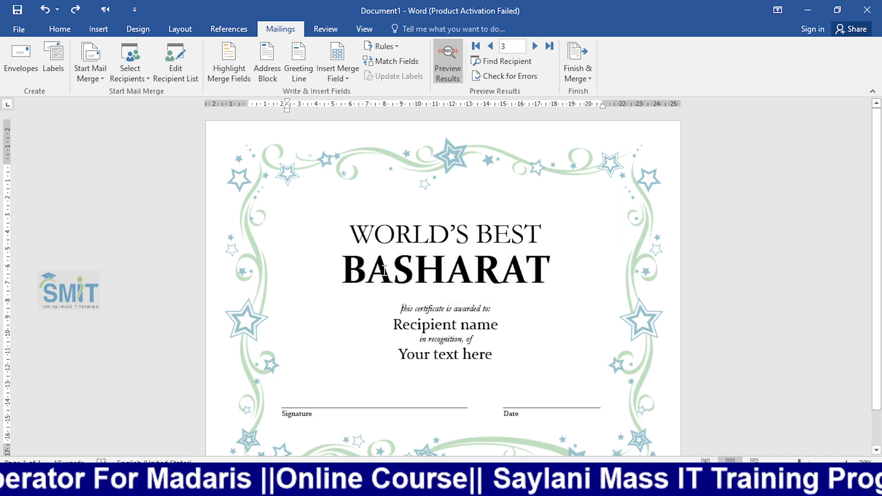
key("Left")
triple_click(384, 270)
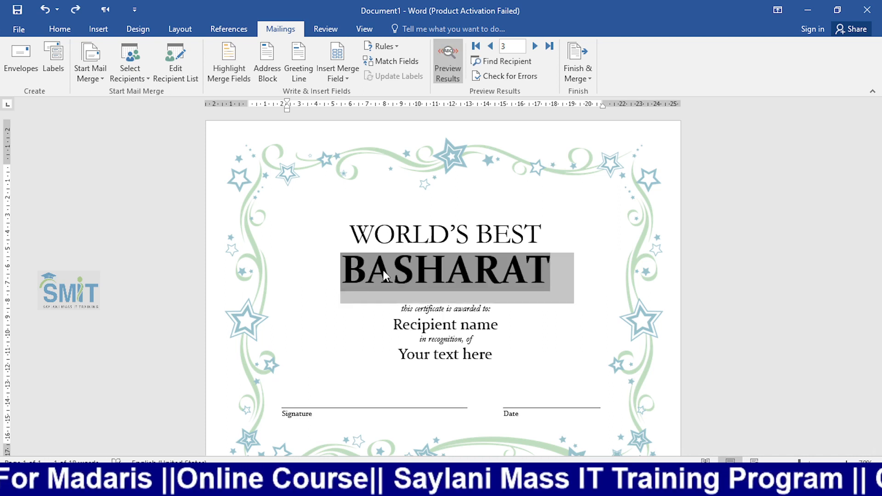
key("Right")
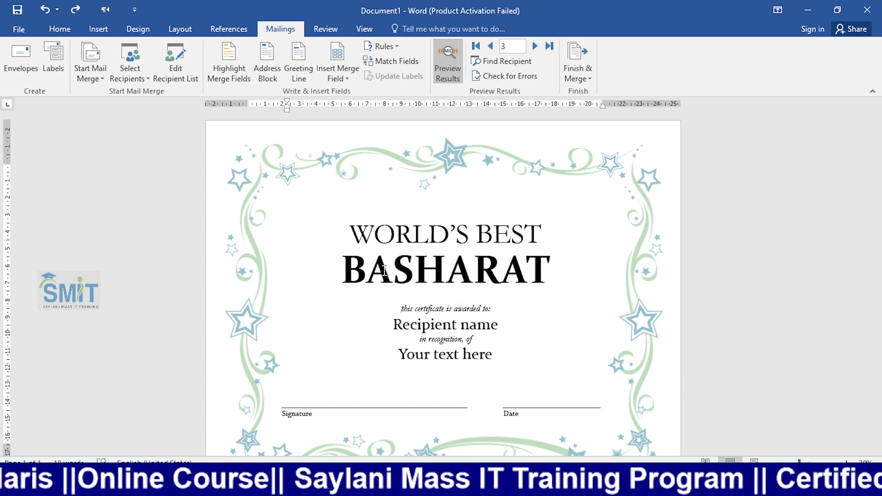
left_click(447, 64)
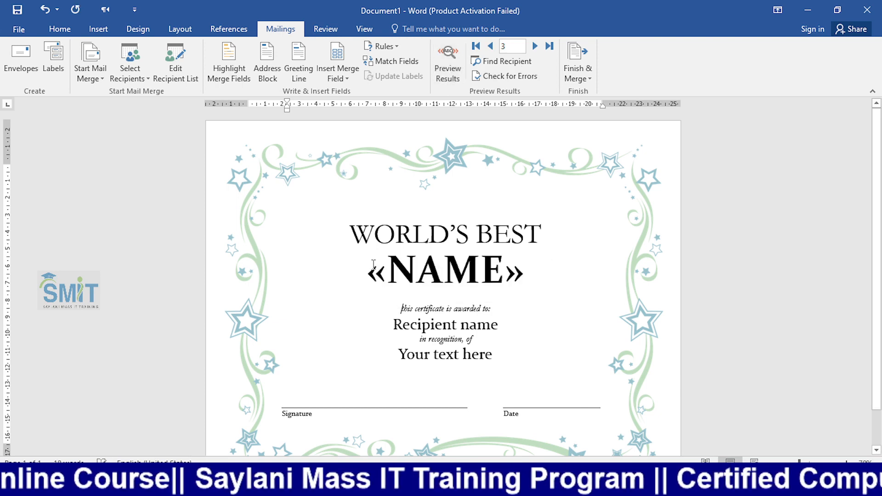
- Swap «NAME» for the City merge field, preview it, then undo back to no field
left_click_drag(374, 264, 525, 259)
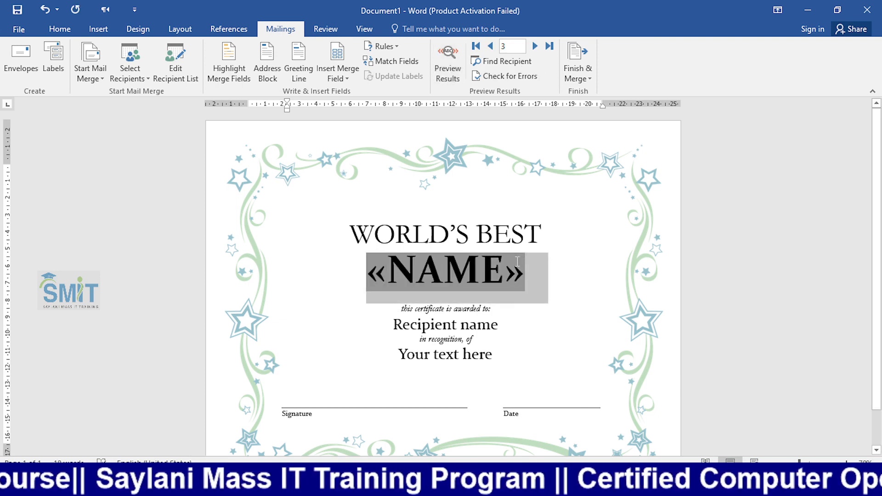
key("Delete")
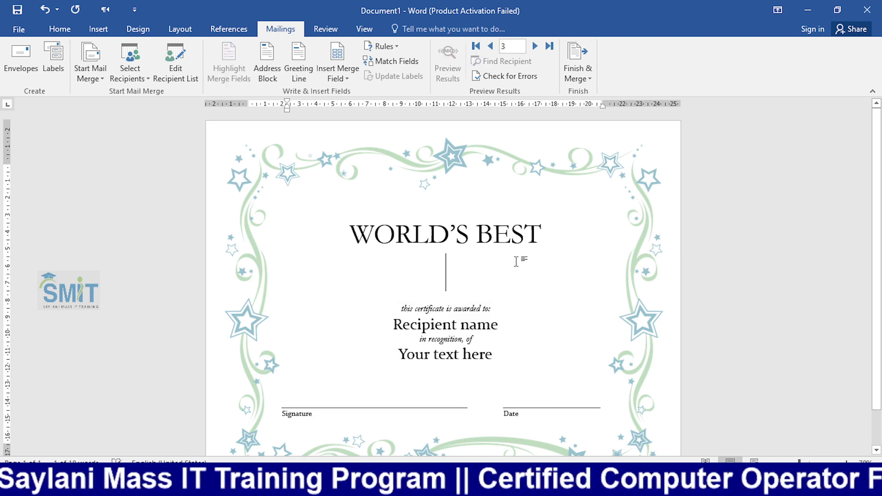
left_click(342, 74)
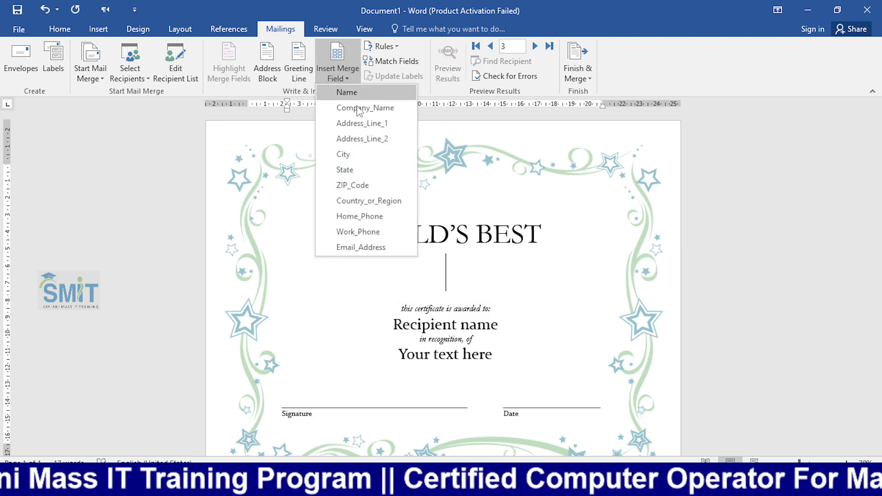
left_click(376, 156)
left_click(450, 63)
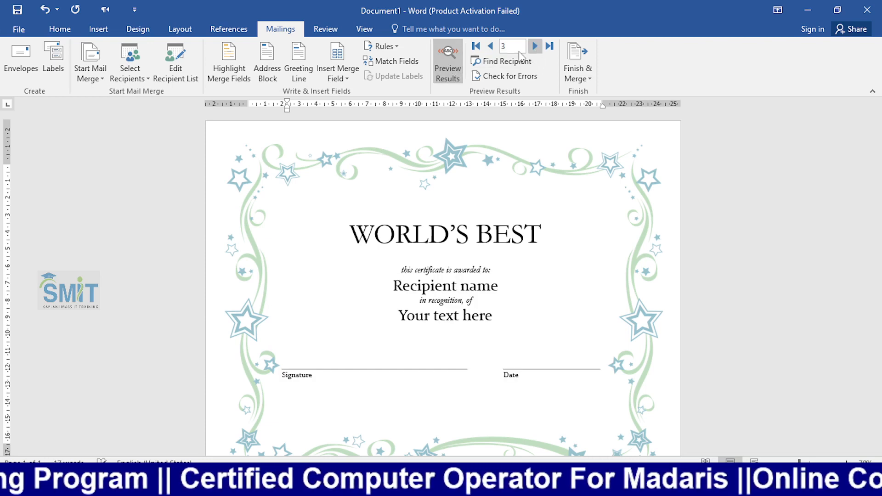
left_click(490, 46)
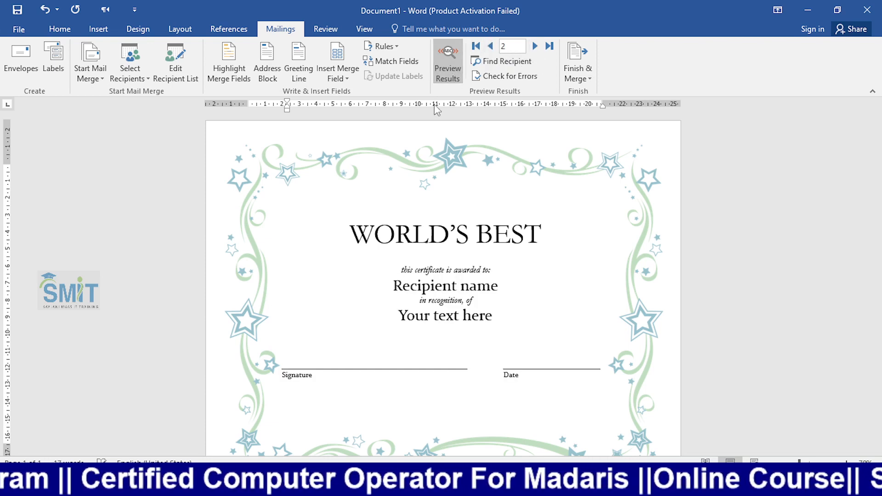
key("ctrl+z")
left_click(446, 73)
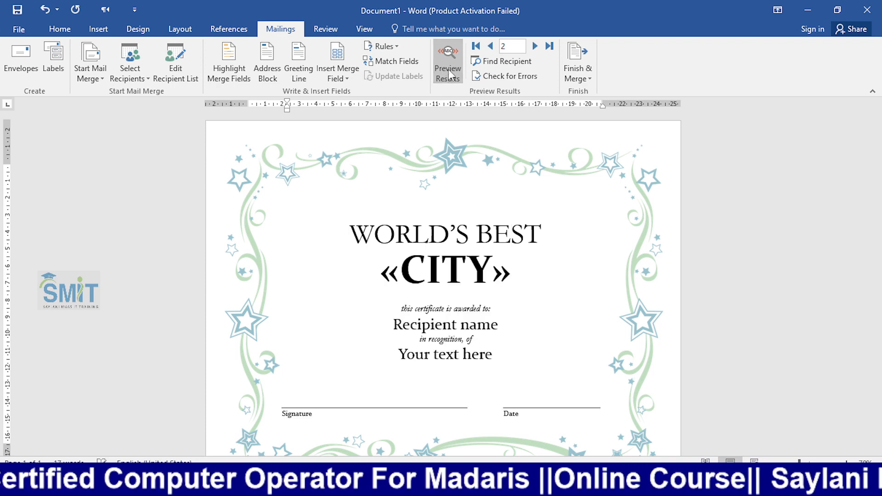
key("ctrl+z")
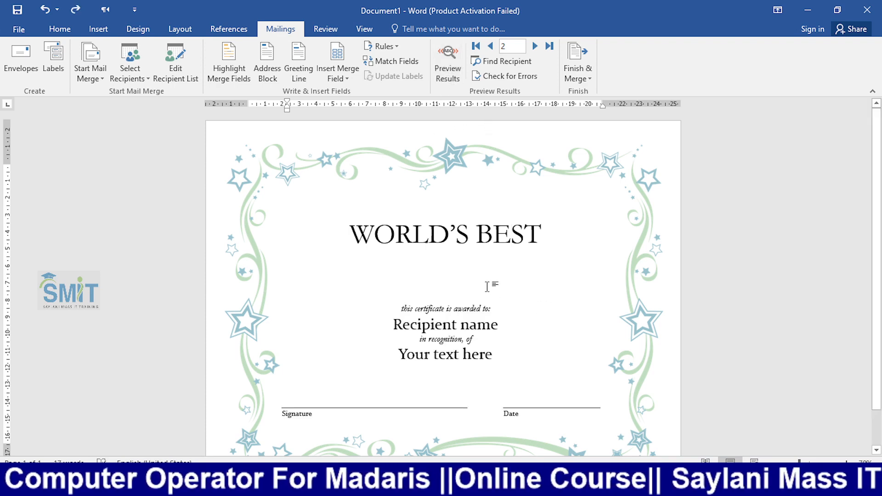
- Reinsert the Name field under WORLD'S BEST and preview recipients up to record 6
left_click(348, 76)
left_click(376, 103)
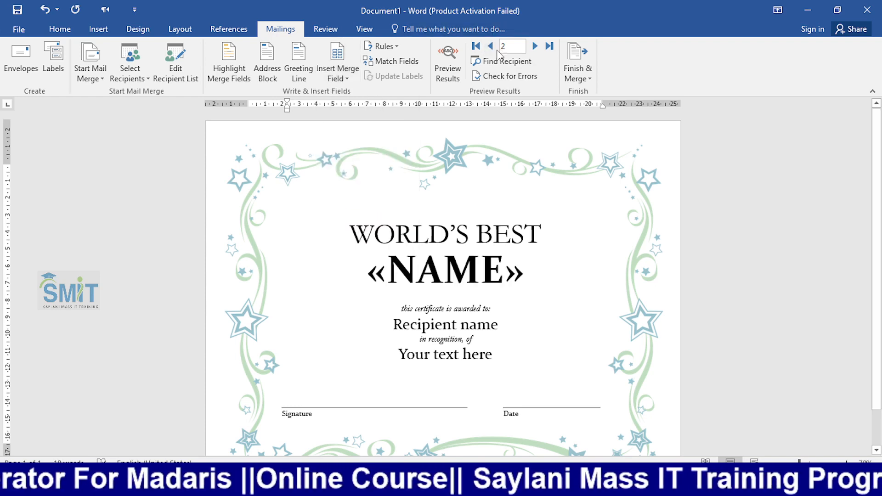
left_click(439, 71)
left_click(491, 46)
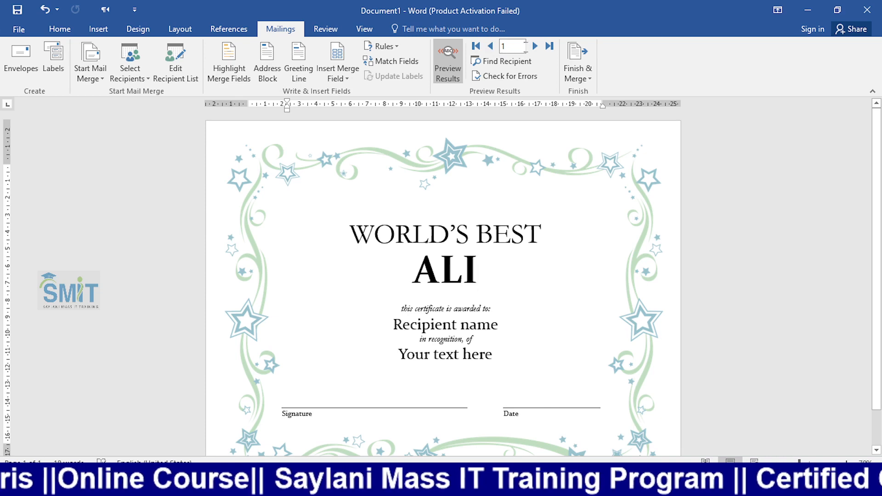
left_click(533, 47)
left_click(533, 47)
left_click(534, 46)
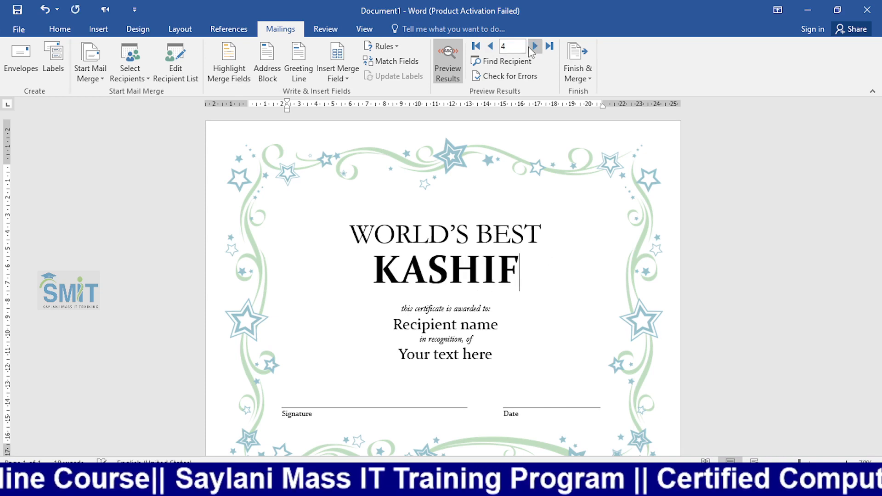
left_click(535, 46)
left_click(534, 46)
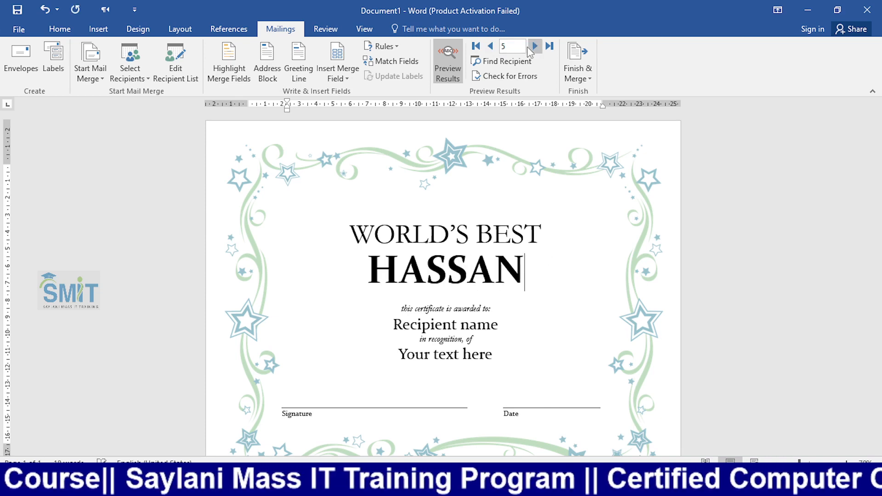
triple_click(433, 248)
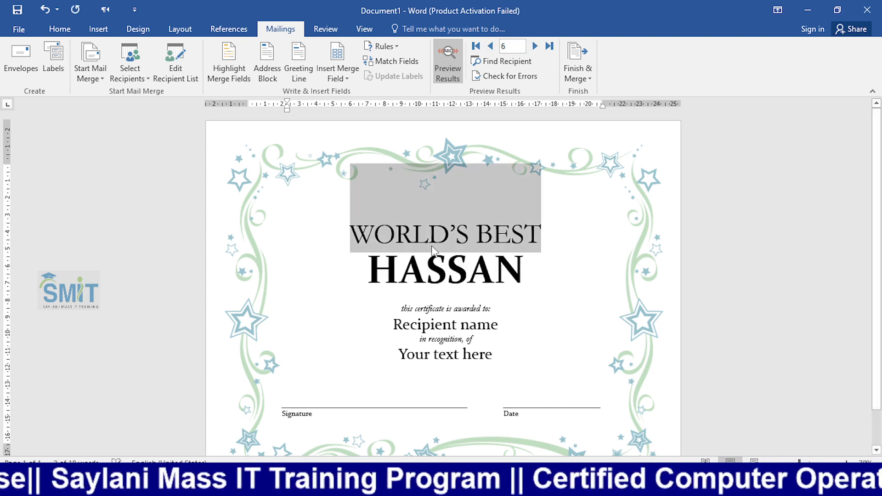
left_click(174, 65)
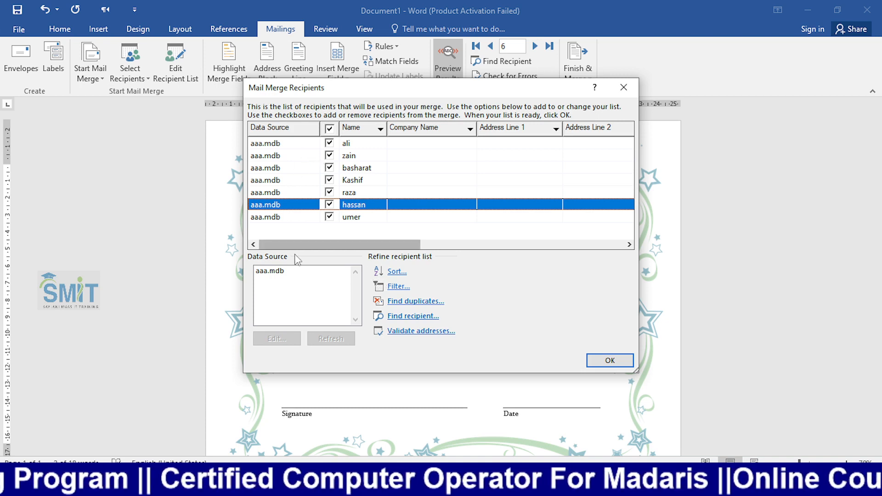
left_click(278, 271)
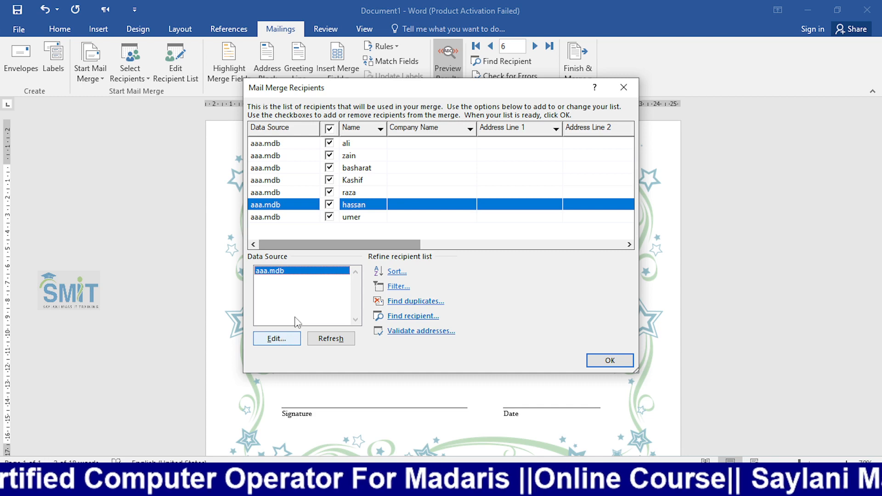
left_click(276, 339)
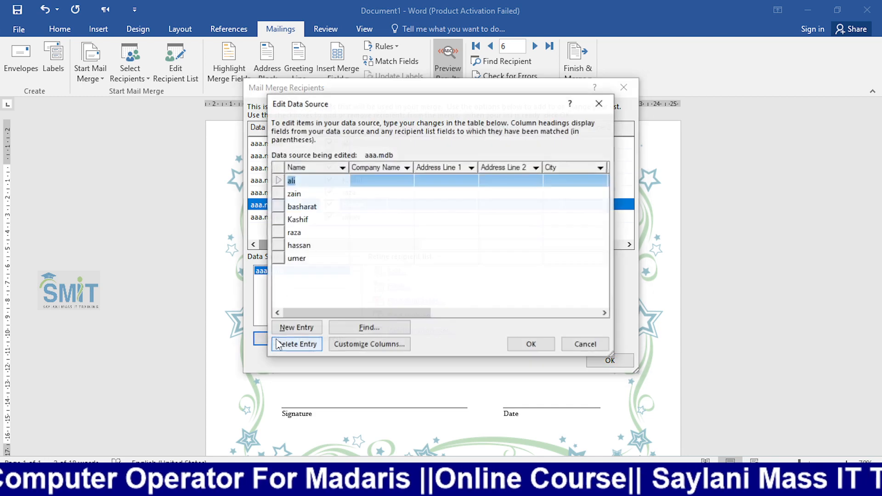
left_click(301, 260)
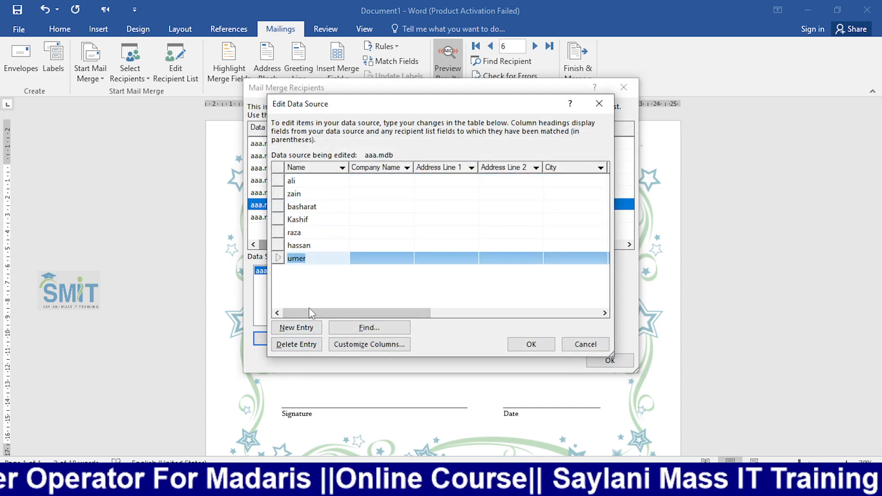
left_click(307, 327)
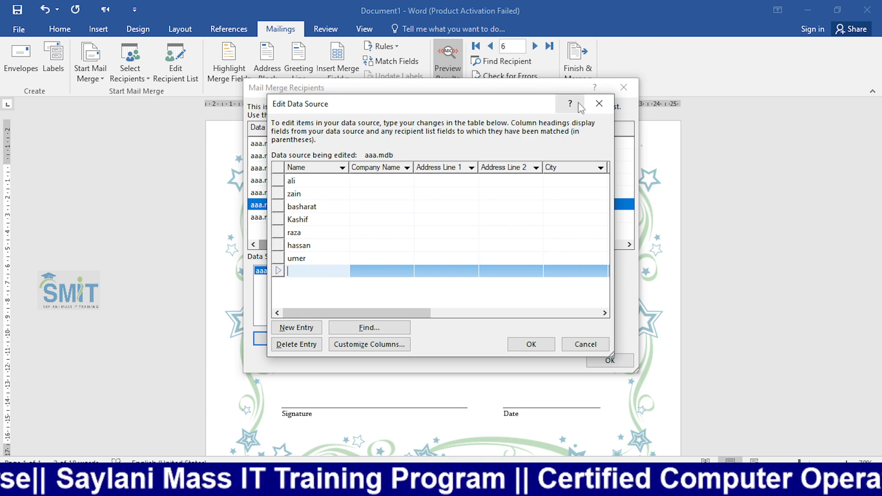
left_click(599, 103)
left_click(623, 88)
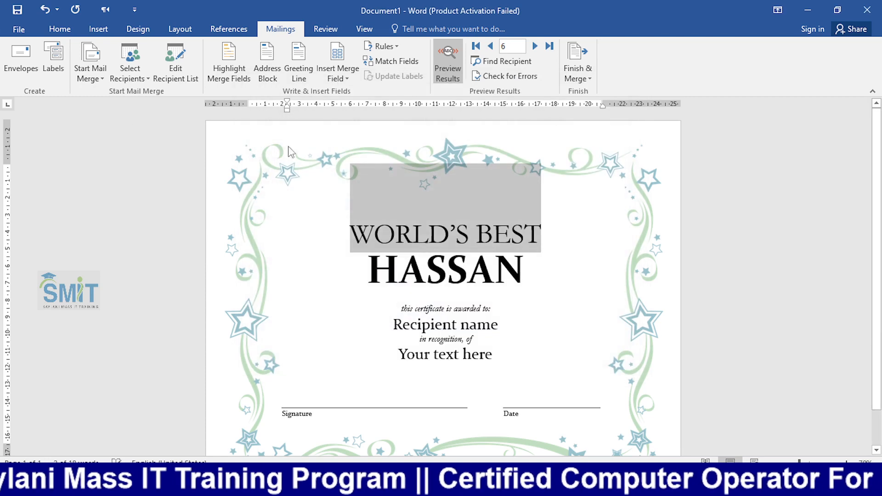
- Add a new recipient entry with the new person's name to aaa.mdb and save it
left_click(178, 79)
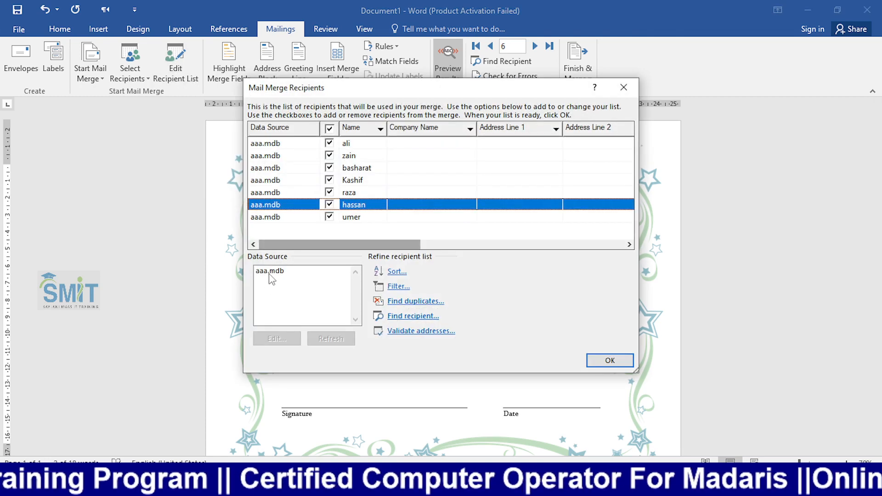
left_click(270, 276)
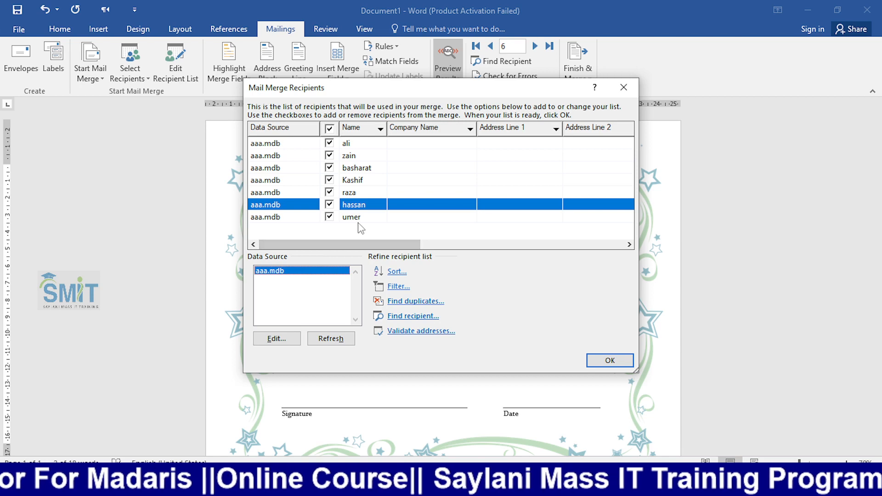
left_click(270, 339)
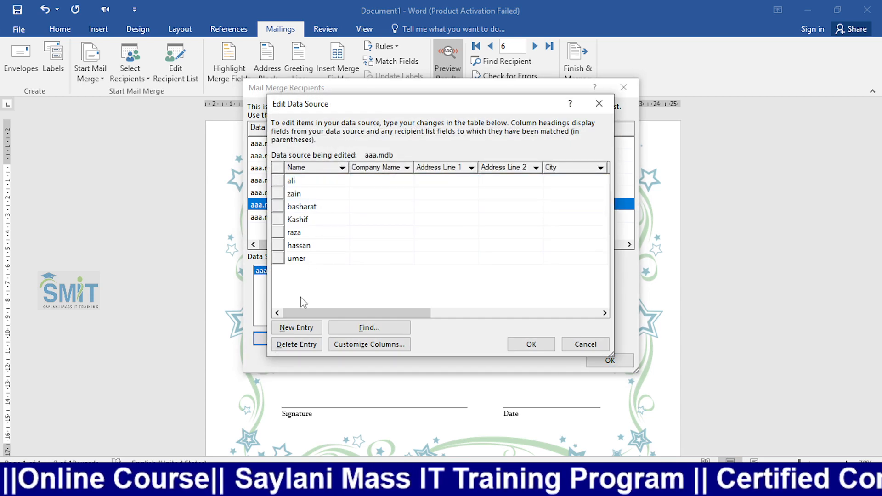
left_click(283, 332)
type("rizwan")
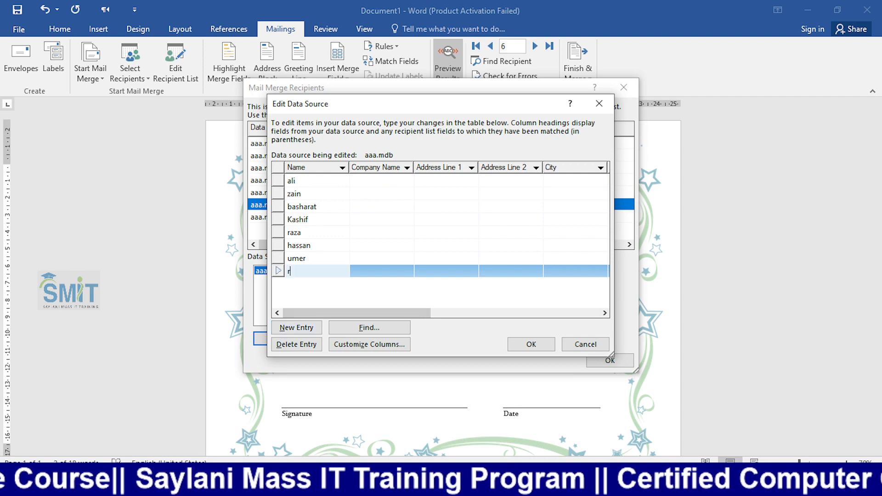
left_click(531, 344)
left_click(394, 272)
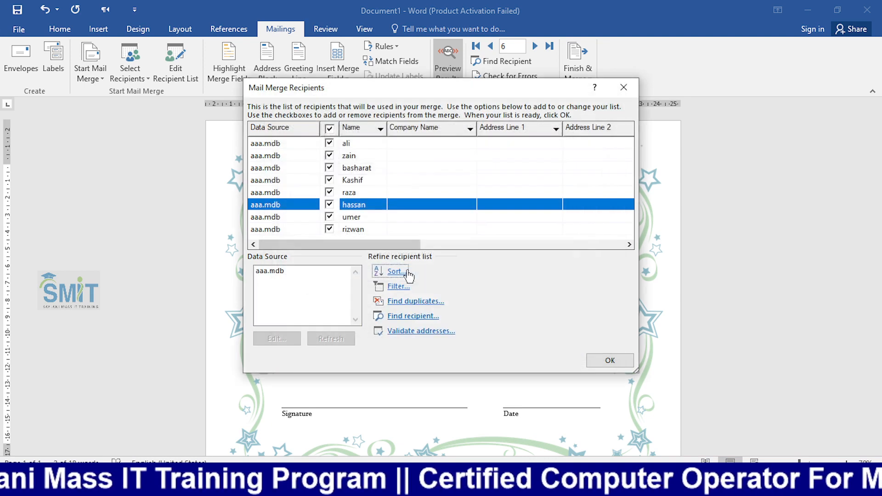
- Close the recipient list and advance the preview to the new eighth recipient
scroll(309, 226, "right", 2)
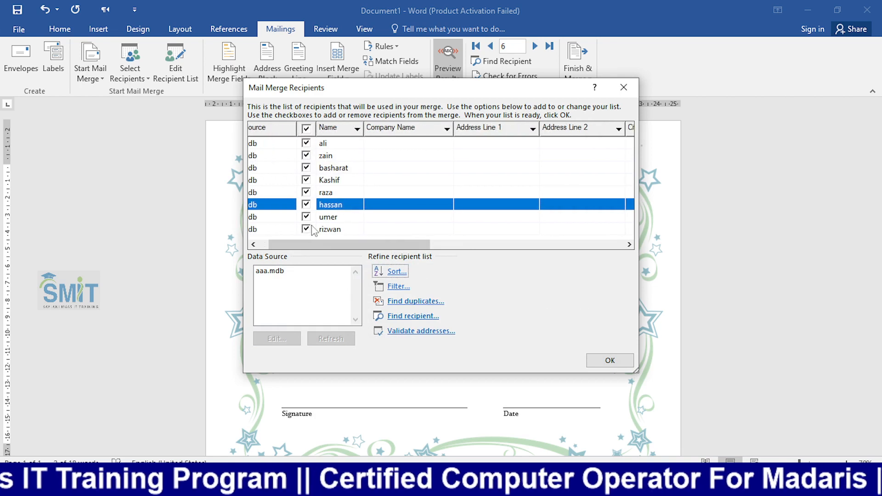
left_click_drag(354, 247, 349, 253)
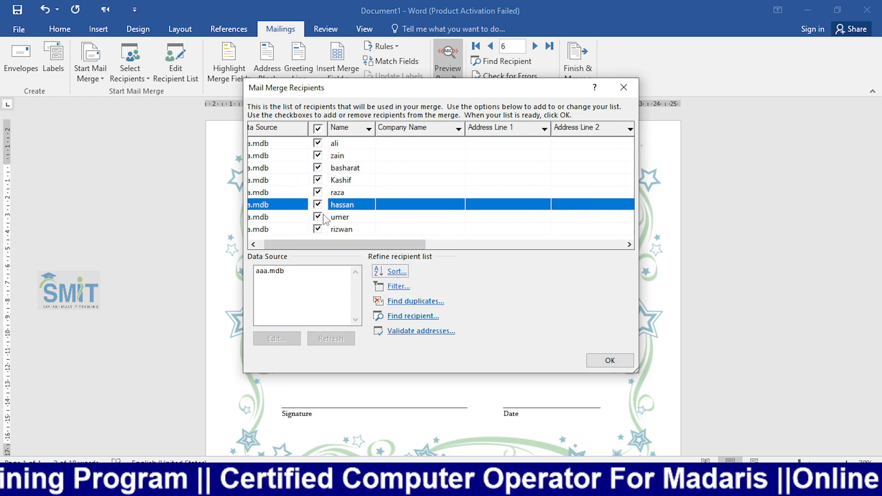
left_click(610, 360)
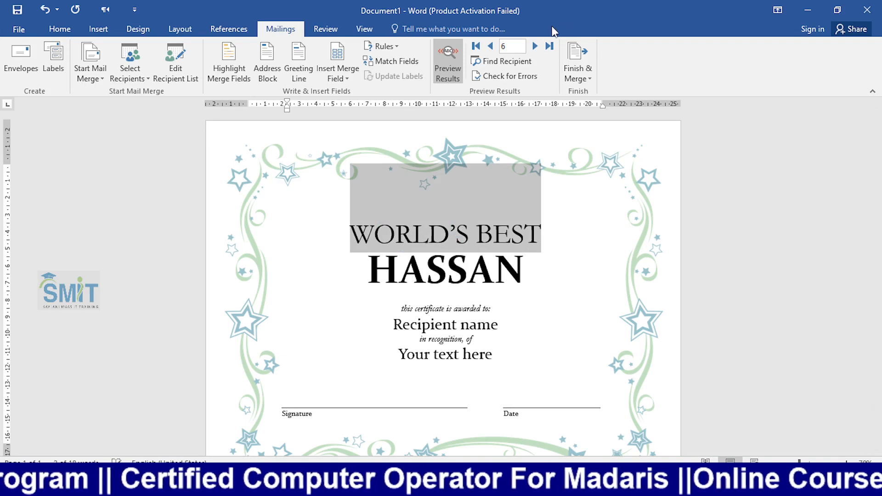
left_click(537, 46)
left_click(537, 47)
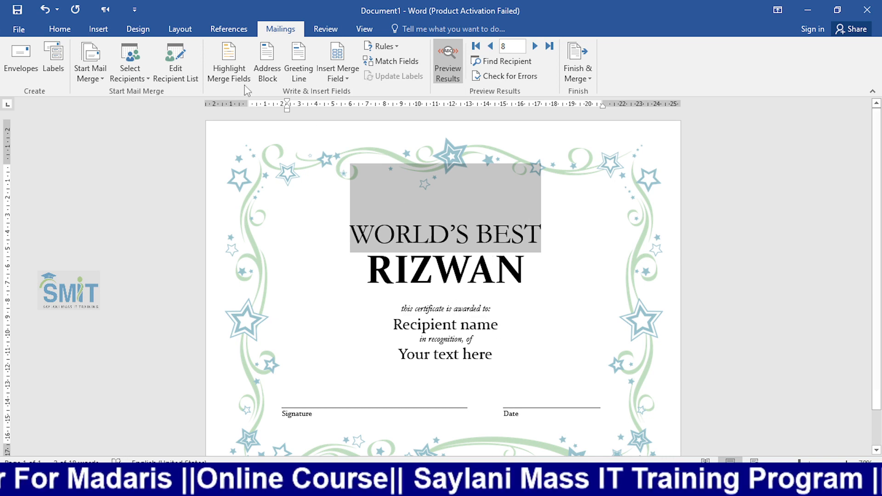
left_click(186, 74)
left_click(304, 275)
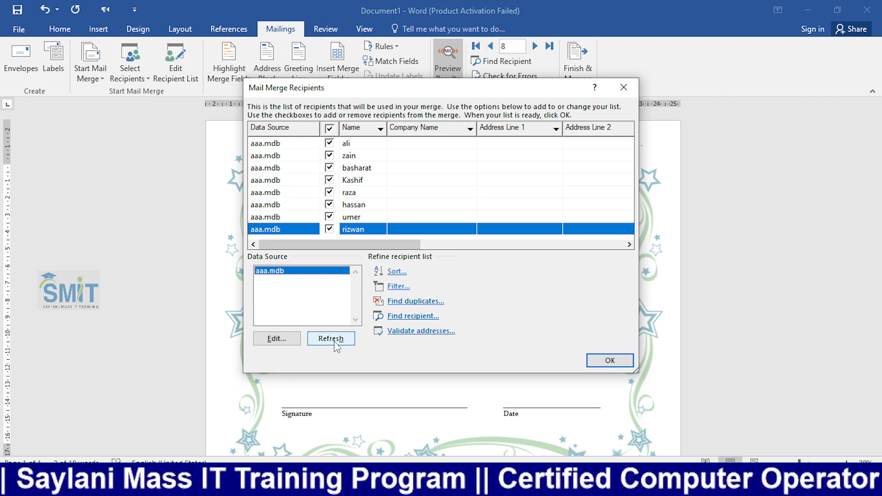
left_click(623, 87)
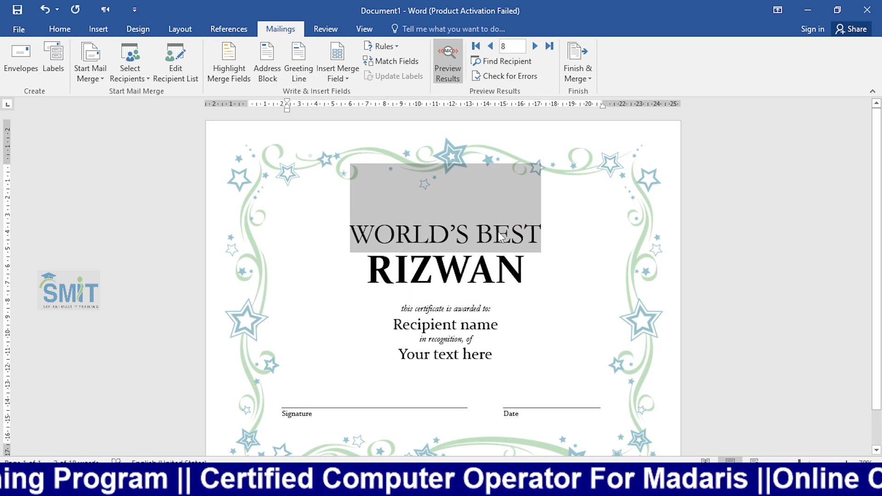
key("alt+Tab")
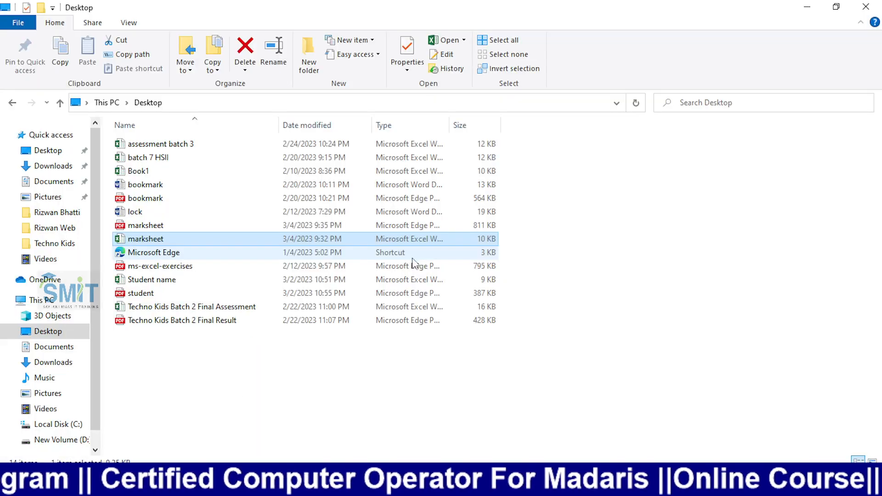
key("alt+Tab")
key("alt+Tab")
key("alt+Tab")
key("alt+Tab")
key("alt+Tab")
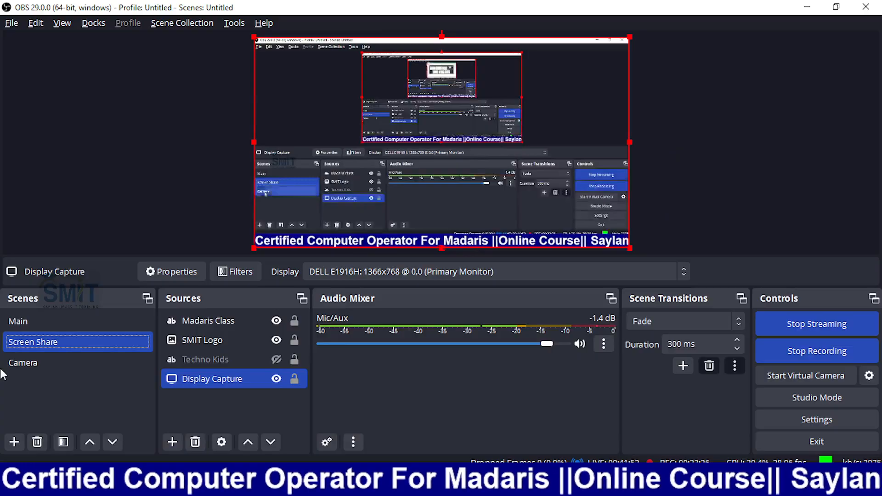
left_click(18, 363)
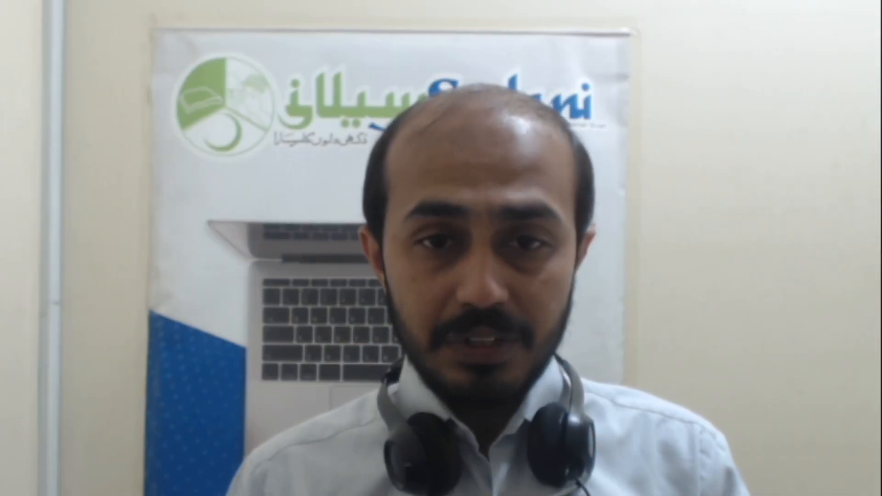
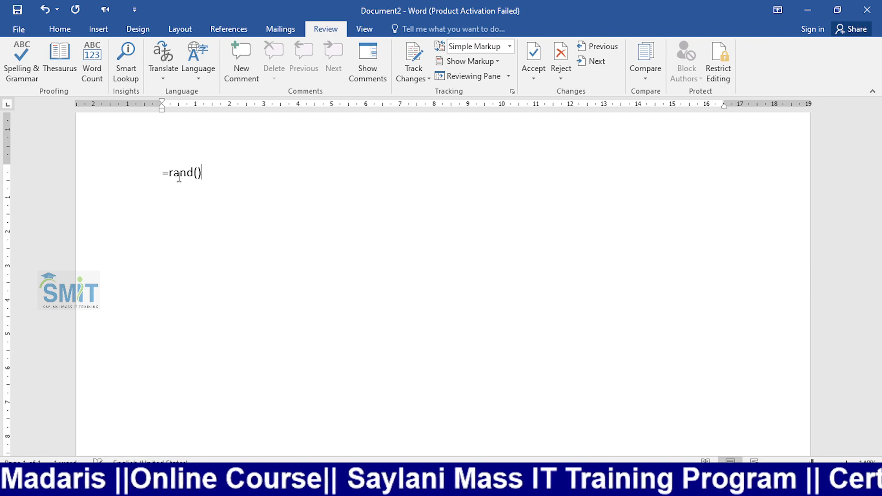
- Generate 100 sample paragraphs with =rand(100) and scroll through the text and back up
type("100")
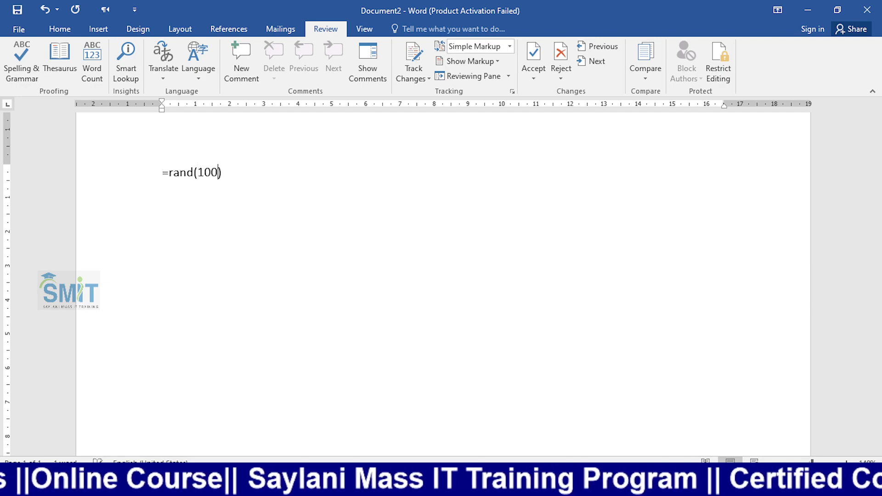
left_click(178, 176)
key("Return")
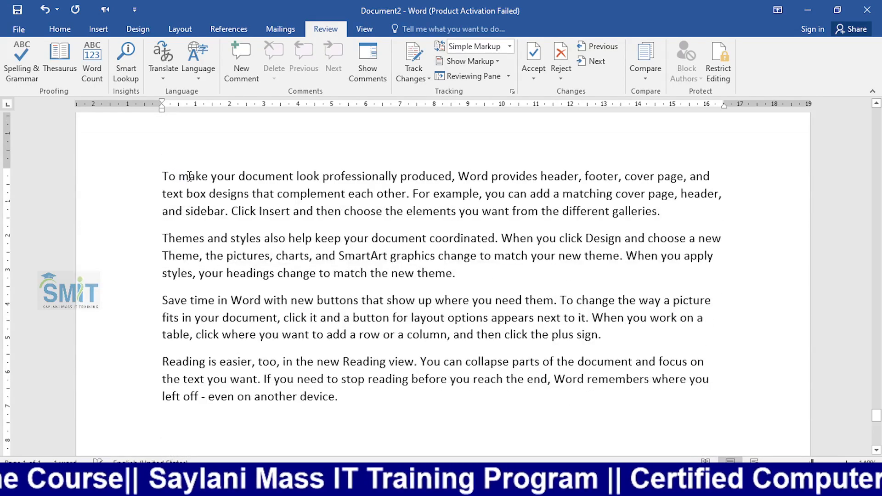
scroll(435, 255, "down", 10)
scroll(436, 255, "down", 15)
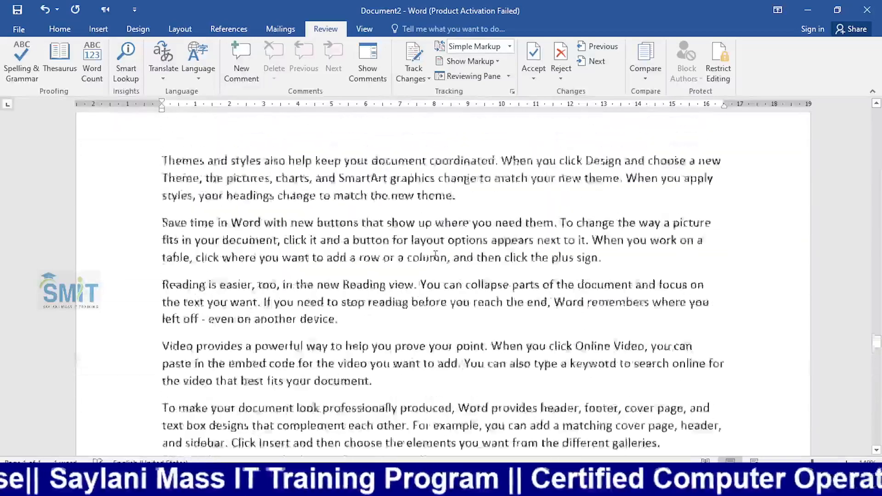
scroll(431, 250, "up", 3)
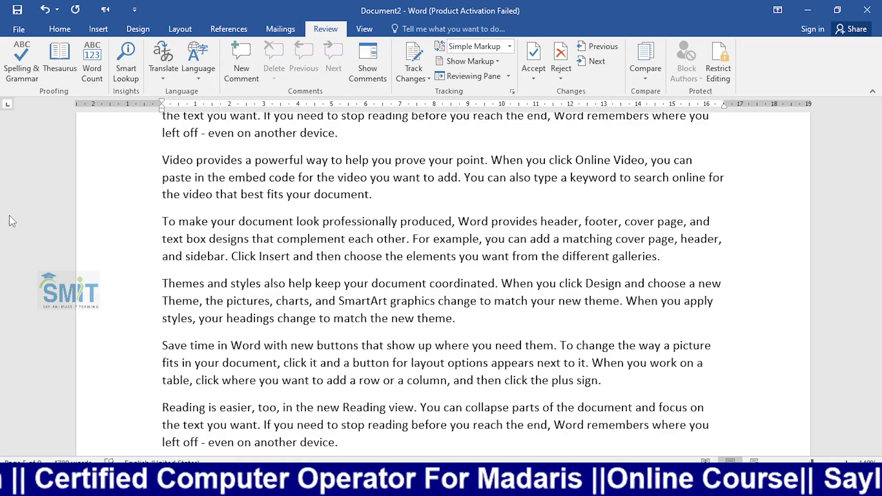
scroll(215, 225, "down", 5)
scroll(214, 225, "down", 10)
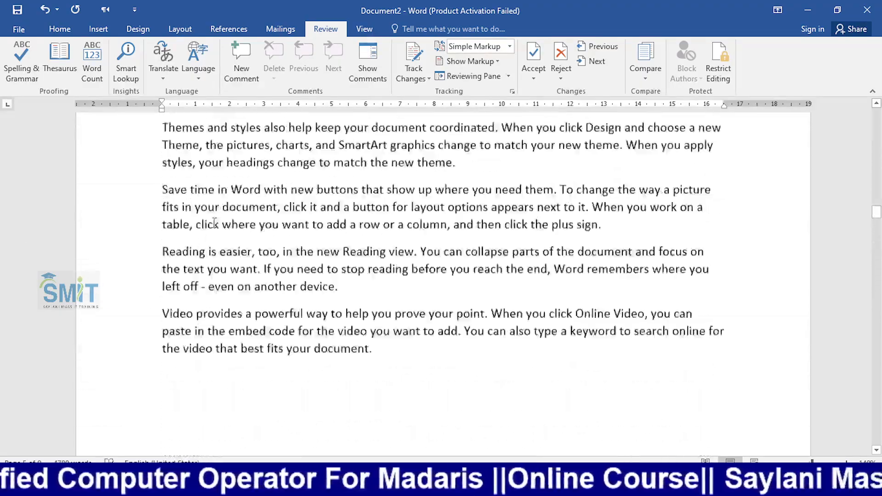
scroll(226, 217, "up", 20)
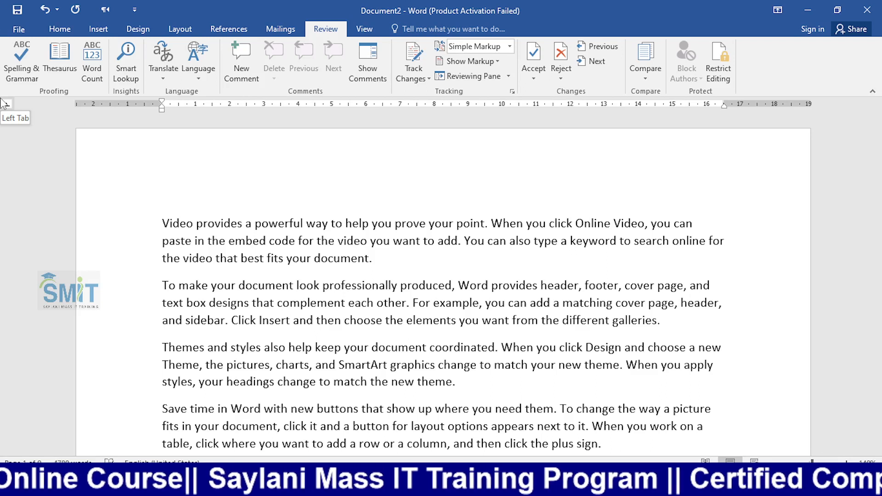
key("F7")
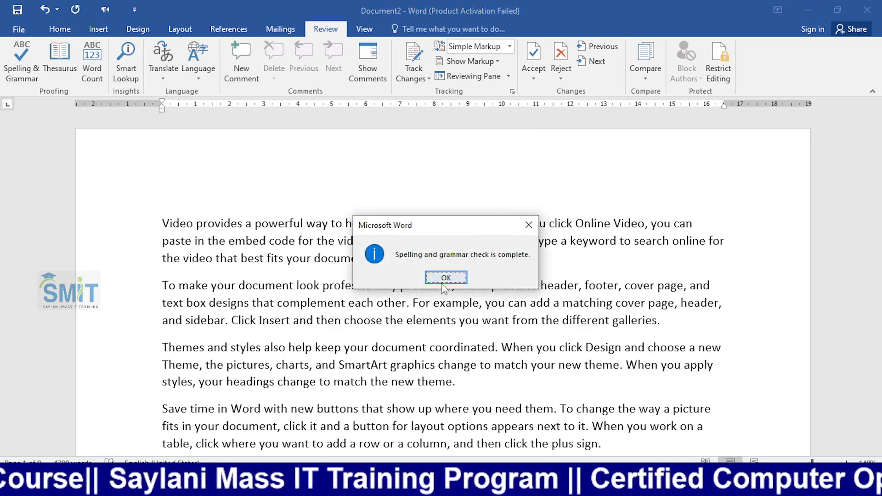
left_click(445, 278)
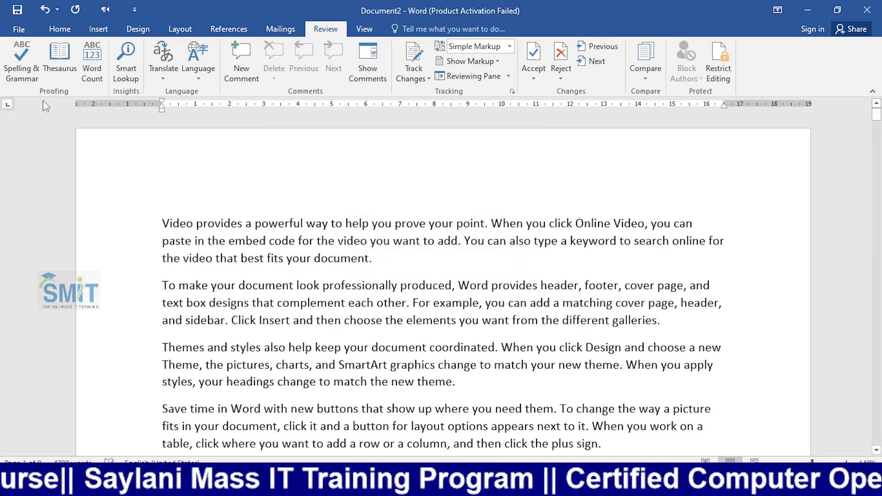
left_click(14, 66)
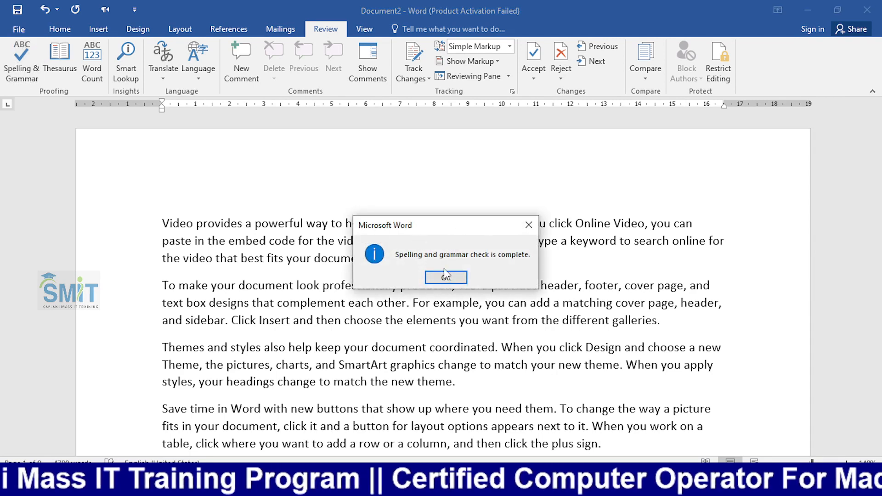
left_click(445, 277)
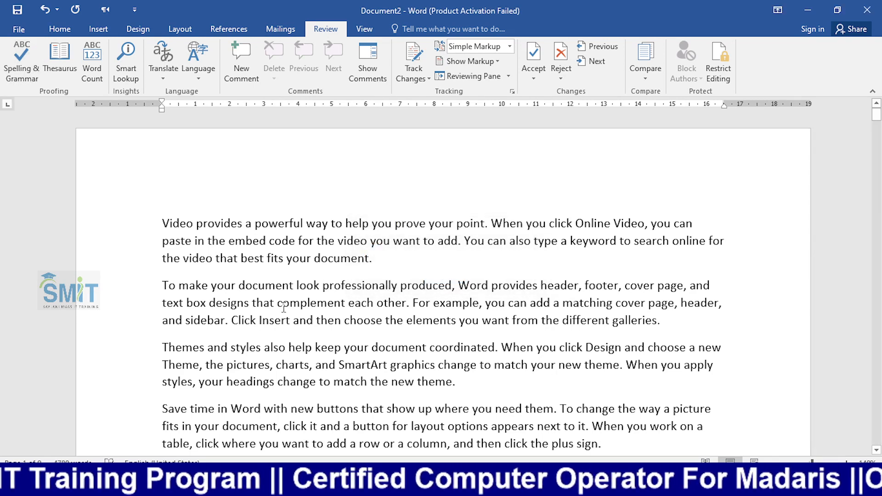
left_click(836, 10)
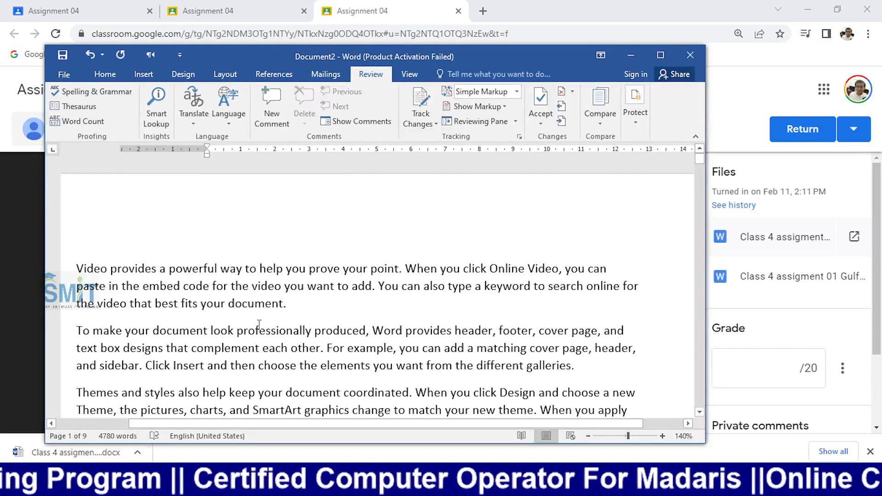
left_click(155, 439)
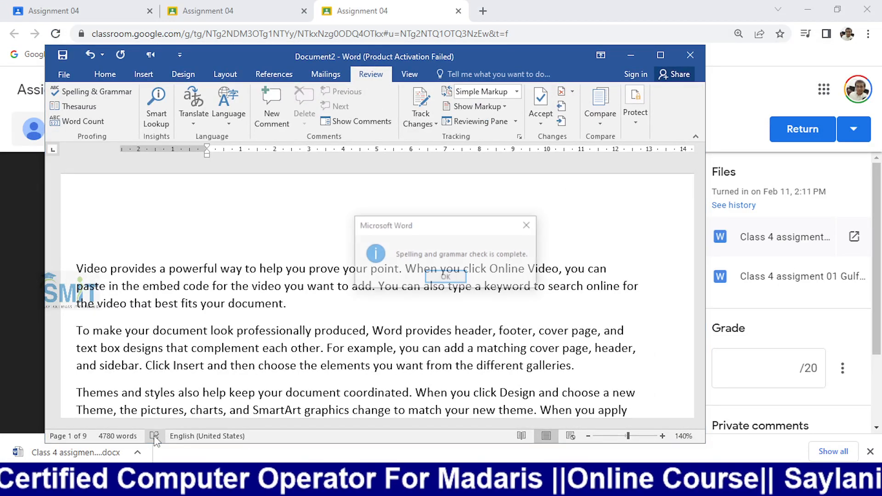
left_click(456, 277)
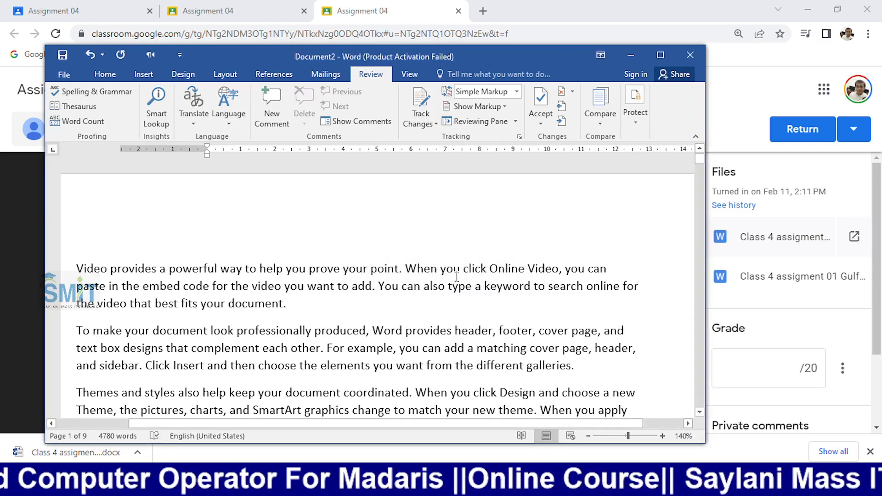
left_click(660, 55)
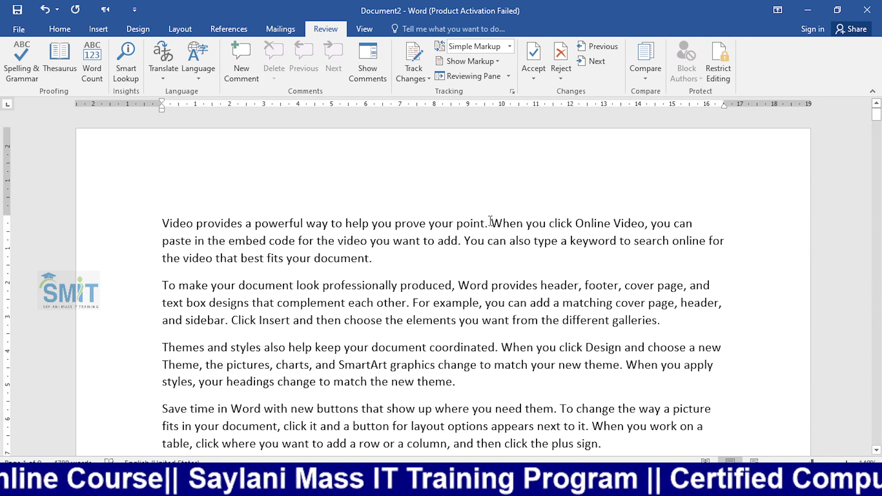
- Add a stray space before the period after 'point' and change 'cover' to 'coer'
left_click(485, 224)
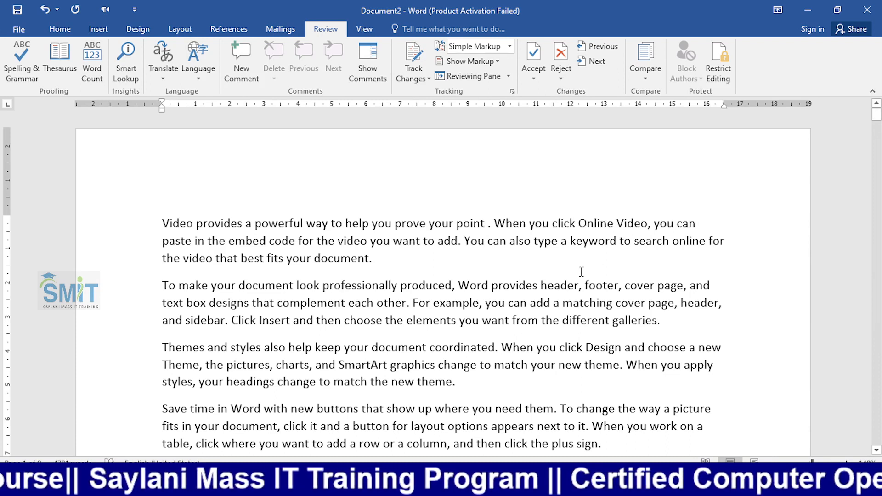
left_click(579, 256)
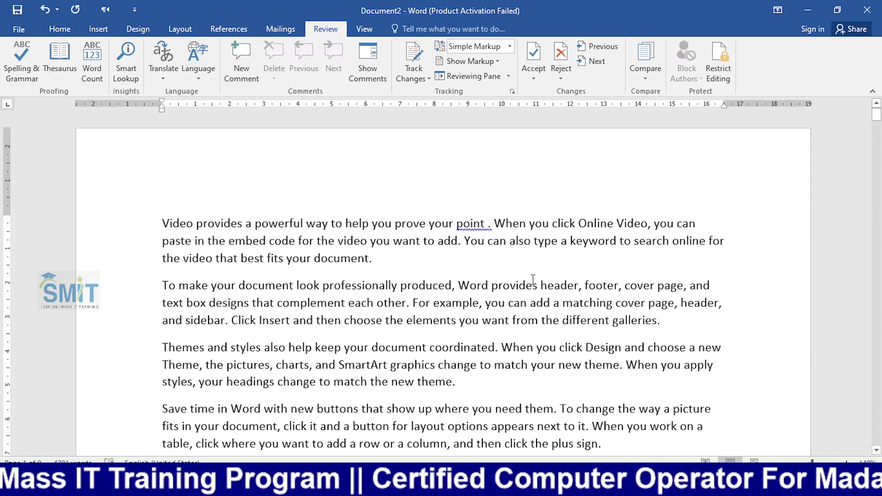
left_click(644, 286)
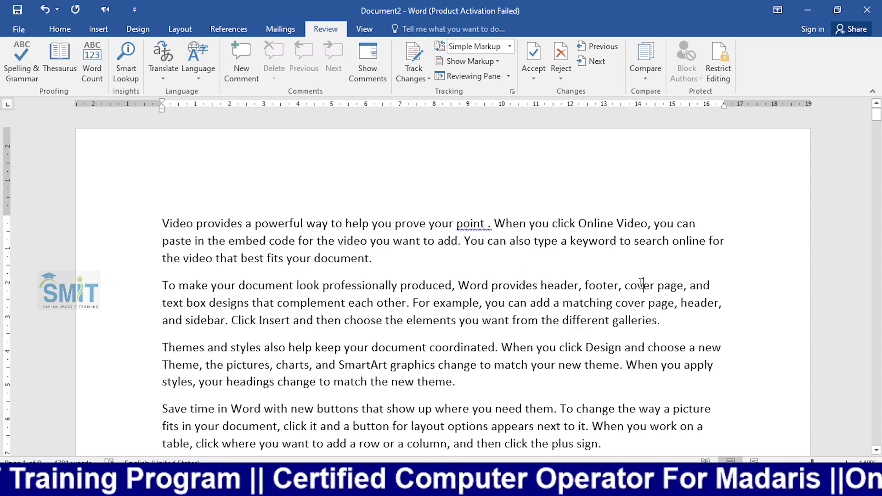
key("BackSpace")
- Inspect the 'point .' and 'coer' errors, then run Spelling & Grammar from the Review tab
left_click(642, 225)
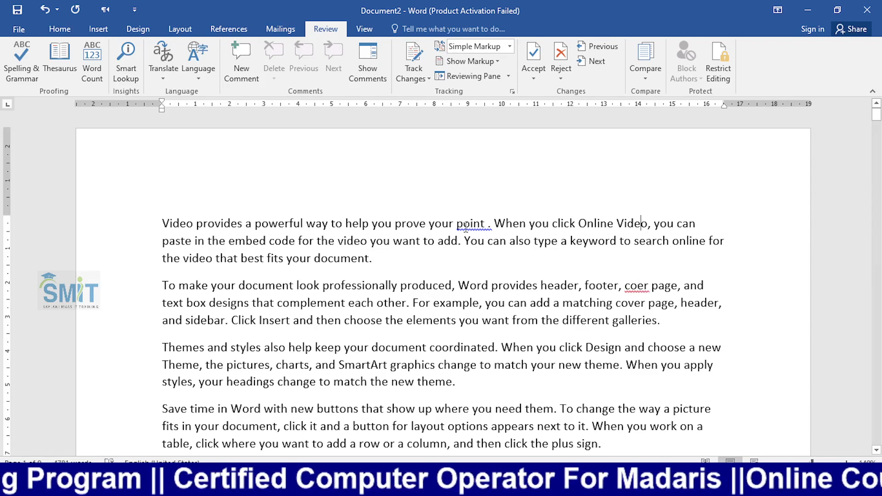
left_click_drag(432, 225, 493, 226)
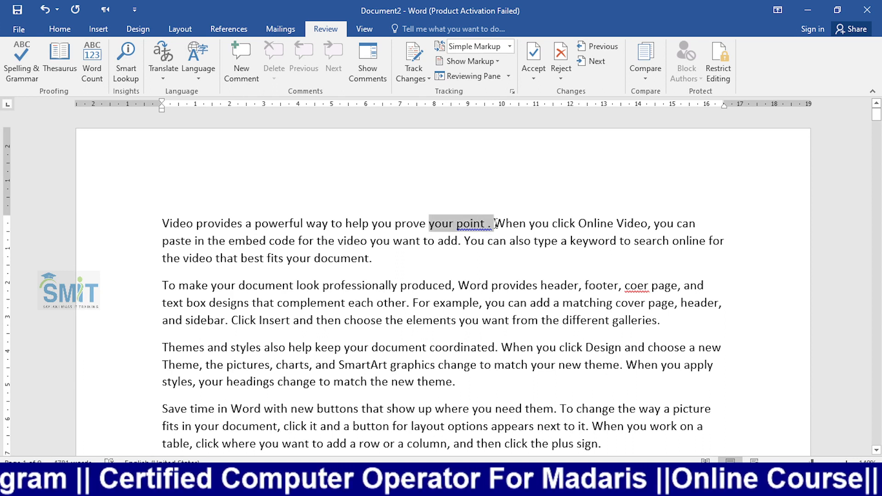
left_click(474, 230)
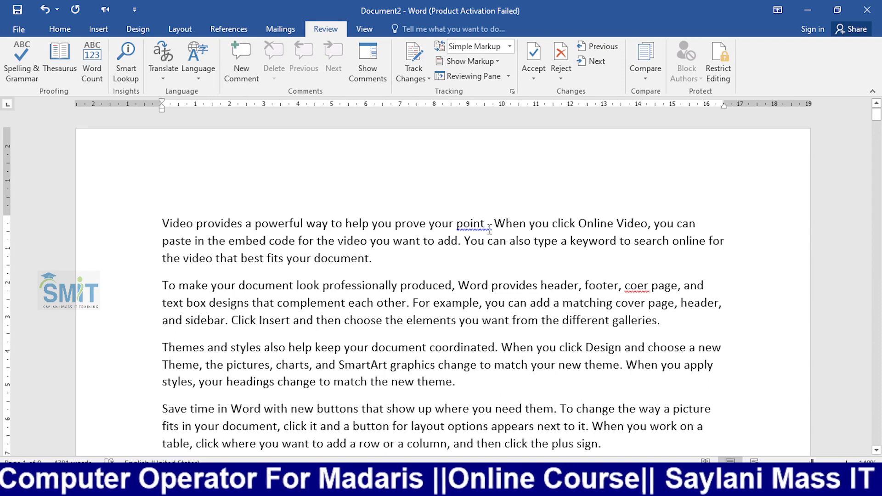
left_click_drag(492, 225, 457, 226)
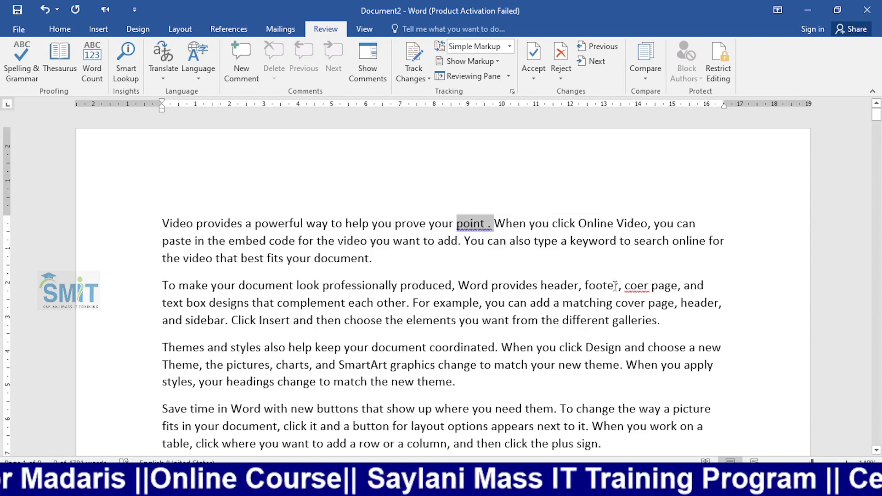
left_click_drag(625, 286, 651, 287)
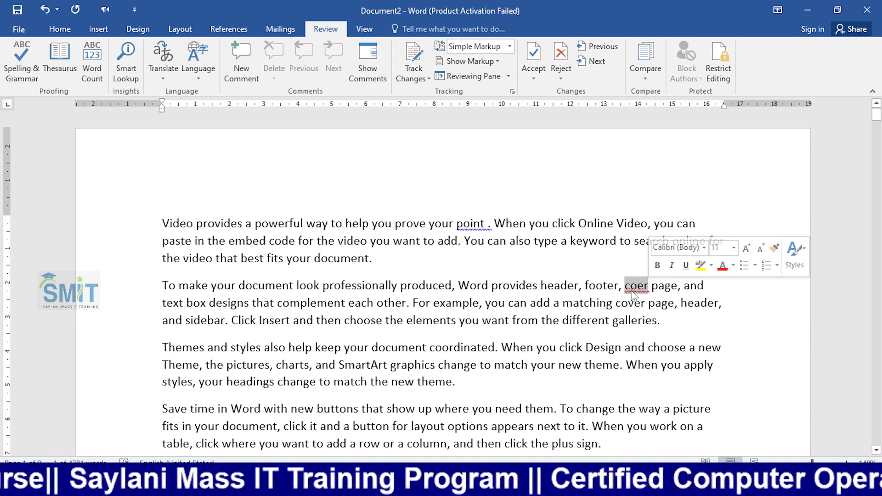
left_click(632, 289)
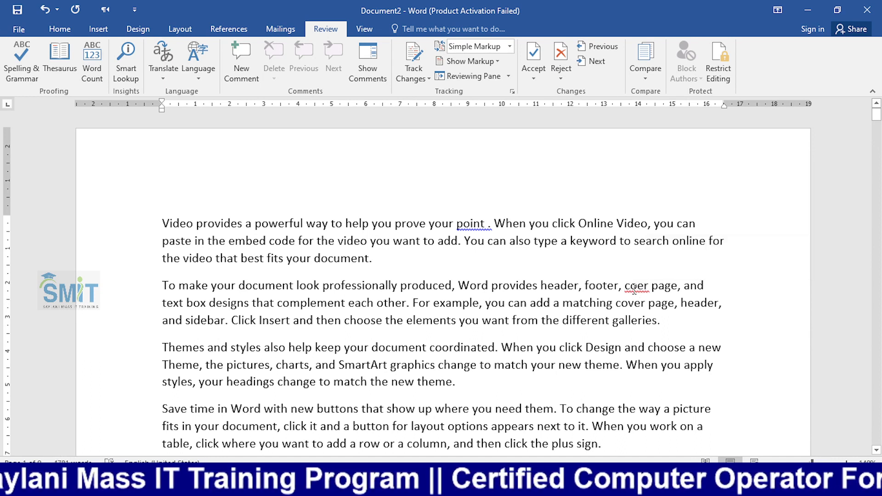
left_click(471, 224)
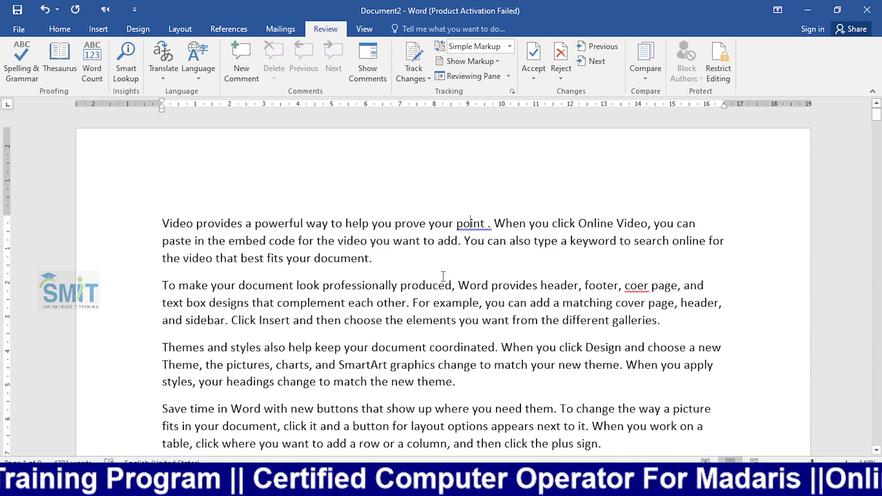
left_click(13, 59)
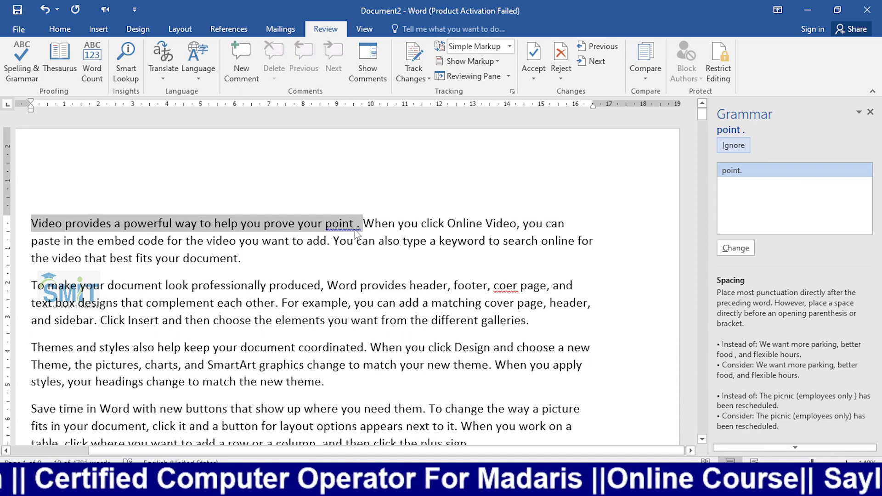
- Ignore the 'point .' and 'coer' flags and close the check-complete message
left_click(734, 148)
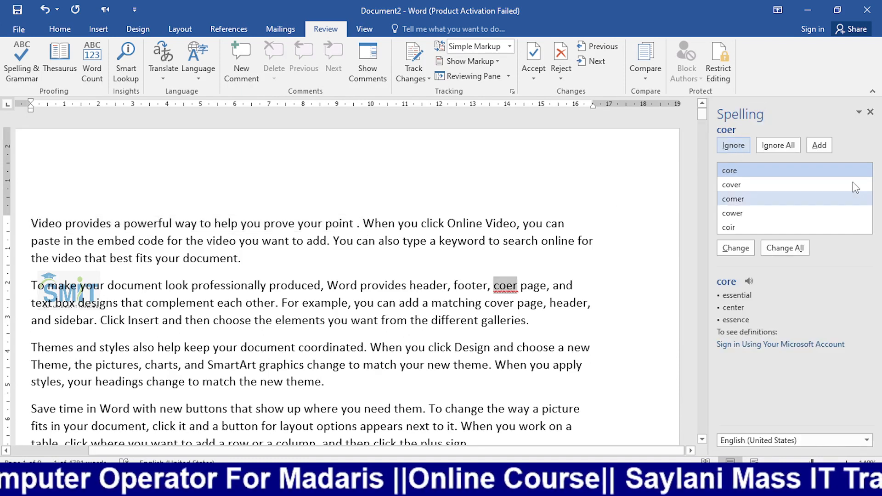
left_click(732, 145)
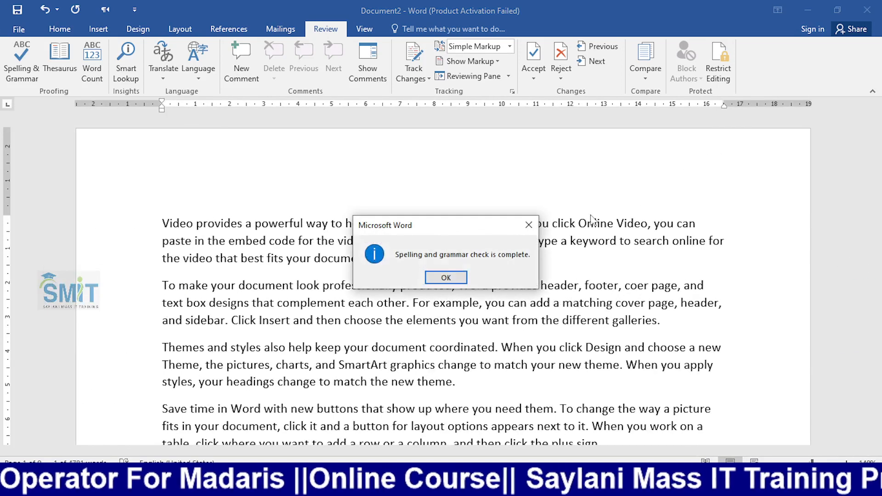
left_click(427, 277)
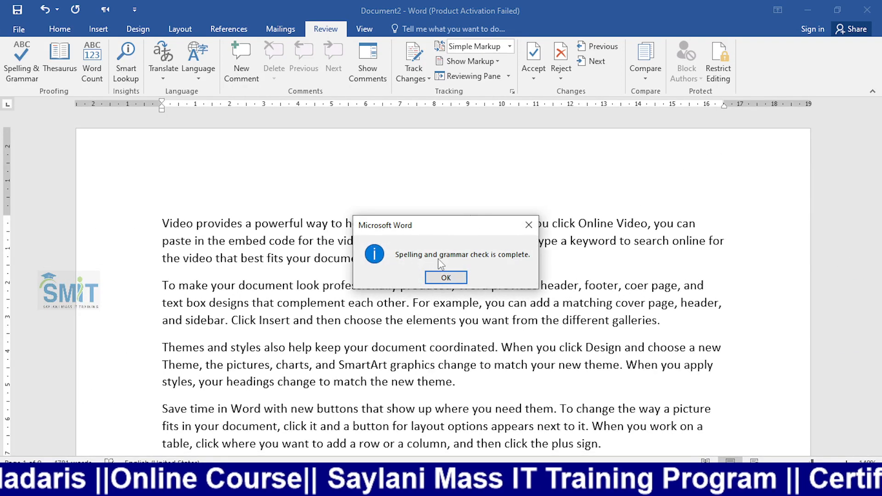
left_click(456, 276)
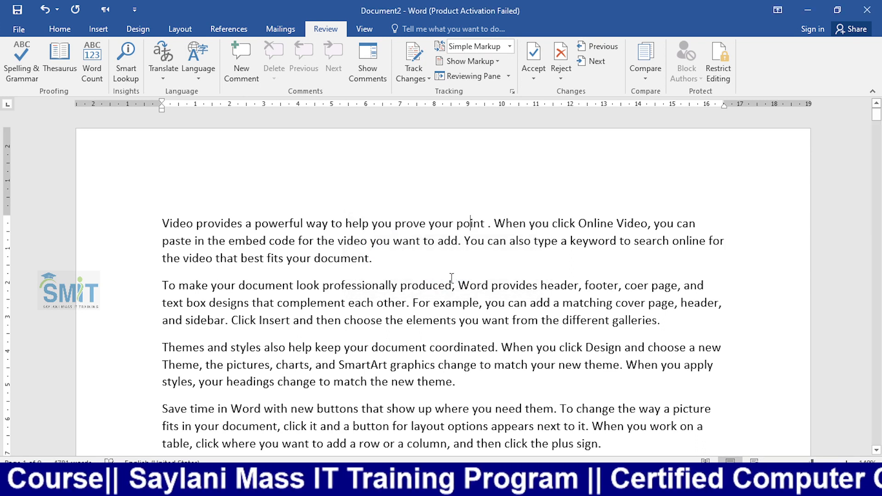
- Rerun the check with F7 and ignore the 'document .' spacing issue
left_click(367, 259)
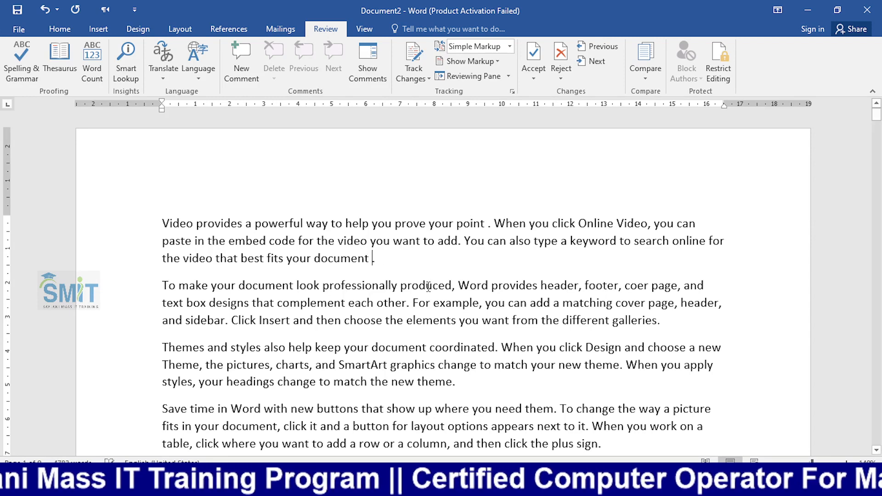
key("F7")
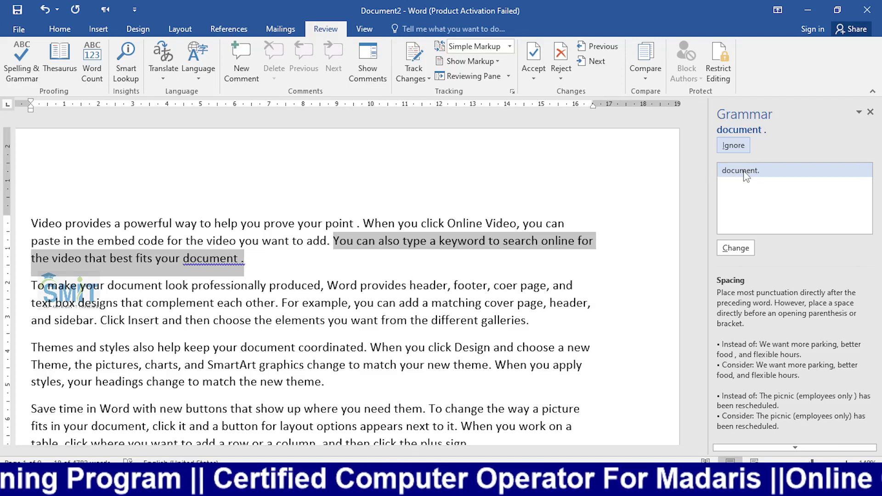
left_click(293, 219)
key("F7")
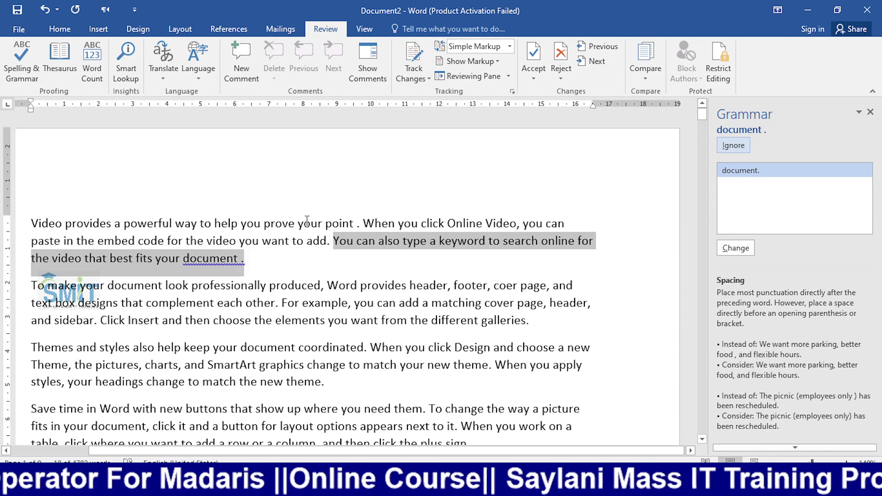
left_click(238, 220)
key("F7")
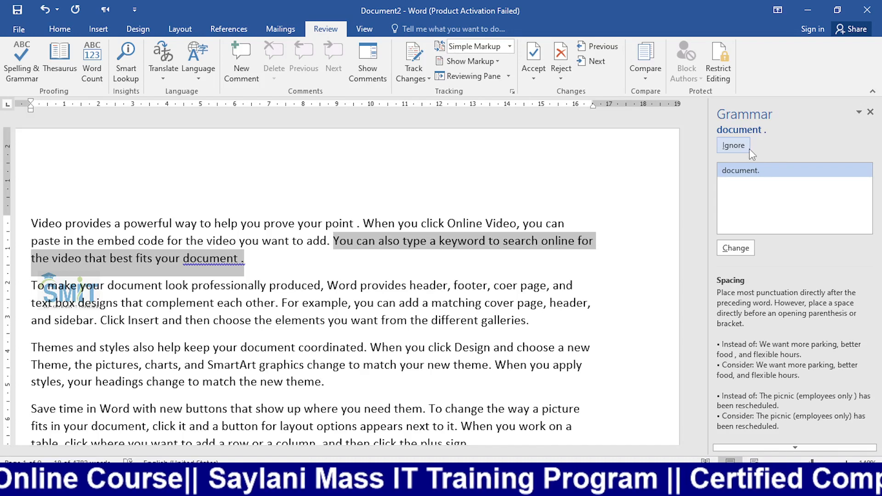
left_click(734, 146)
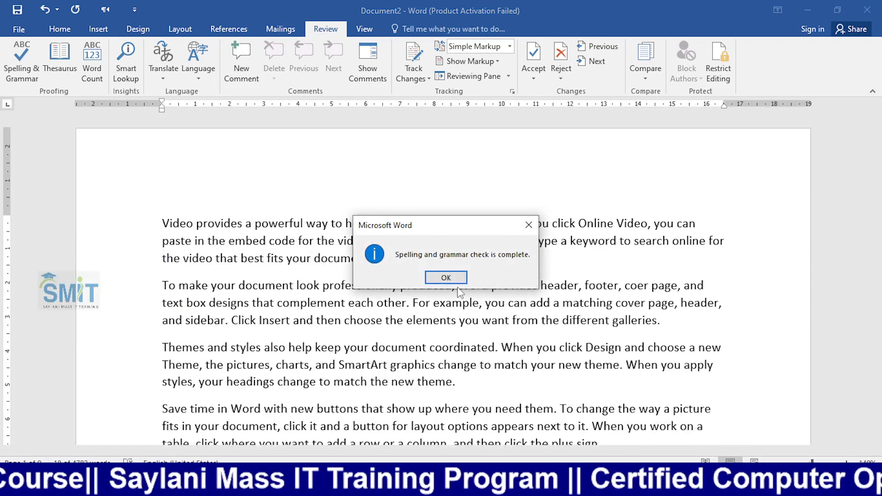
key("Return")
- Let the check fix 'each other .' to 'each other.', then misspell 'header' as 'heder'
left_click(407, 303)
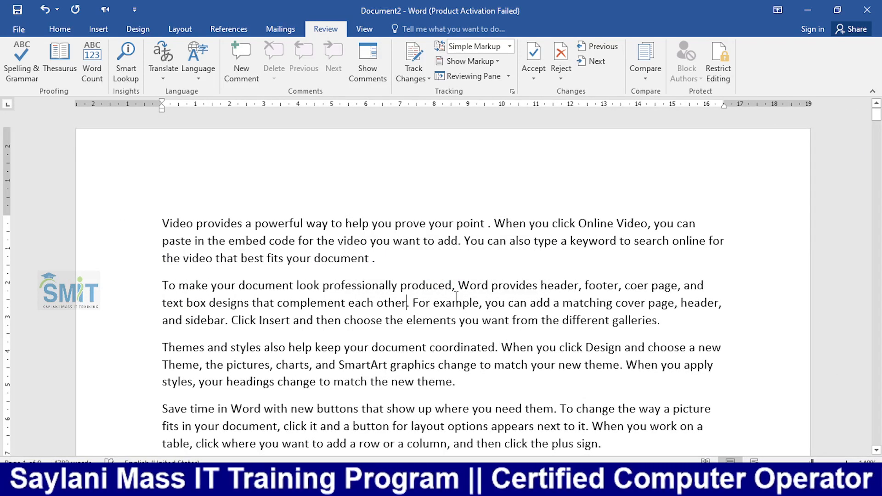
left_click(508, 285)
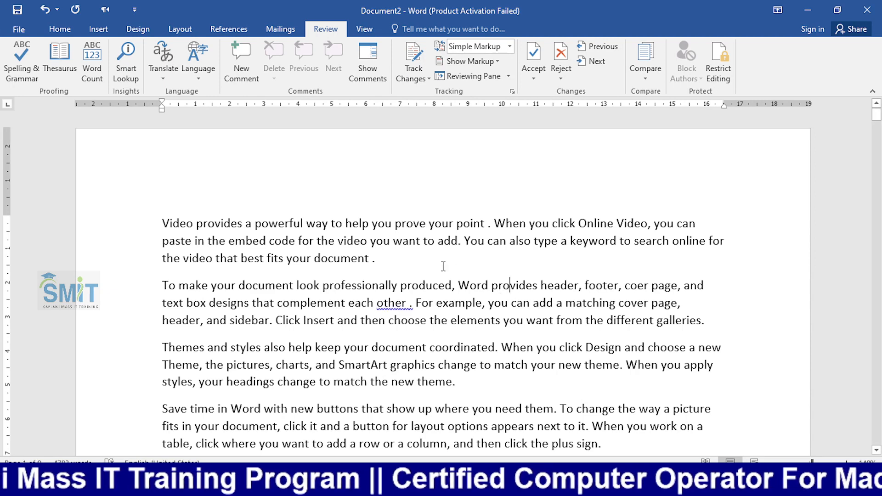
key("F7")
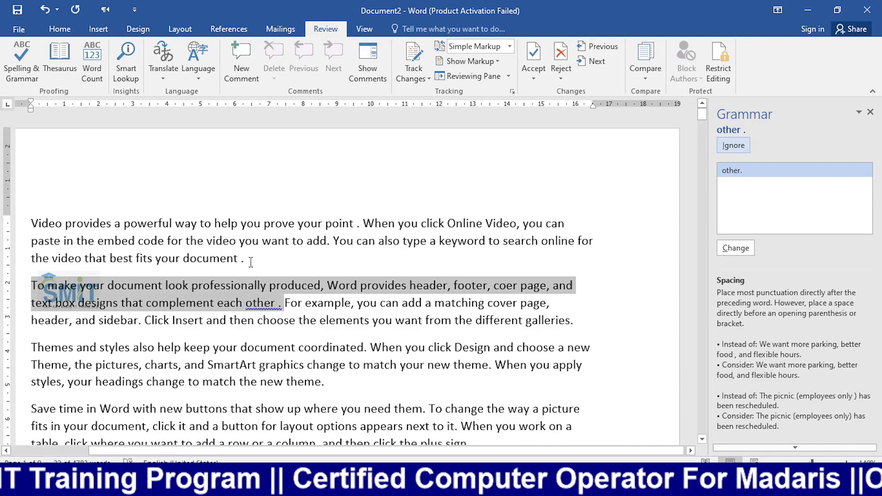
left_click(734, 250)
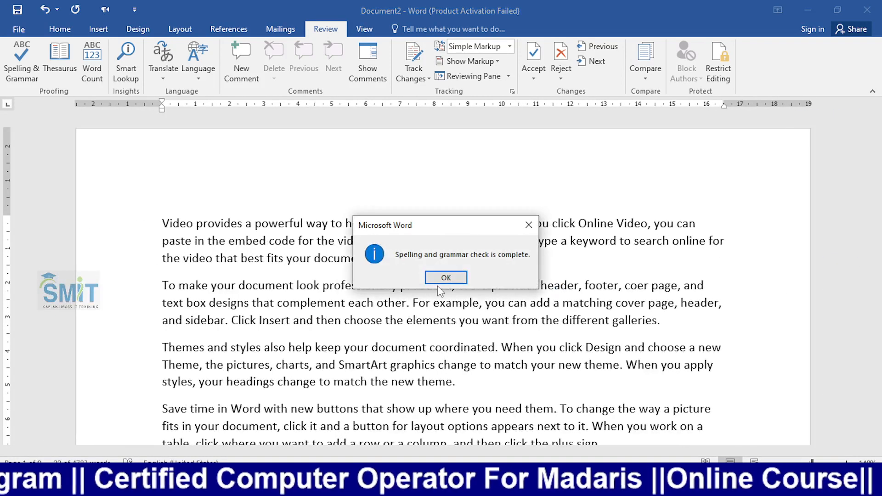
left_click(441, 285)
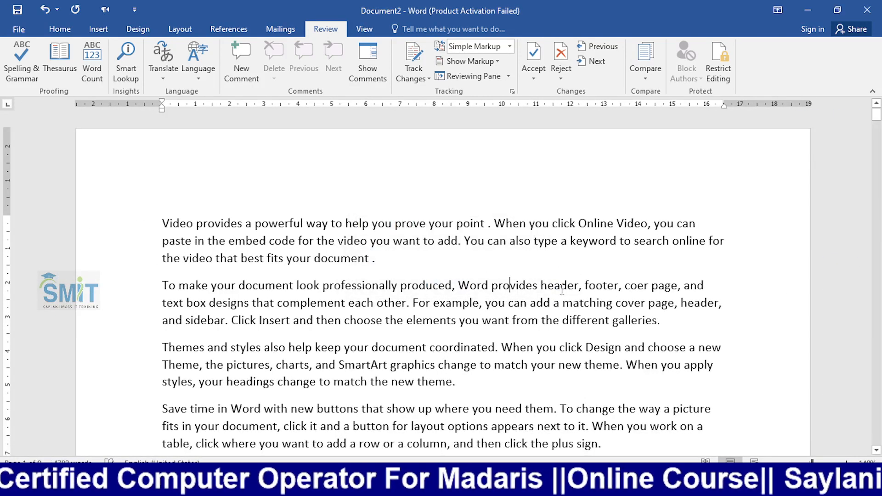
left_click(560, 285)
key("BackSpace")
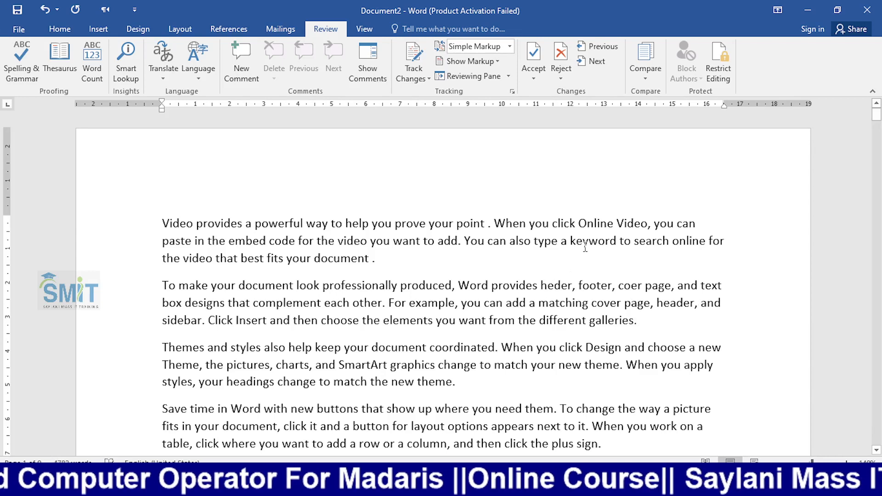
- Run the spelling check with F7, changing 'heder' to 'header' and 'coer' to 'cover'
left_click(584, 244)
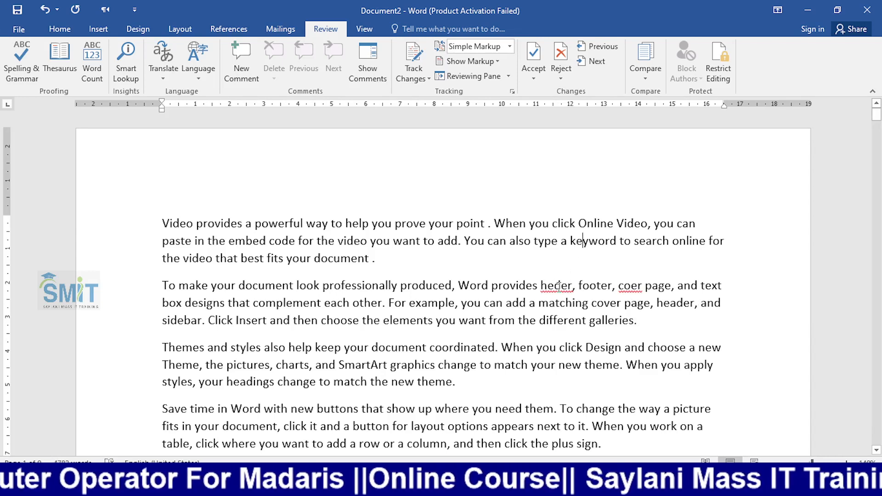
key("F7")
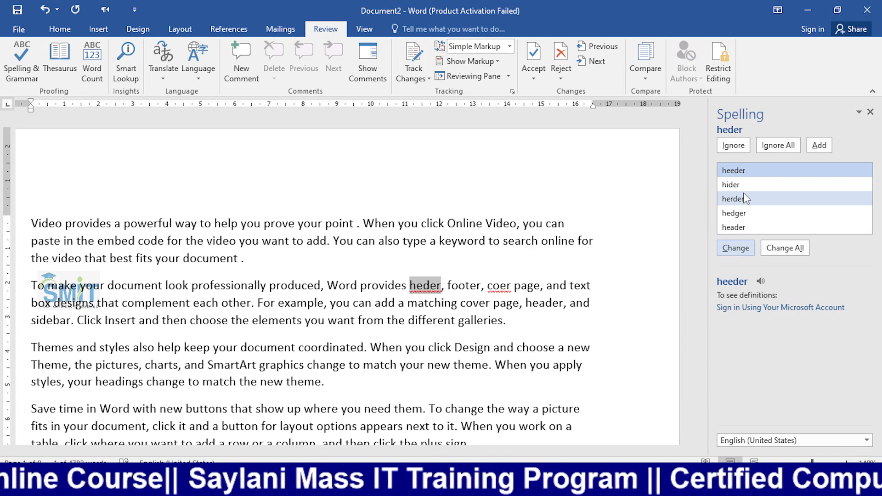
left_click(743, 227)
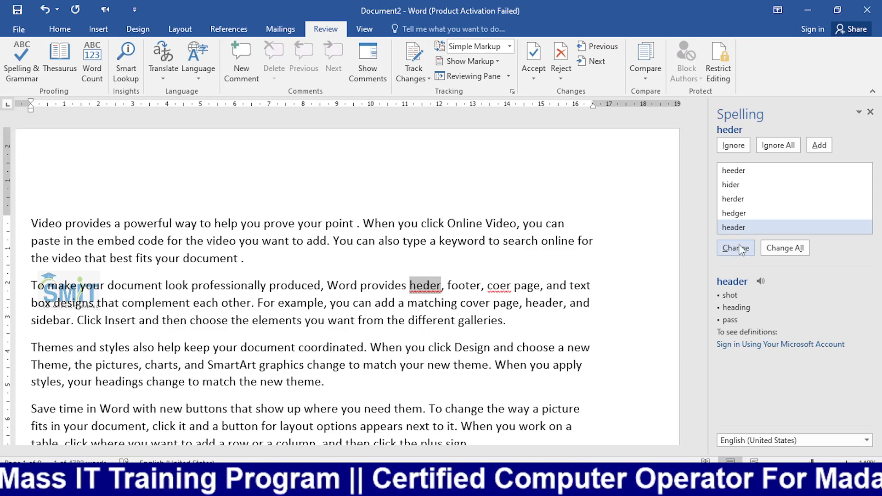
left_click(741, 249)
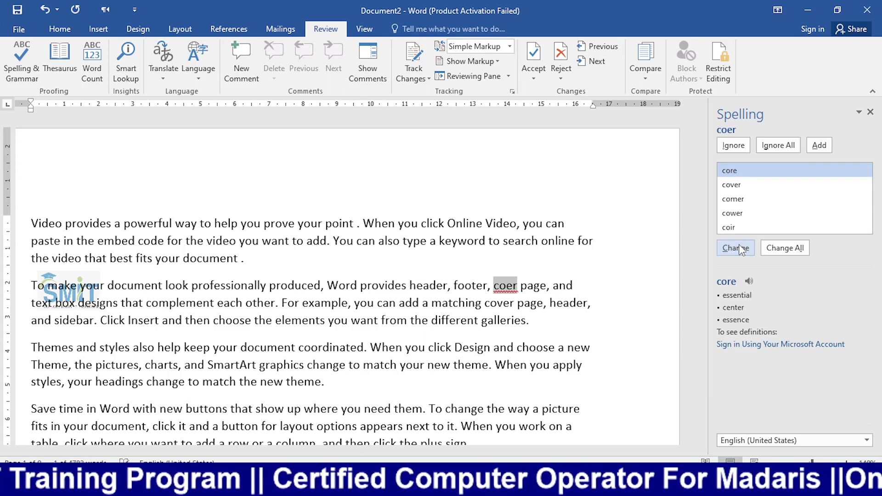
left_click(741, 184)
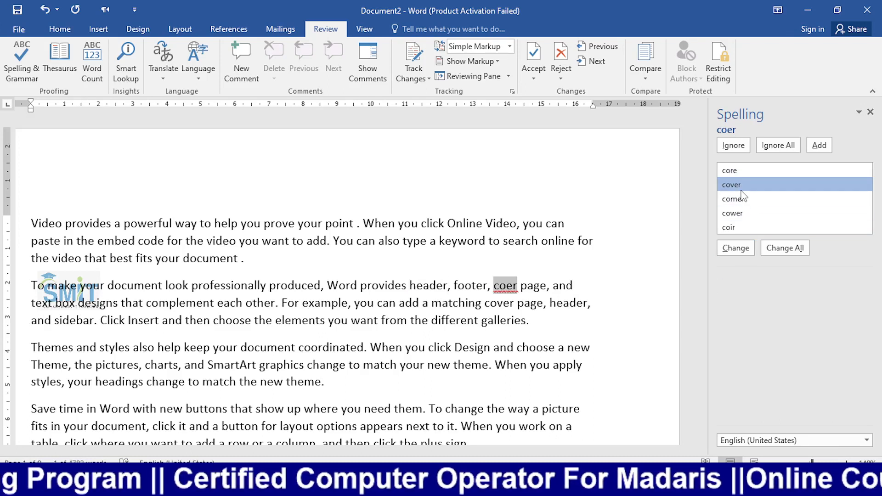
left_click(734, 245)
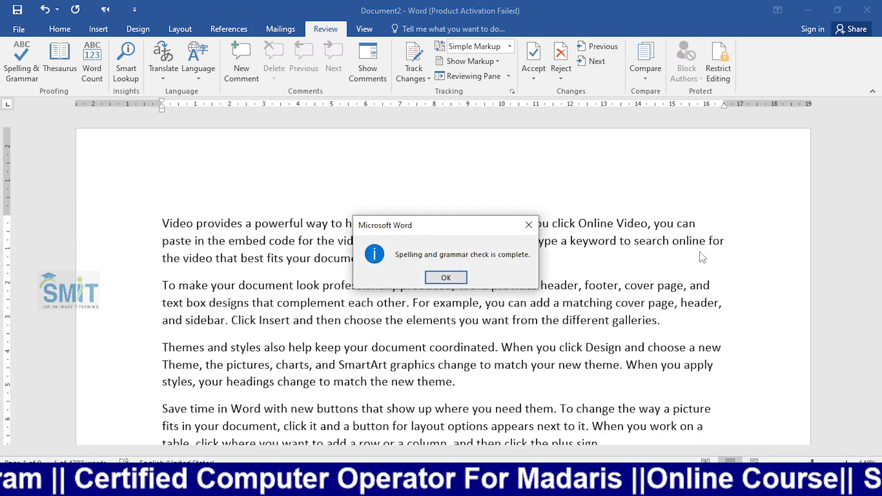
left_click(429, 276)
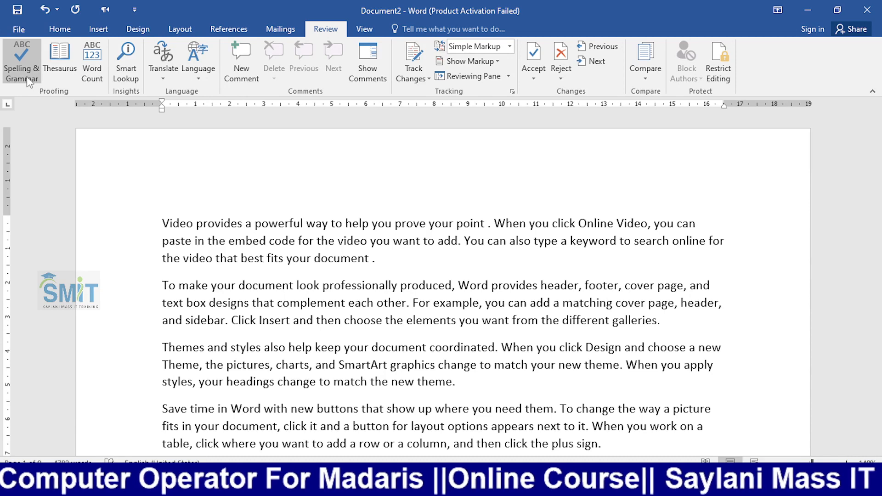
- Remove the space before the period after 'document' and start a new line below it
left_click(404, 255)
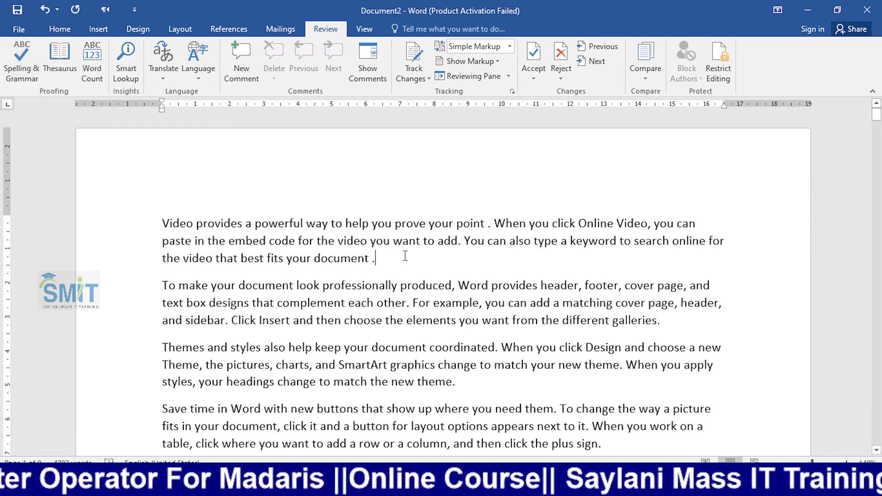
key("Return")
key("Left")
key("Left")
key("Left")
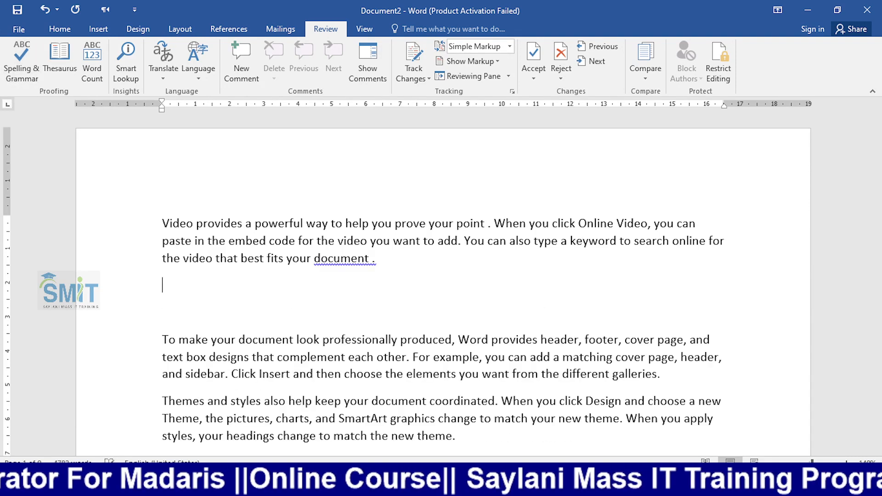
key("BackSpace")
key("End")
key("Return")
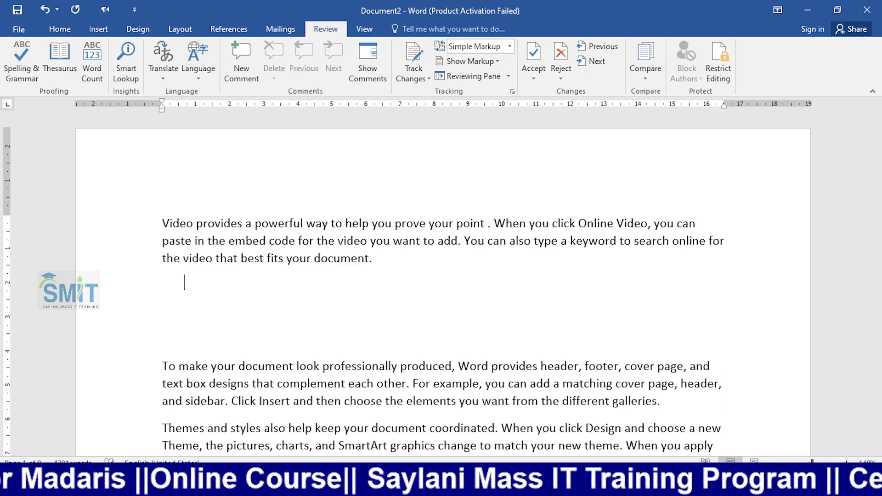
- Type a first name on the new line and add it to the dictionary with F7
type("rizwan")
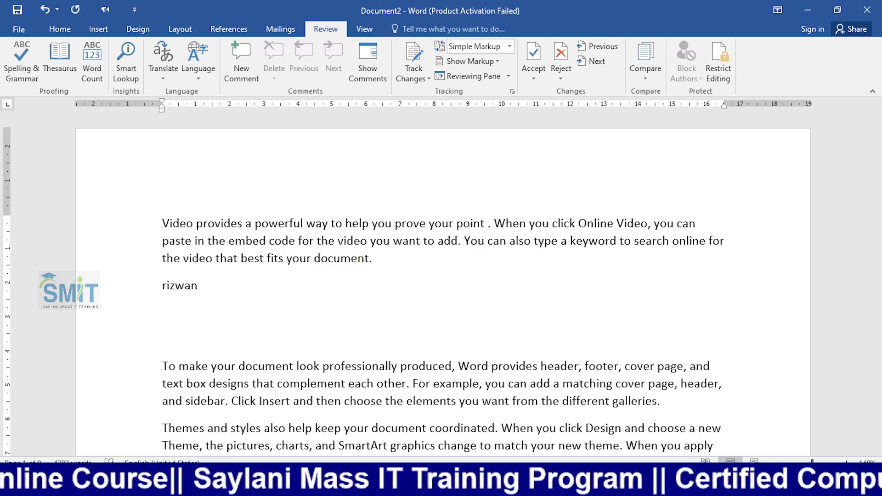
key("Return")
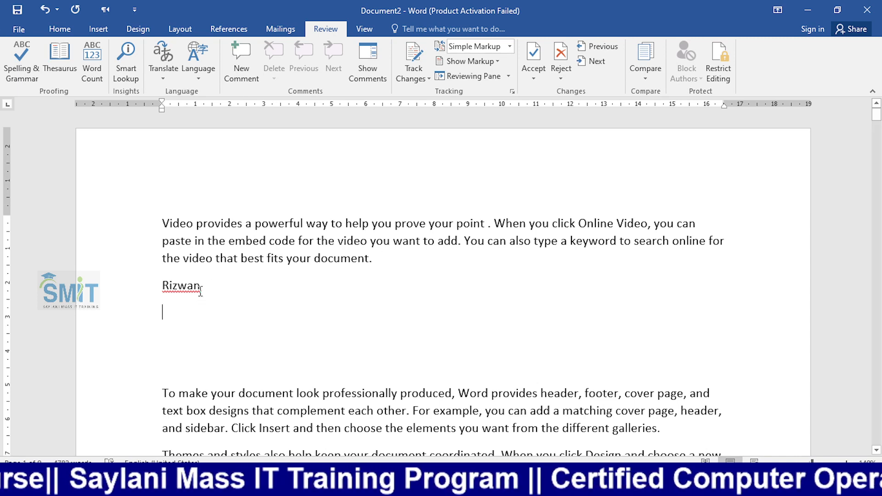
double_click(176, 288)
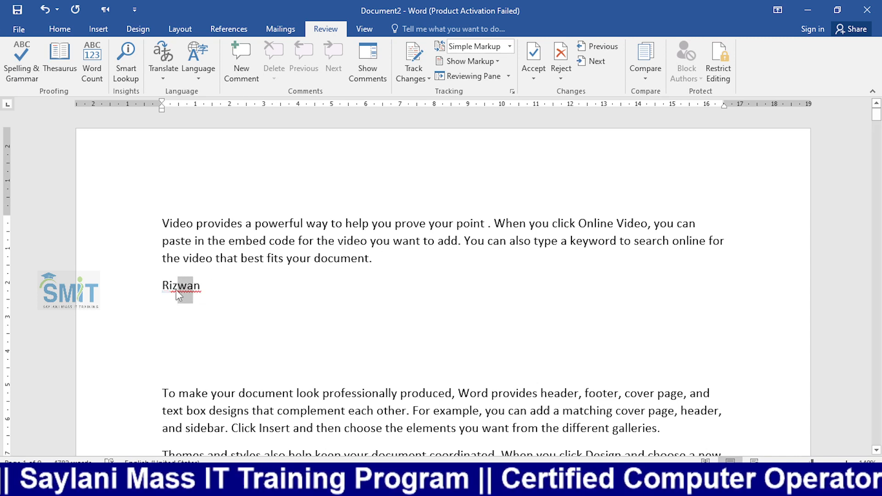
left_click(203, 286)
double_click(202, 286)
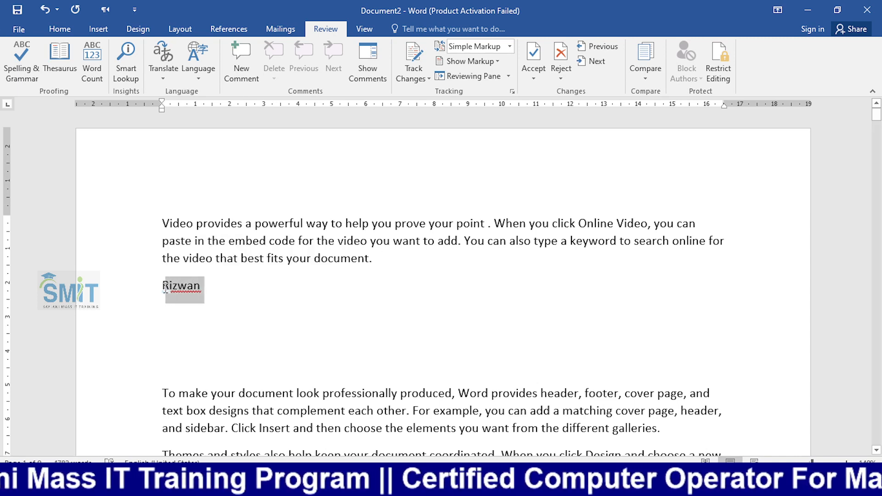
left_click(219, 296)
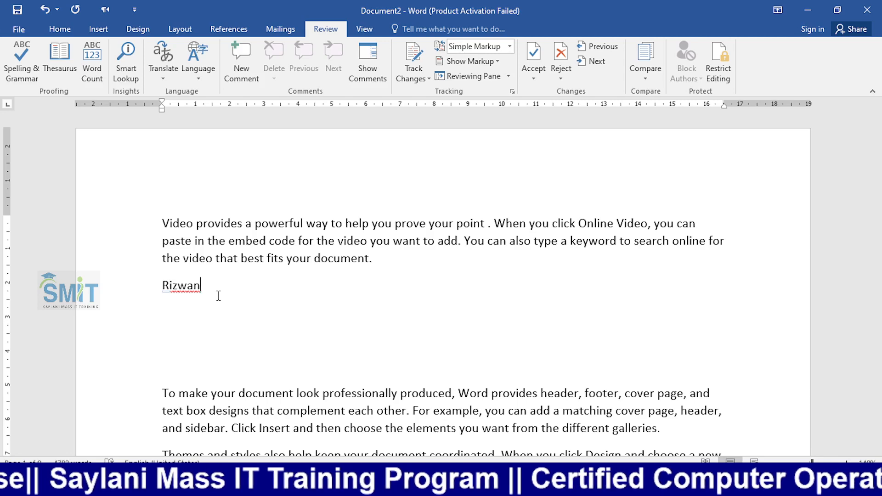
key("F7")
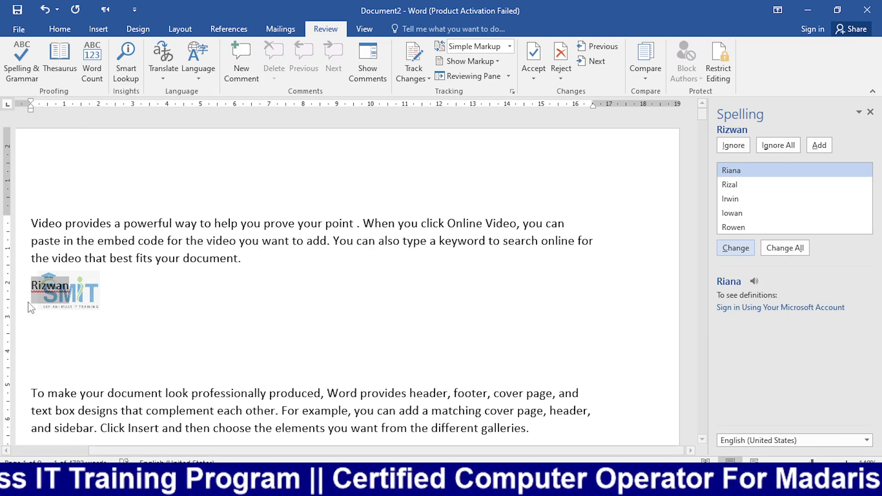
left_click(818, 145)
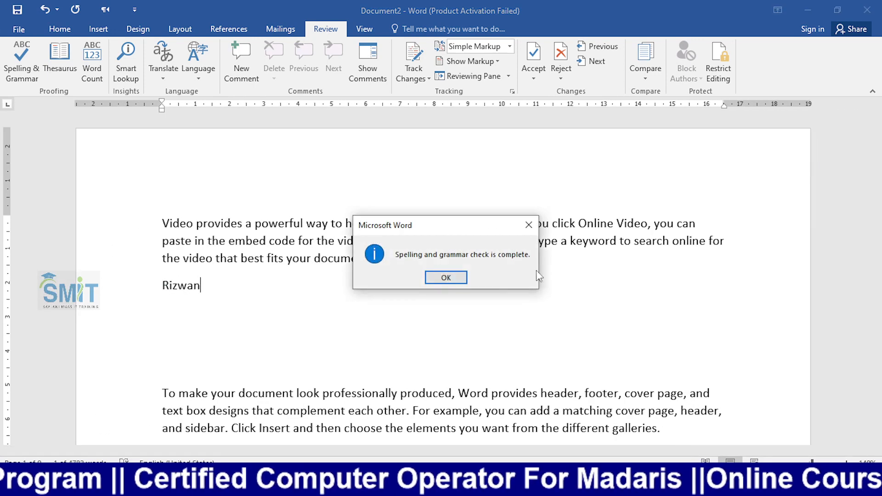
left_click(452, 278)
- Type two more first-name lines below the existing name
key("Return")
key("Return")
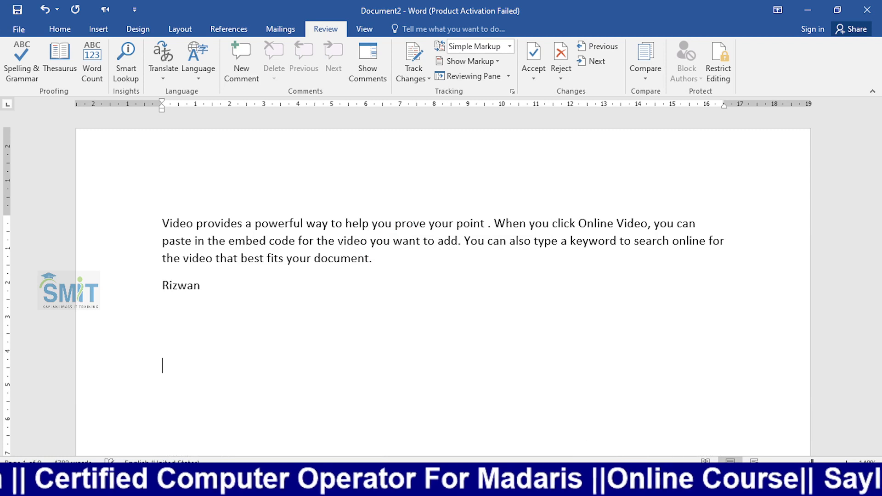
type("rizwan")
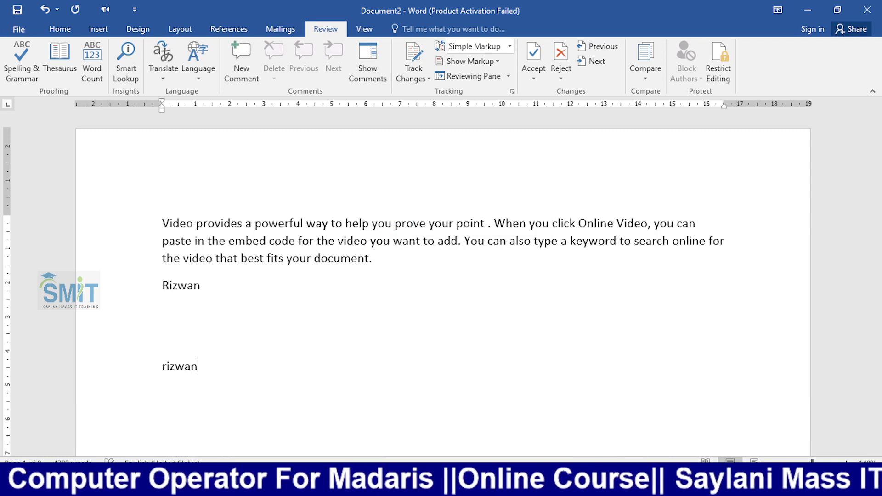
key("Return")
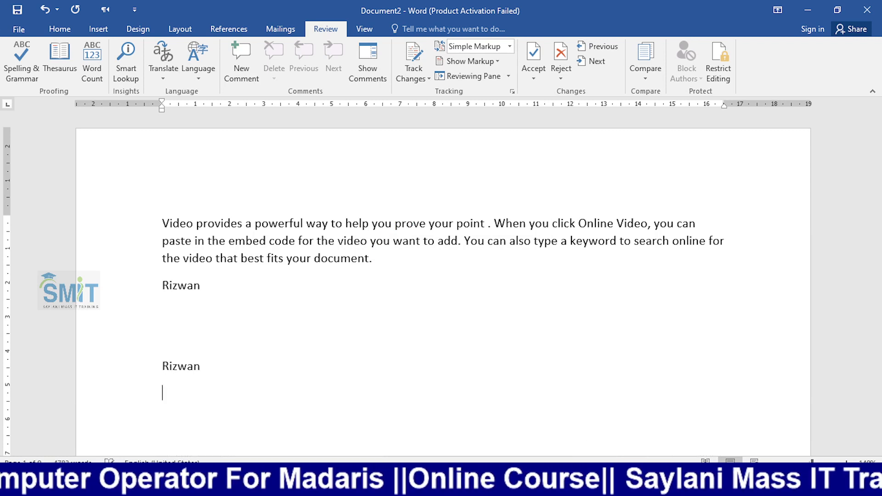
type("asad")
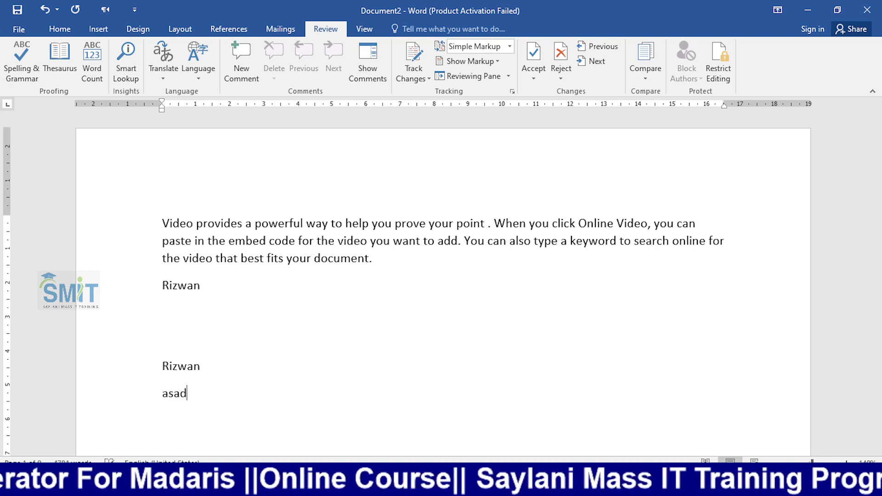
key("Return")
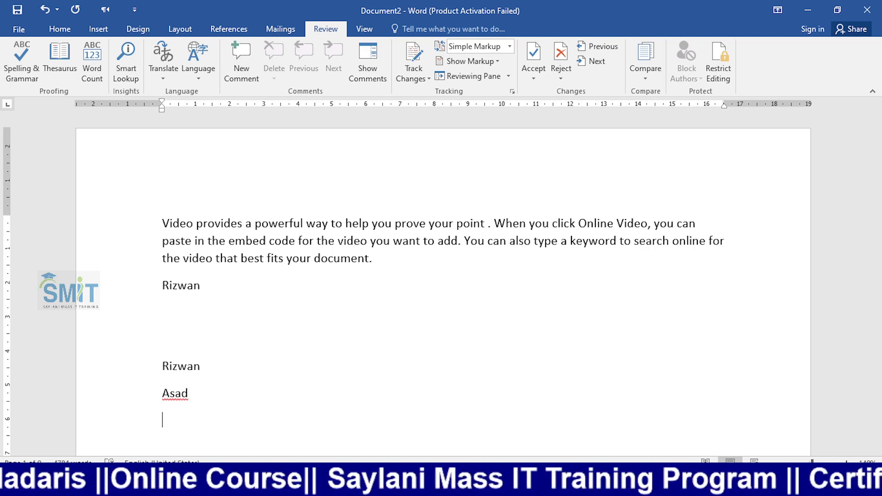
- Delete the extra name and blank lines and restore the 'T' in 'To make your document'
left_click(163, 393)
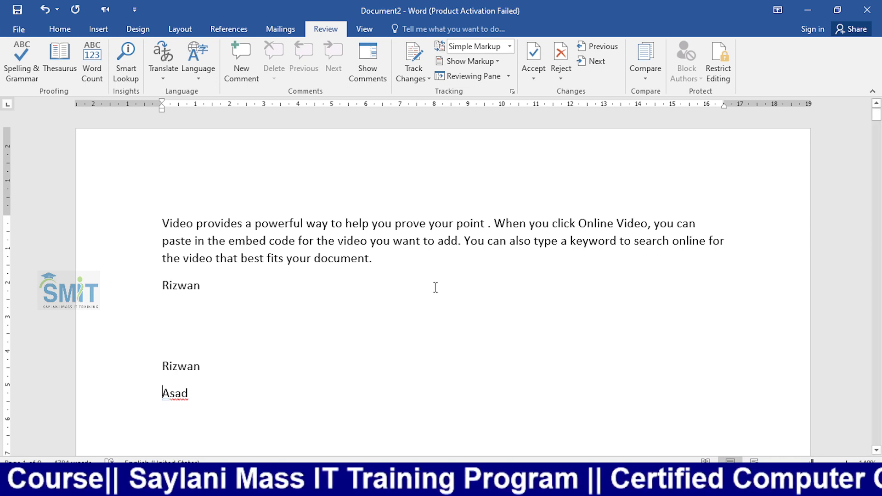
left_click_drag(193, 397, 129, 327)
key("Delete")
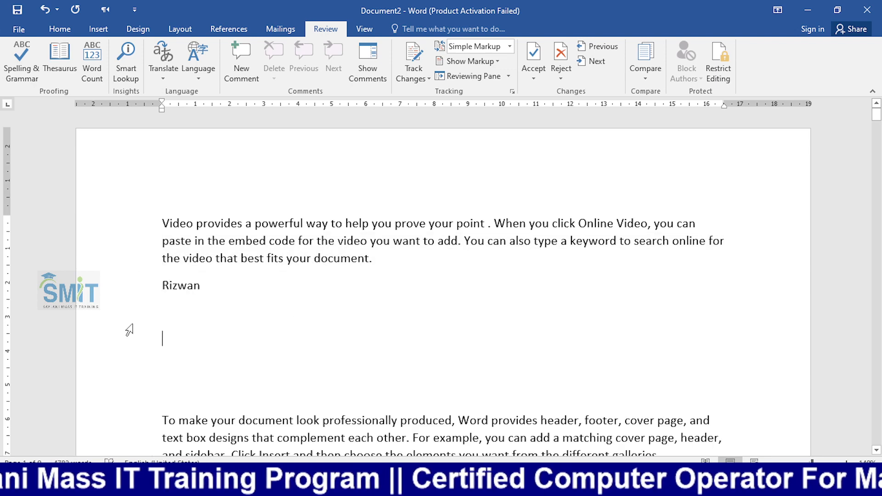
key("Down")
key("Down")
key("Delete")
key("Delete")
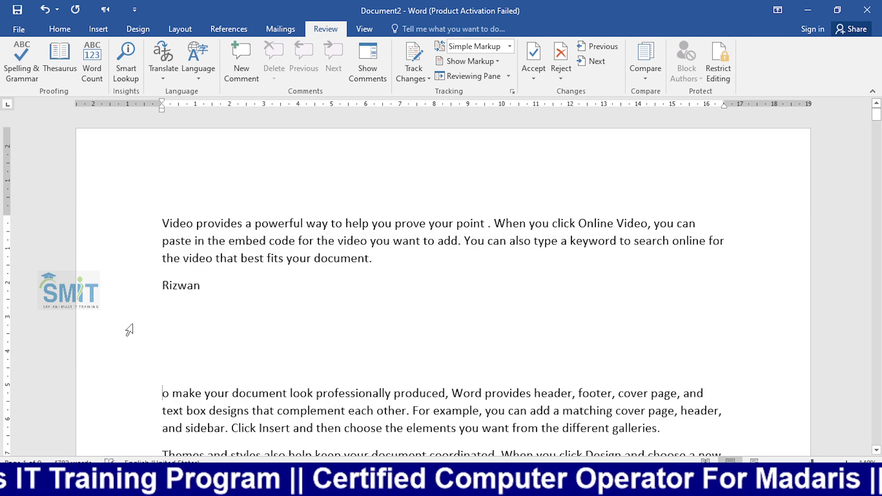
key("BackSpace")
key("BackSpace")
key("BackSpace")
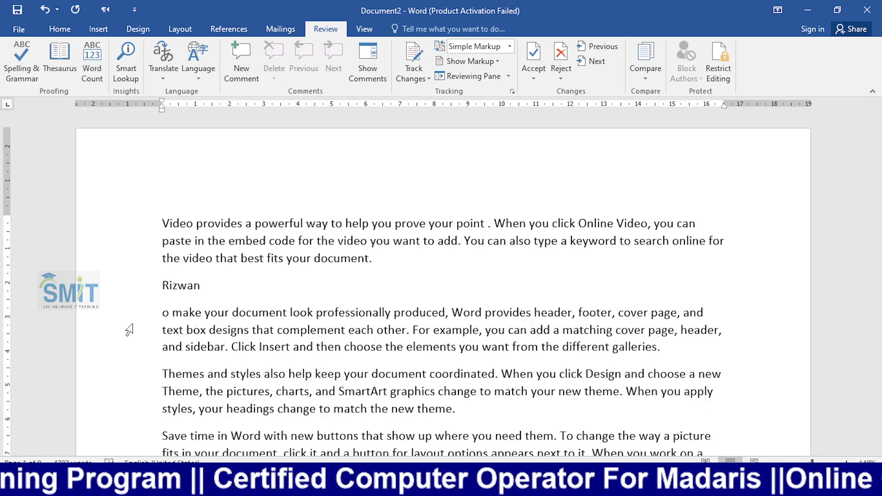
type("T")
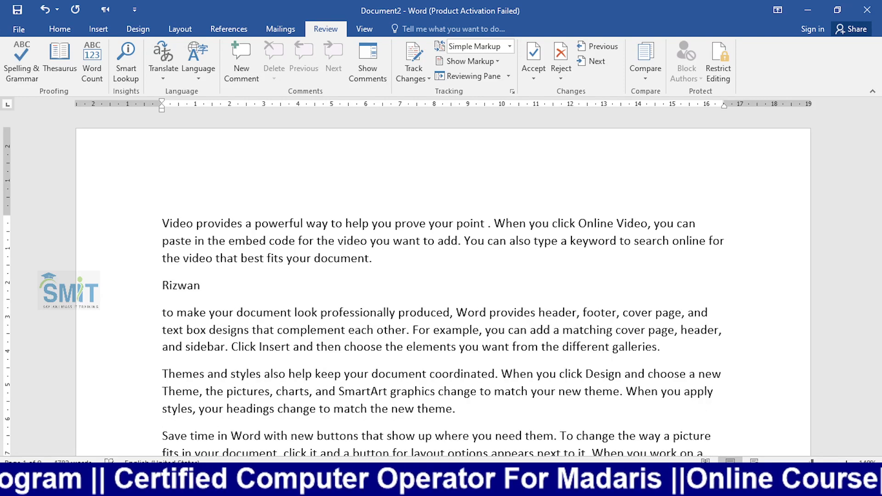
key("Return")
key("BackSpace")
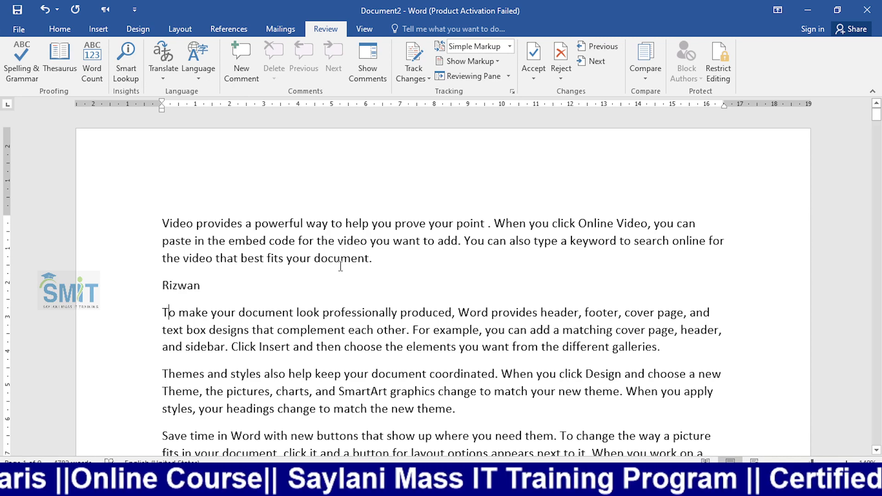
scroll(339, 266, "down", 6)
scroll(339, 272, "up", 4)
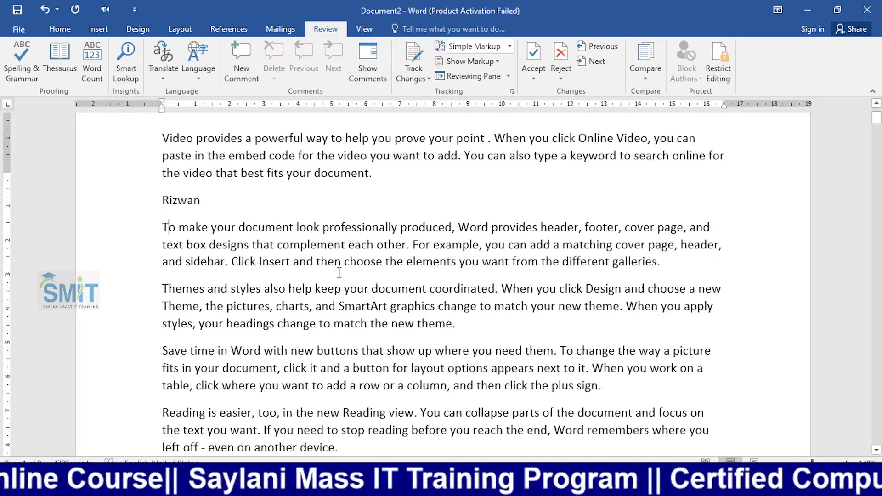
scroll(339, 271, "up", 2)
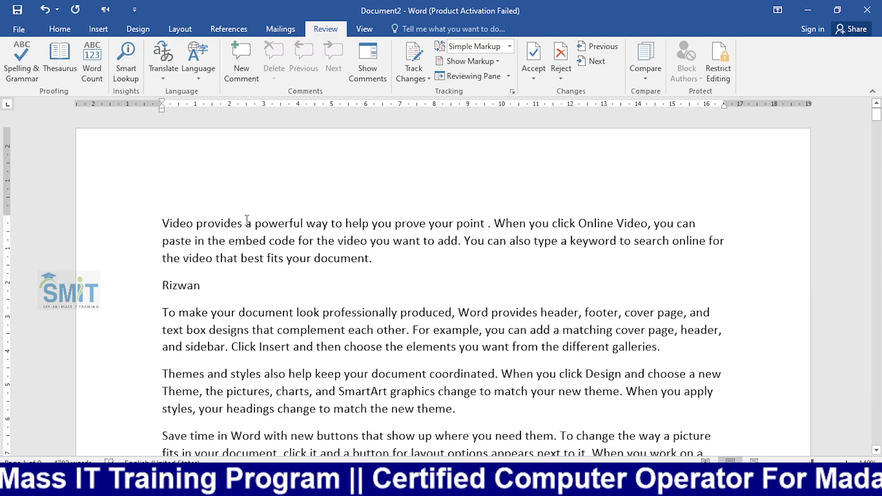
left_click(94, 72)
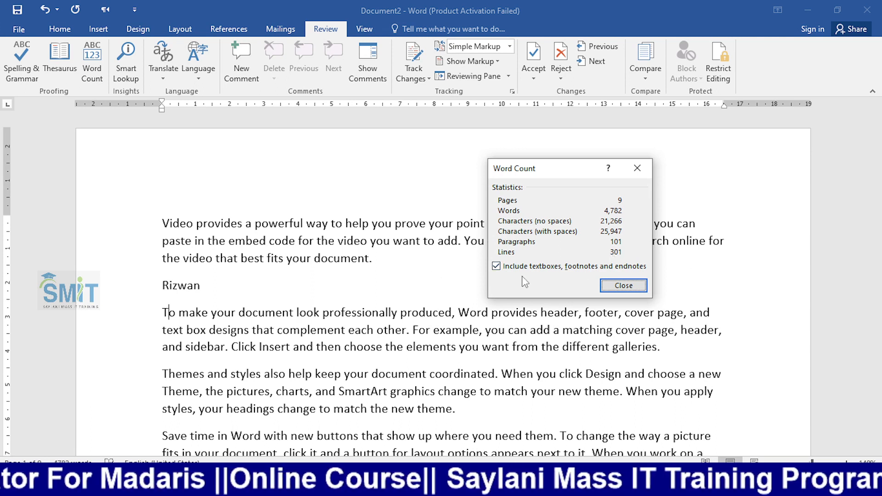
left_click(496, 267)
left_click(496, 267)
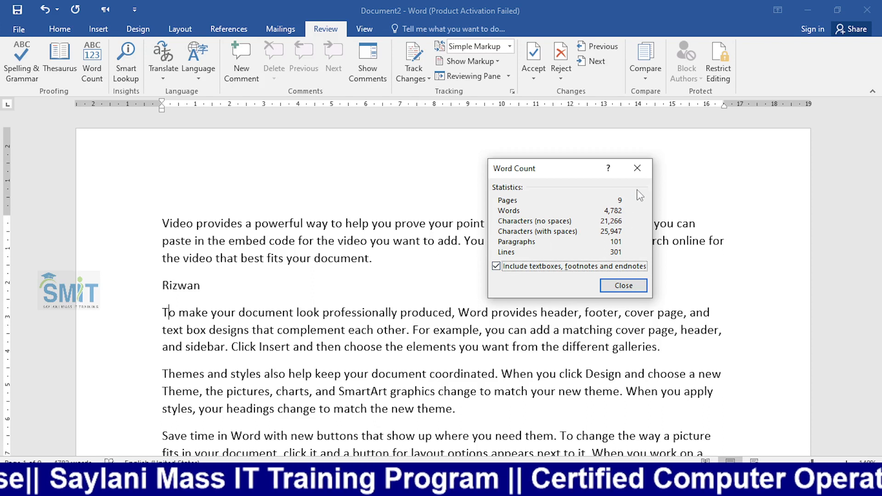
left_click(637, 168)
left_click(395, 260)
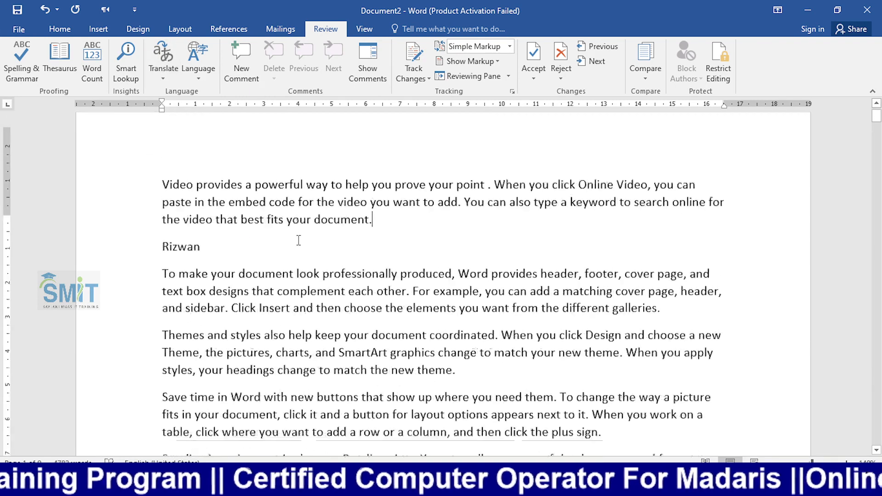
left_click_drag(375, 258, 161, 230)
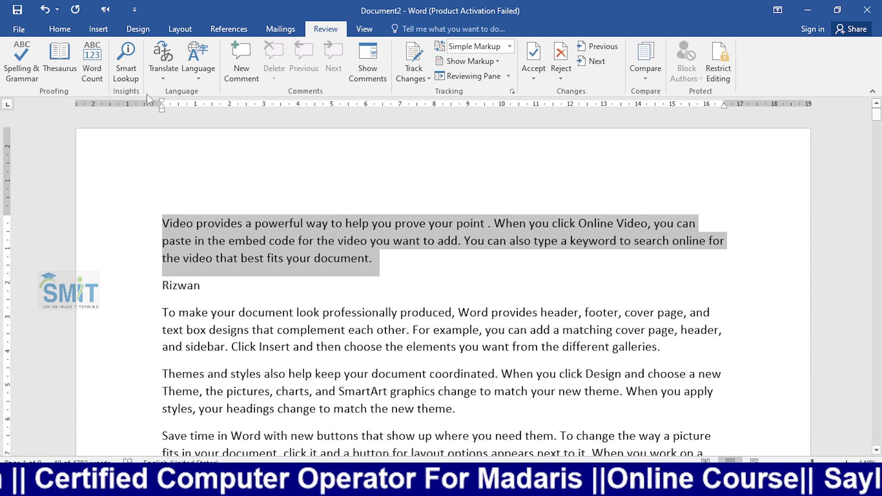
left_click(169, 76)
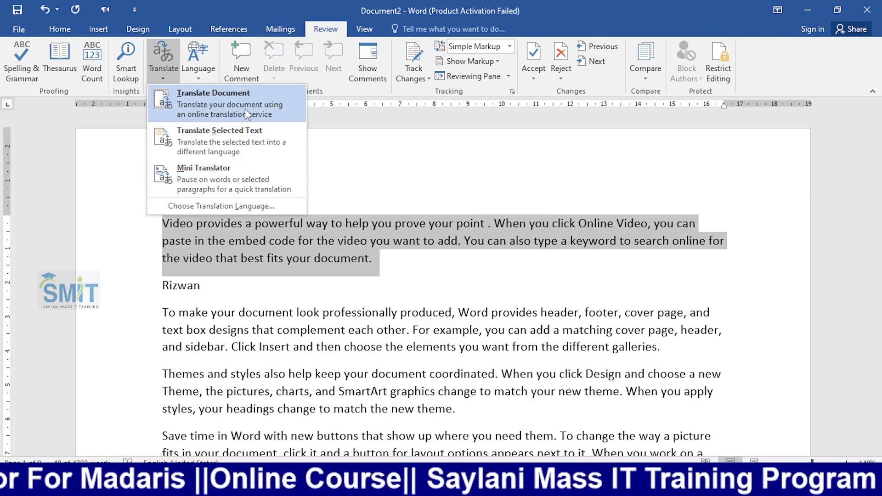
left_click(226, 131)
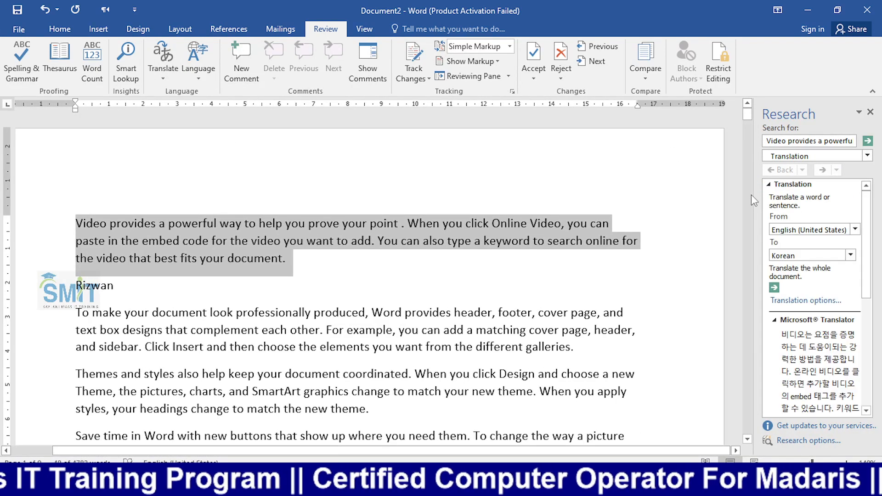
left_click_drag(754, 201, 626, 202)
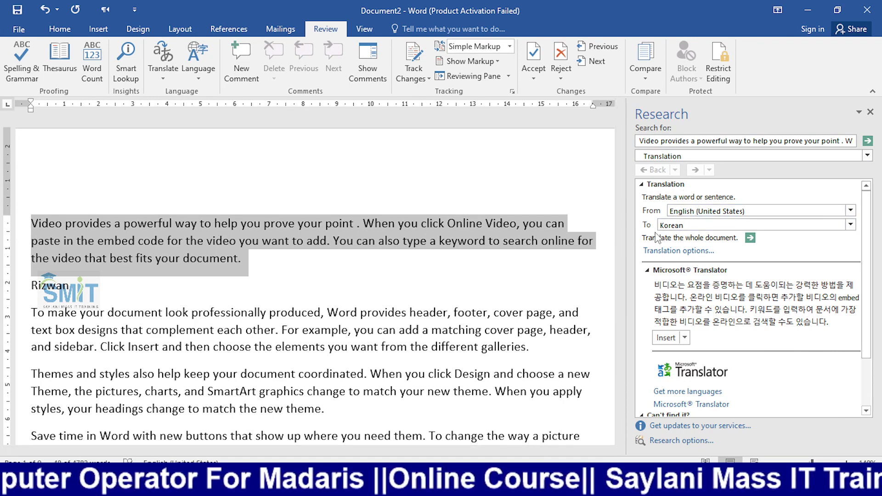
left_click(850, 224)
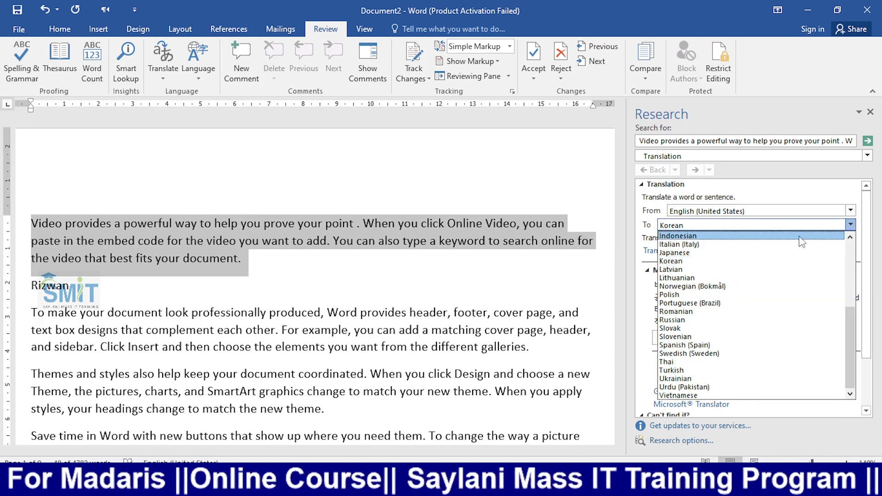
key("u")
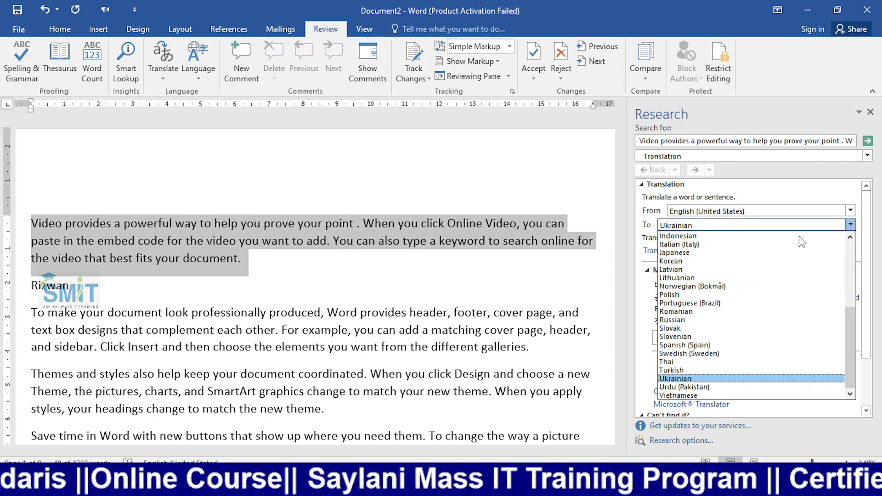
key("Down")
key("Return")
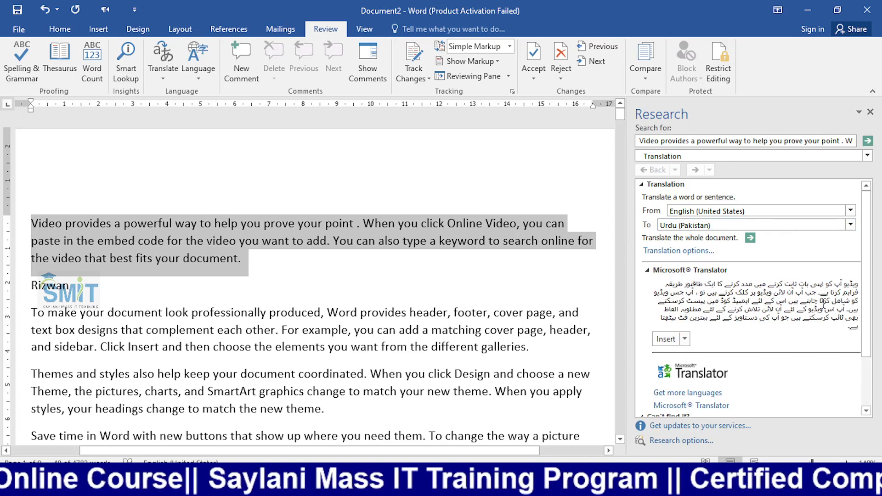
left_click(666, 339)
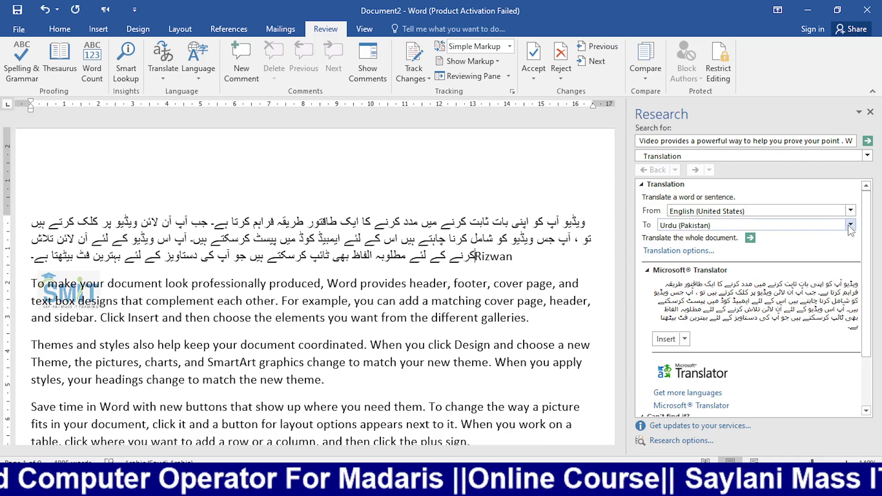
key("ctrl+z")
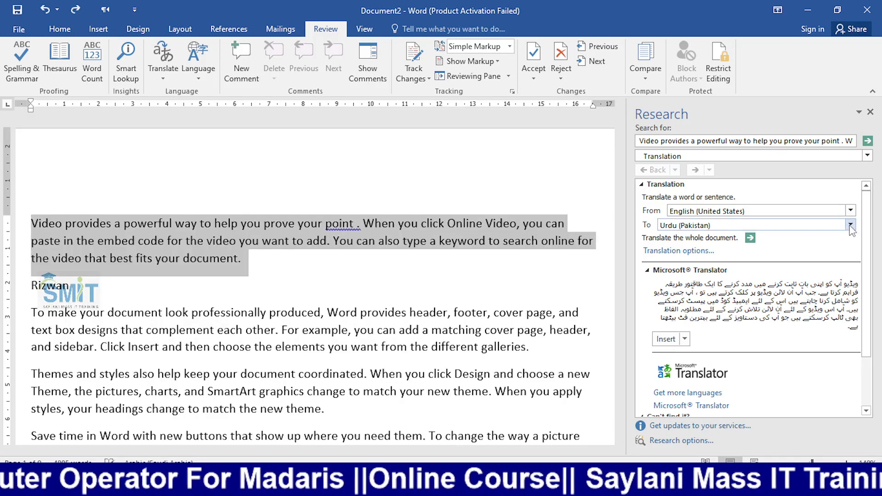
left_click(851, 224)
scroll(846, 239, "up", 10)
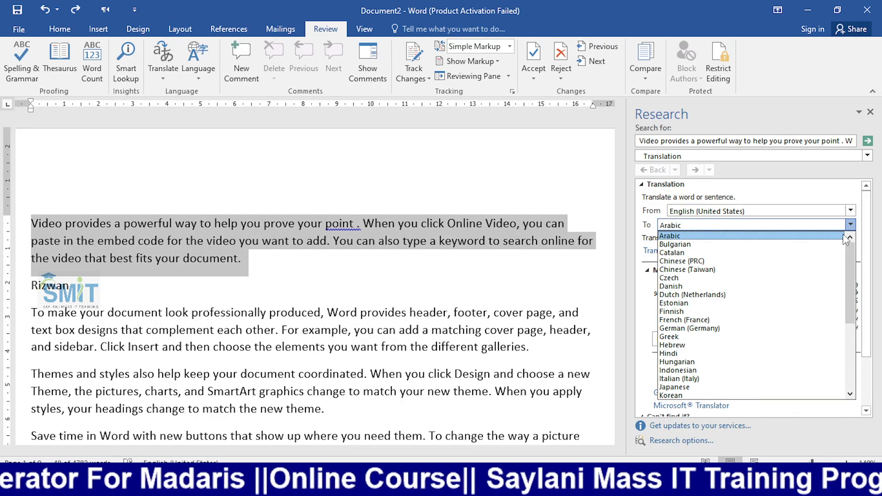
left_click(814, 236)
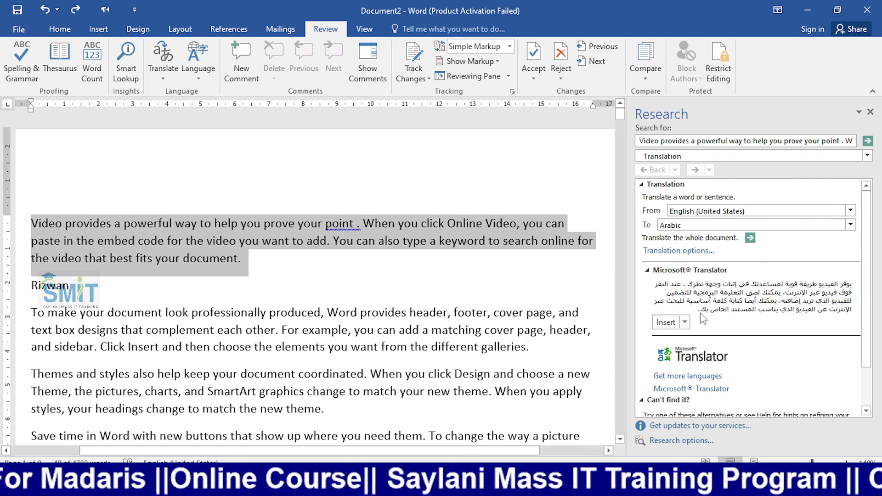
left_click(672, 322)
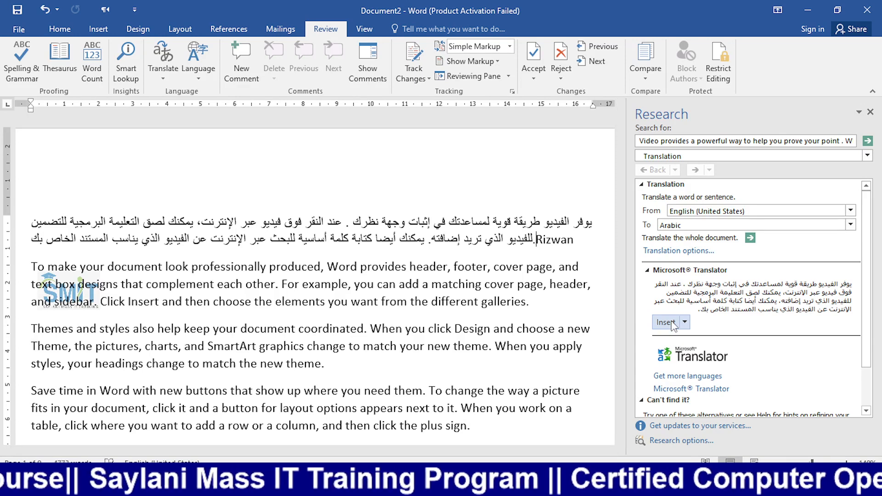
key("ctrl+z")
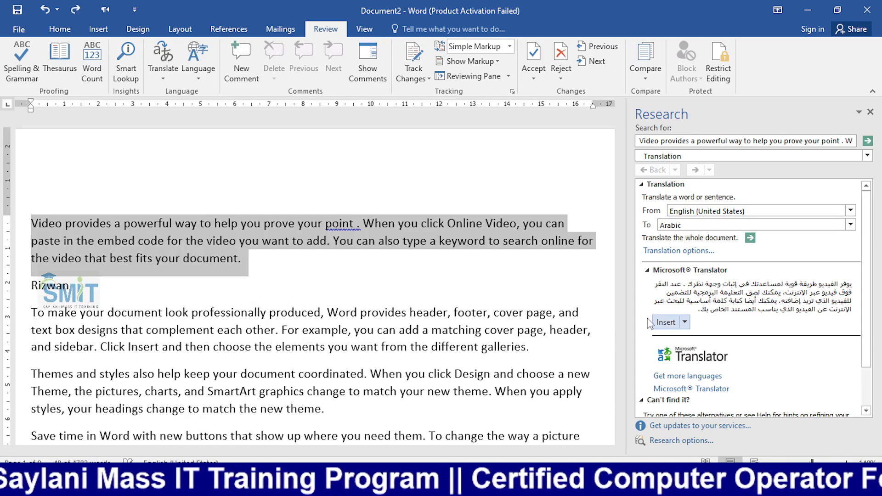
left_click(869, 113)
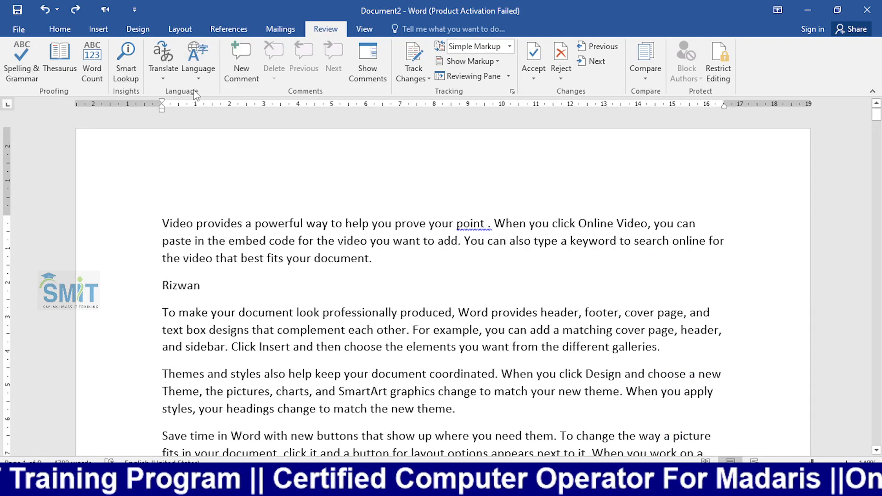
- Check the Review Language options, then switch to OBS Studio's Camera scene
left_click(198, 75)
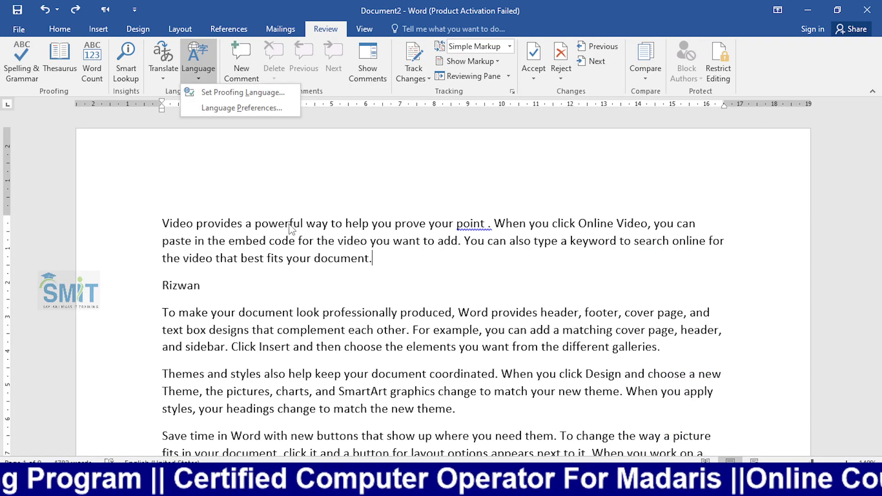
left_click(272, 224)
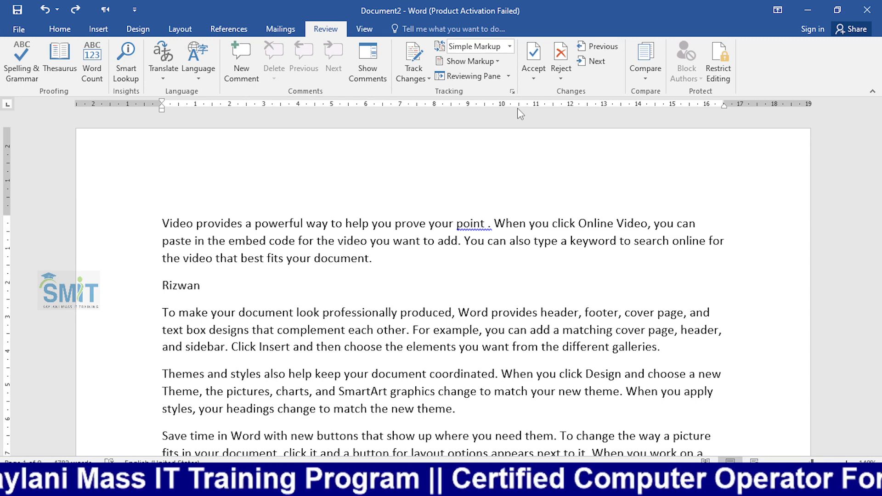
key("alt+Tab")
left_click(56, 362)
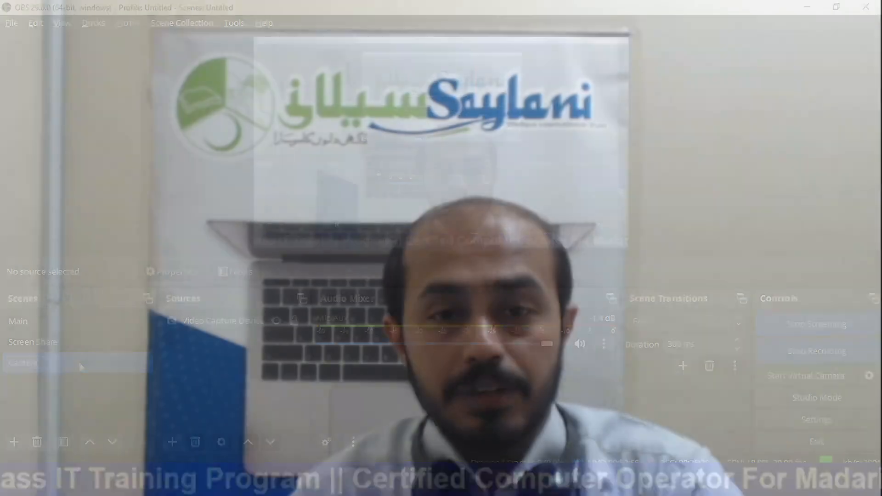
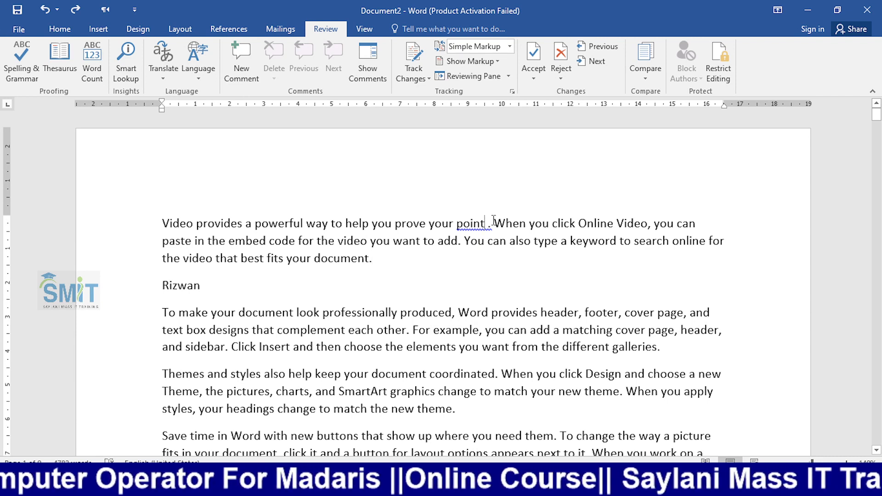
- Delete the stray space before the period after 'point' in the opening paragraph
key("BackSpace")
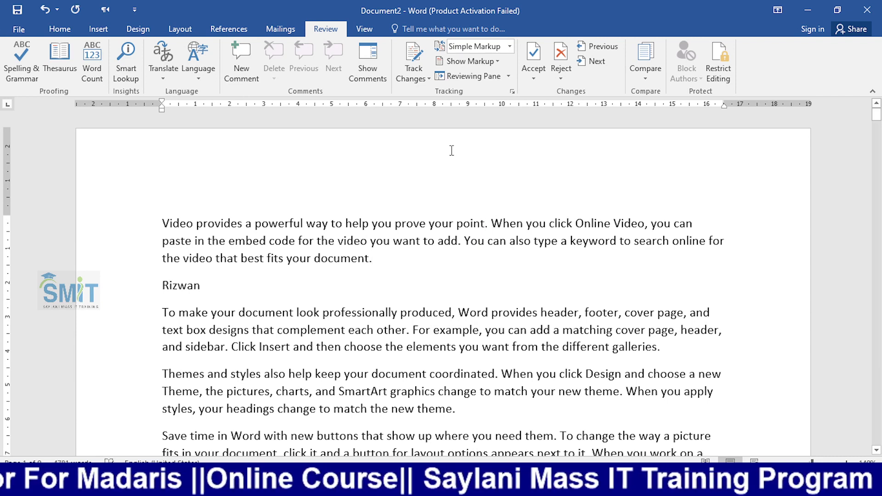
- Turn on Track Changes and bold 'point.' in the first line
left_click(425, 79)
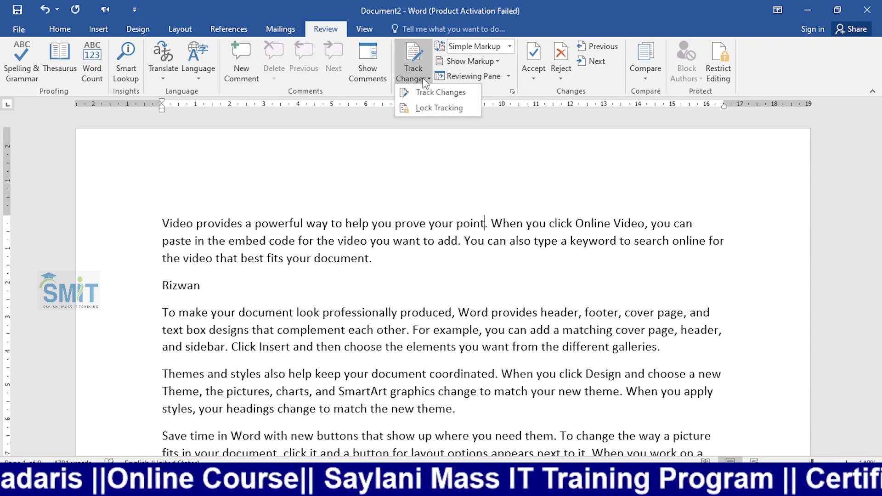
left_click(420, 93)
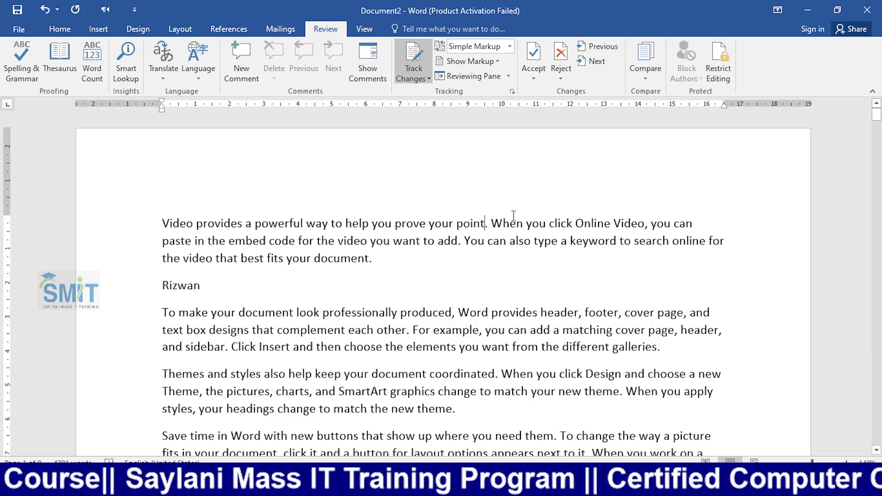
left_click_drag(488, 224, 456, 223)
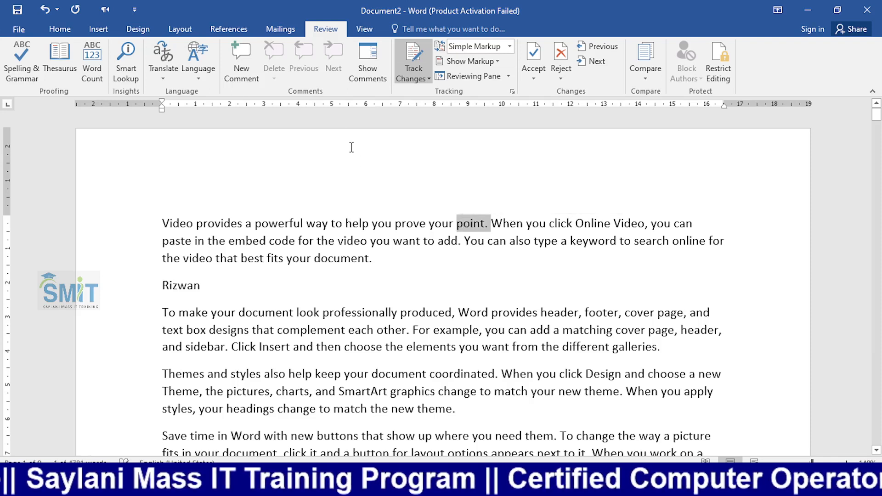
key("ctrl+b")
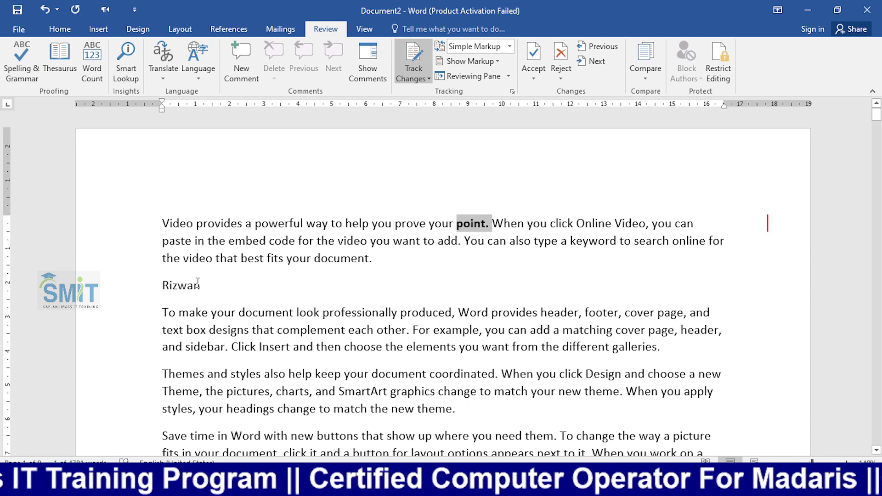
- Replace the name line below the first paragraph with 'Dear'
left_click_drag(200, 285, 159, 293)
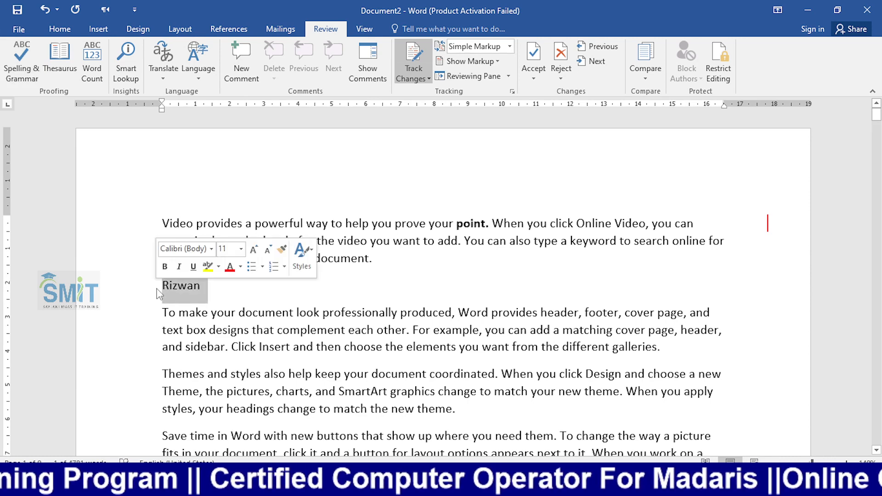
key("Delete")
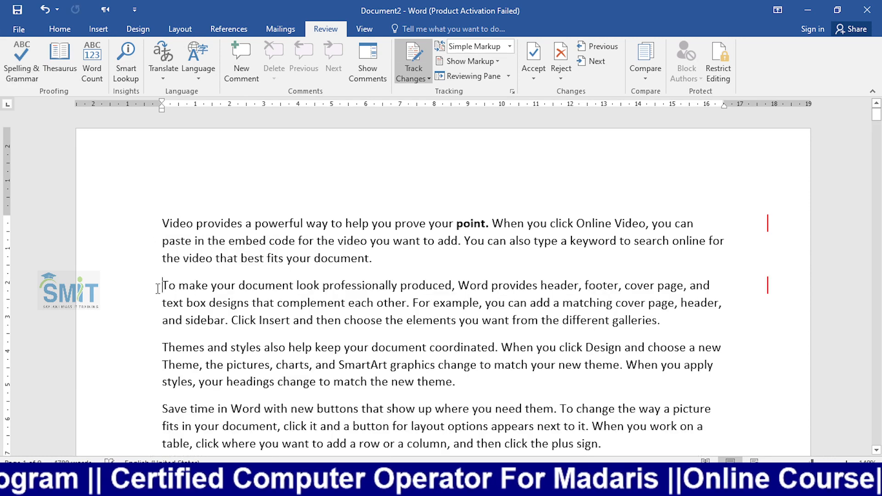
key("Return")
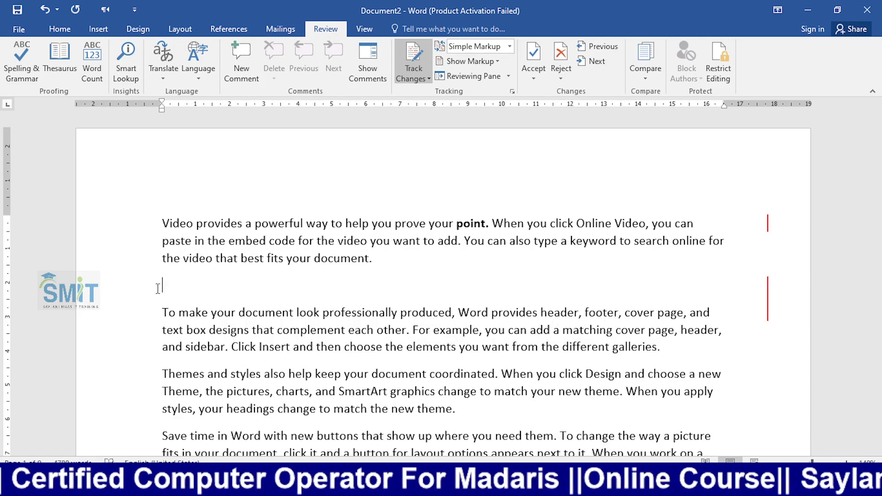
type("Dea")
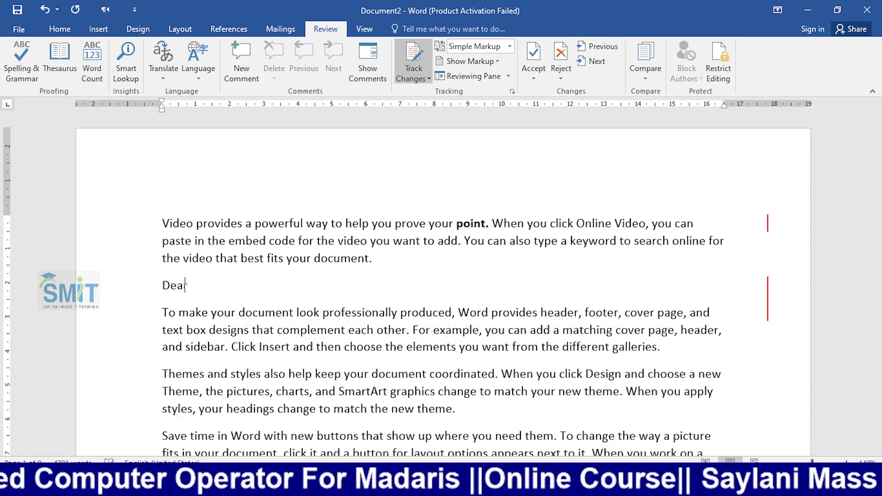
type("r")
- Underline the 'Save time in Word' paragraph
scroll(332, 343, "down", 5)
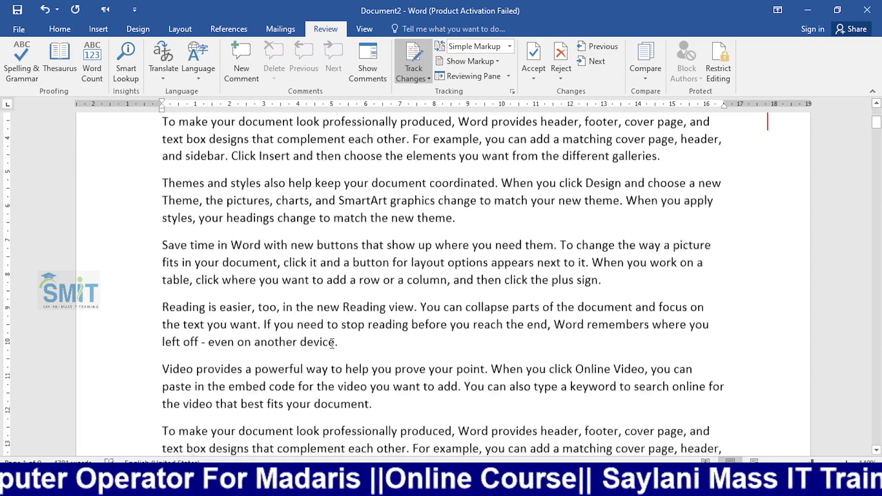
scroll(570, 330, "up", 1)
left_click_drag(603, 296, 162, 266)
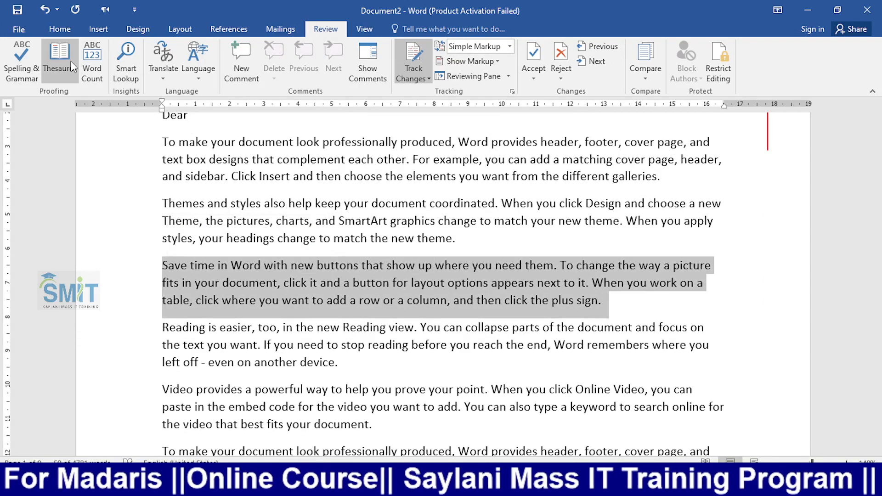
key("ctrl+u")
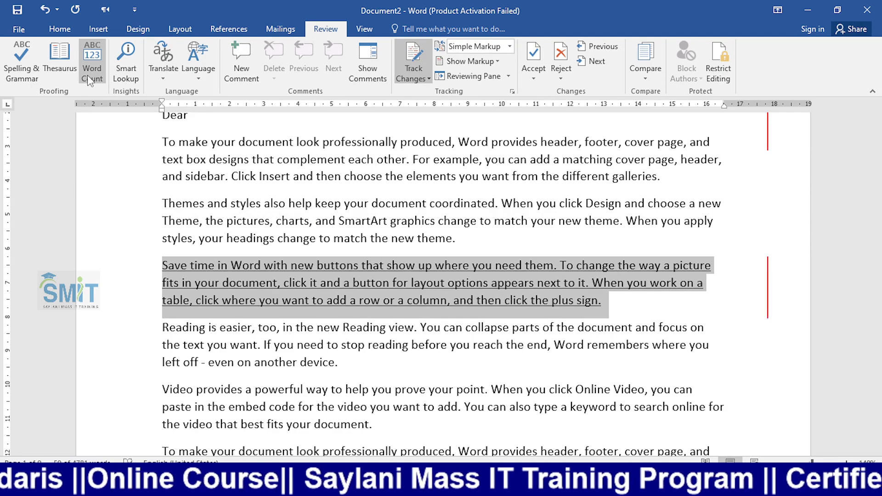
- Delete the repeated 'Video provides' paragraph and start saving the document
scroll(349, 272, "down", 3)
scroll(349, 272, "down", 1)
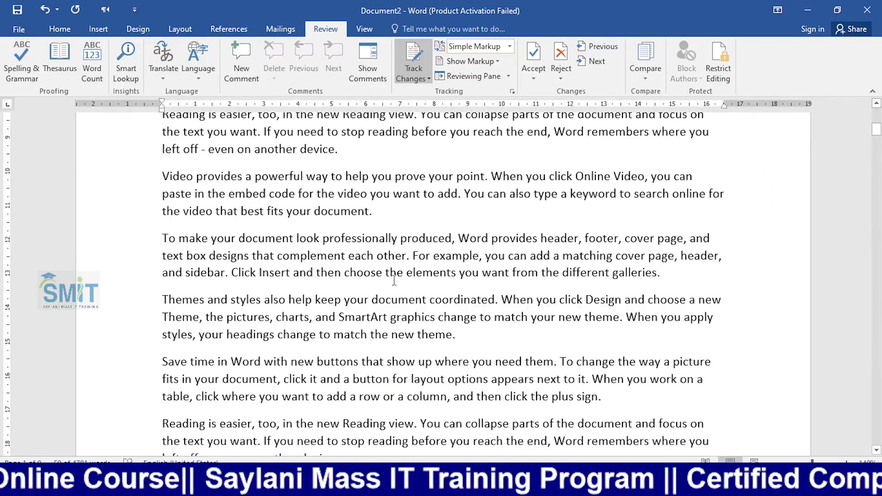
scroll(393, 283, "up", 2)
left_click_drag(389, 291, 163, 260)
key("Delete")
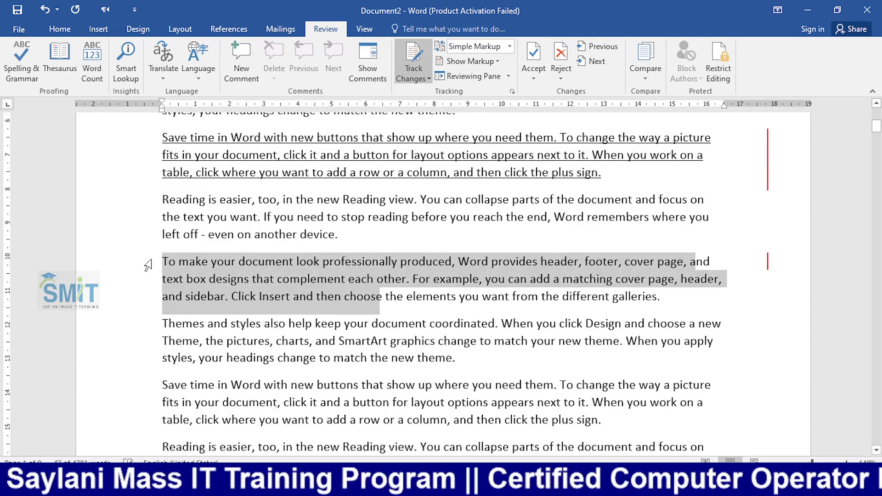
scroll(241, 301, "up", 5)
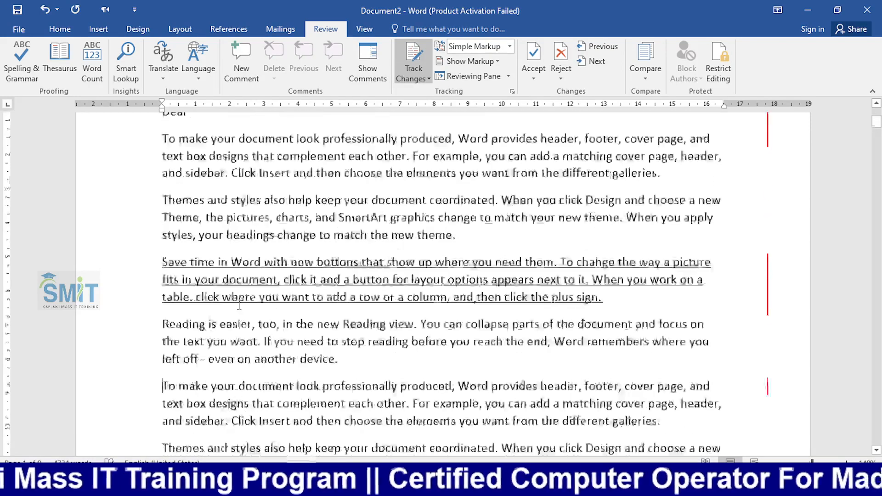
scroll(243, 298, "up", 1)
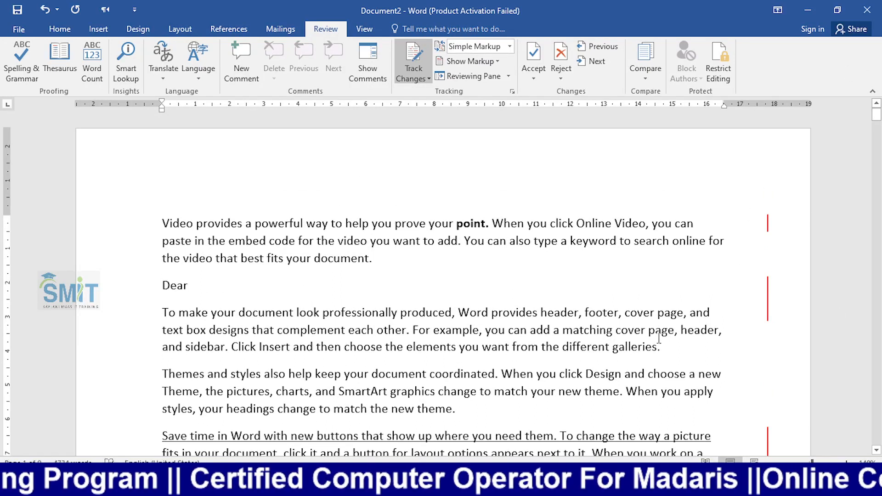
key("ctrl+s")
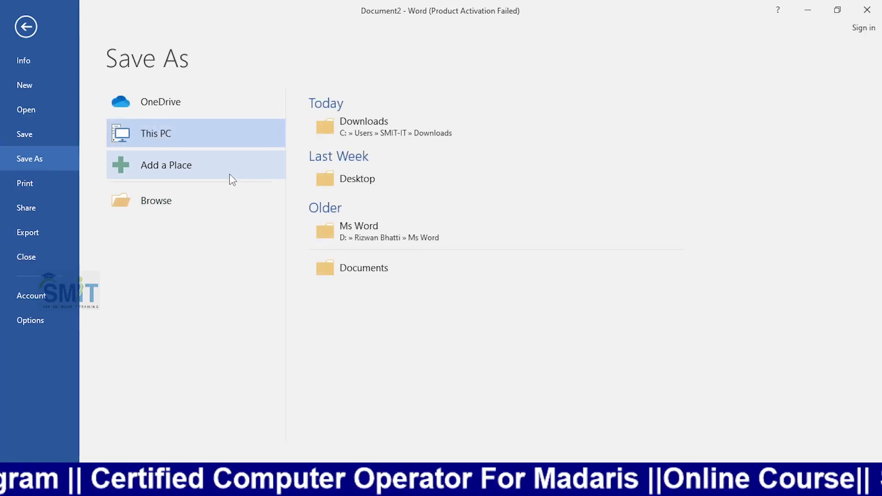
- Save the document to the Desktop under its suggested name, then close Word
left_click(340, 181)
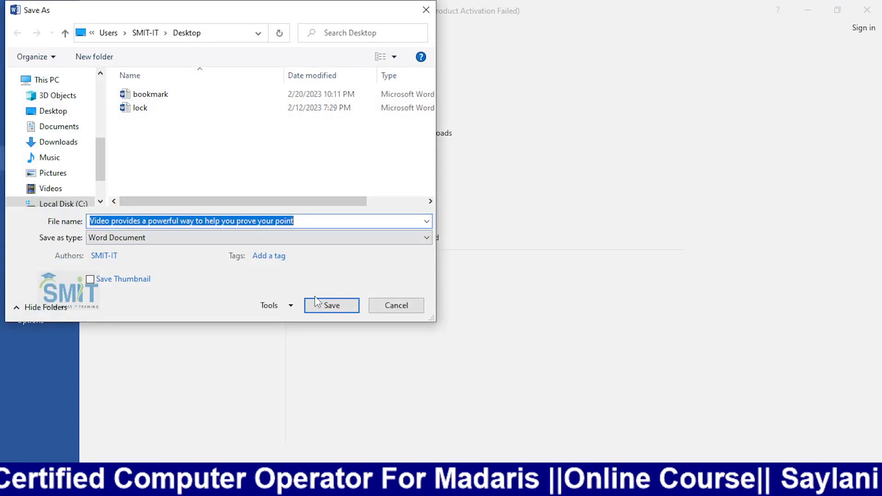
left_click(331, 306)
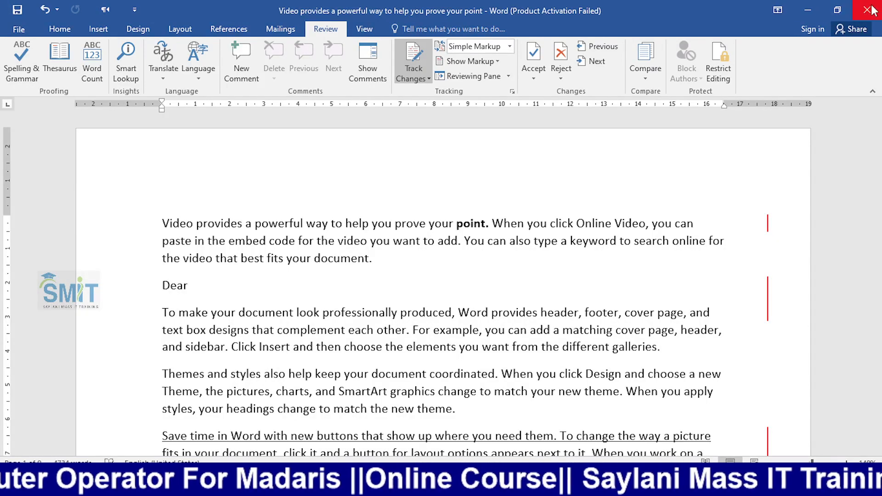
left_click(854, 14)
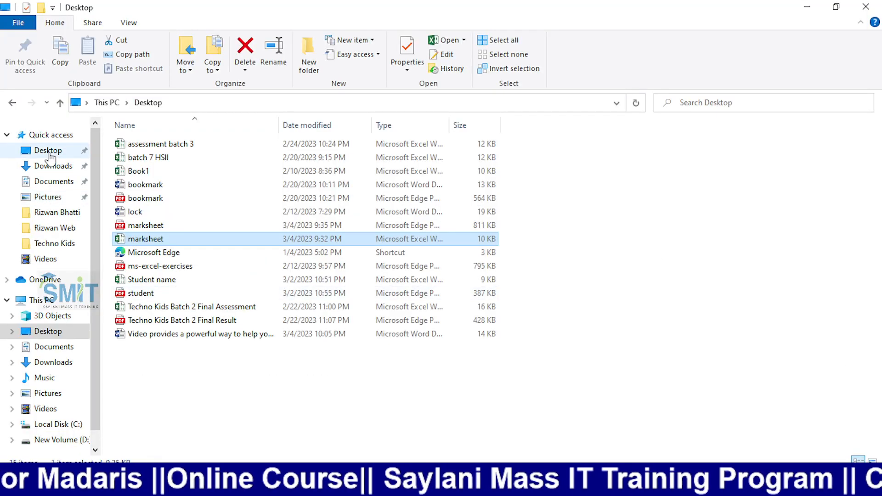
- Open the 'Video provides…' Word file from the Desktop folder in File Explorer
left_click(46, 152)
double_click(163, 335)
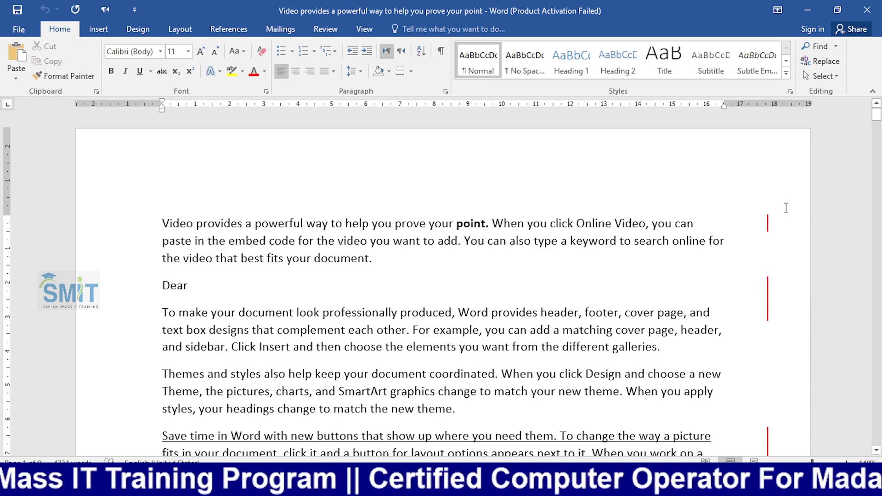
- Show the Reviewing Pane listing all 5 tracked revisions beside the text
left_click(326, 29)
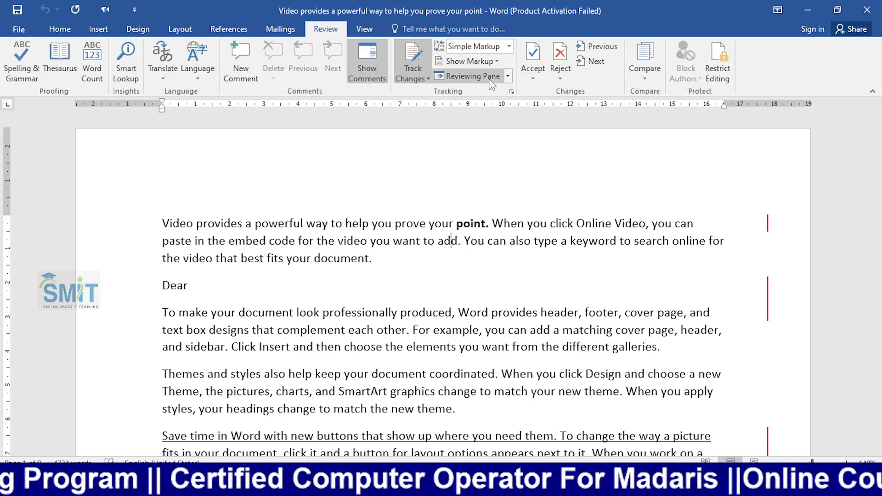
left_click(483, 63)
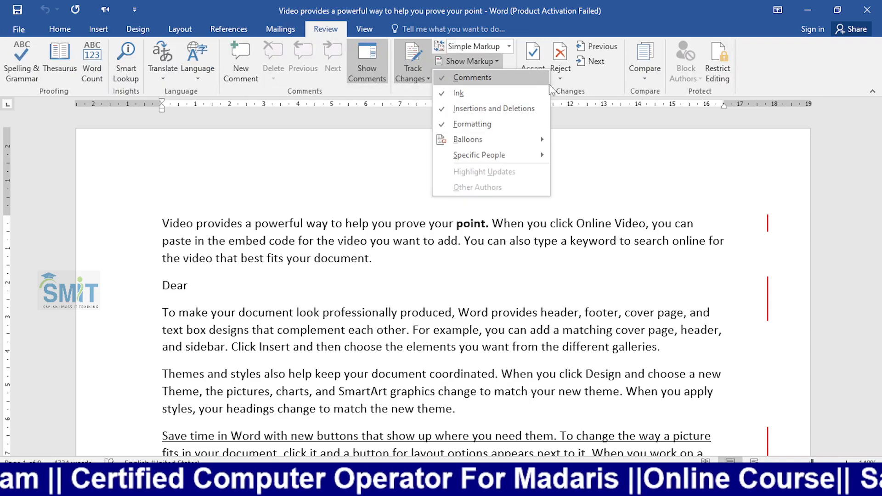
left_click(572, 112)
left_click(499, 77)
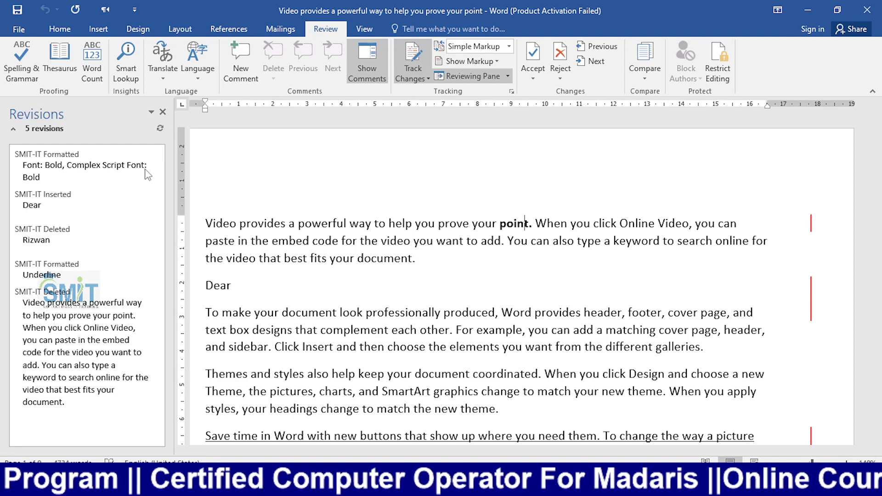
- Hide the revisions pane and look through the Show Markup options without changing them
left_click(507, 77)
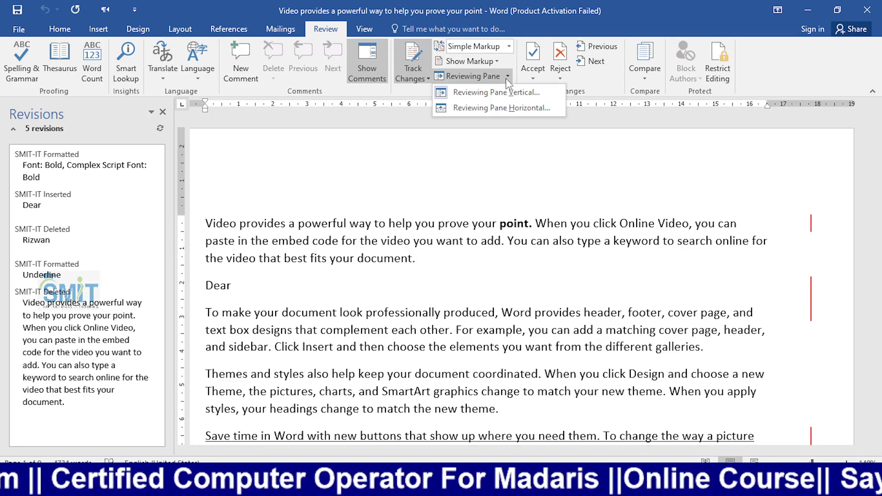
left_click(500, 92)
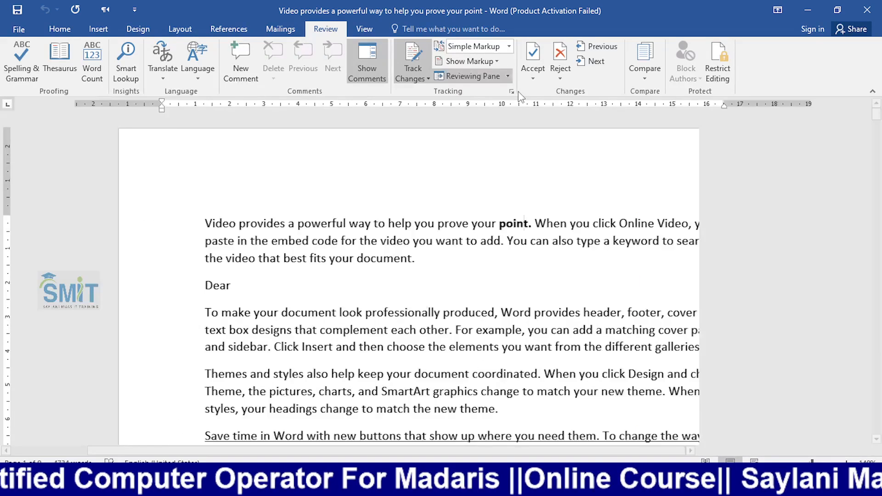
left_click(507, 77)
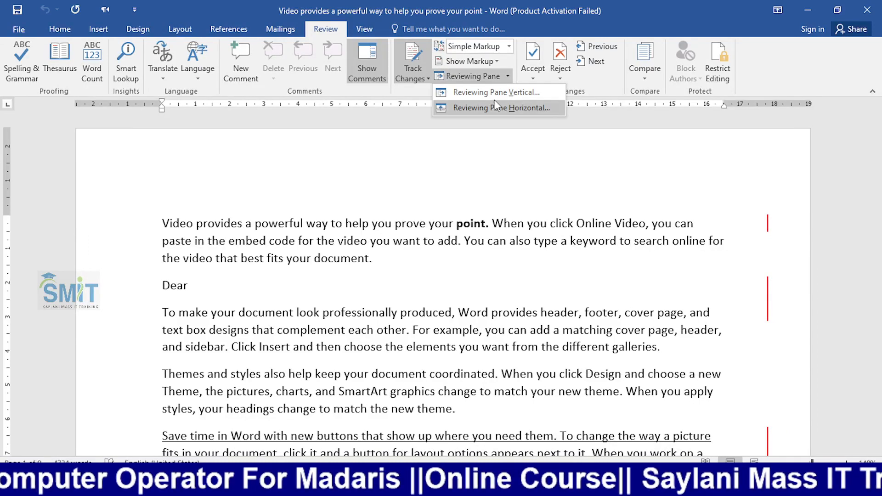
left_click(487, 63)
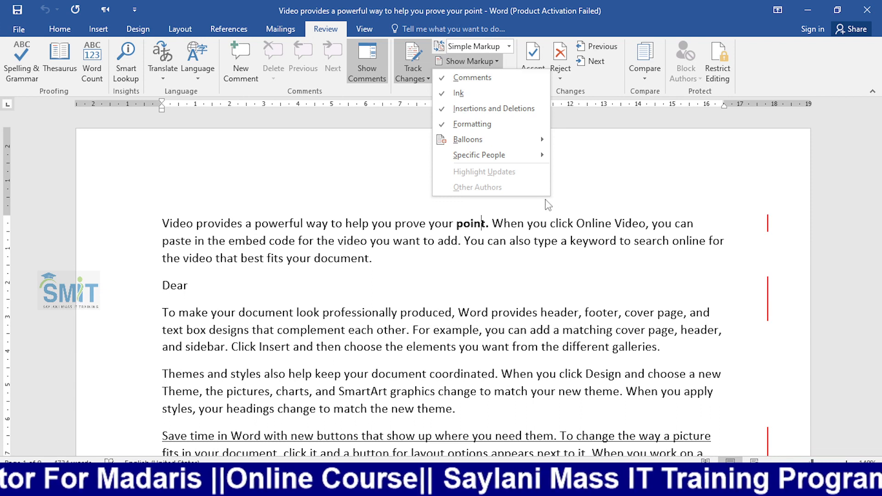
mouse_move(533, 163)
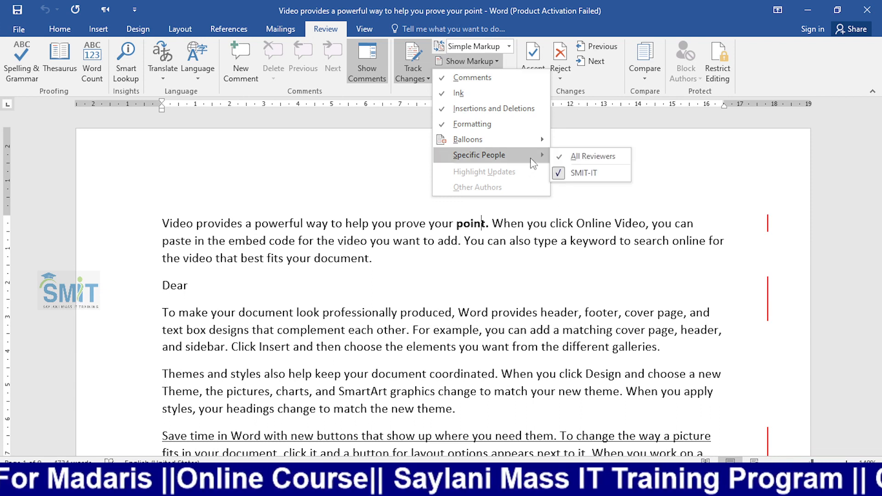
left_click(511, 251)
- Inspect the changes in All Markup zoomed out, then switch to Simple Markup
left_click(508, 46)
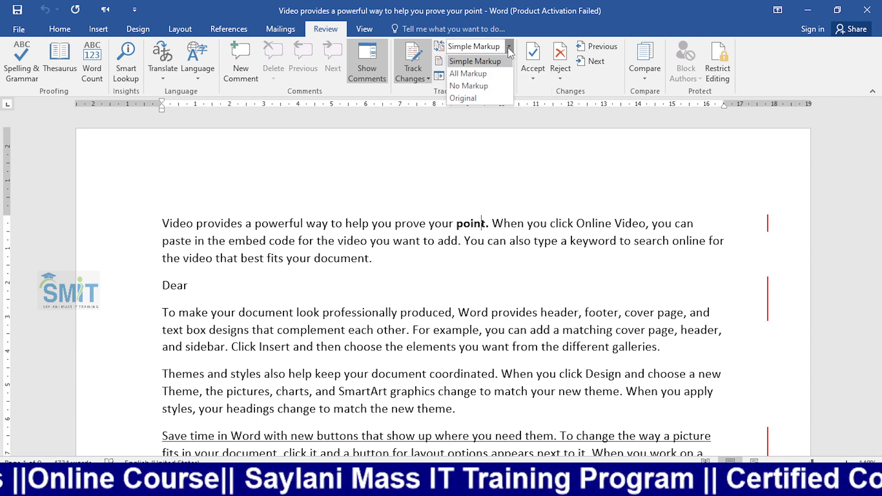
left_click(467, 73)
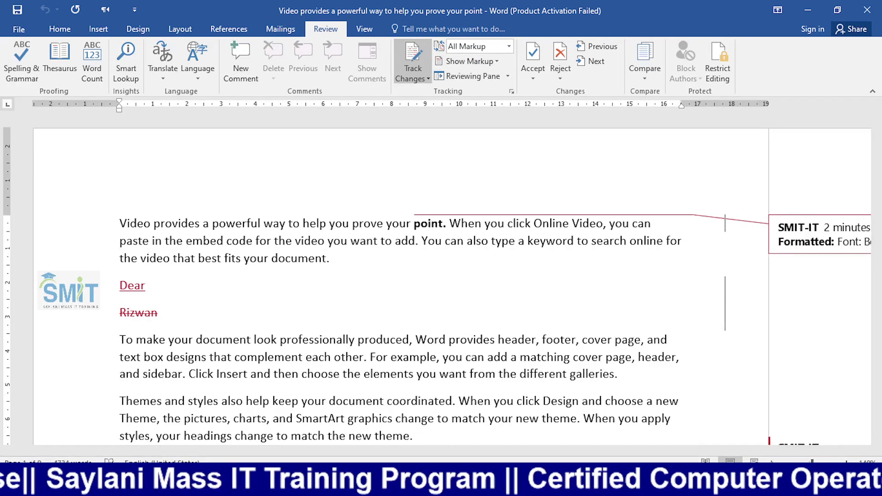
left_click(773, 463)
left_click(773, 463)
left_click(774, 463)
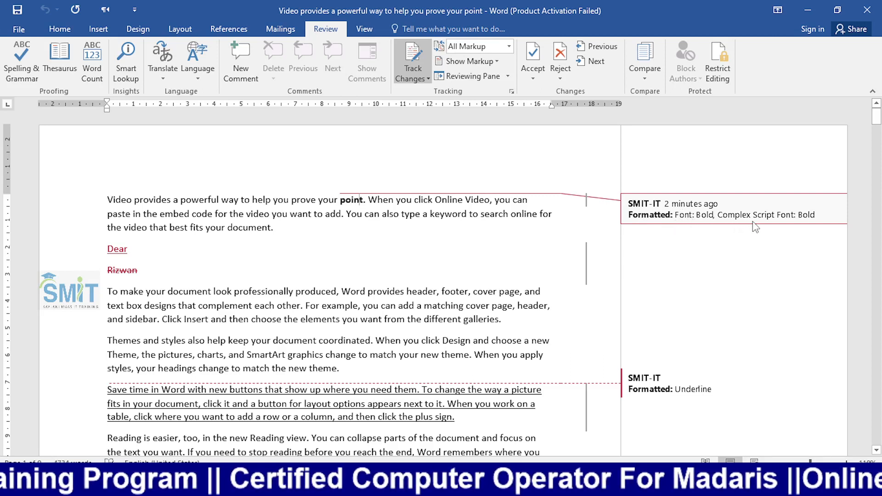
left_click(116, 248)
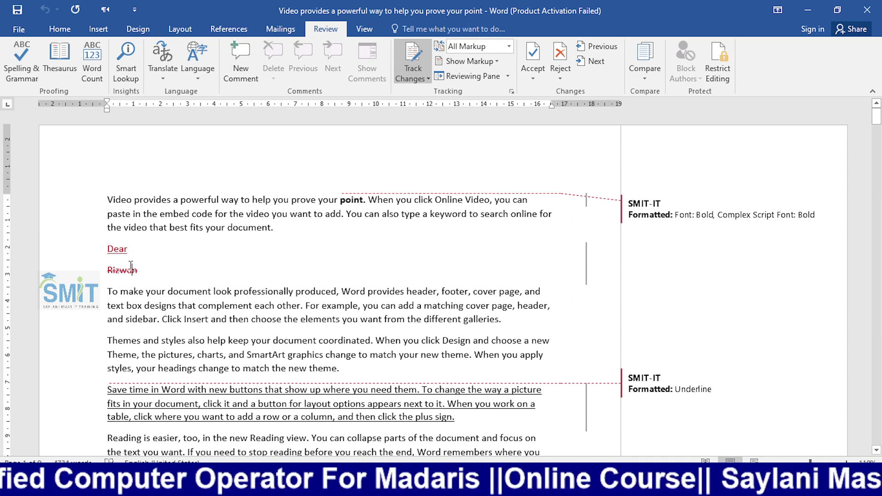
left_click_drag(145, 268, 106, 271)
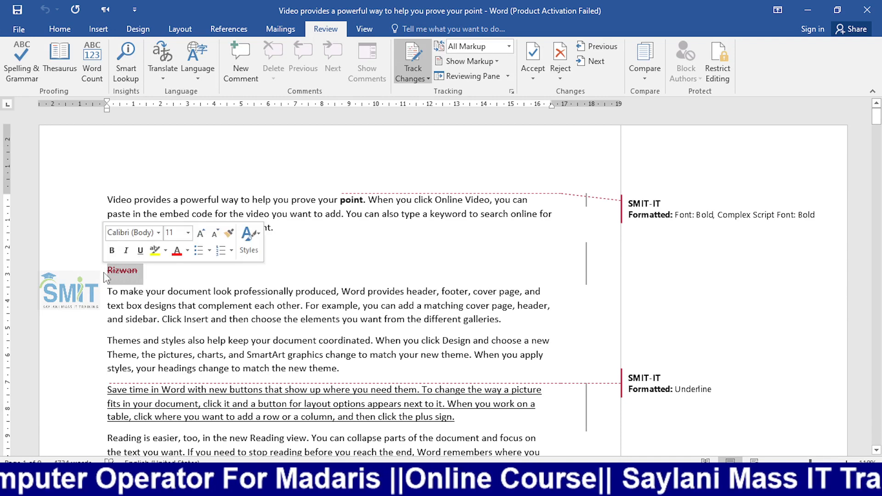
left_click(509, 47)
left_click(475, 61)
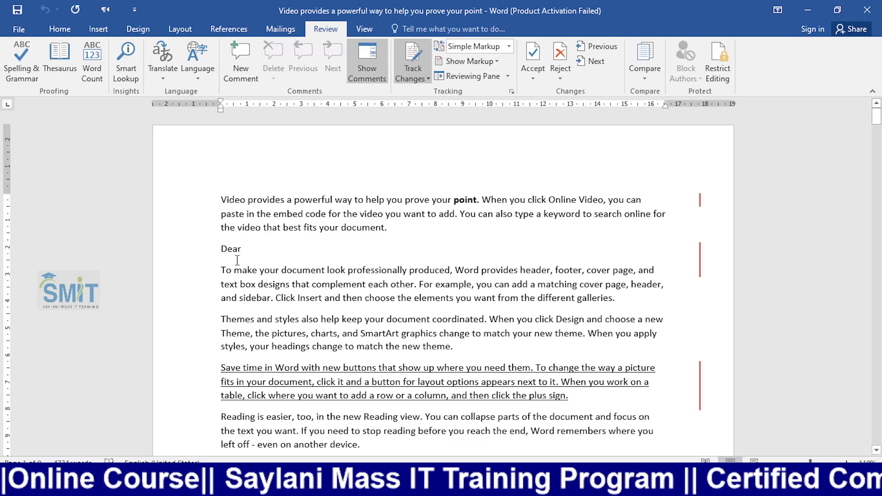
- Return to All Markup and select the inserted 'Dear' and the deleted name to inspect them
left_click(509, 46)
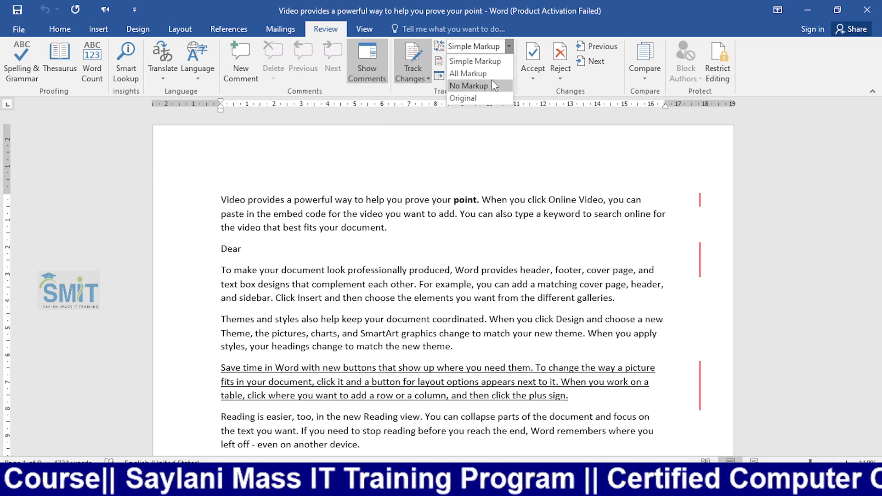
left_click(467, 73)
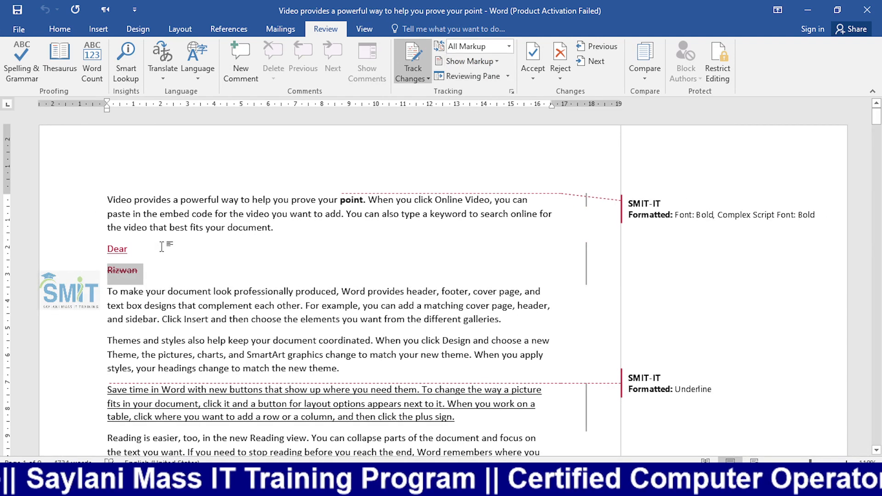
left_click(130, 254)
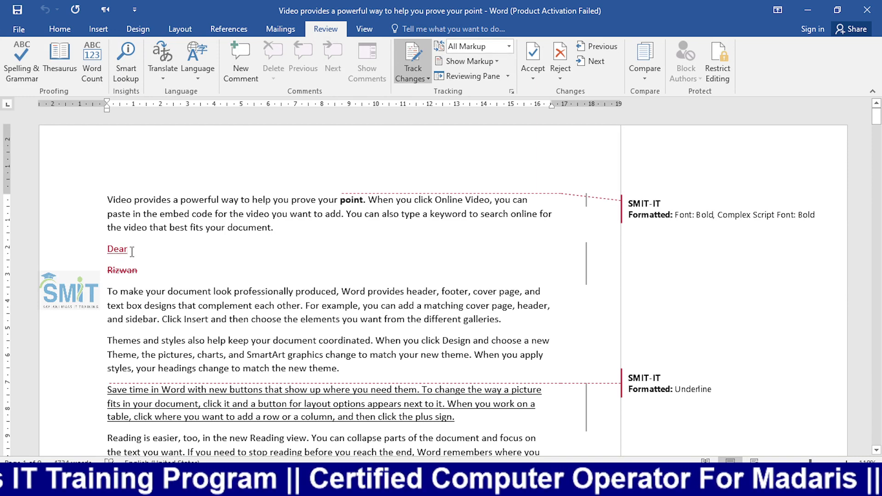
left_click_drag(133, 250, 100, 252)
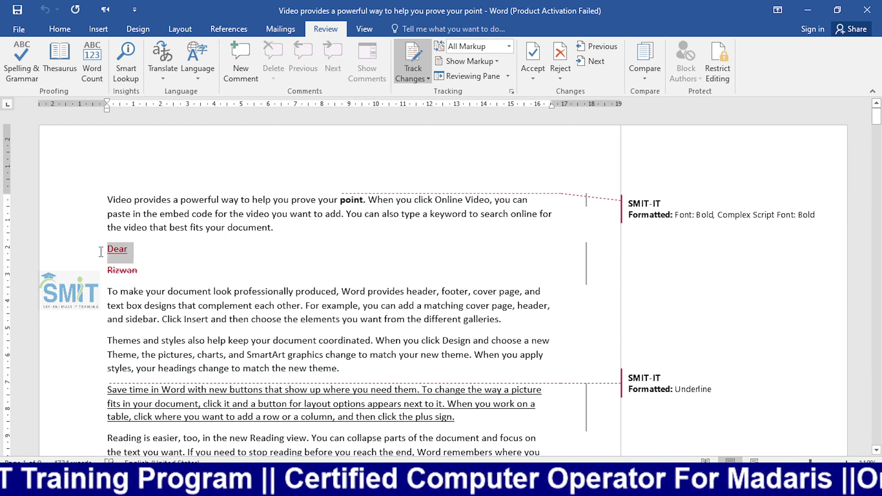
left_click(145, 272)
left_click_drag(145, 271, 105, 272)
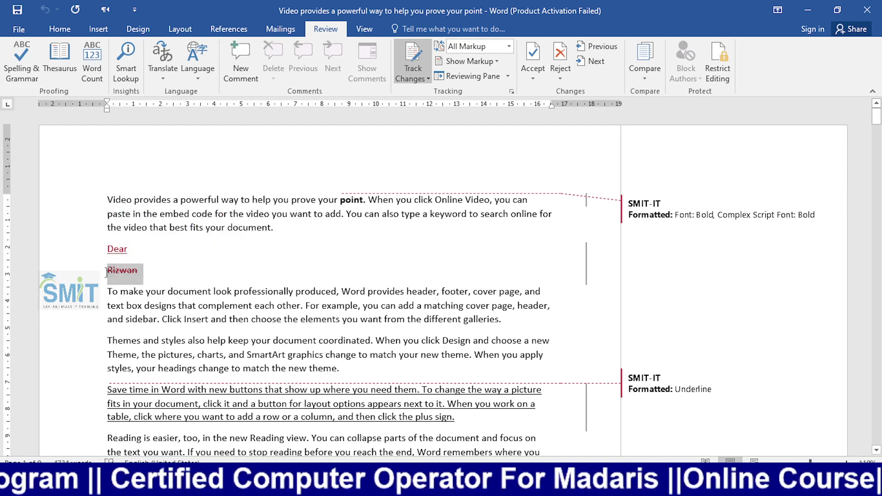
left_click(158, 279)
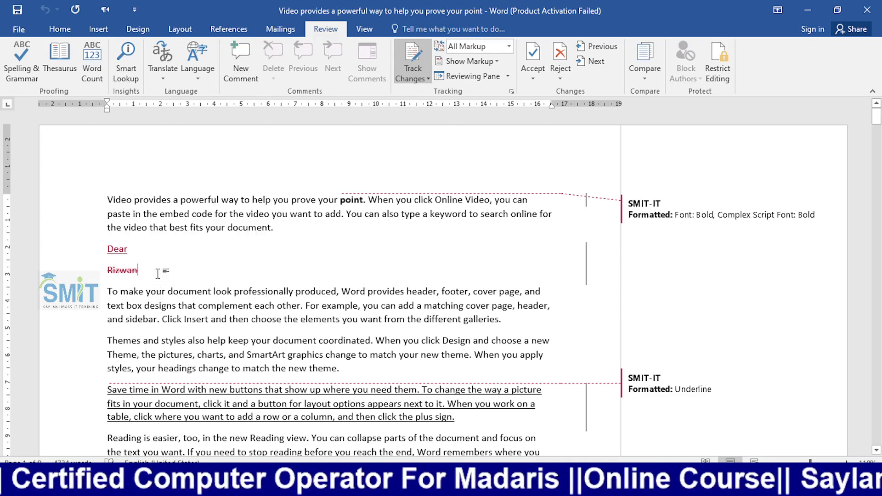
scroll(356, 296, "down", 2)
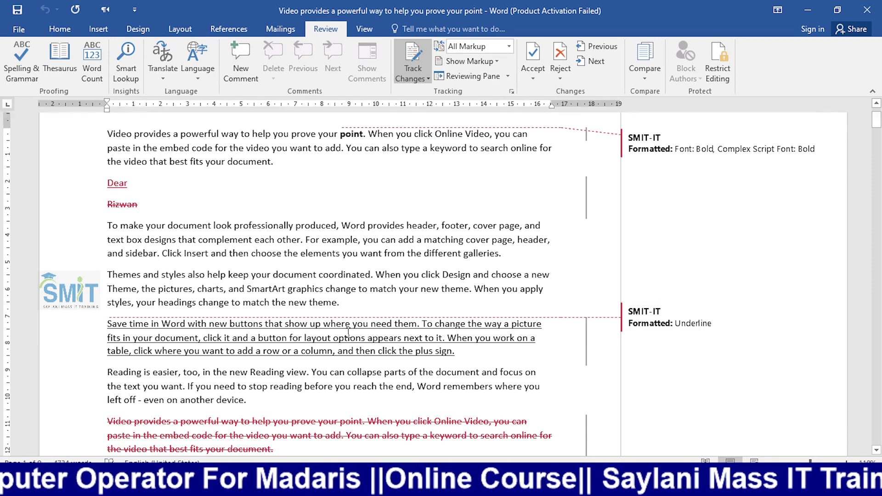
scroll(347, 333, "down", 3)
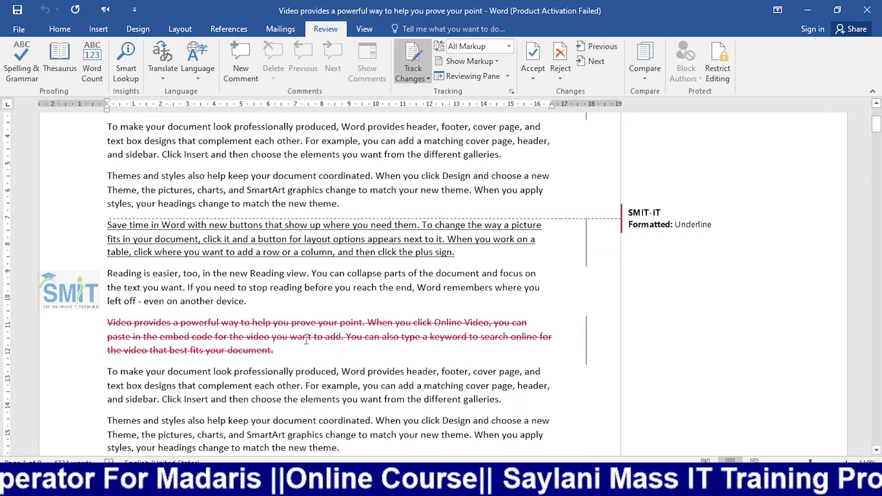
scroll(307, 340, "up", 5)
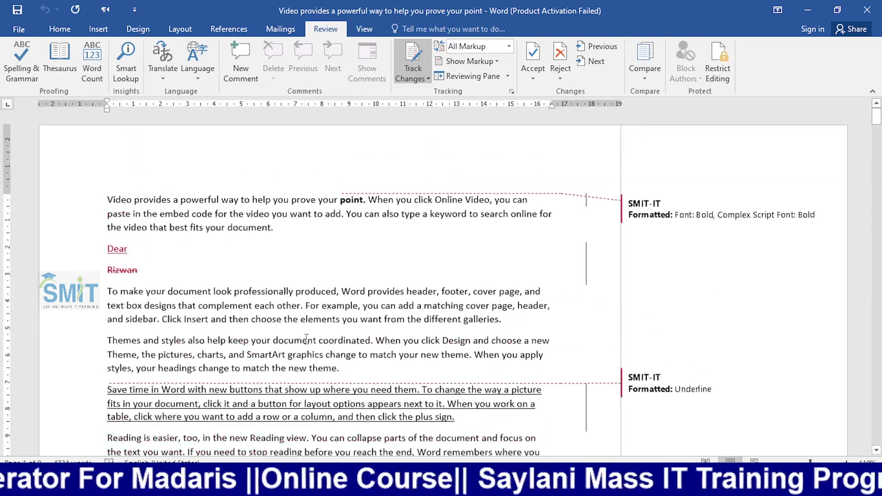
- Accept the bold on 'point' and the inserted 'Dear', and reject the name deletion
left_click(348, 205)
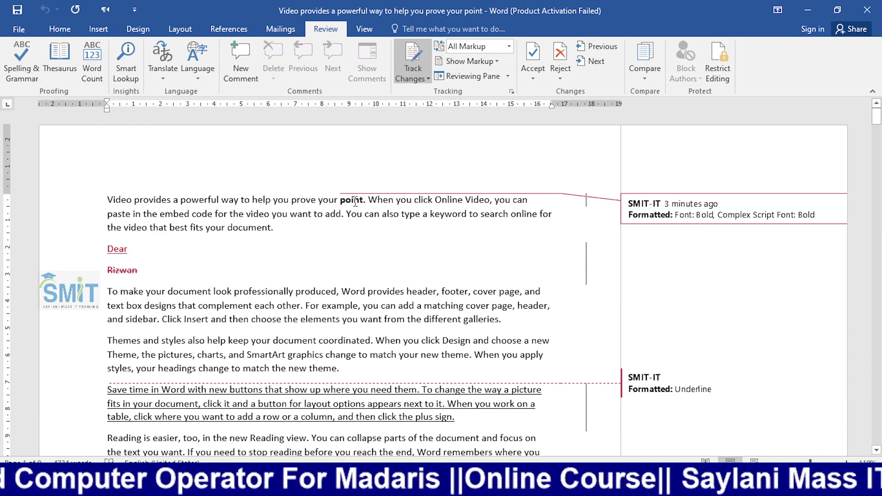
left_click(535, 64)
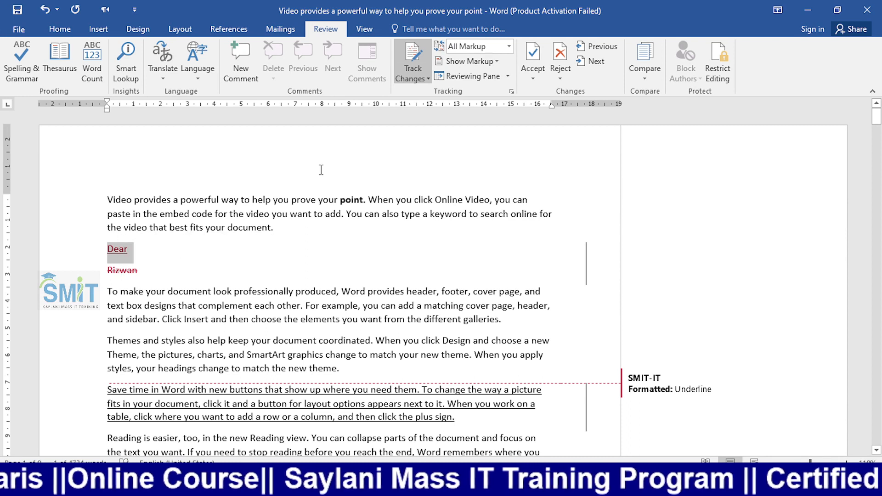
left_click(535, 66)
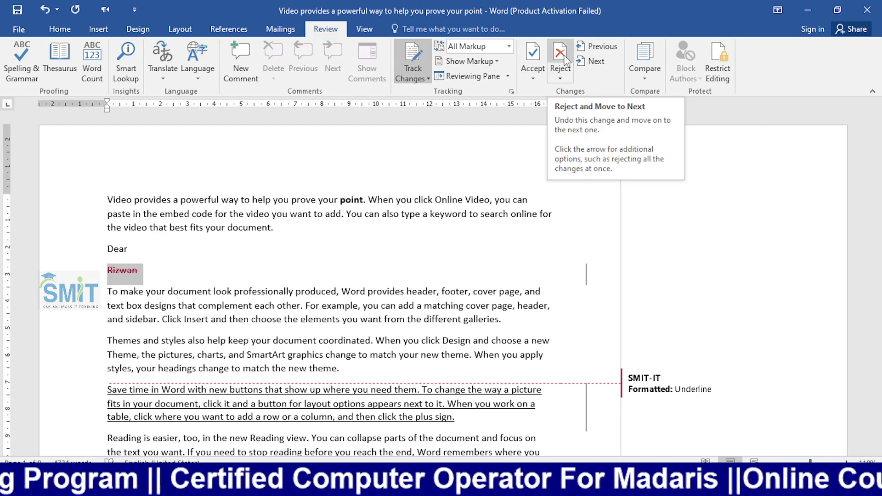
left_click(562, 58)
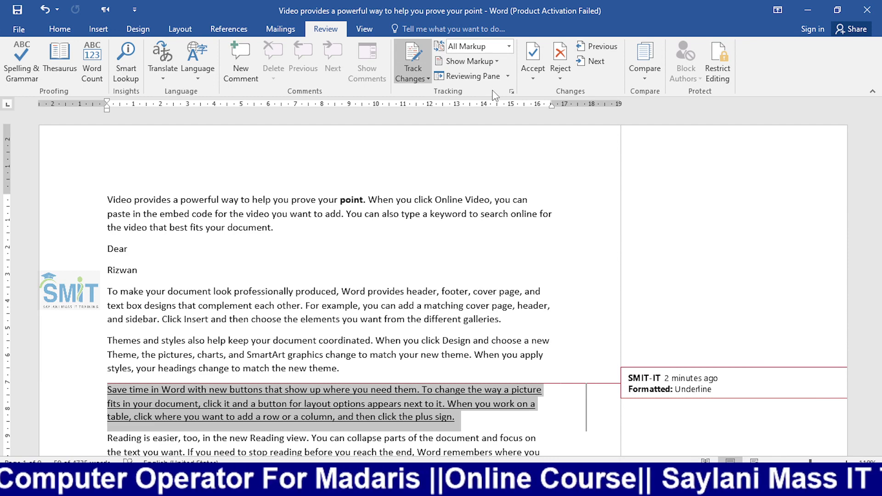
scroll(408, 309, "down", 2)
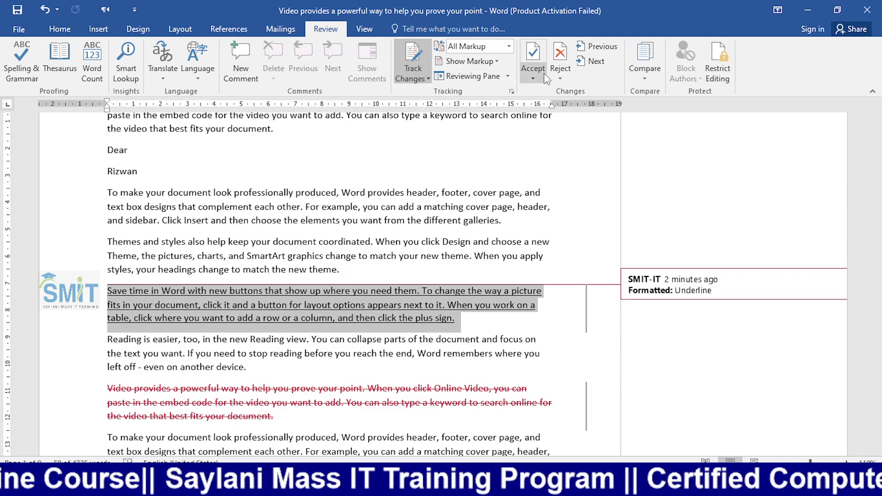
- Reject the Save time underline, accept the duplicate paragraph deletion, and dismiss the message
left_click(563, 71)
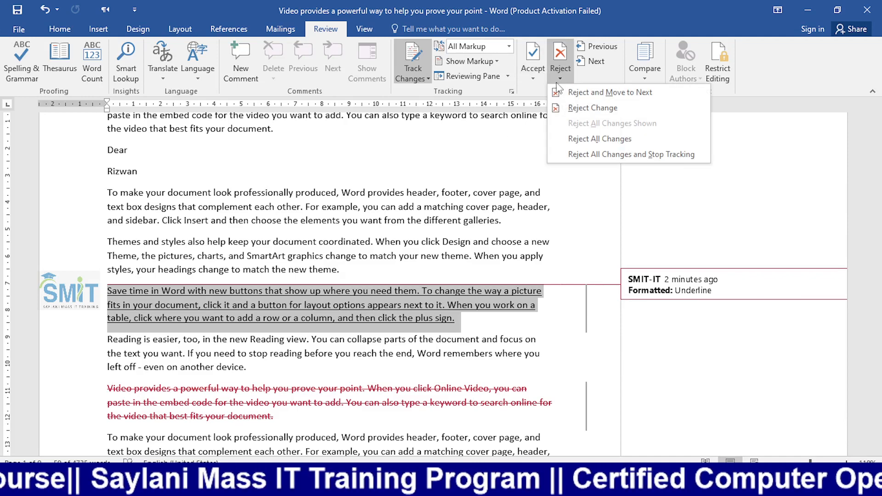
left_click(563, 68)
left_click(563, 68)
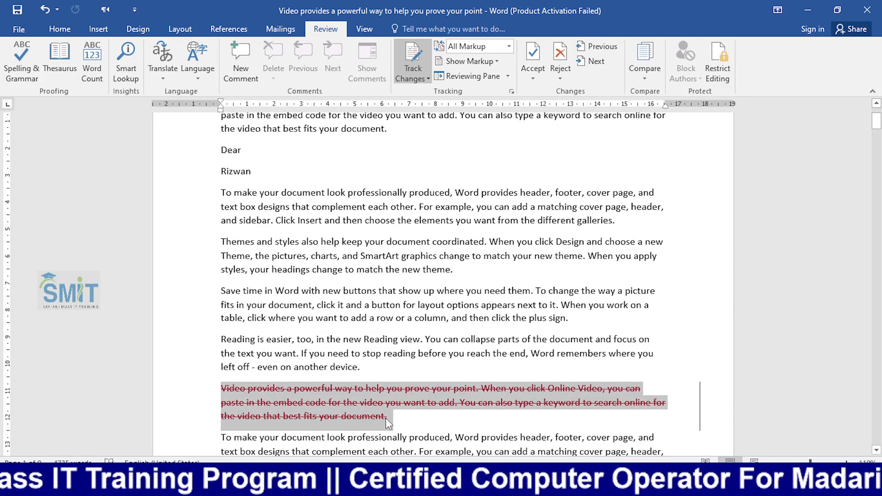
mouse_move(385, 419)
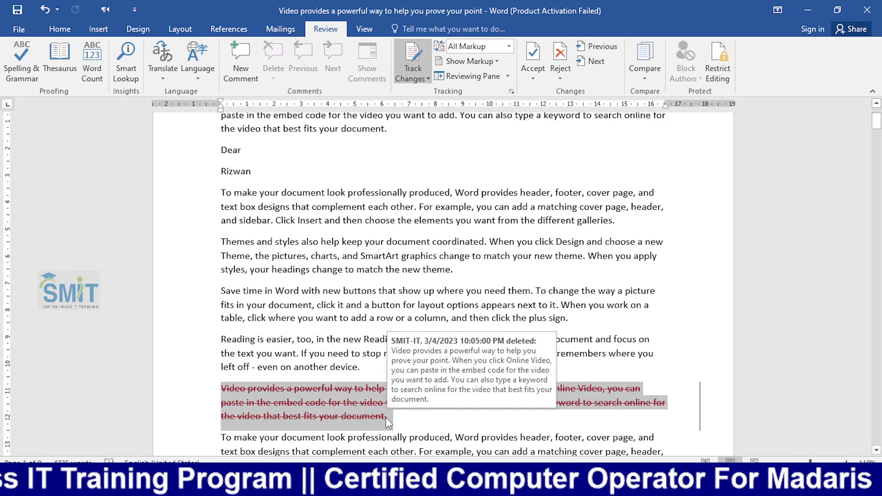
left_click(541, 60)
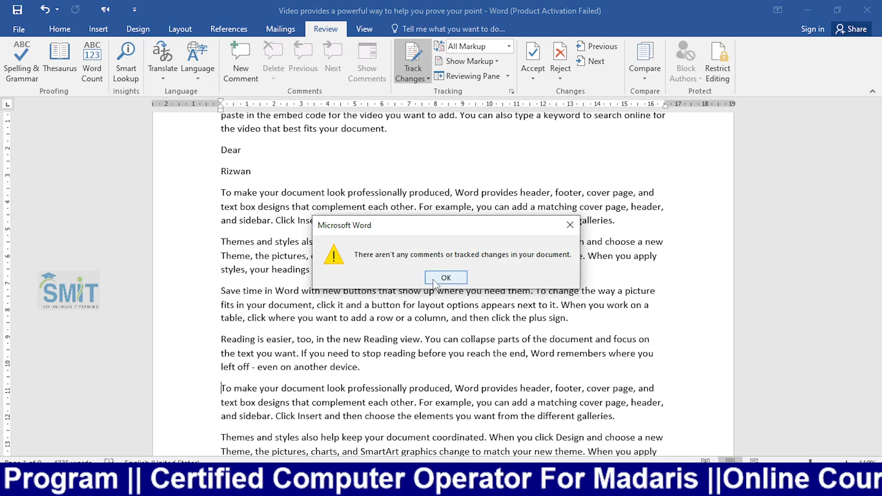
left_click(434, 278)
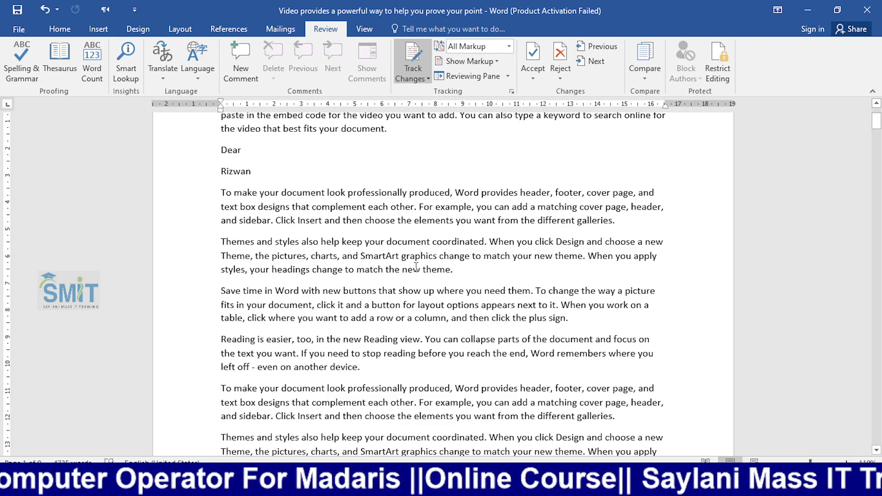
- Switch from the Document1 certificate to OBS Studio and select the Camera scene
key("alt+Tab")
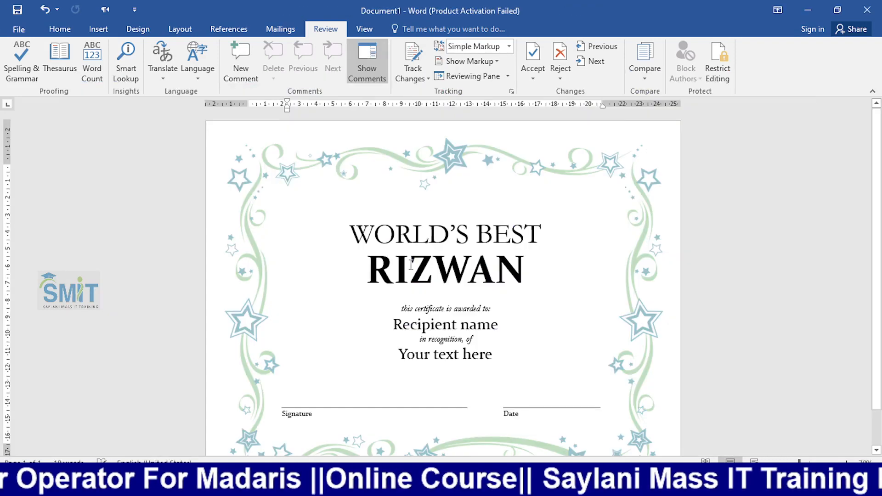
key("alt+Tab")
left_click(410, 263)
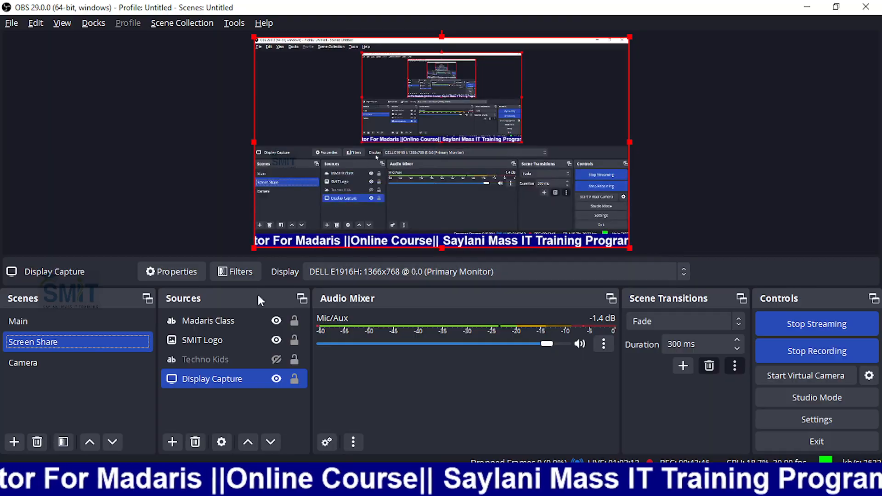
left_click(113, 361)
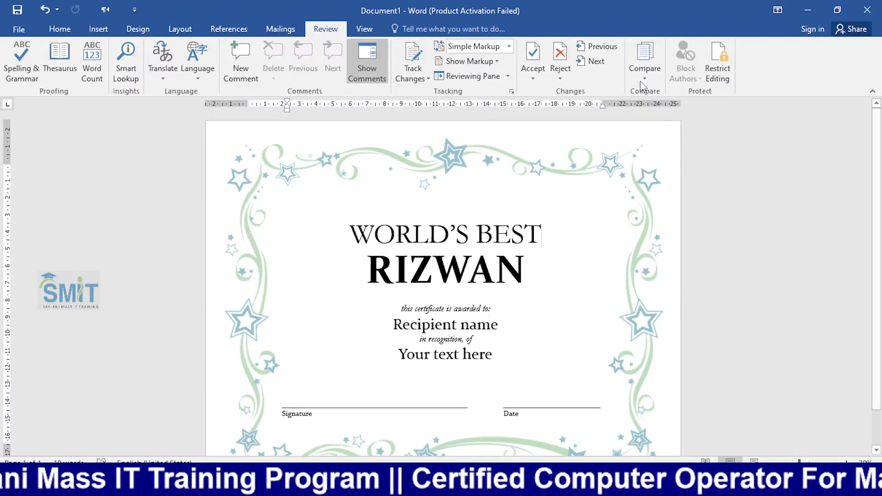
- Open Word's compare-documents options, then switch the OBS output to the Camera scene
left_click(641, 80)
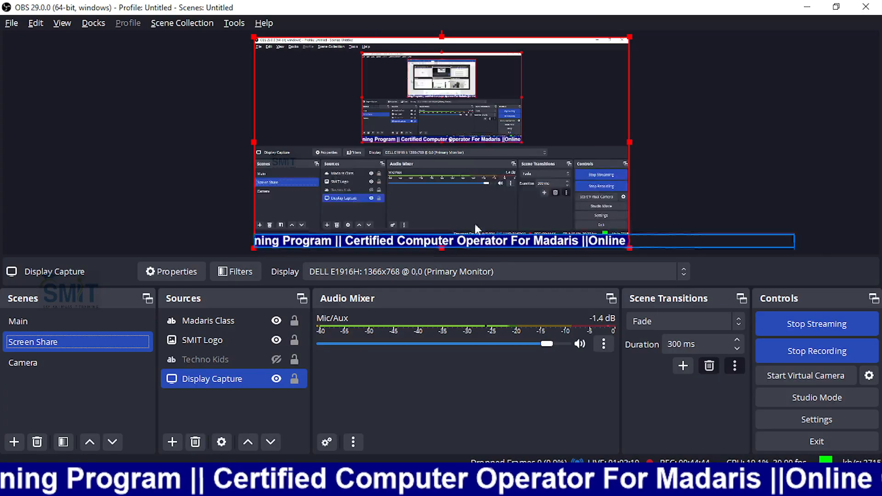
left_click(86, 363)
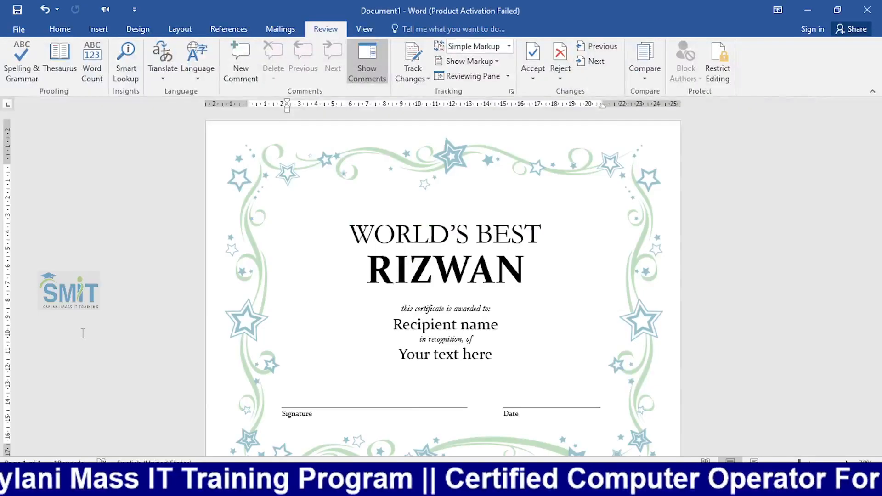
- Bring back the 'Video provides a powerful way…' document, then switch OBS to the Camera scene
key("alt+Tab")
key("Tab")
key("Tab")
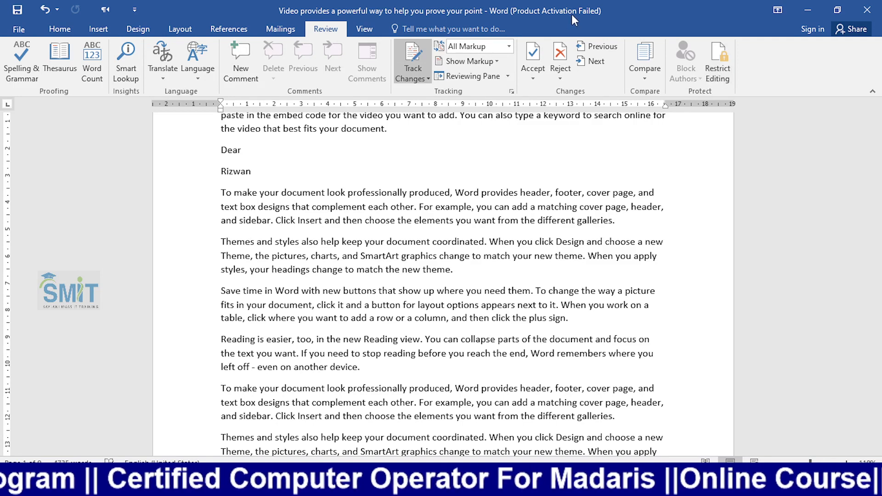
key("alt+Tab")
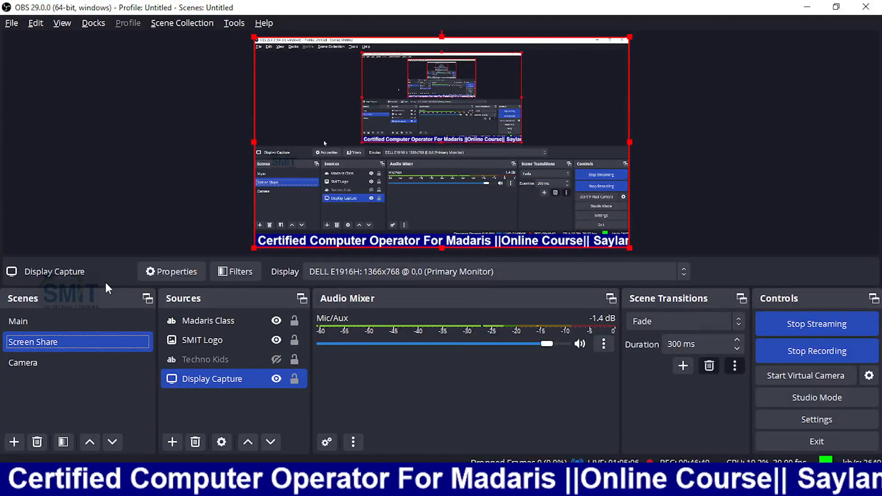
left_click(59, 361)
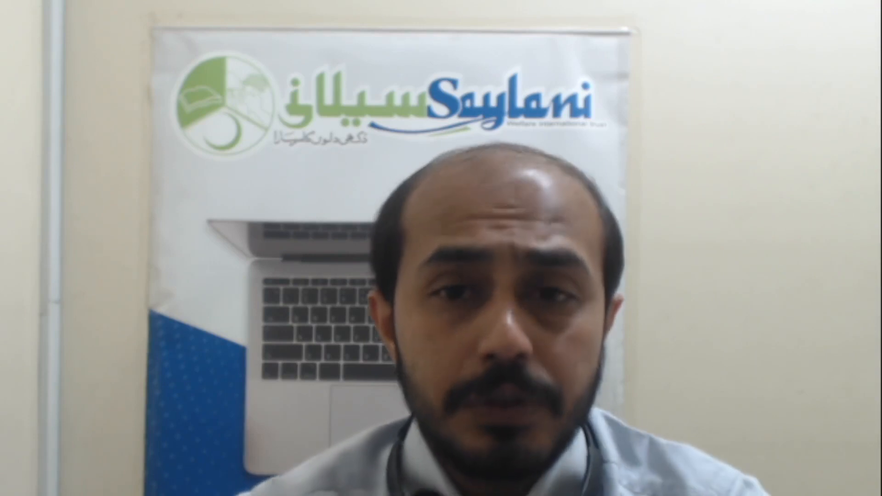
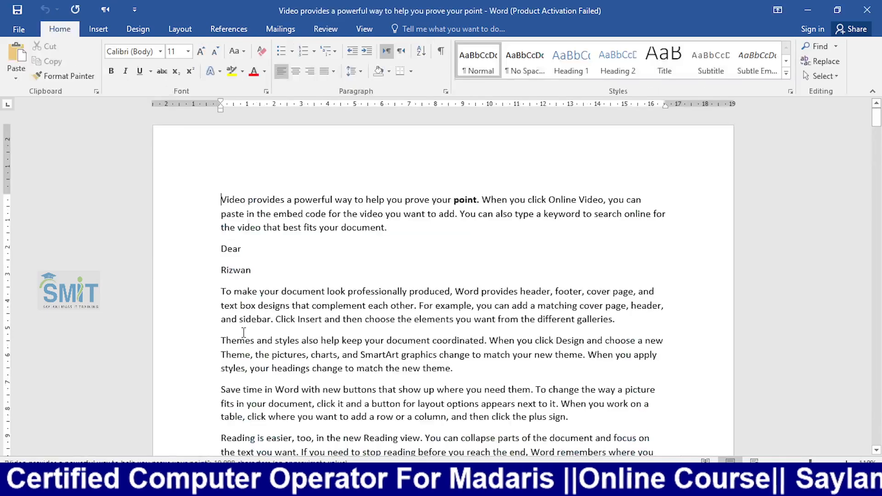
- Select and delete the name line below Dear. It is still only marked as a tracked change
scroll(336, 319, "down", 2)
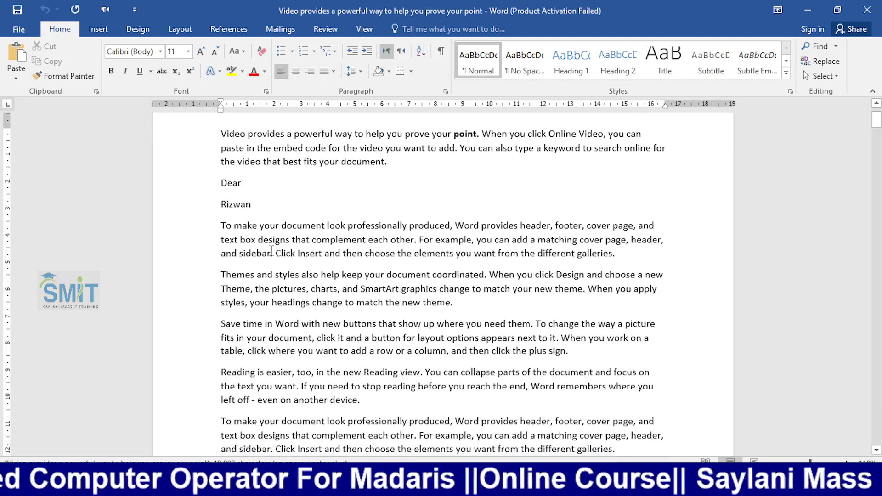
left_click_drag(266, 211, 222, 206)
key("Delete")
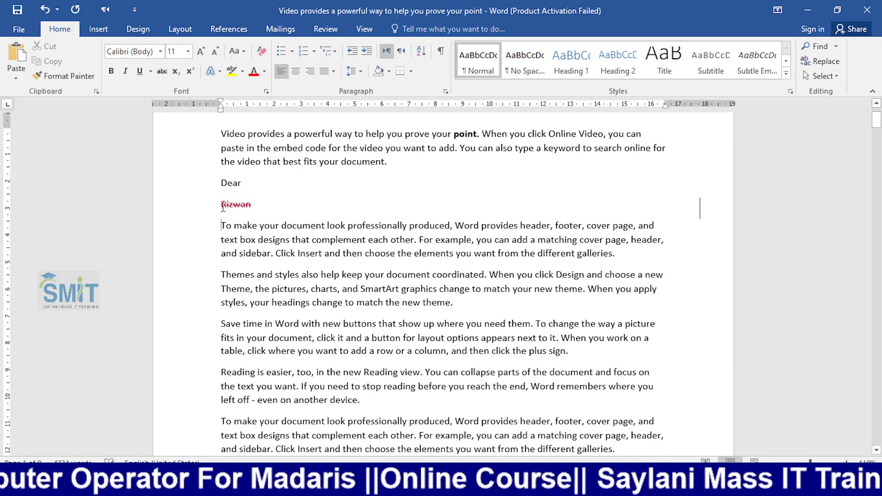
- Turn off Track Changes in the Review tools
left_click(299, 31)
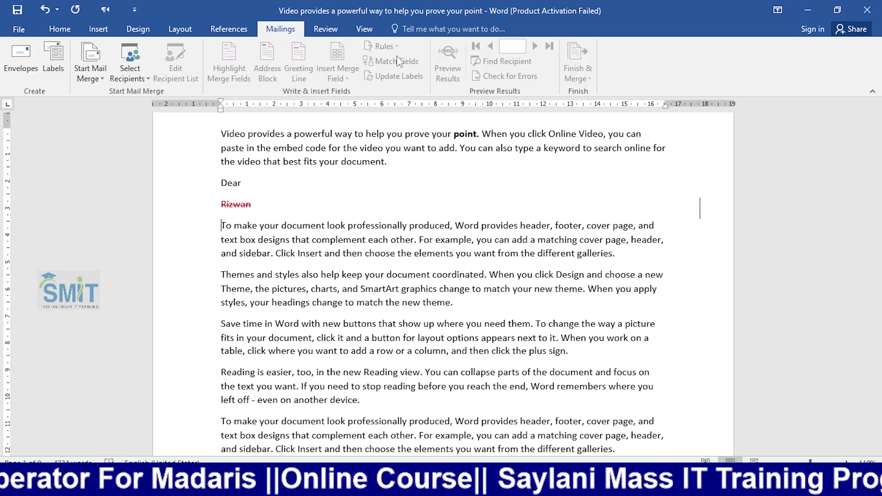
left_click(324, 33)
left_click(420, 76)
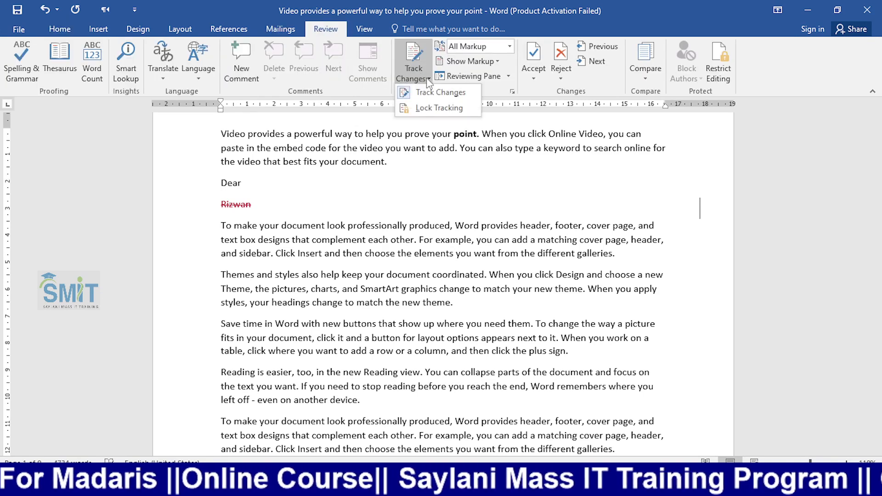
left_click(463, 94)
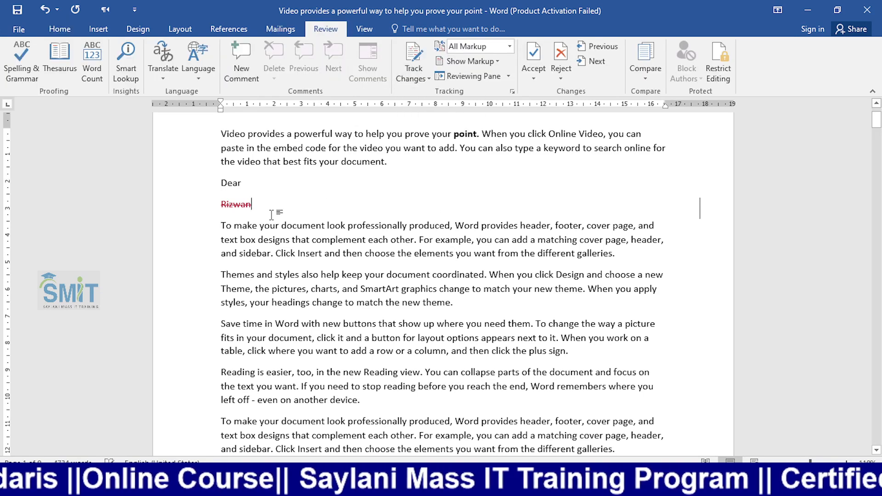
- Permanently delete the struck-through name line, leaving a new line below Dear
left_click_drag(271, 208, 183, 206)
key("Delete")
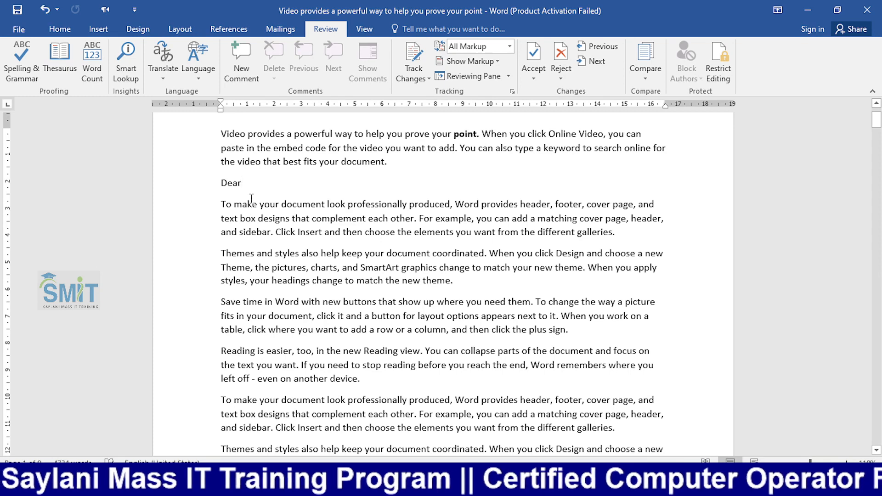
key("Return")
type("s")
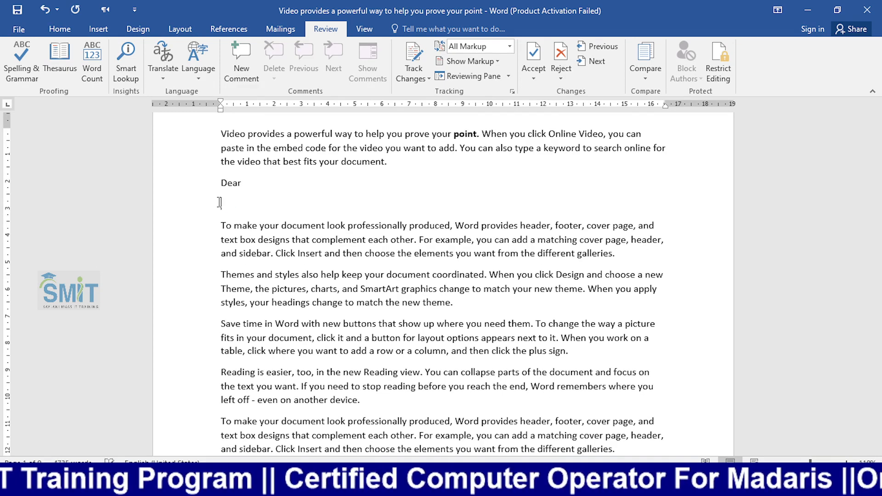
- Remove the stray line, then enforce password protection that limits formatting to a selection of styles
key("BackSpace")
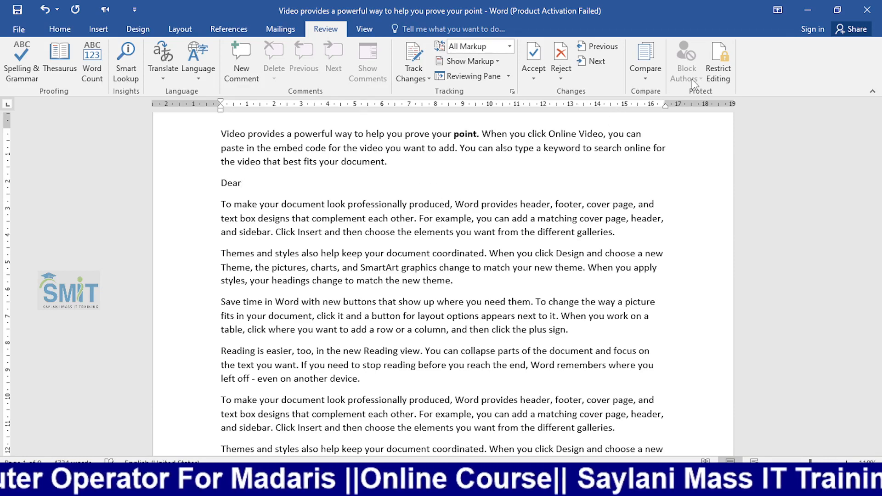
left_click(720, 71)
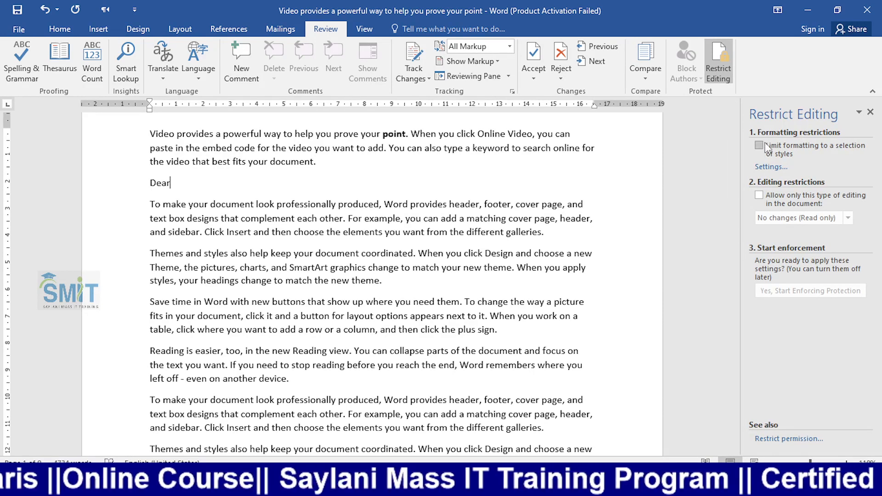
left_click(760, 146)
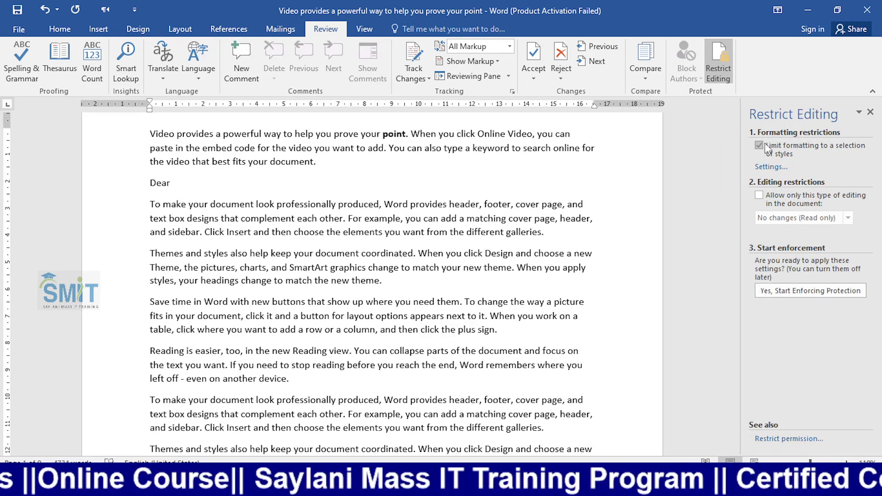
left_click(776, 292)
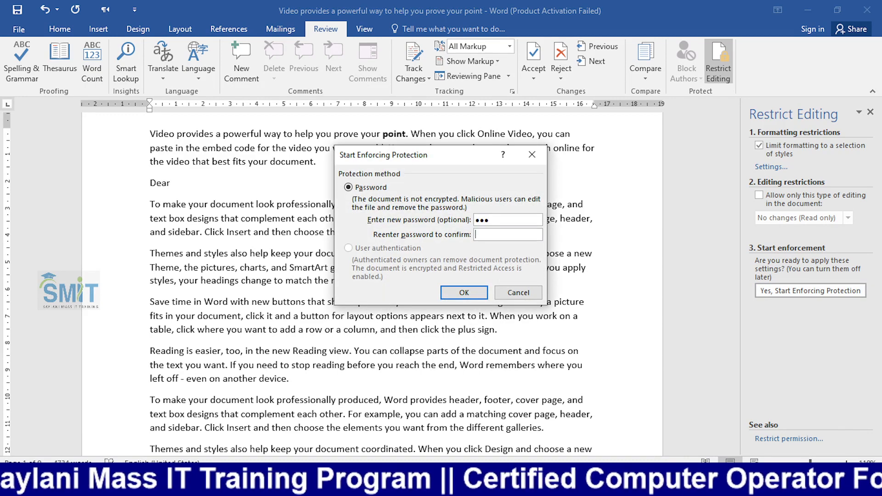
key("Return")
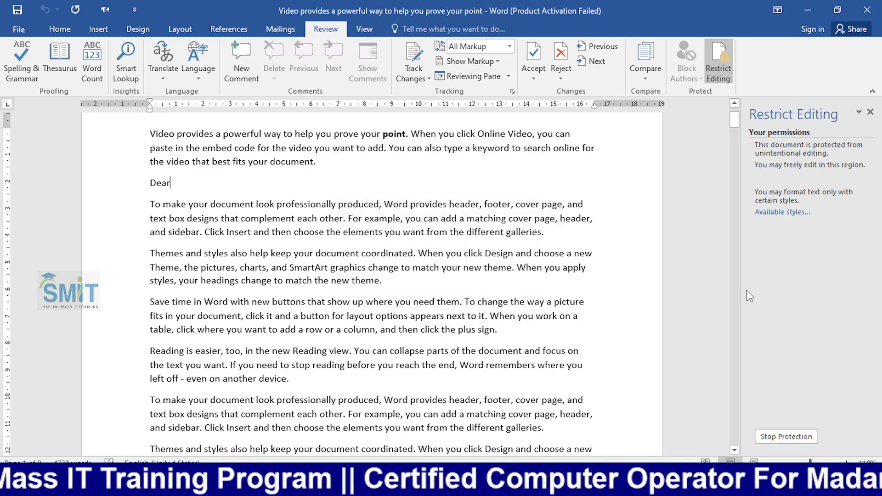
left_click(871, 113)
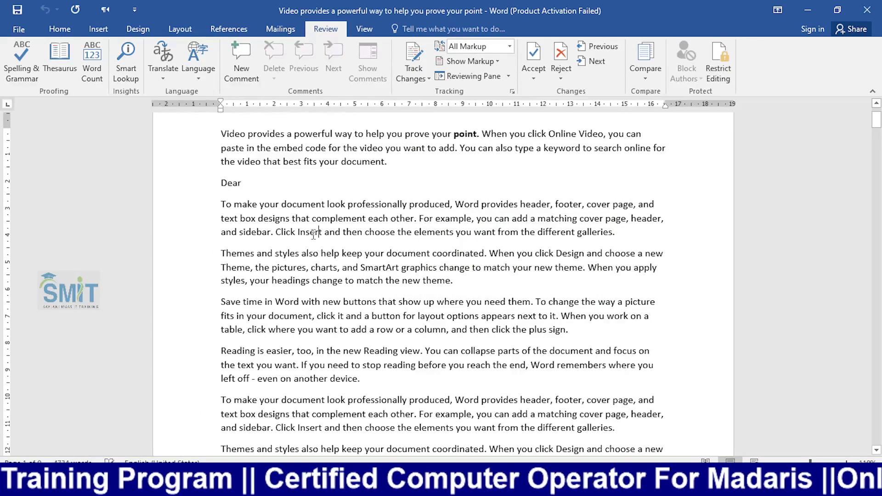
- Try selecting words and paragraphs in the protected document to test the restrictions
left_click(60, 29)
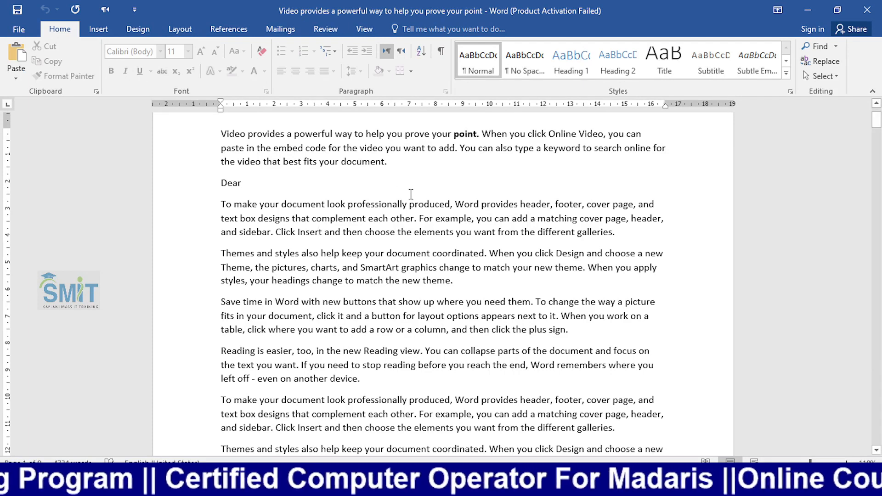
left_click_drag(627, 230, 510, 239)
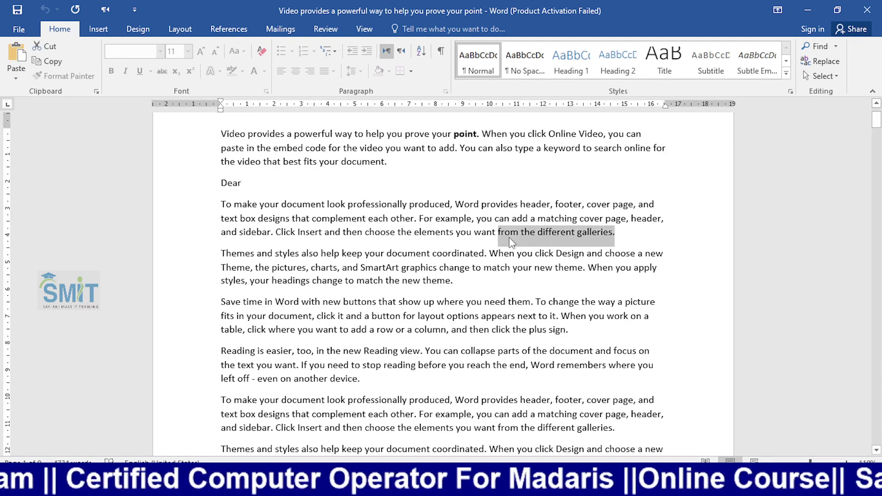
left_click_drag(243, 183, 215, 138)
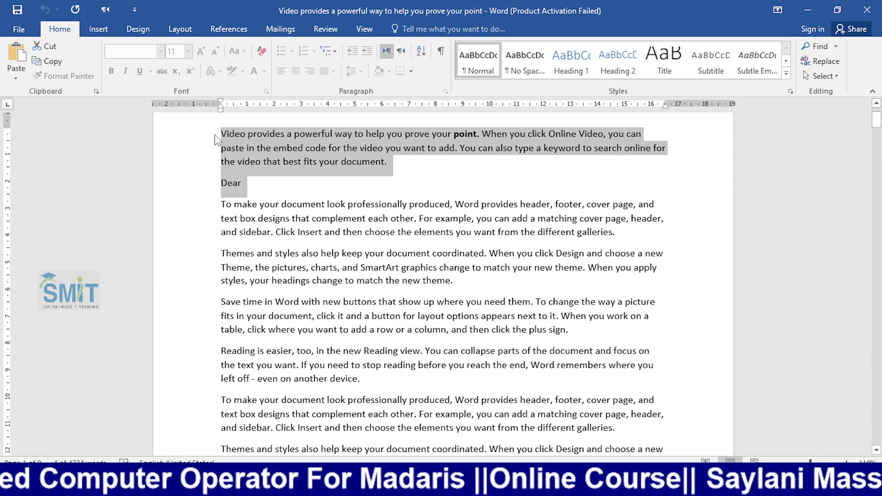
left_click(329, 148)
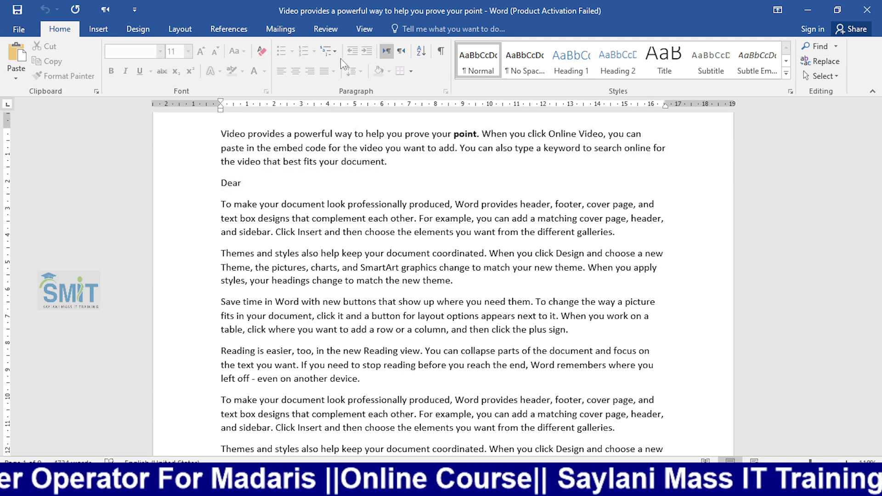
left_click(99, 29)
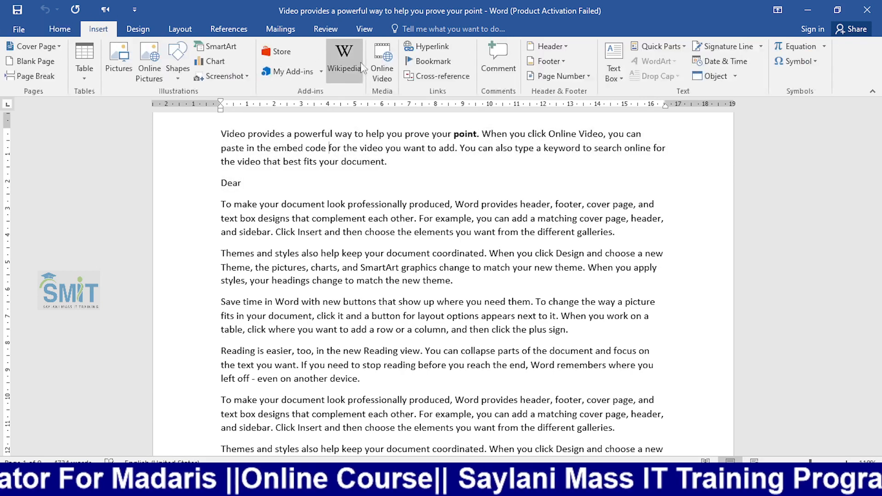
left_click(61, 30)
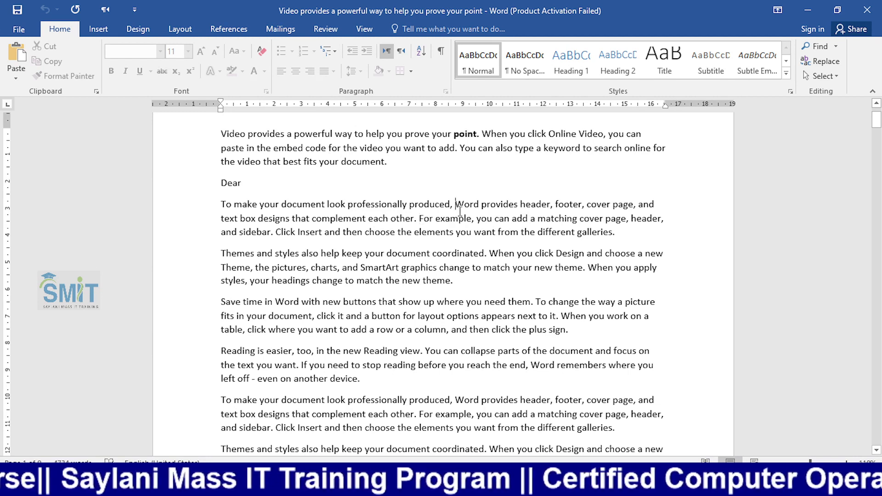
- Change 'produced' to 'produce' in the first paragraph, then reopen Restrict Editing
type("vcxcx")
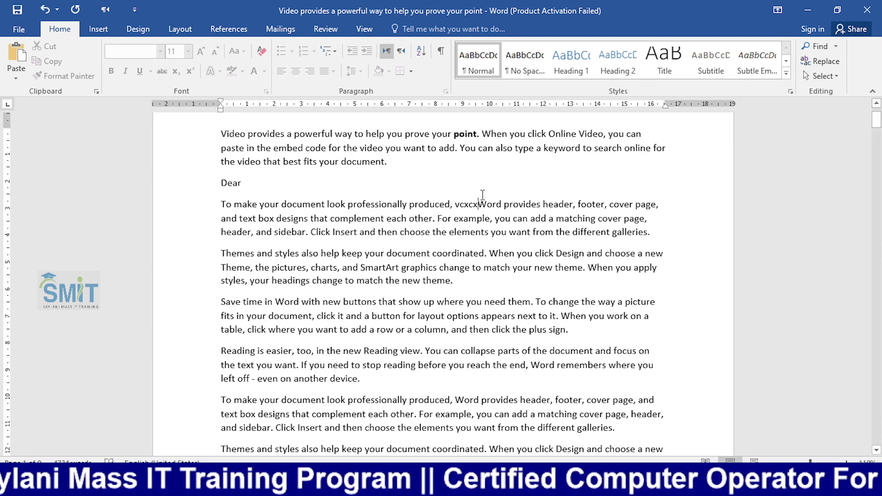
key("BackSpace")
key("BackSpace")
key("BackSpace")
key("BackSpace")
key("BackSpace")
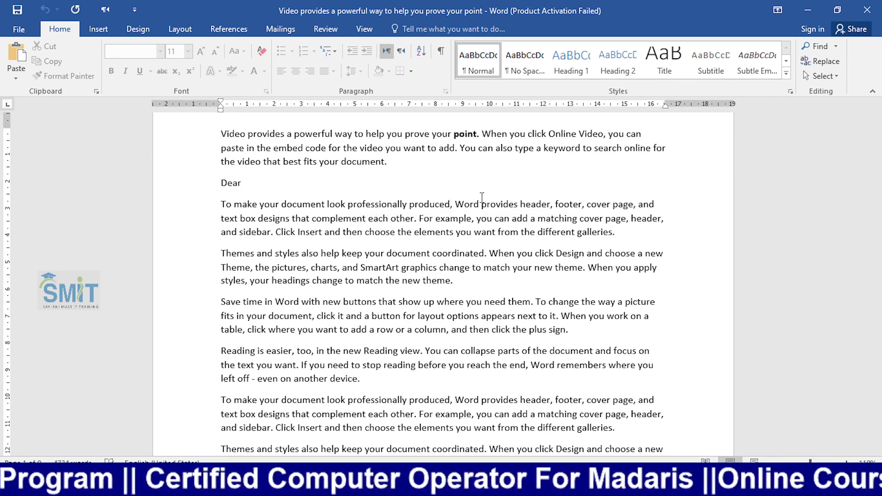
key("BackSpace")
key("BackSpace")
key("BackSpace")
key("BackSpace")
key("BackSpace")
key("BackSpace")
key("BackSpace")
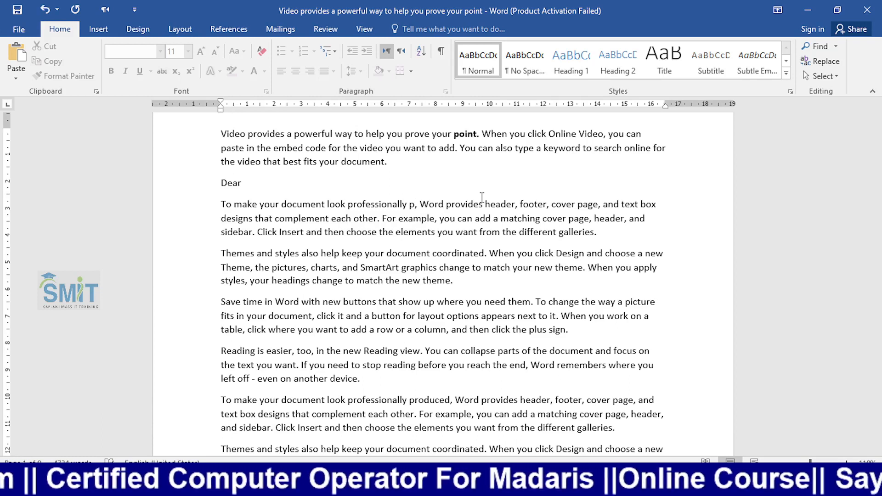
type("rodu")
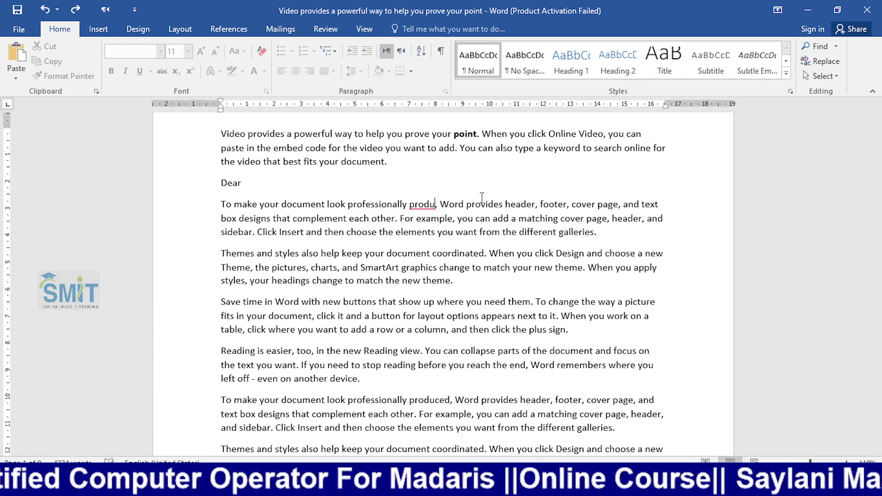
type("ce")
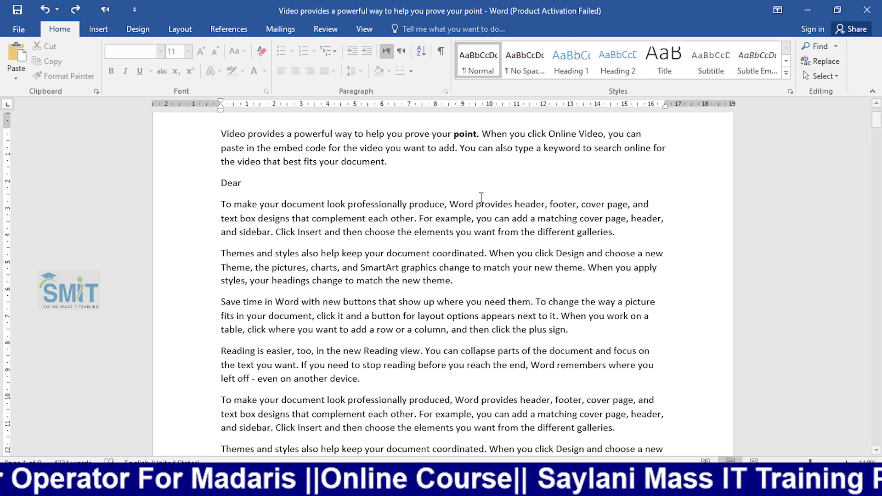
scroll(481, 196, "down", 2)
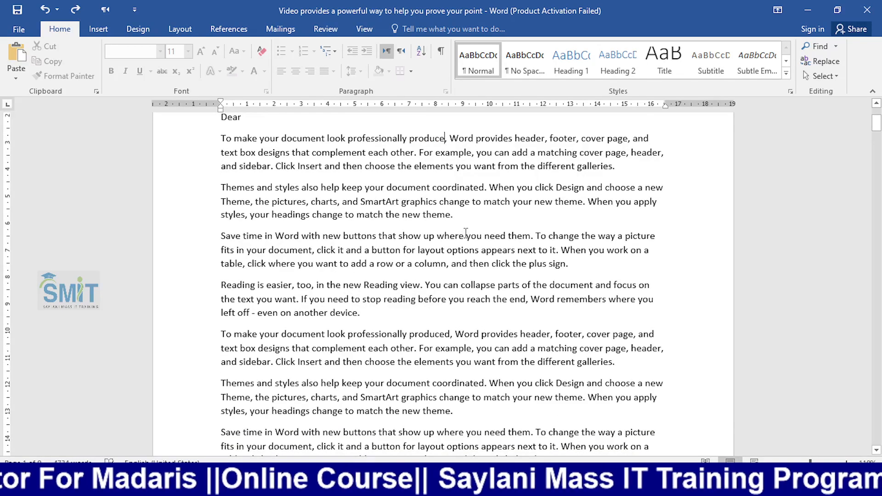
scroll(394, 195, "up", 4)
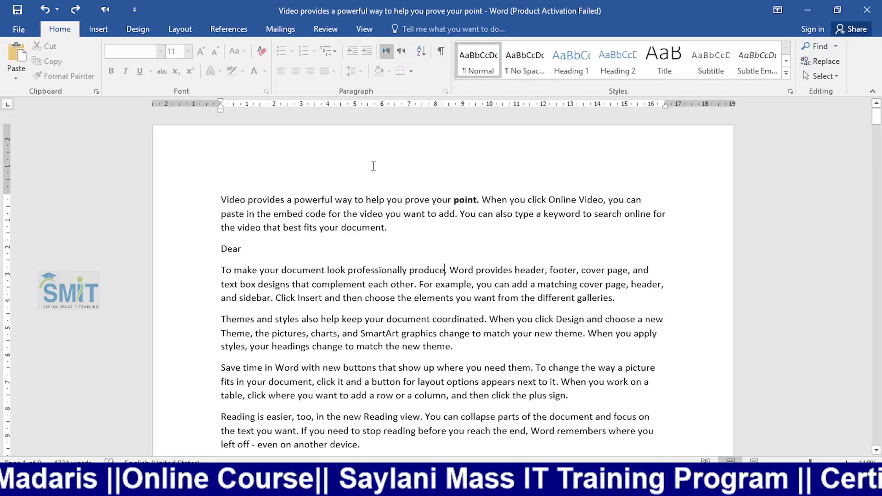
left_click(336, 31)
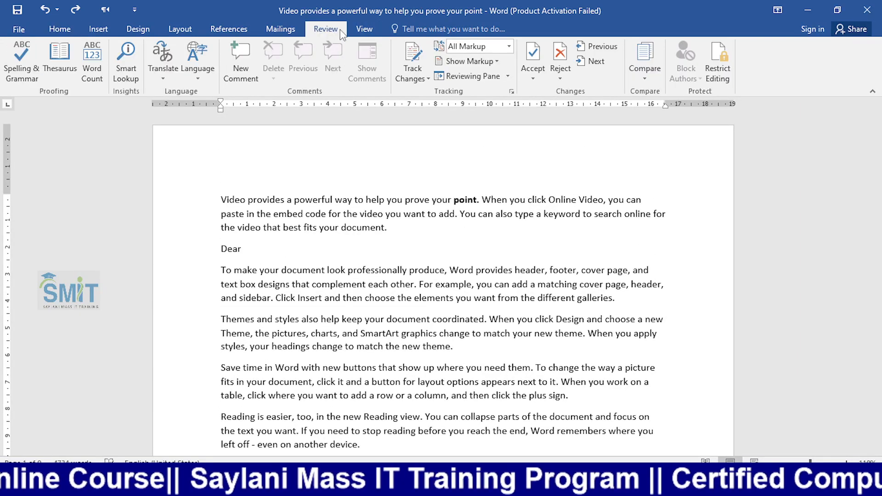
left_click(706, 77)
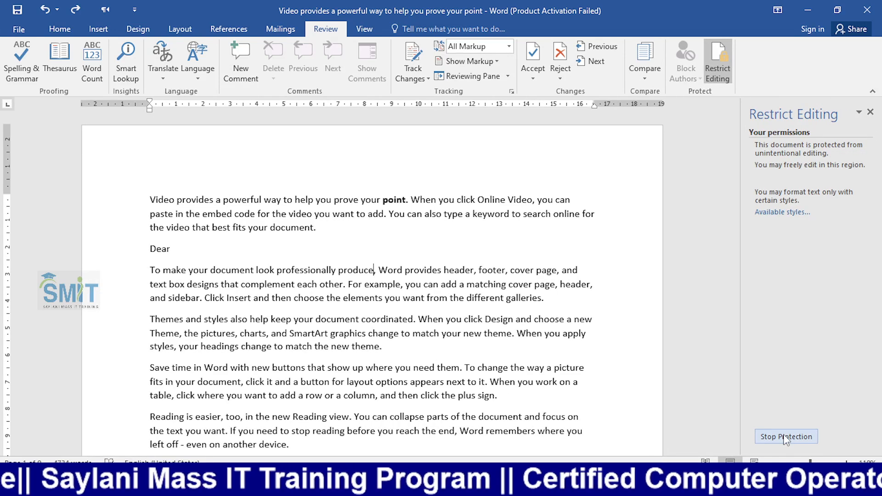
- Stop document protection by entering its password
left_click(785, 437)
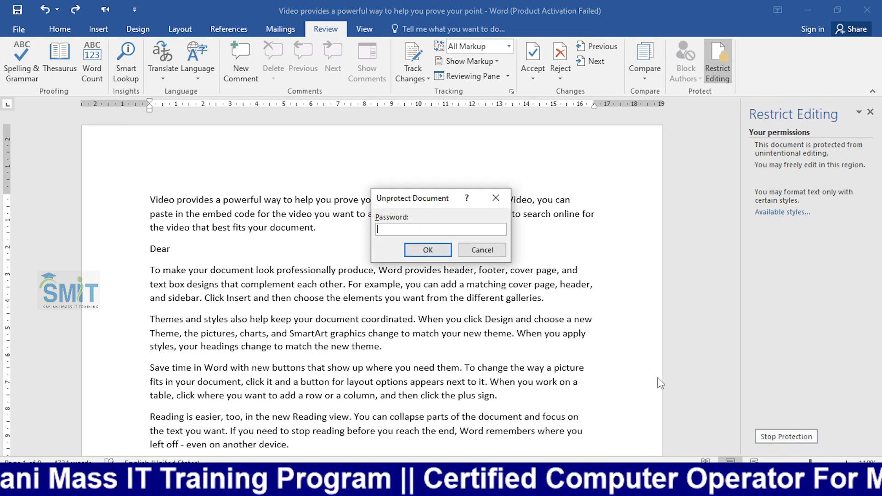
type("123")
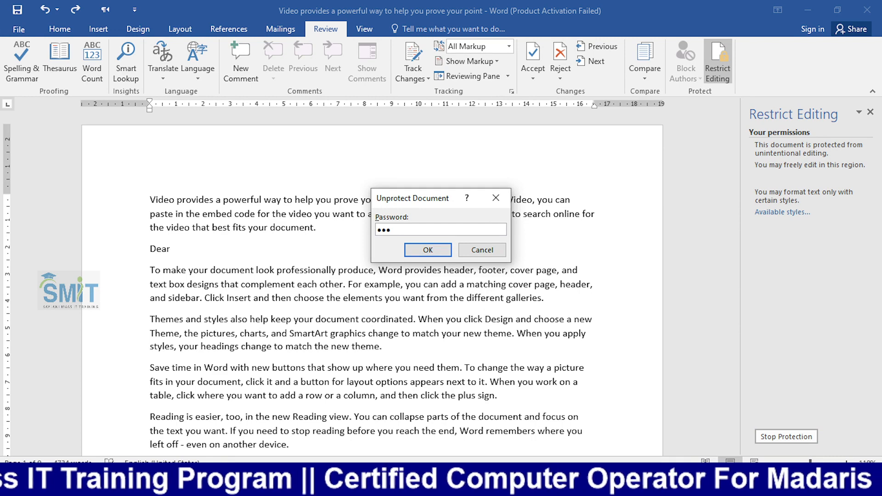
key("Return")
left_click(60, 29)
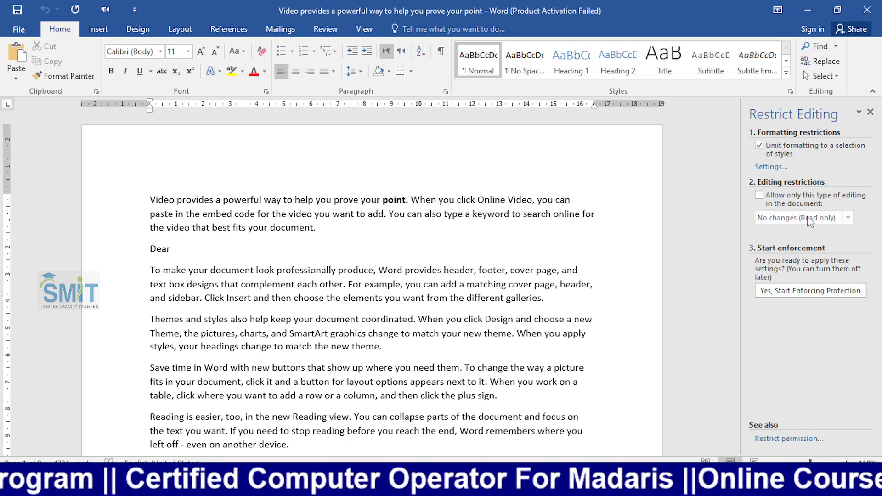
- Restrict editing to No changes (Read only) and enforce it with a password
left_click(759, 196)
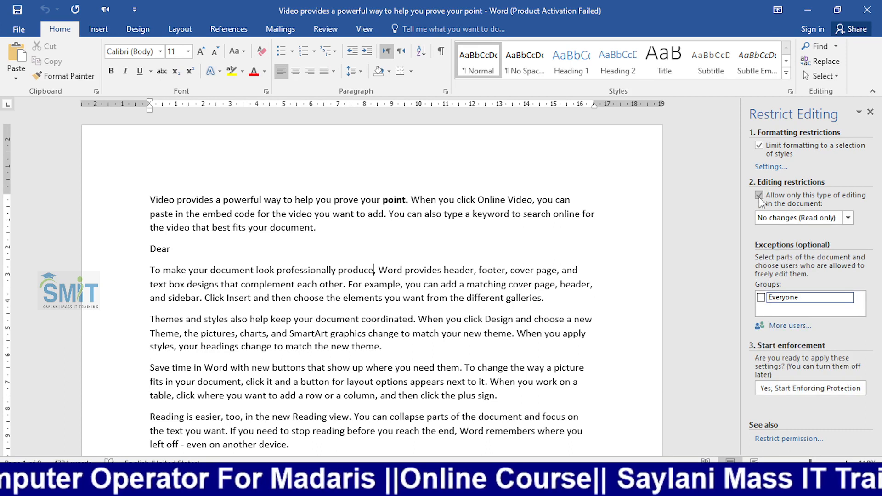
left_click(803, 221)
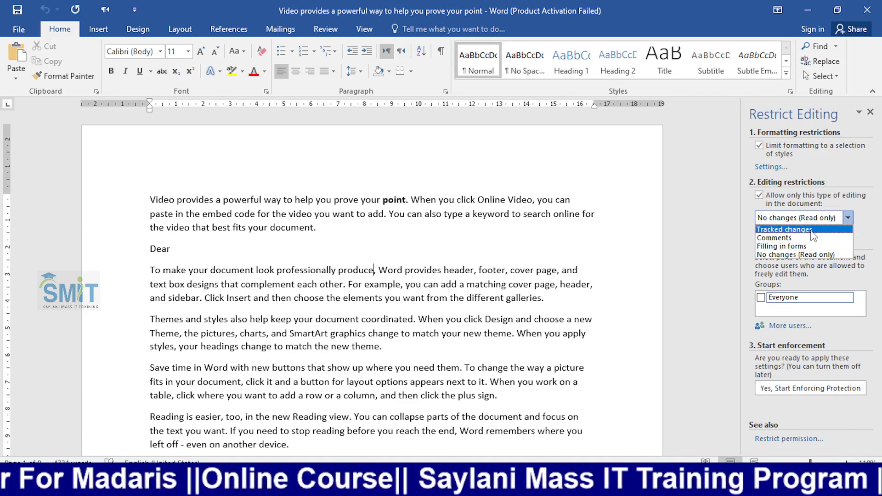
left_click(788, 221)
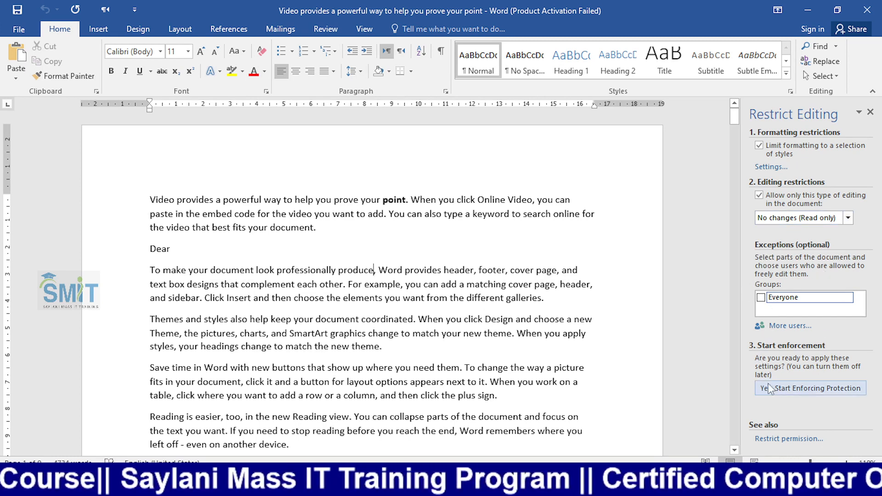
left_click(793, 389)
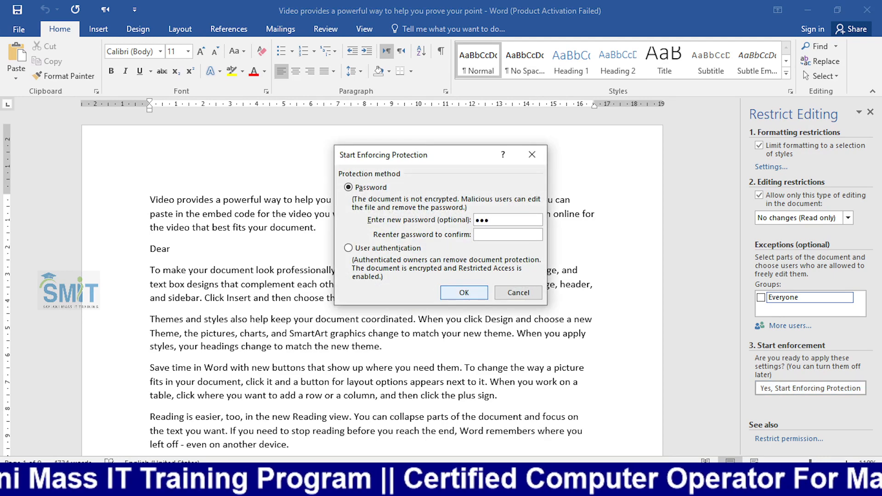
type("3")
key("Return")
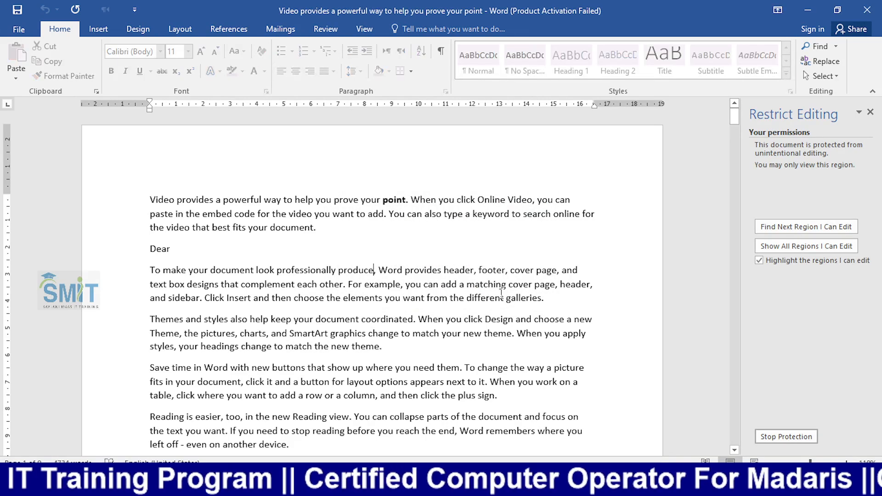
- Try placing the cursor and selecting text in the locked document to confirm edits are refused
left_click(411, 255)
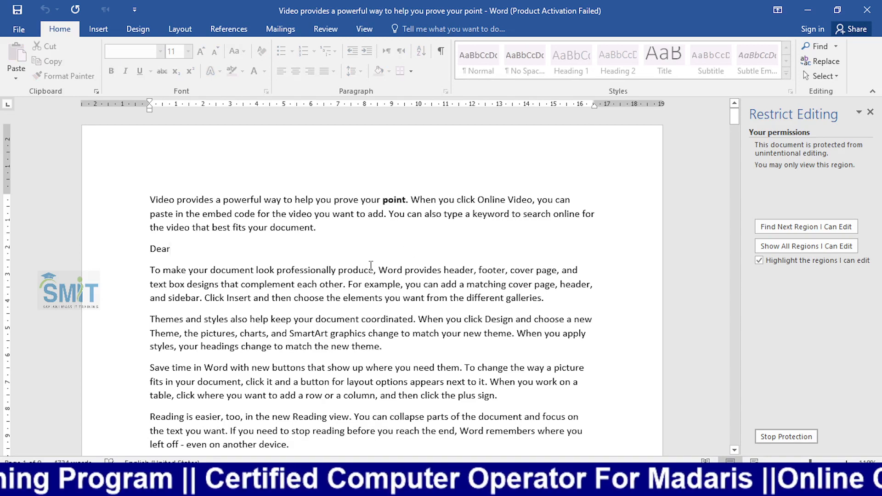
left_click_drag(370, 270, 440, 271)
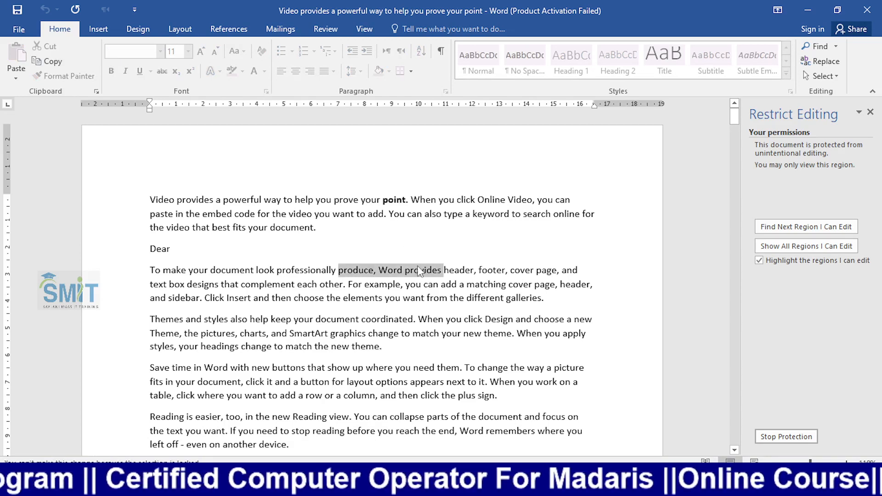
left_click(418, 270)
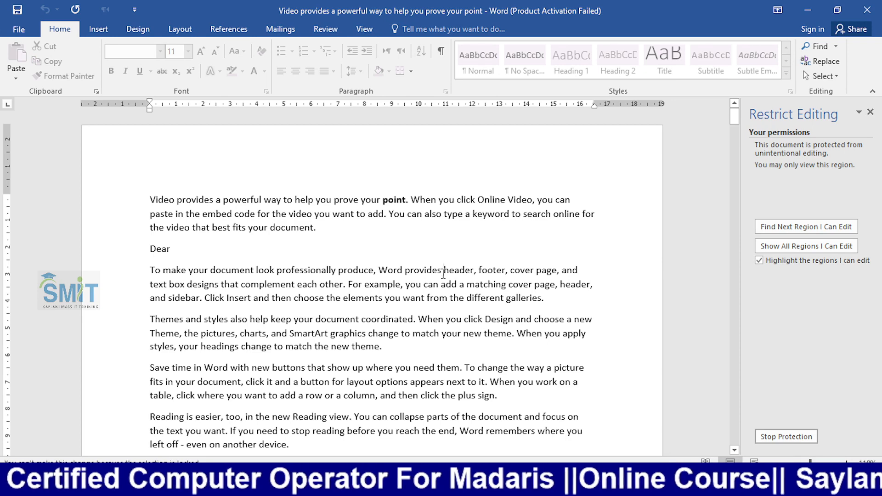
left_click(837, 9)
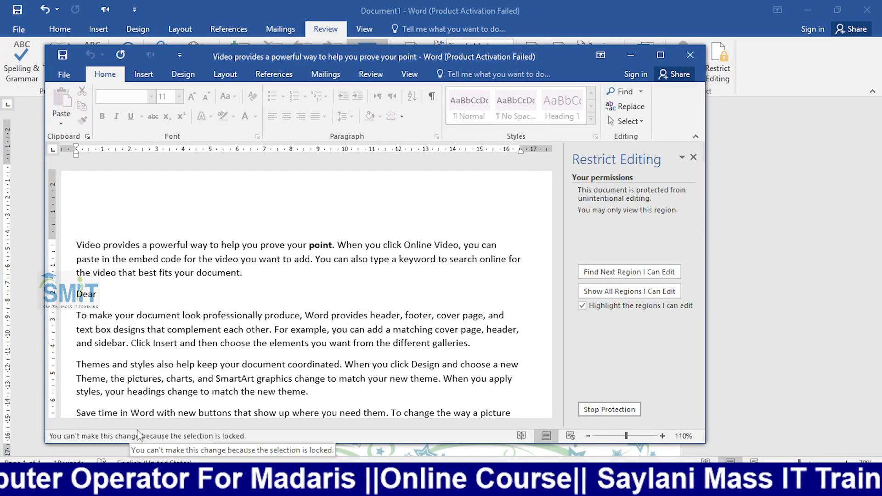
left_click(247, 316)
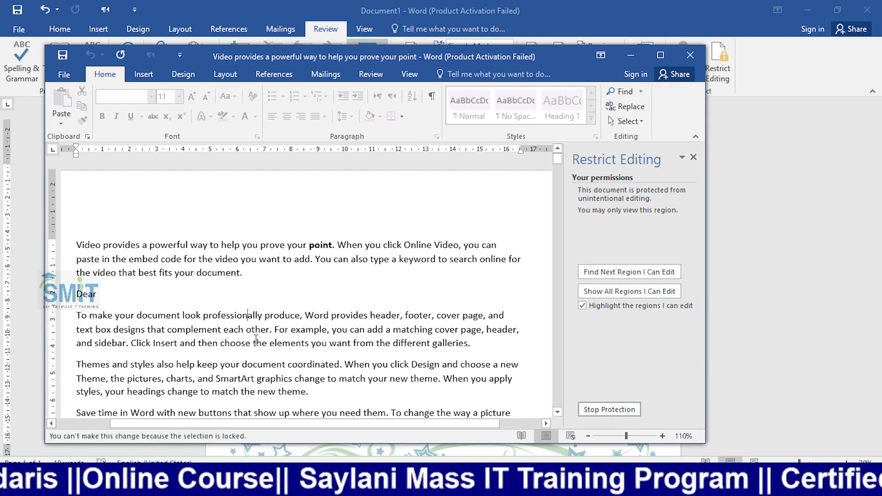
scroll(273, 317, "down", 2)
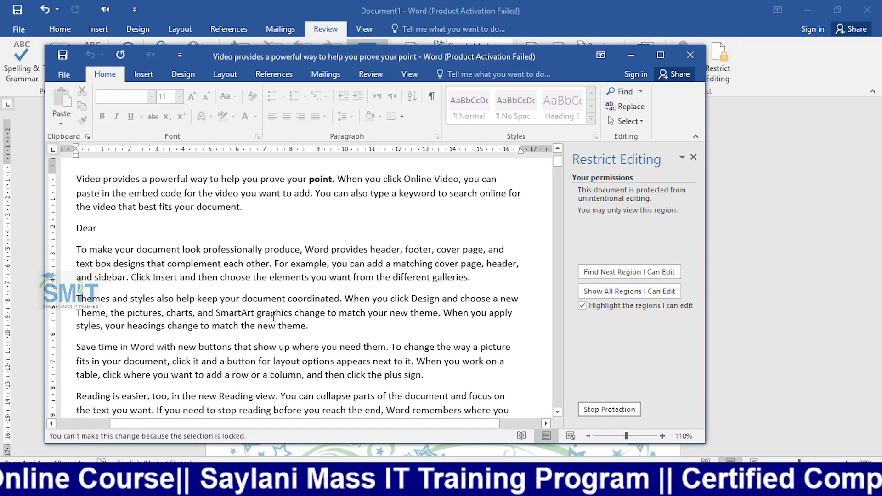
left_click_drag(270, 223, 213, 249)
left_click(319, 265)
left_click_drag(348, 268, 278, 266)
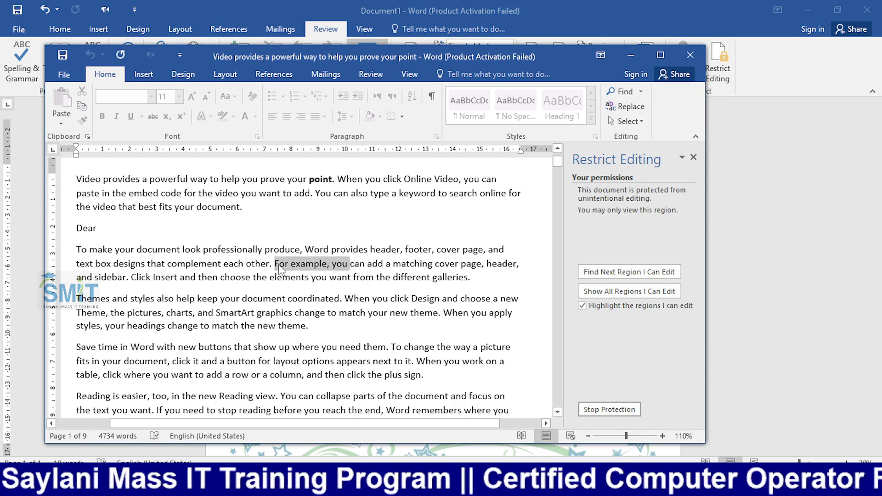
- Attempt a Backspace in the locked text, then restore the window and move it up-right
left_click(662, 57)
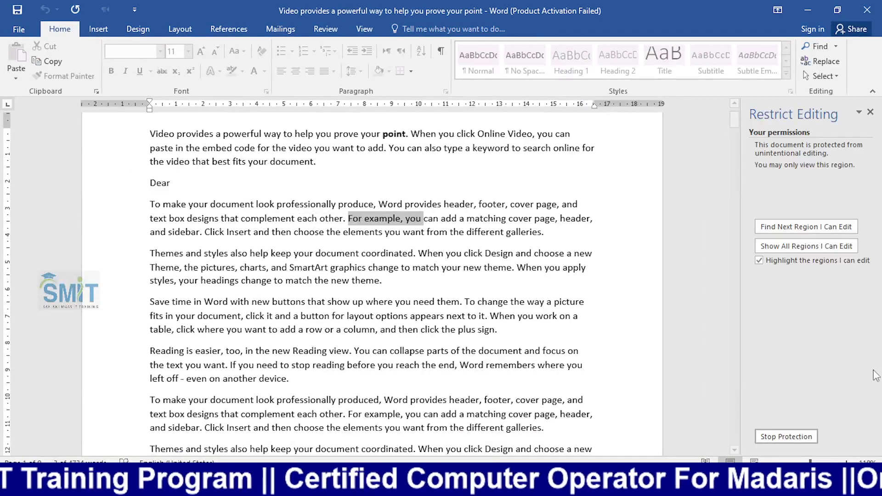
scroll(491, 320, "down", 1)
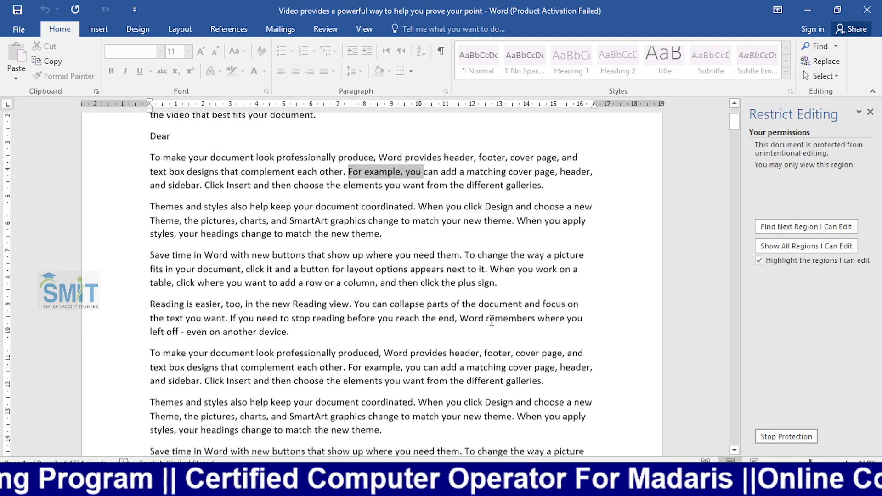
scroll(491, 320, "up", 2)
left_click(334, 232)
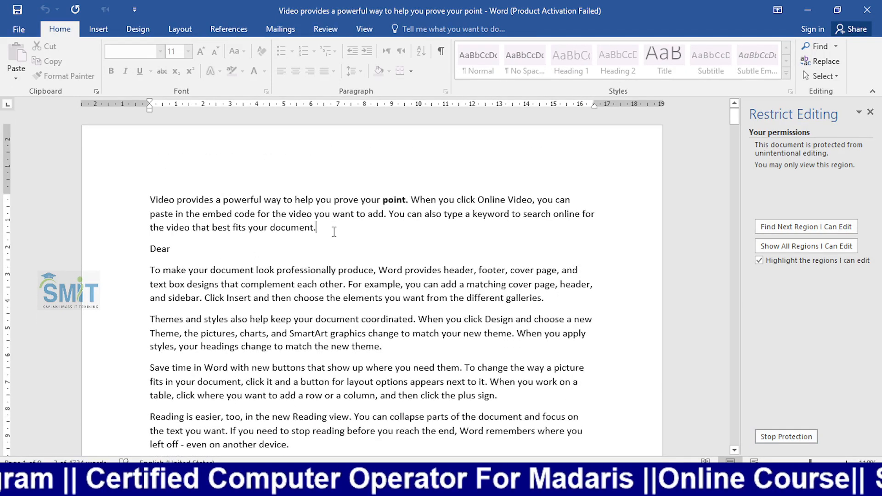
key("BackSpace")
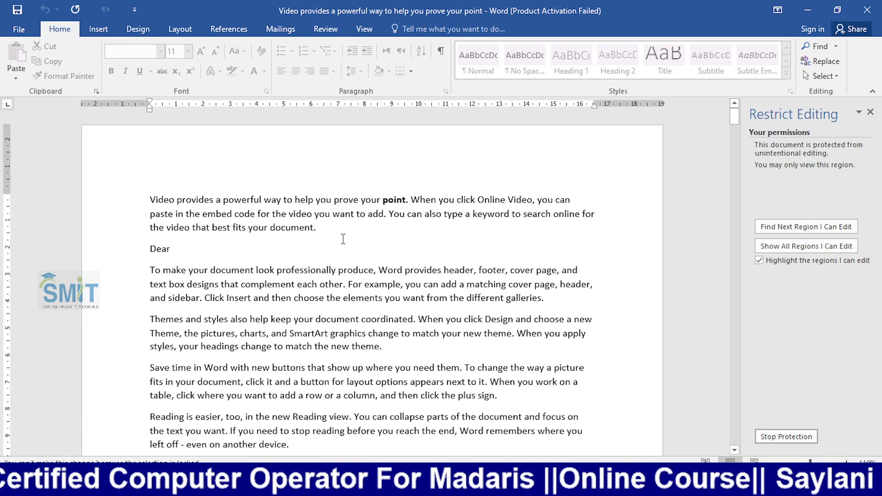
left_click(837, 10)
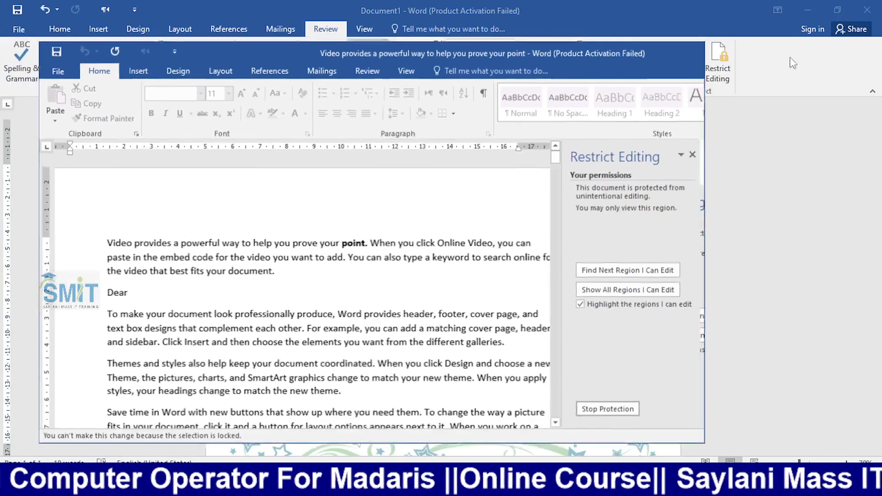
left_click_drag(495, 55, 528, 11)
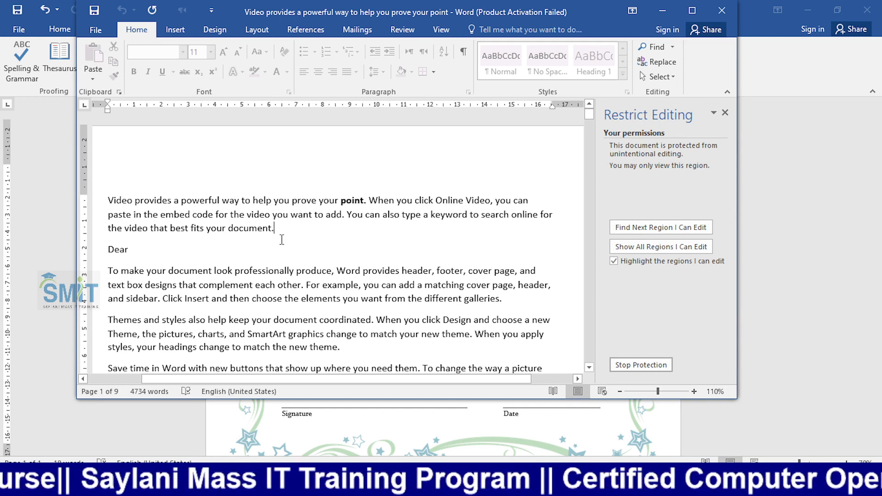
- Stop protection, tick Everyone as an exception, and start re-enforcing with a new password
left_click(652, 366)
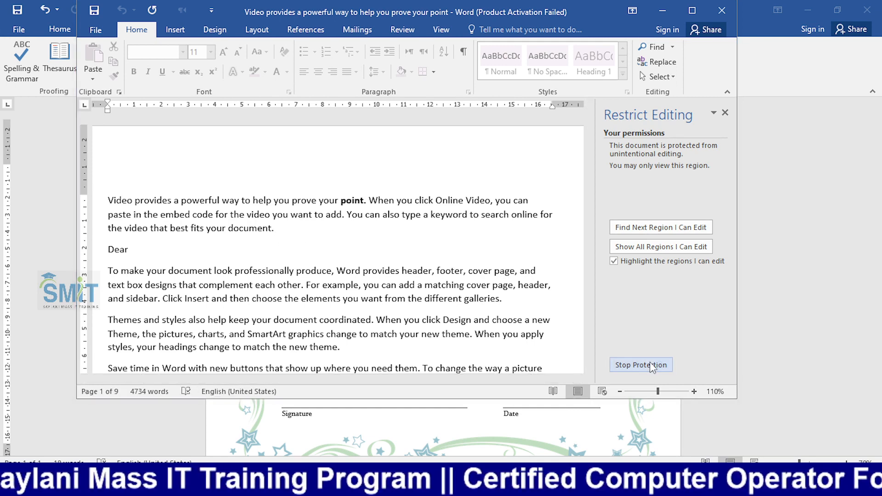
key("Return")
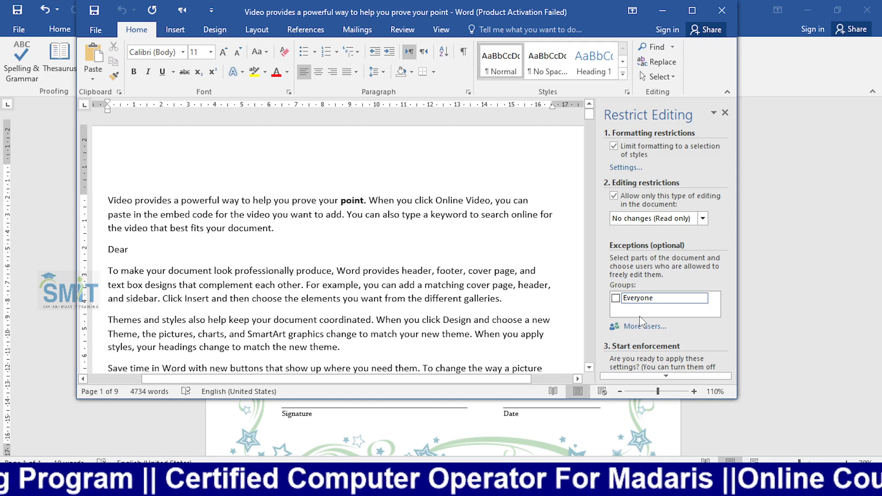
left_click(615, 299)
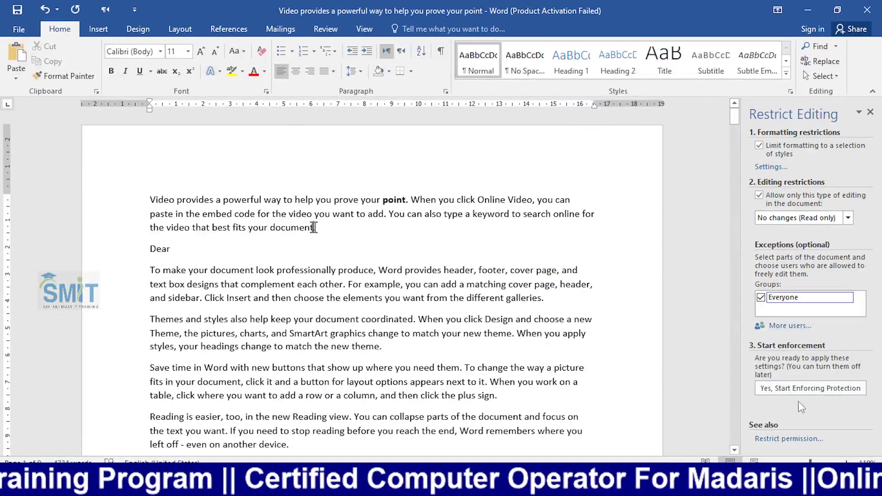
left_click(784, 392)
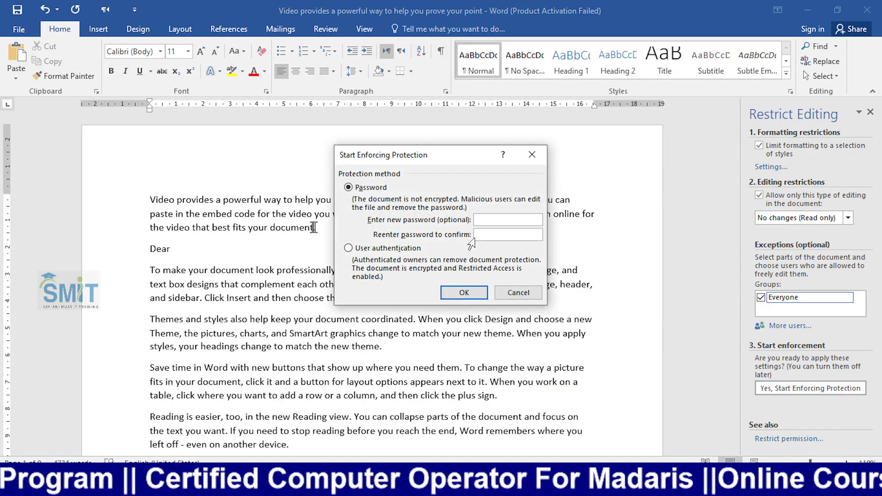
key("Return")
key("Return")
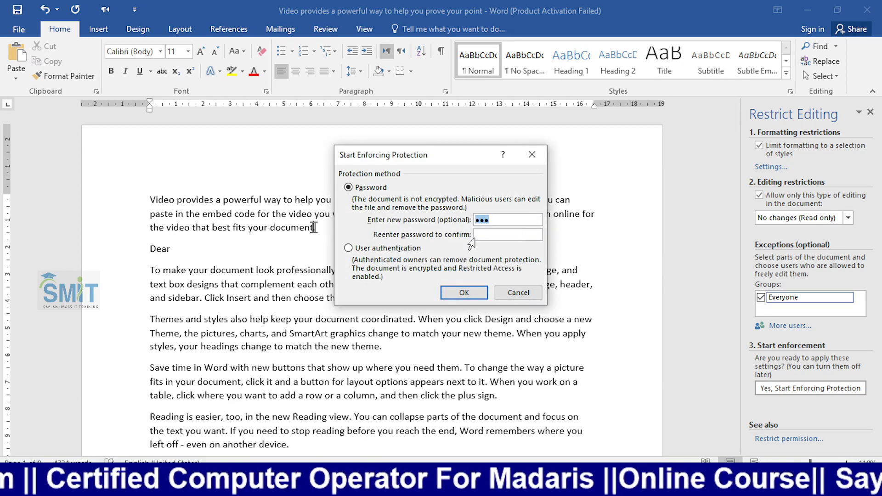
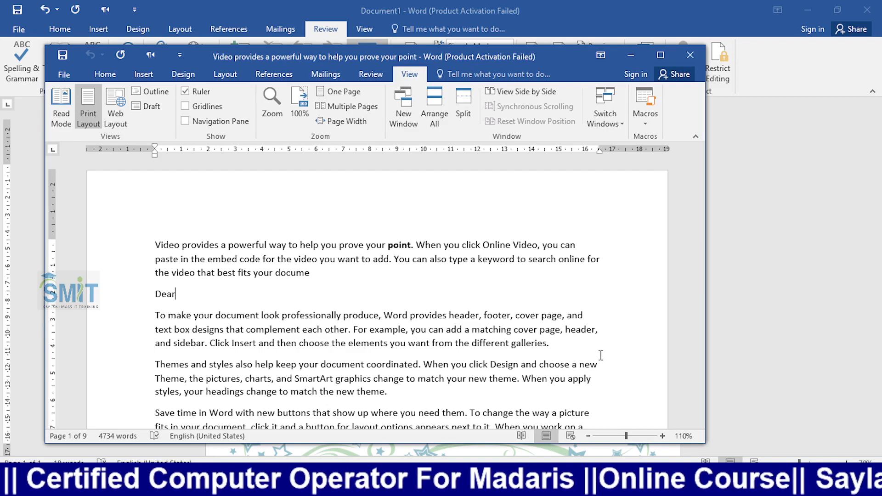
- View the document in Read Mode, select some Themes text, page forward twice, then return to Print Layout
right_click(572, 337)
left_click(59, 116)
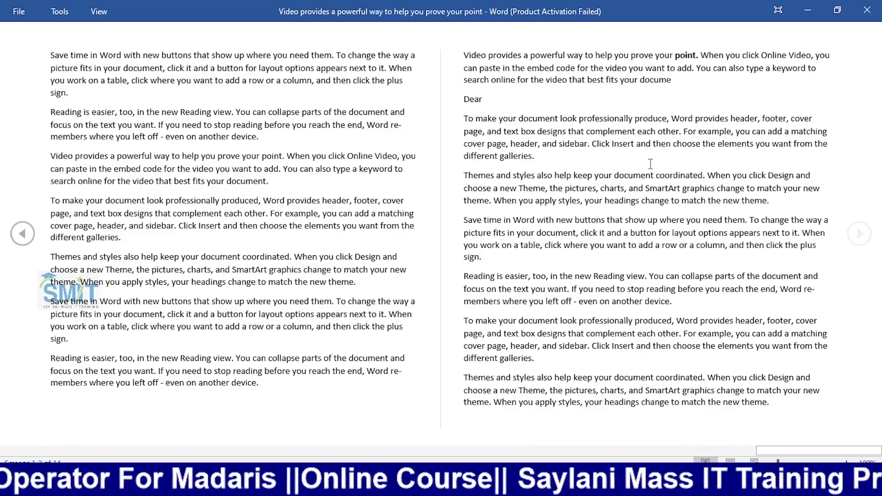
left_click_drag(535, 158, 559, 178)
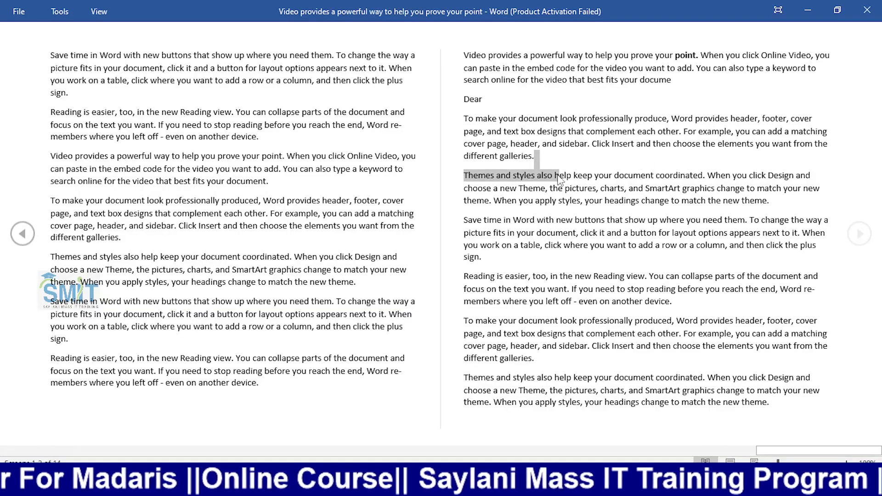
left_click(500, 178)
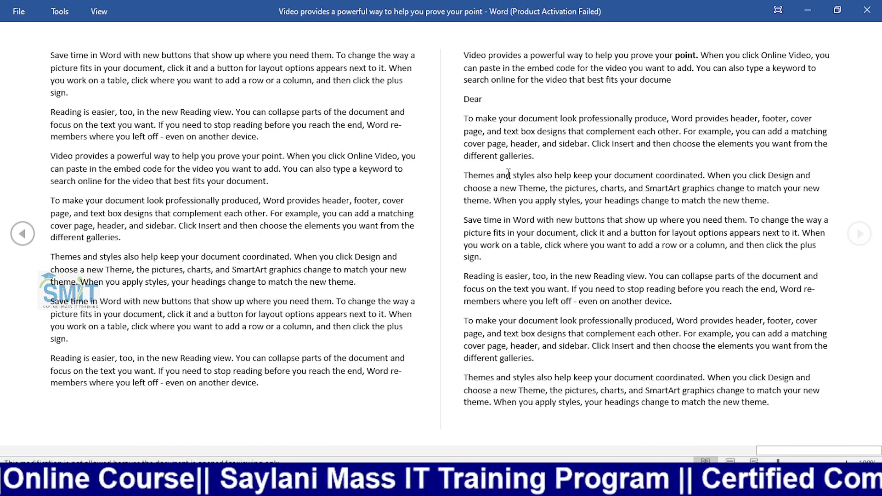
left_click_drag(533, 189, 546, 188)
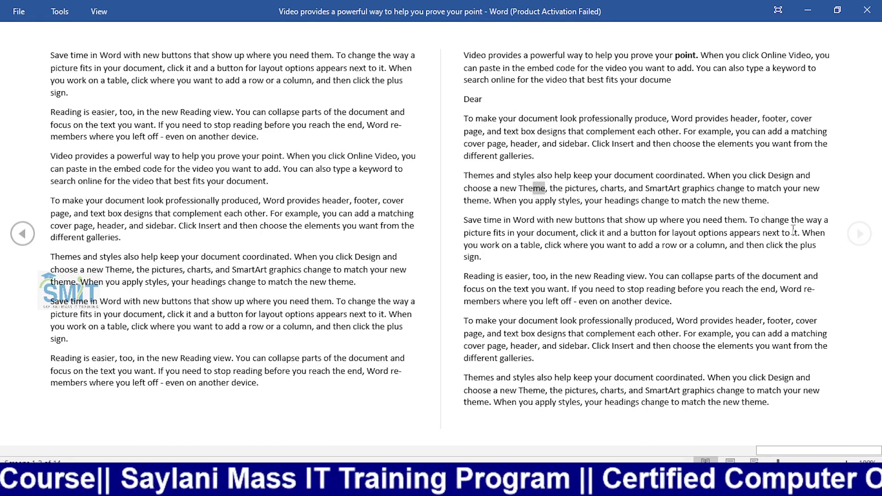
left_click(859, 233)
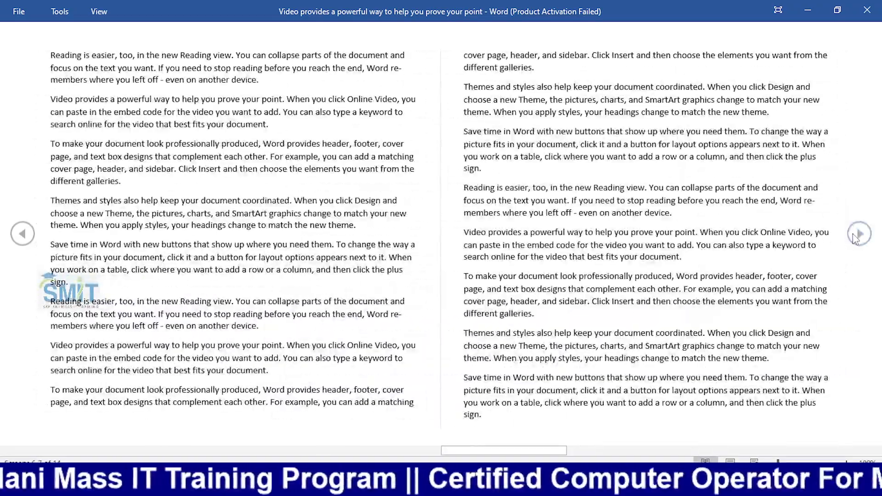
left_click(857, 234)
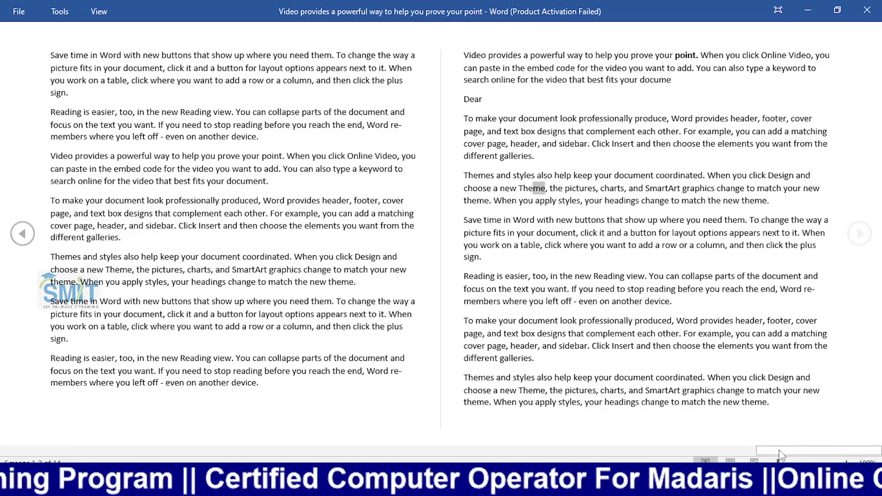
left_click(729, 460)
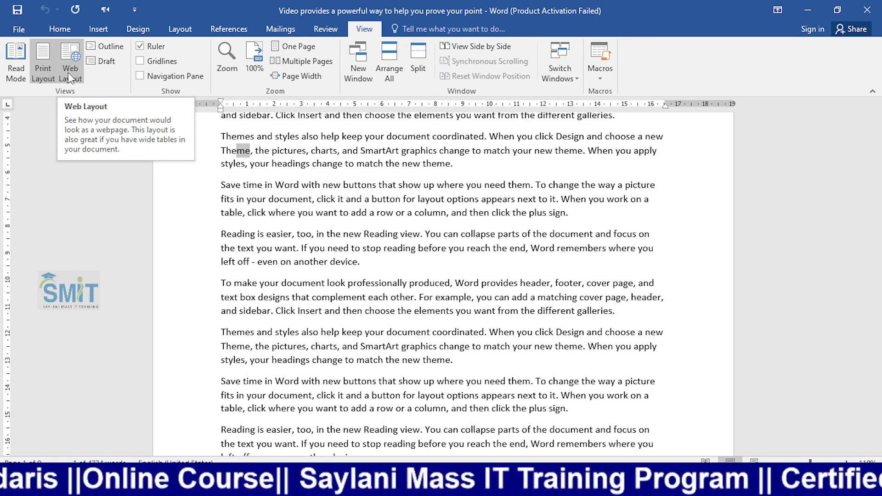
- Switch to Web Layout and scroll through the full-width document text
left_click(70, 77)
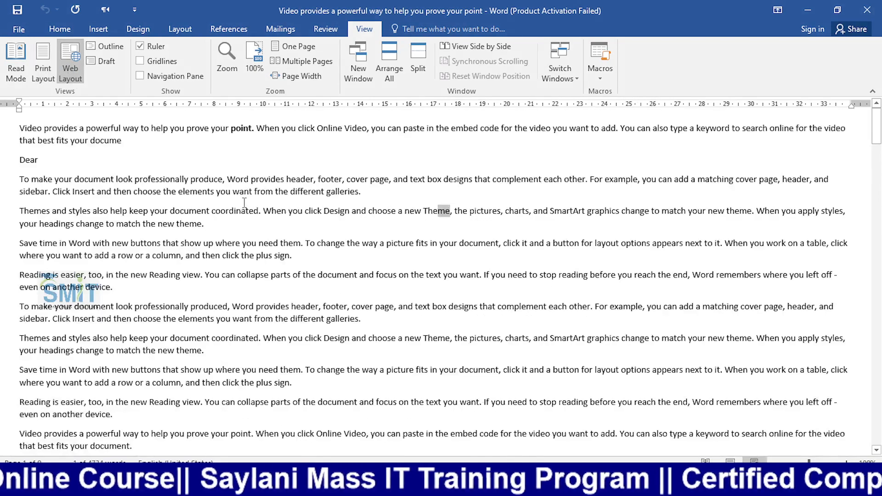
scroll(290, 198, "down", 5)
scroll(290, 199, "up", 5)
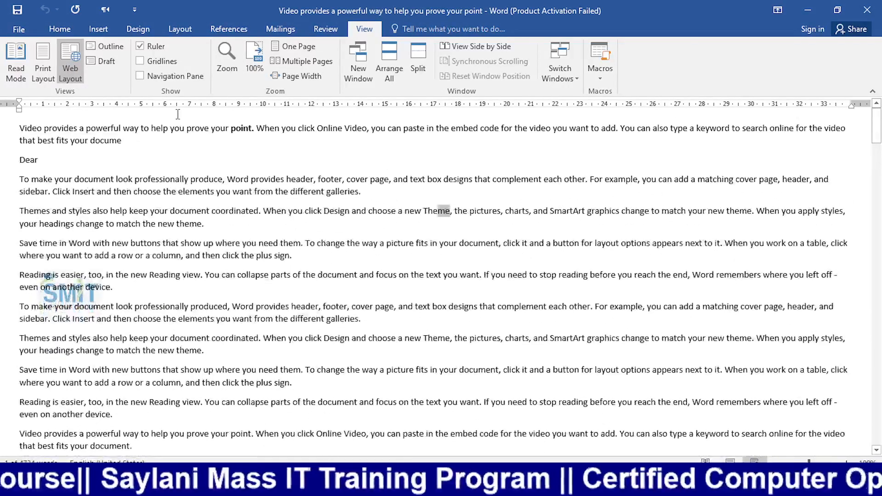
scroll(469, 281, "down", 3)
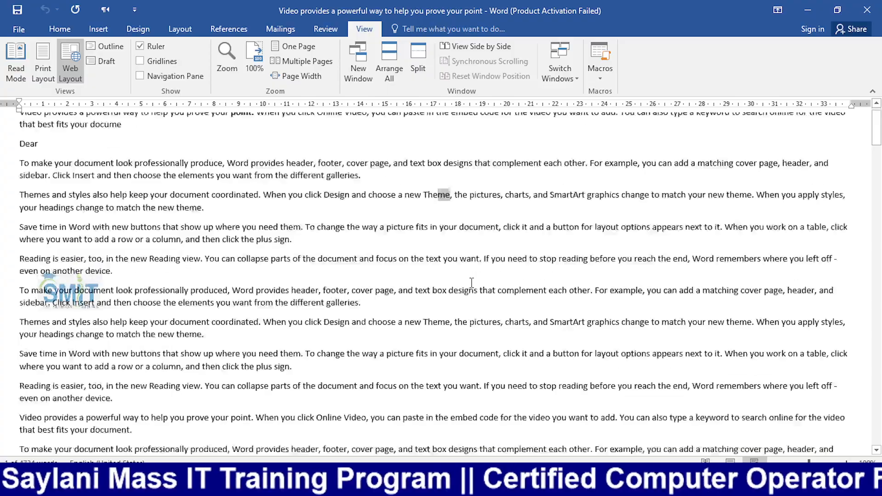
scroll(471, 284, "down", 10)
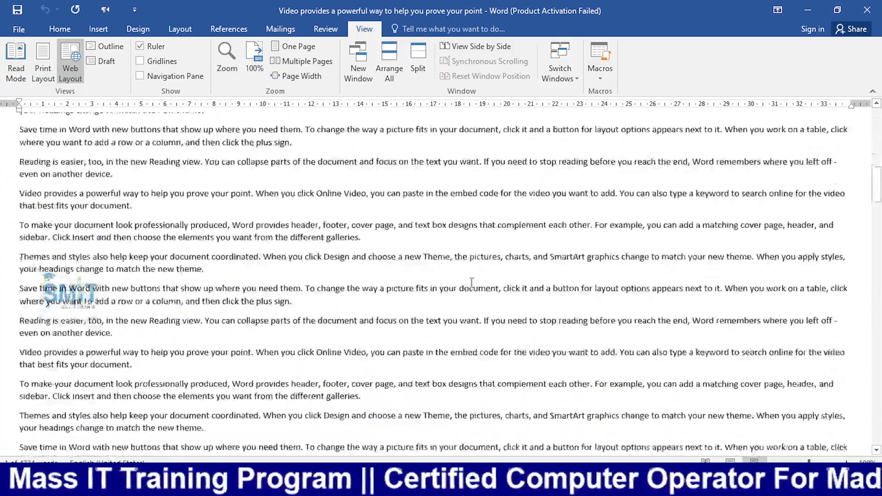
scroll(473, 283, "down", 10)
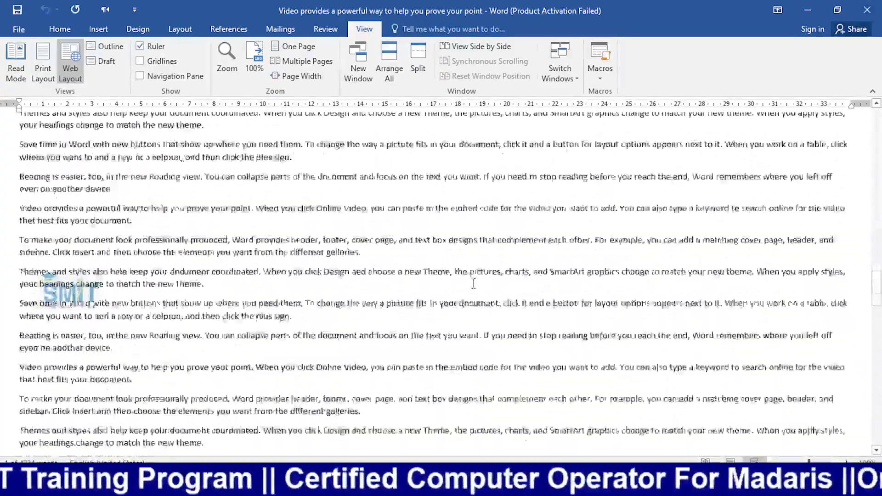
scroll(474, 284, "up", 20)
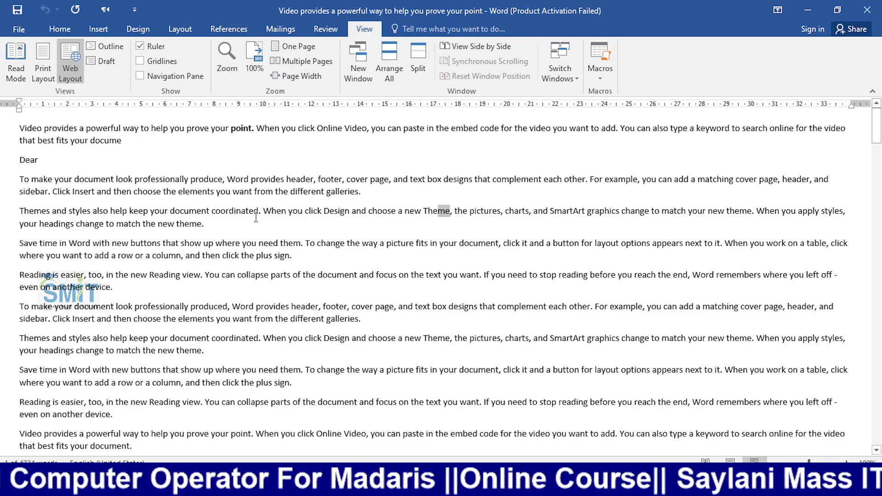
- Switch to Print Layout, briefly view the document as an Outline, then close Outline view
left_click(38, 65)
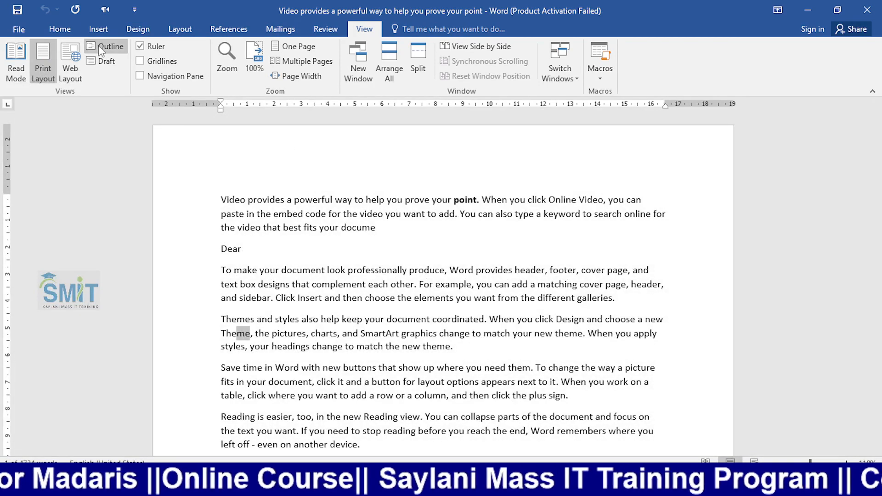
left_click(105, 48)
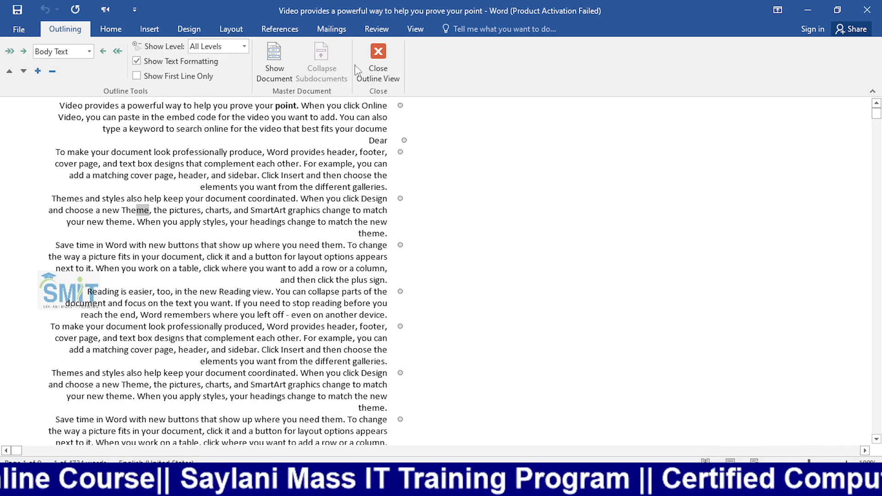
left_click(383, 67)
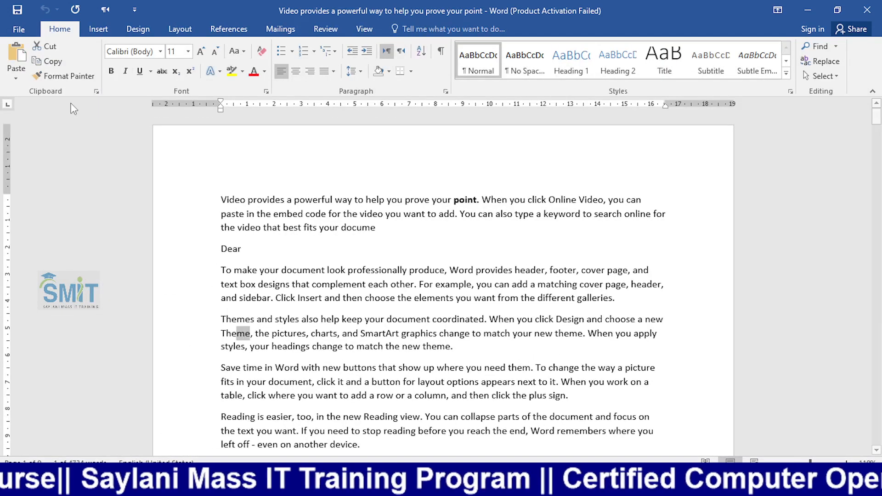
left_click(351, 33)
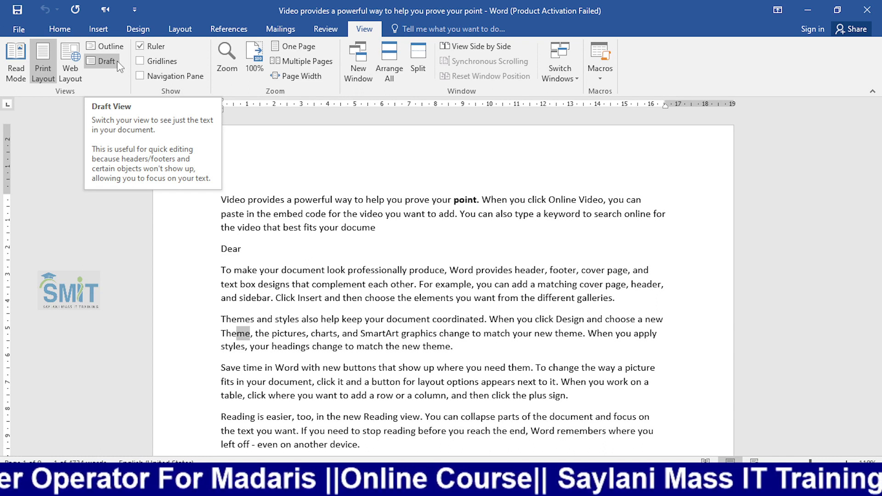
- Place the cursor in the first paragraph and toggle the Ruler off and back on
left_click(346, 214)
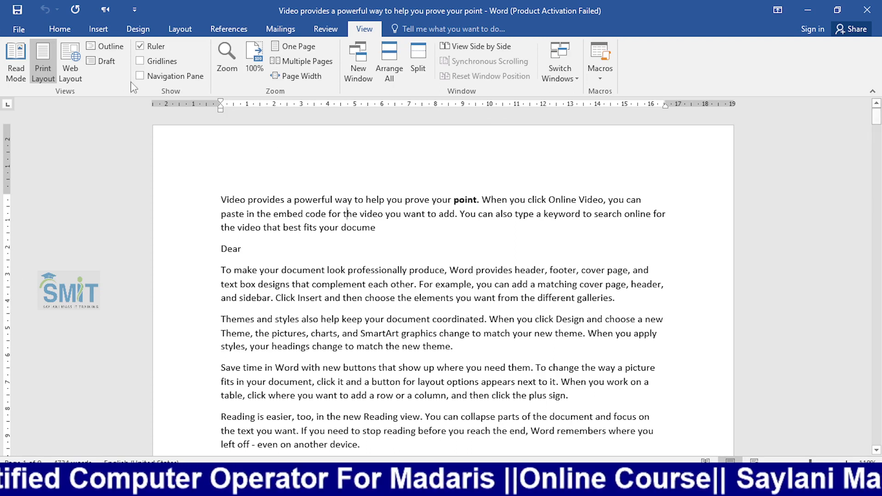
left_click(142, 47)
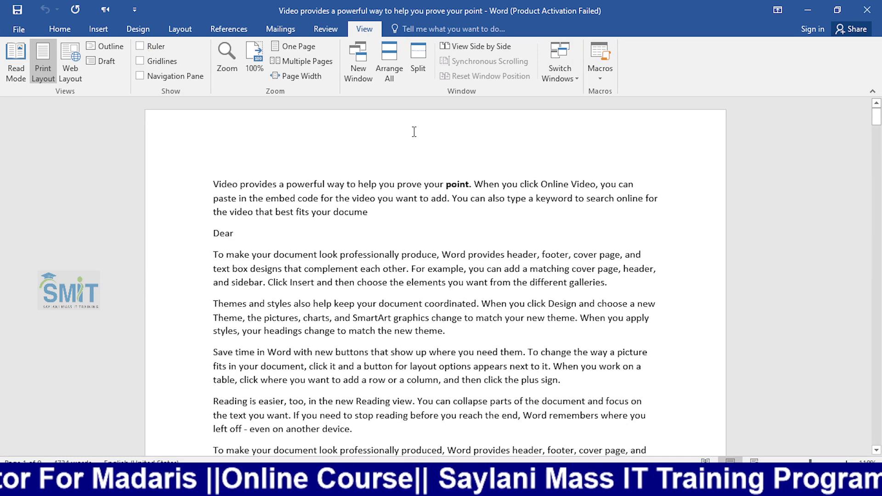
left_click(140, 46)
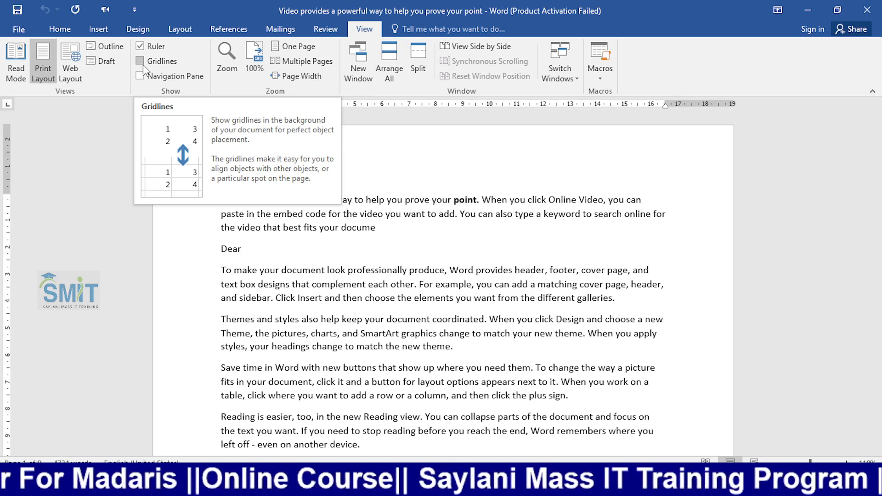
- Turn on gridlines and draw a rectangle beside the Dear line
left_click(140, 61)
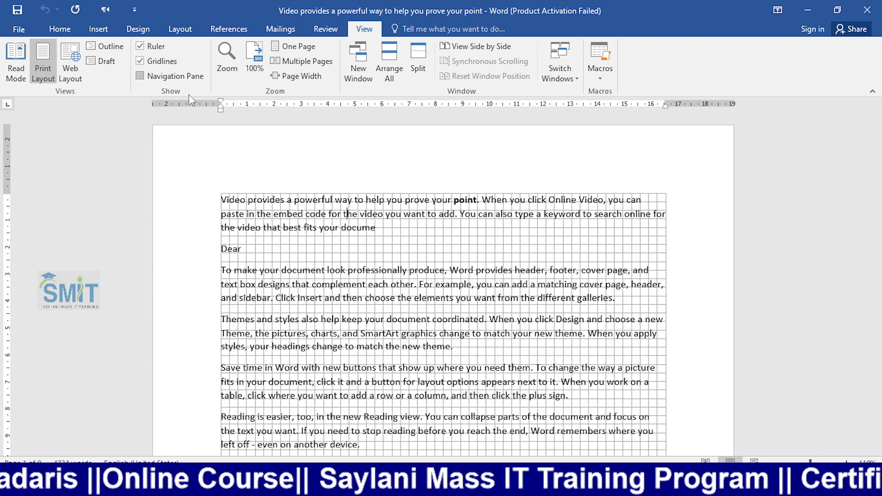
left_click(104, 29)
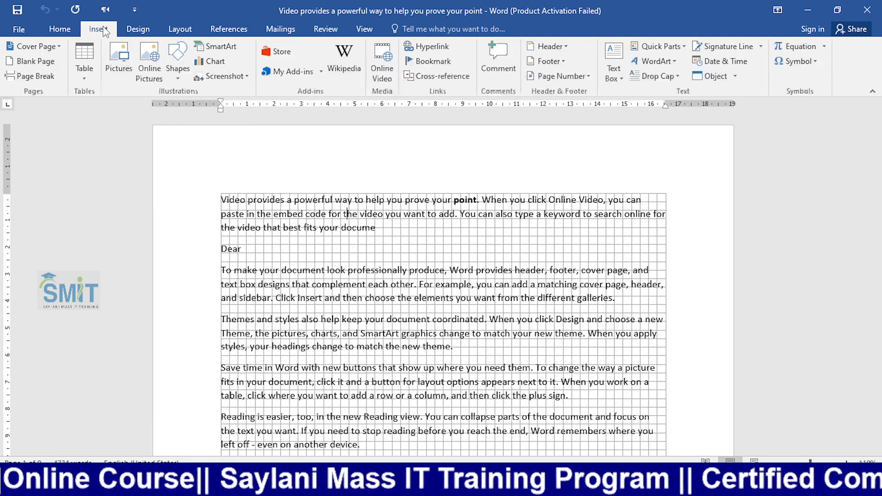
left_click(177, 64)
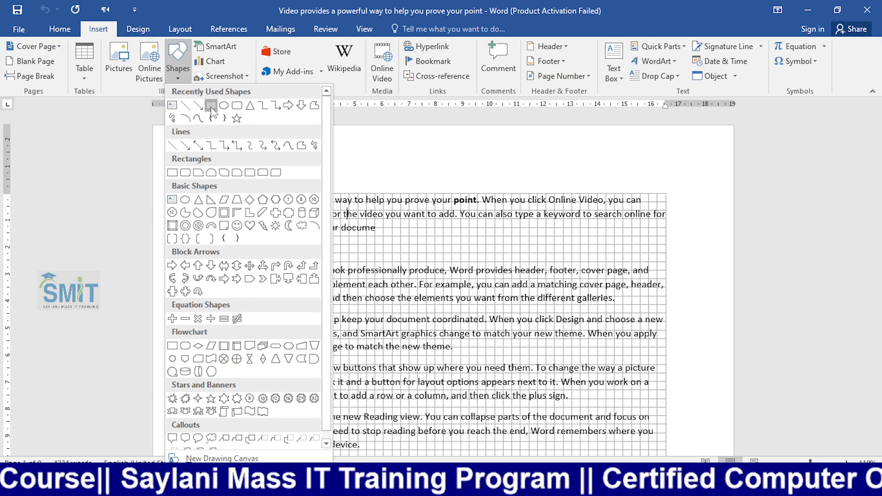
left_click(212, 110)
mouse_move(323, 244)
left_mouse_down()
mouse_move(384, 295)
mouse_move(381, 272)
mouse_move(557, 282)
mouse_move(551, 274)
left_mouse_up()
- Nudge the rectangle into position with the arrow keys
key("Up")
key("Down")
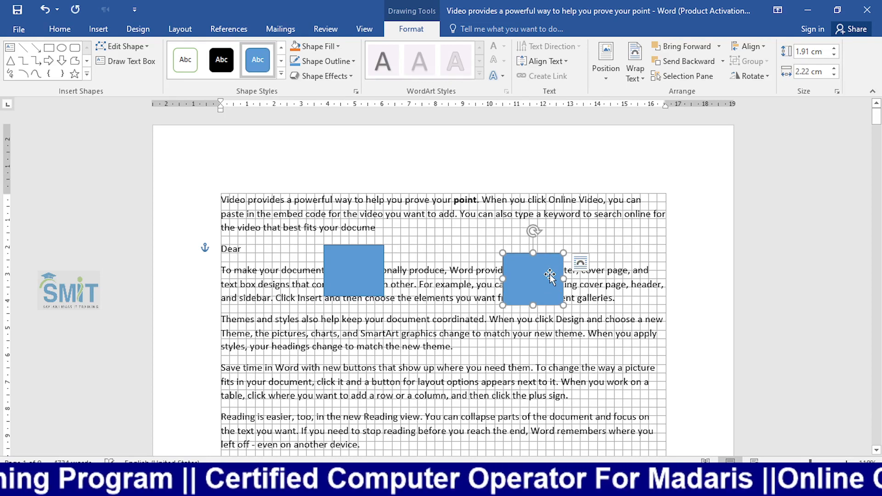
key("Down")
key("Up")
key("Up")
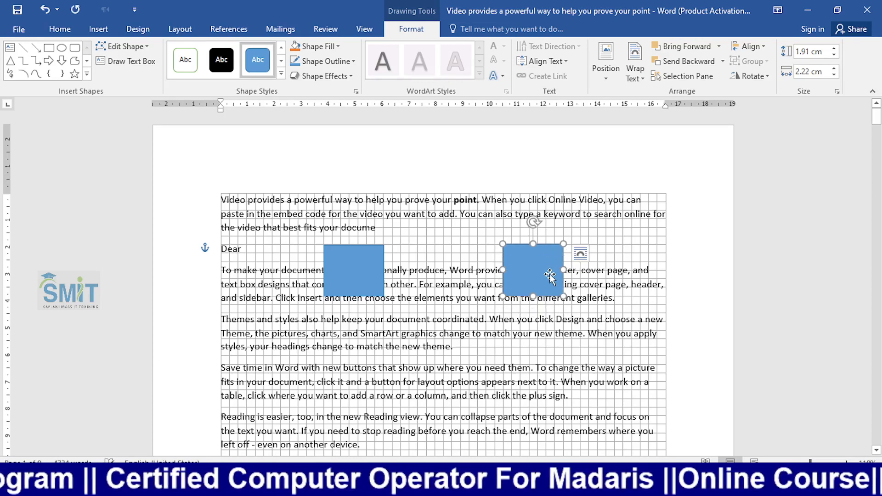
key("Down")
key("Up")
key("Left")
key("Left")
key("Left")
key("Left")
key("Left")
key("Left")
key("Left")
key("Left")
key("Left")
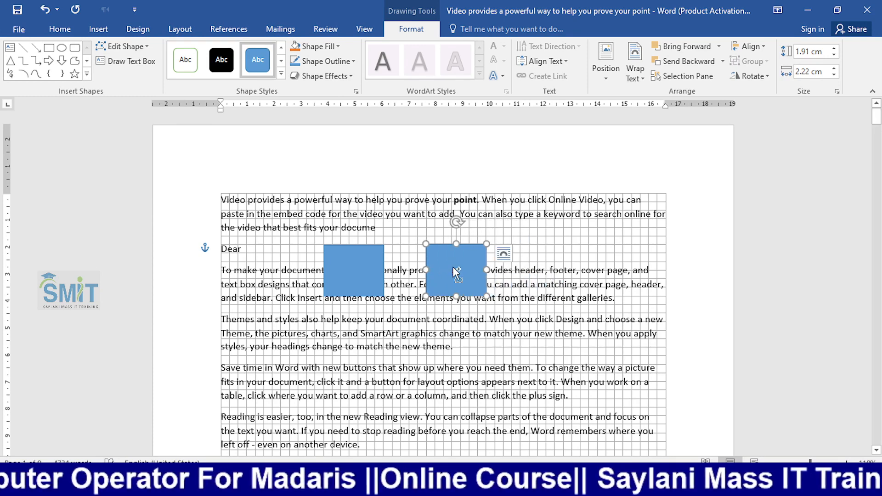
- Ctrl-drag copies of the rectangle to the right and line up all three in a row
left_click_drag(456, 272, 568, 271, "ctrl")
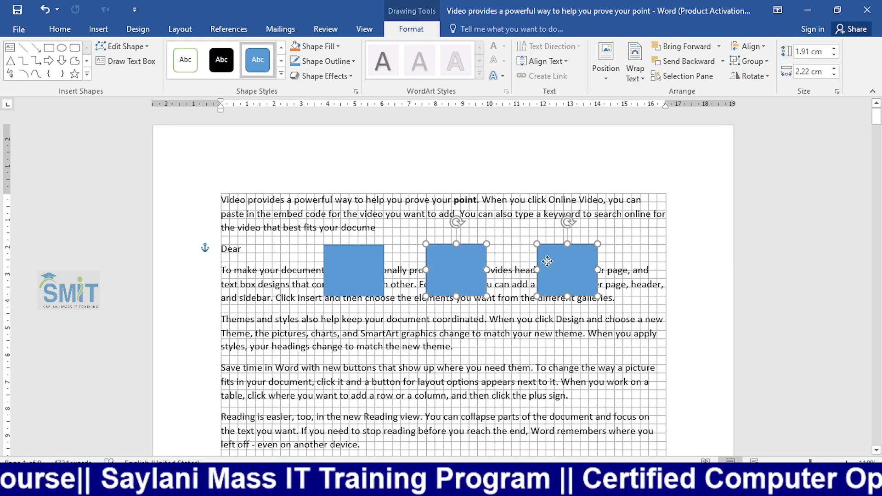
key("Left")
key("Right")
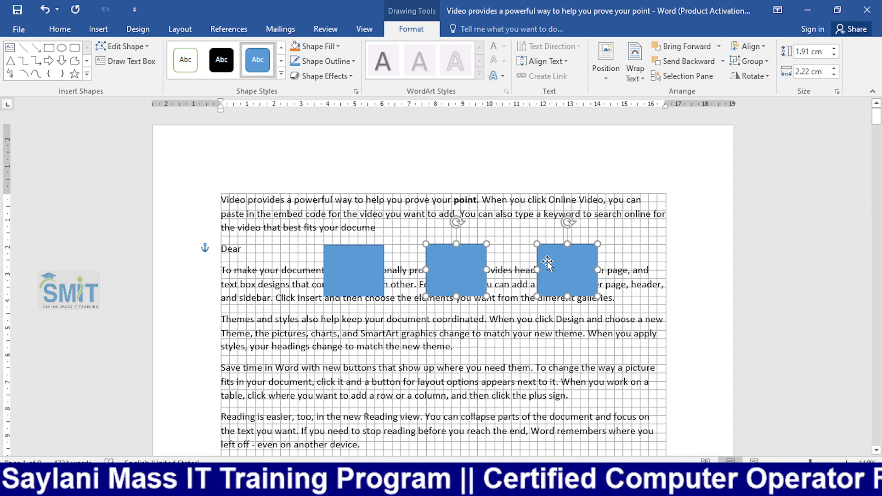
key("Escape")
left_click_drag(547, 263, 541, 264)
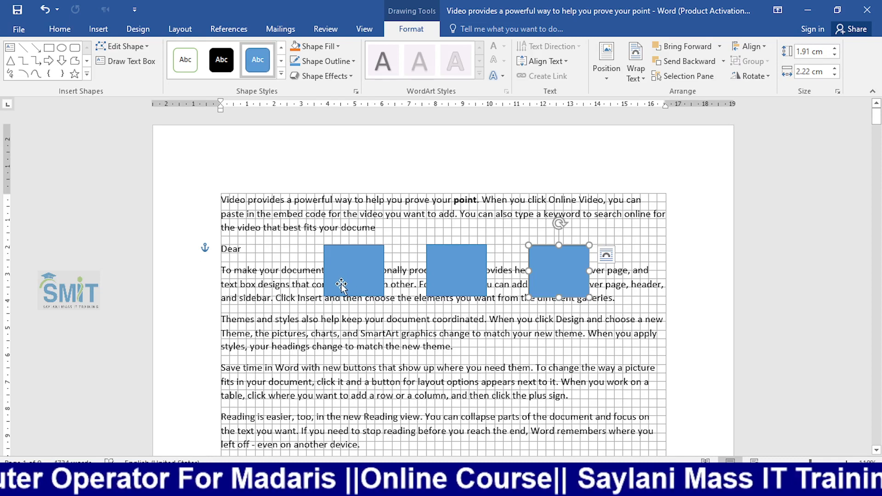
- Turn off the page gridlines in the View tab and deselect the rectangle
left_click(364, 28)
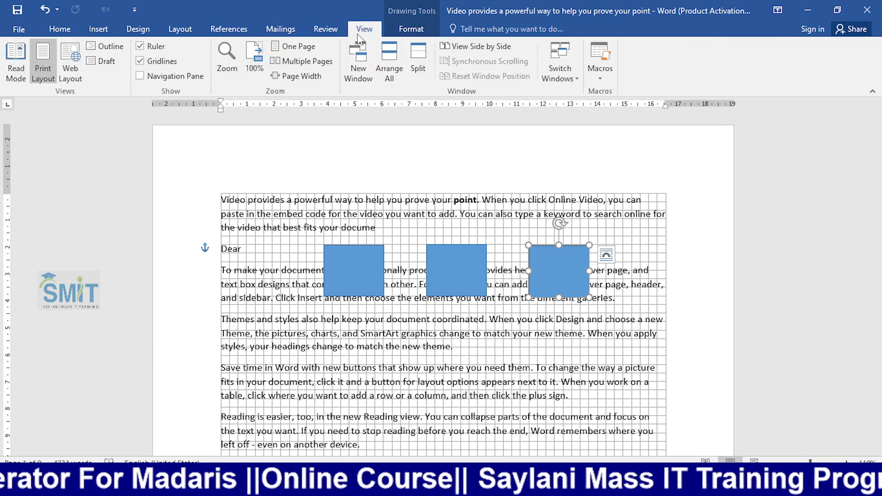
left_click(140, 62)
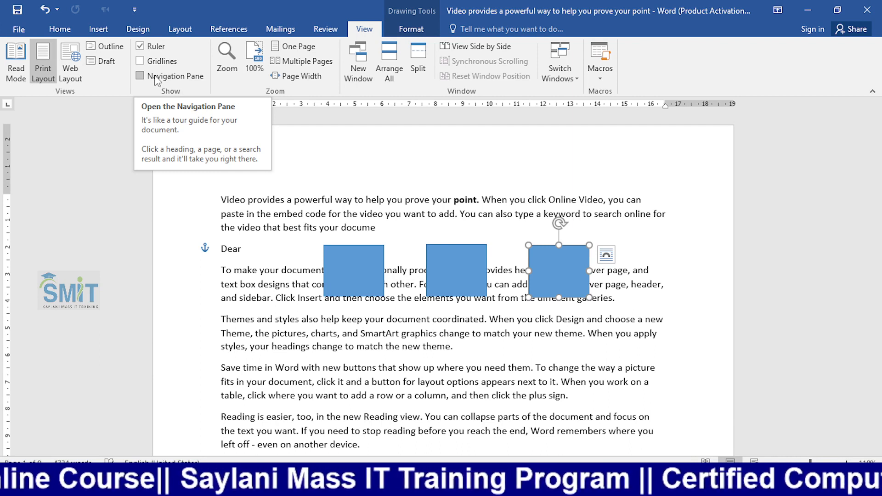
left_click(256, 272)
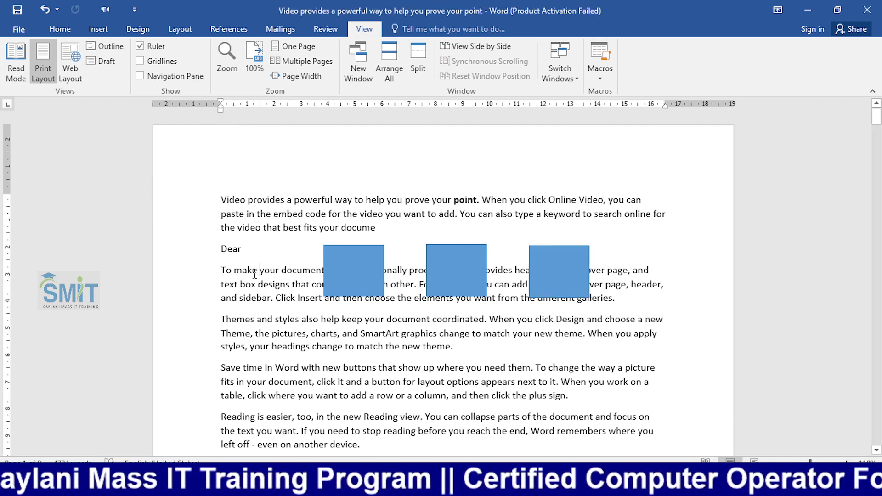
- Open the Navigation Pane with Ctrl+F, view its Pages and Headings lists, then close it
key("ctrl+f")
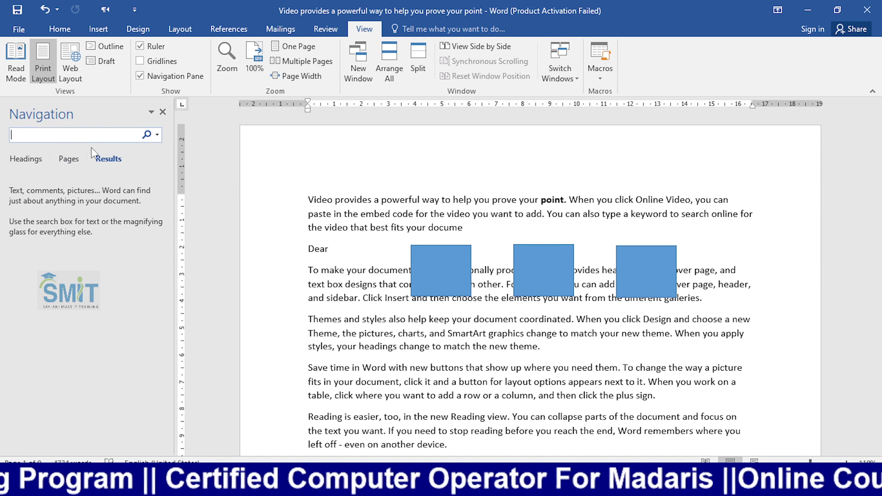
left_click(68, 159)
left_click(28, 156)
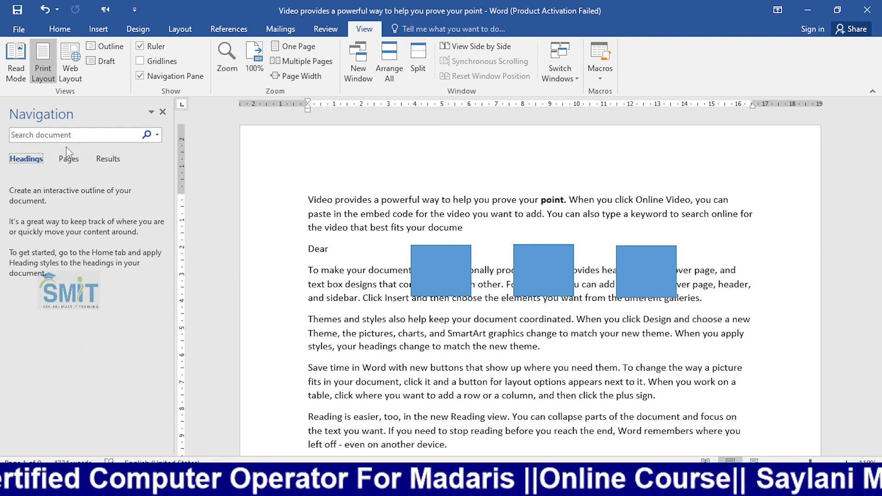
left_click(162, 112)
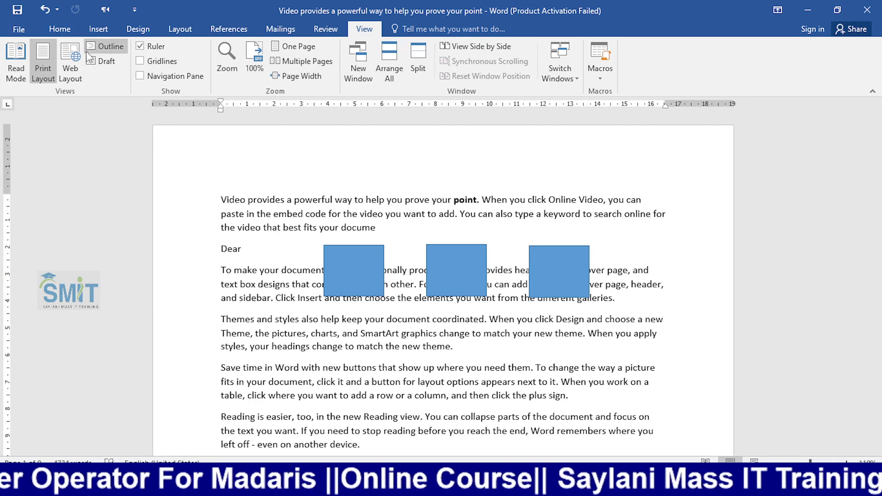
- Zoom to page width, reset to 100%, then zoom out with the slider to fit a whole page
left_click(228, 69)
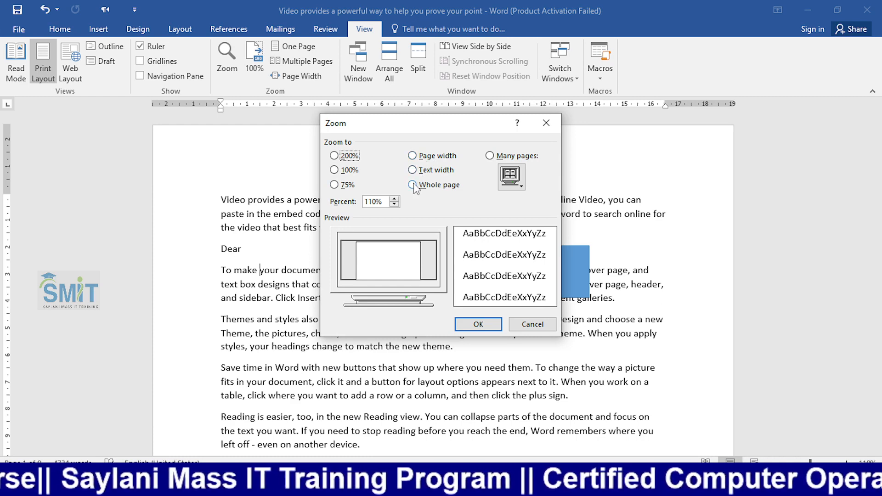
left_click(412, 156)
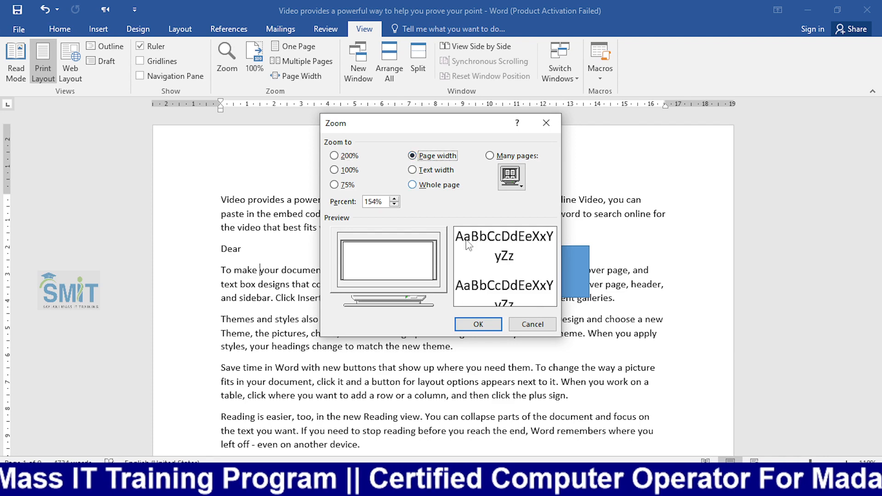
left_click(476, 326)
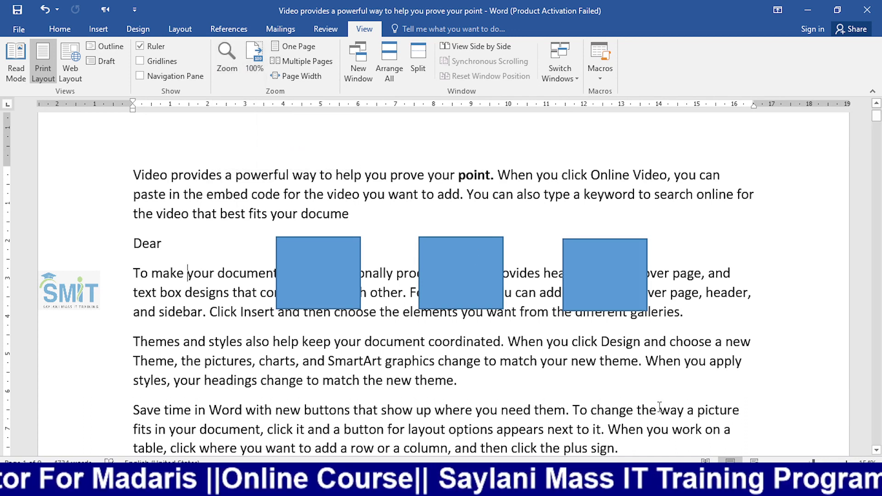
left_click(248, 57)
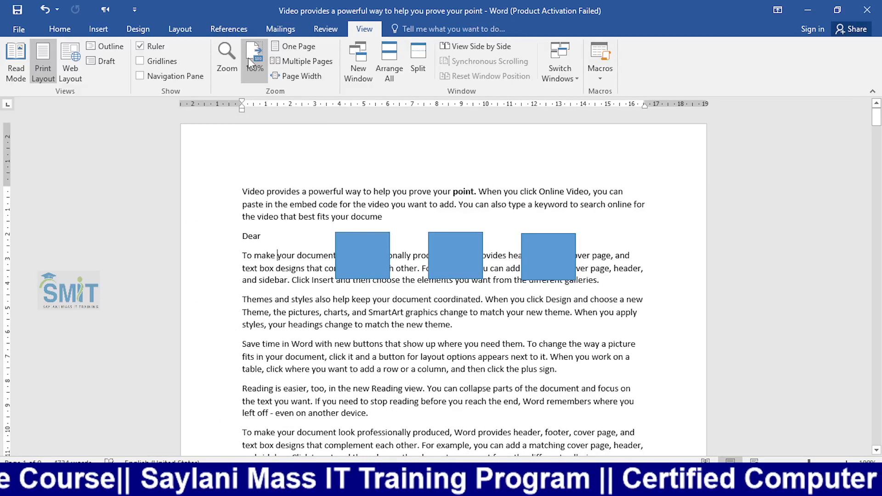
left_click(784, 461)
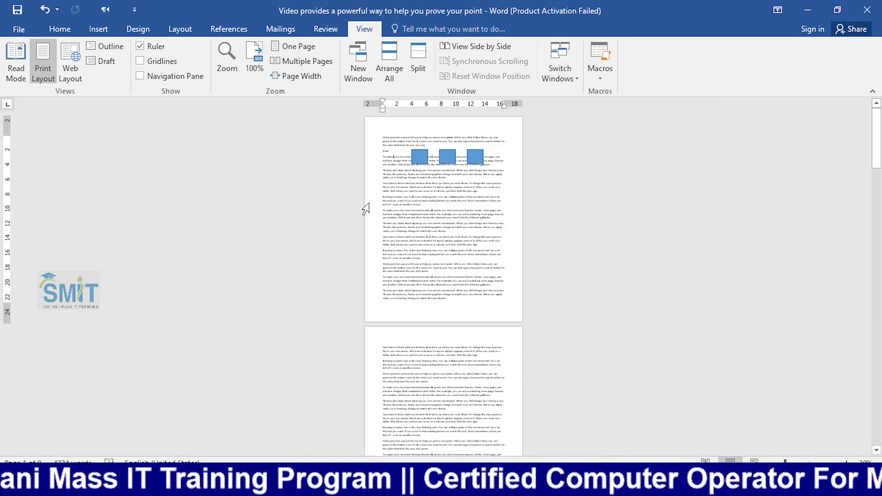
- Set the zoom to 100%, then One Page, then Multiple Pages
left_click(250, 64)
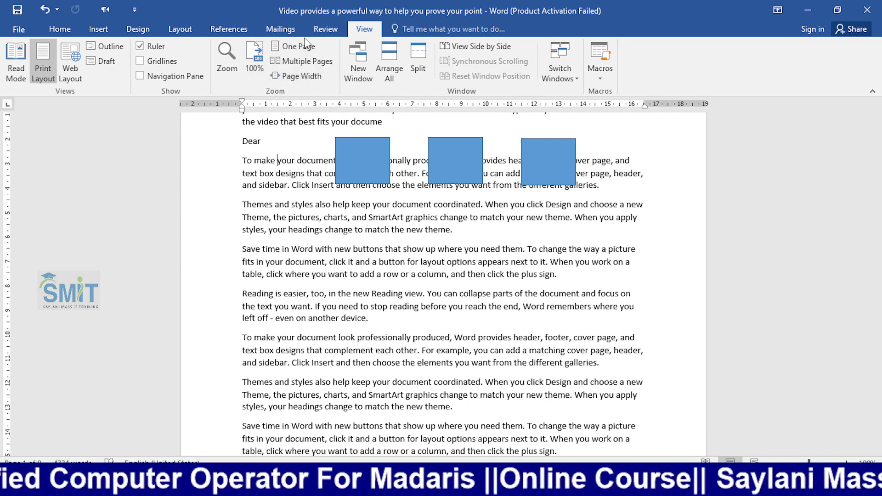
left_click(304, 51)
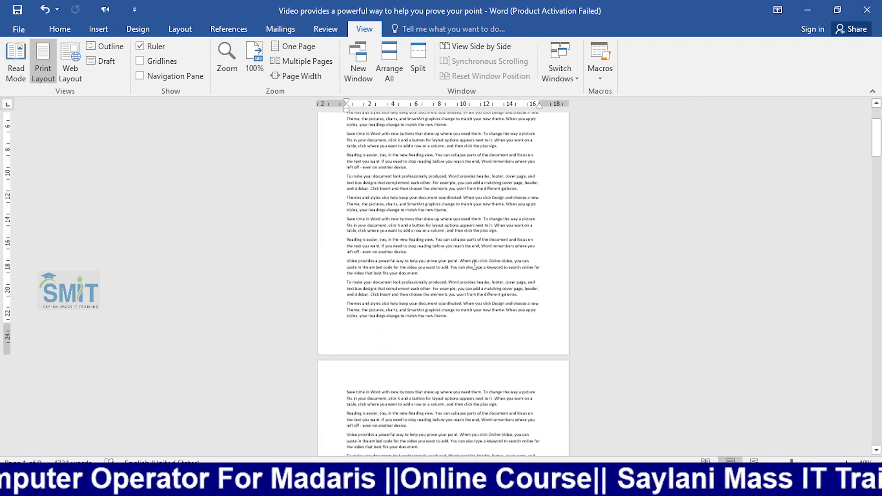
left_click(301, 64)
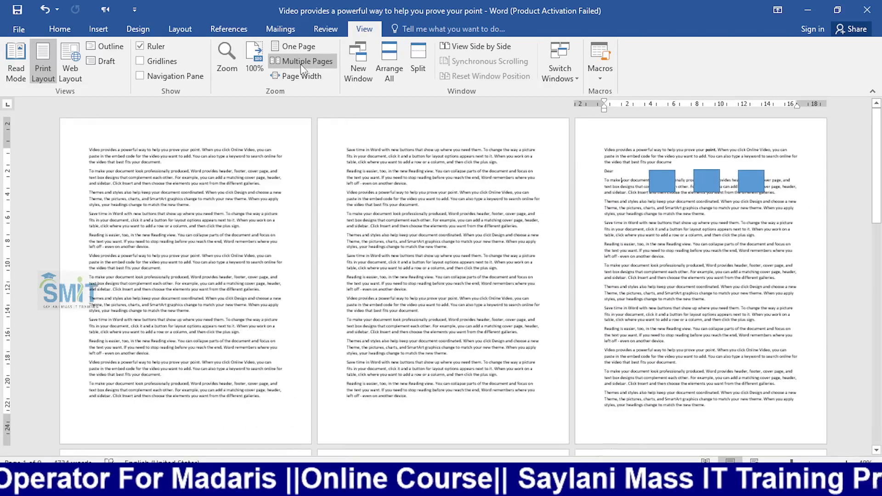
- Scroll through the pages shown side by side, then zoom to Page Width
scroll(288, 266, "down", 10)
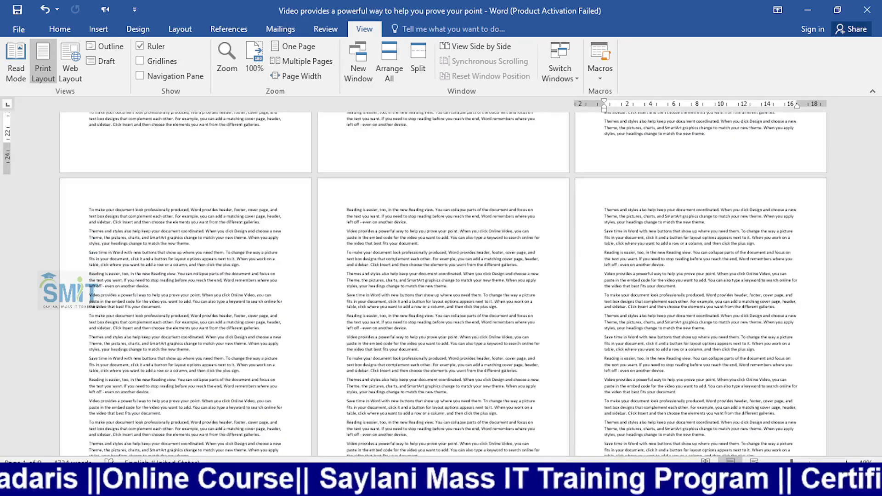
scroll(305, 270, "up", 2, "ctrl")
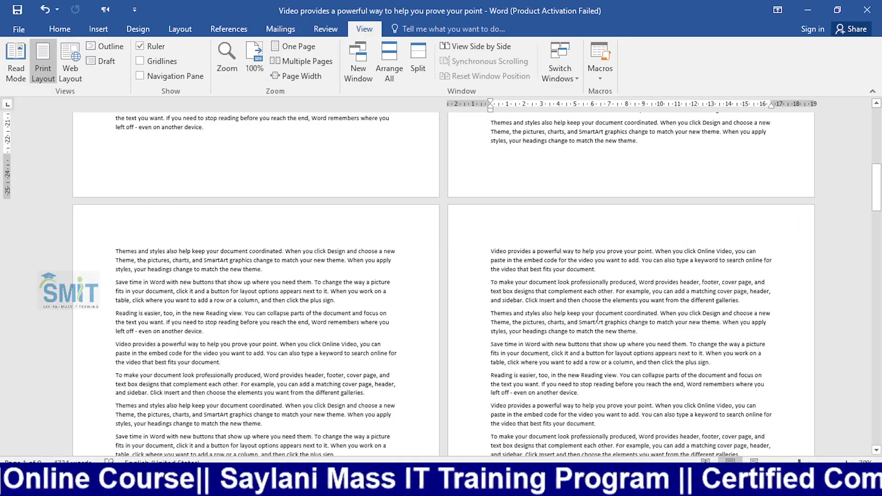
scroll(596, 316, "up", 10)
scroll(597, 316, "down", 10)
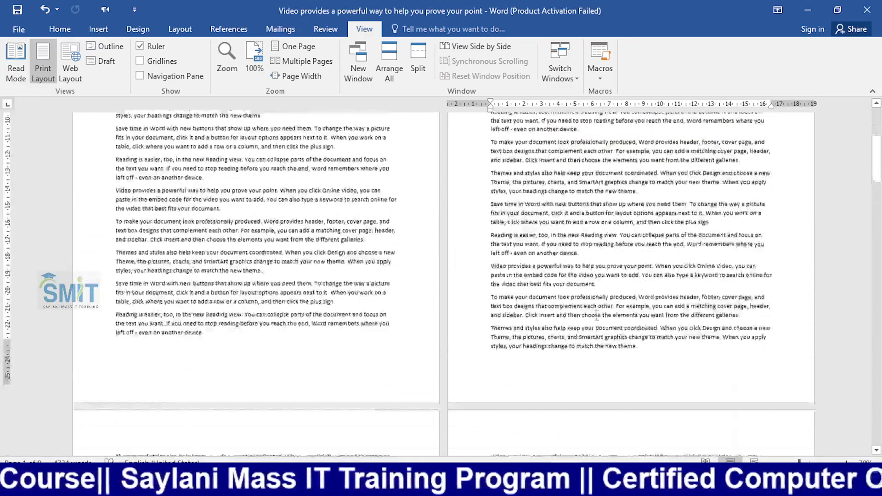
scroll(597, 314, "down", 10)
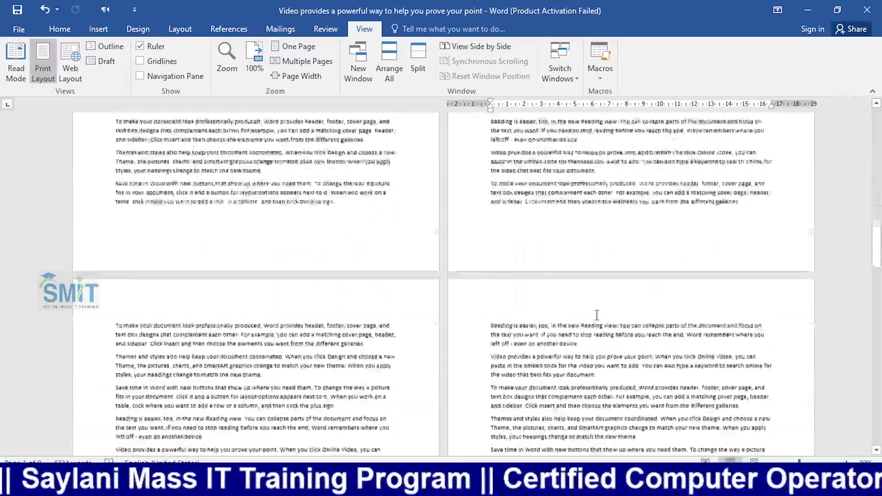
scroll(597, 316, "down", 10)
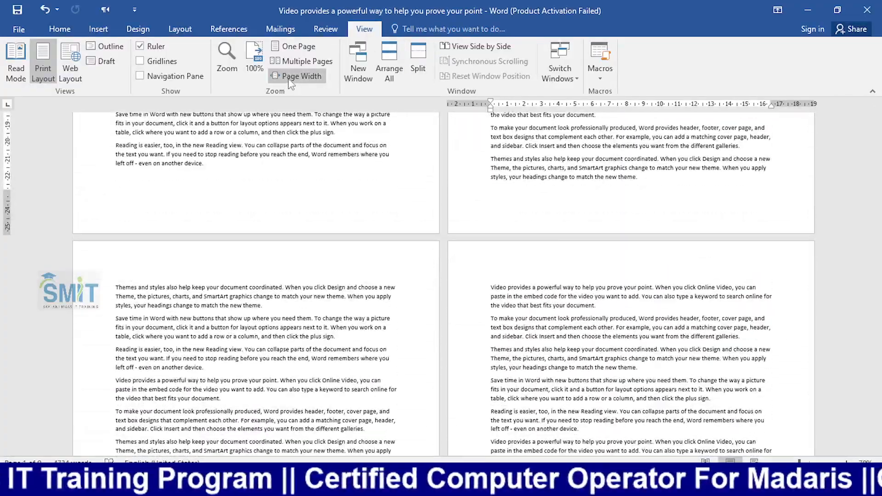
left_click(289, 79)
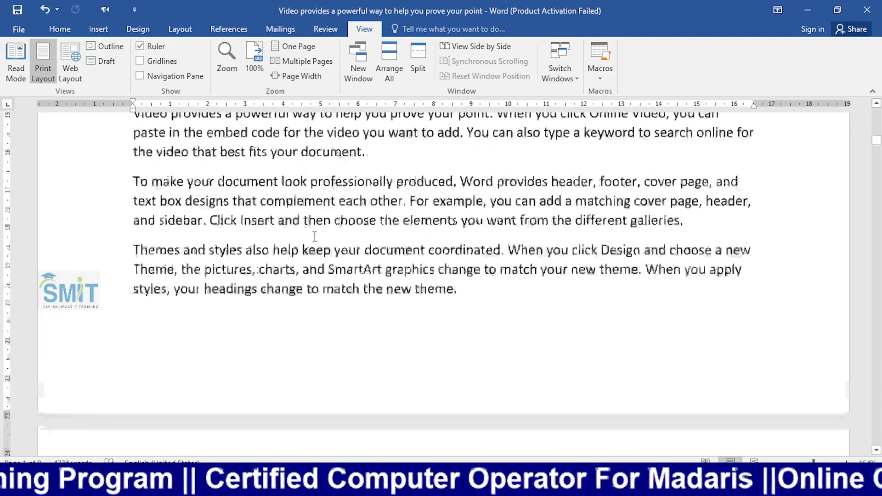
- Scroll up to the top of page 1 to show Dear and the three rectangles
scroll(314, 236, "up", 10)
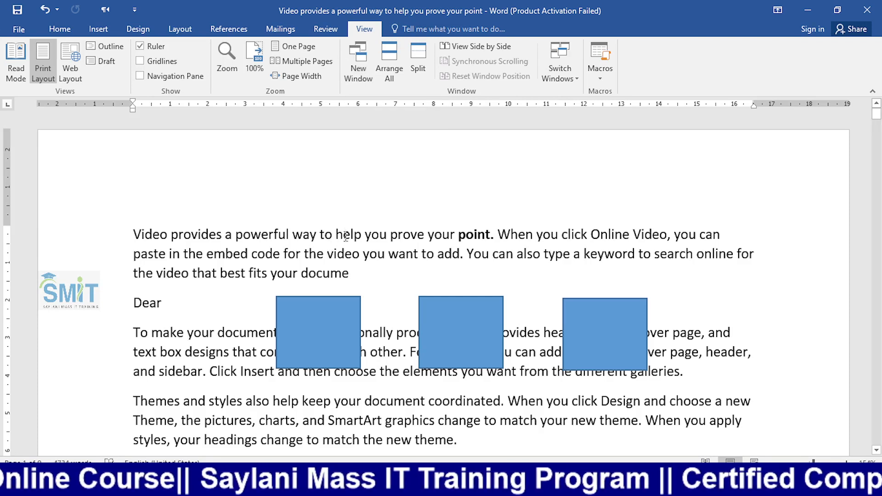
- Open a new window of the document and type 'hello' into the first rectangle
left_click(352, 78)
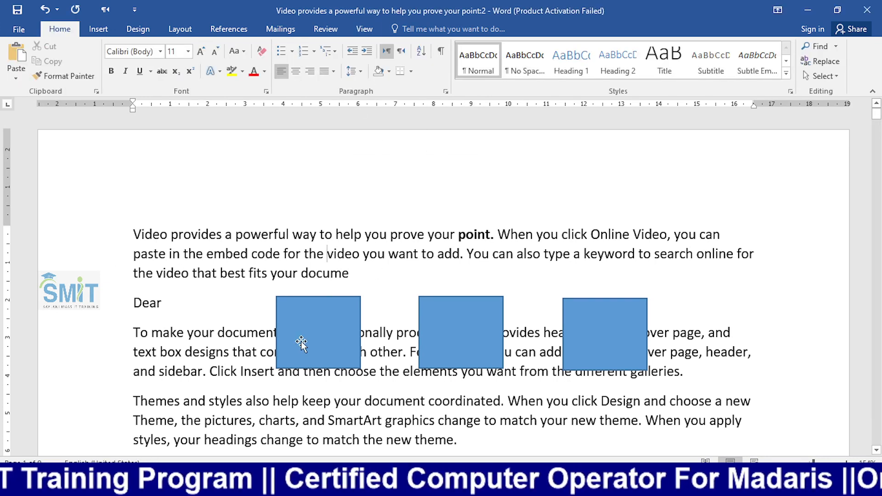
right_click(316, 326)
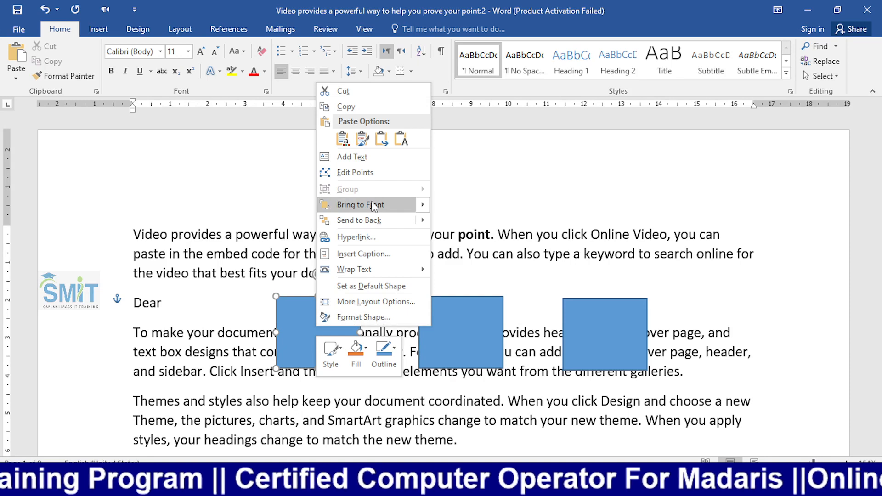
left_click(370, 156)
type("hello")
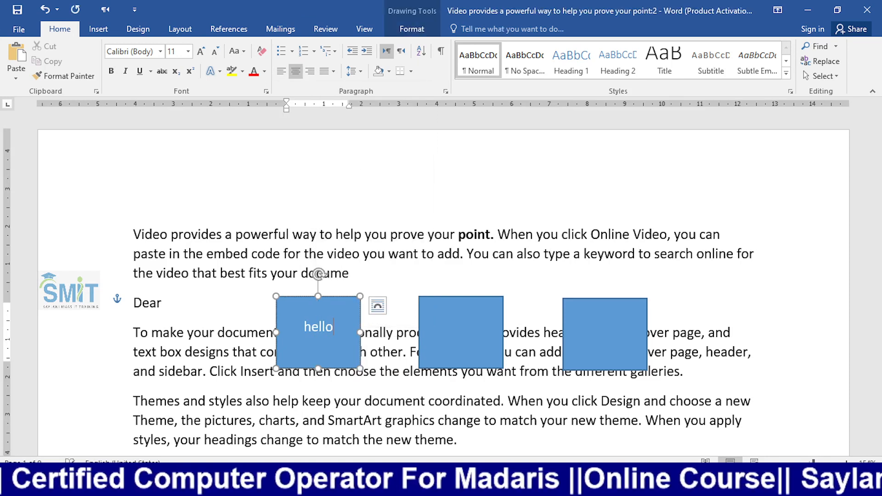
left_click(380, 212)
- Switch between the two document windows to confirm 'hello' appears in both
key("alt+Tab")
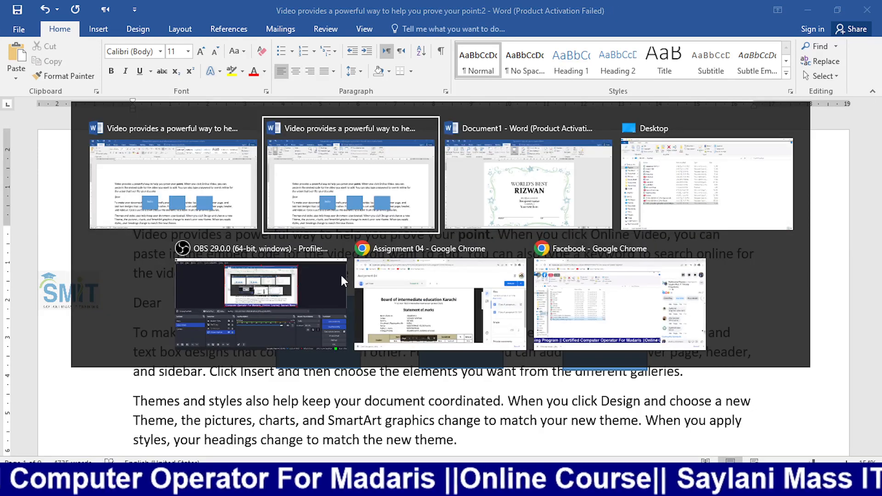
key("alt+Tab")
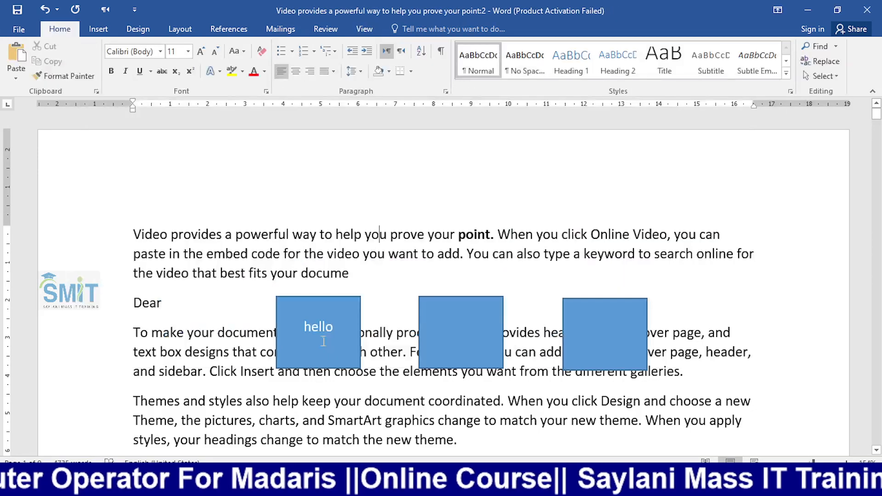
key("alt+Tab")
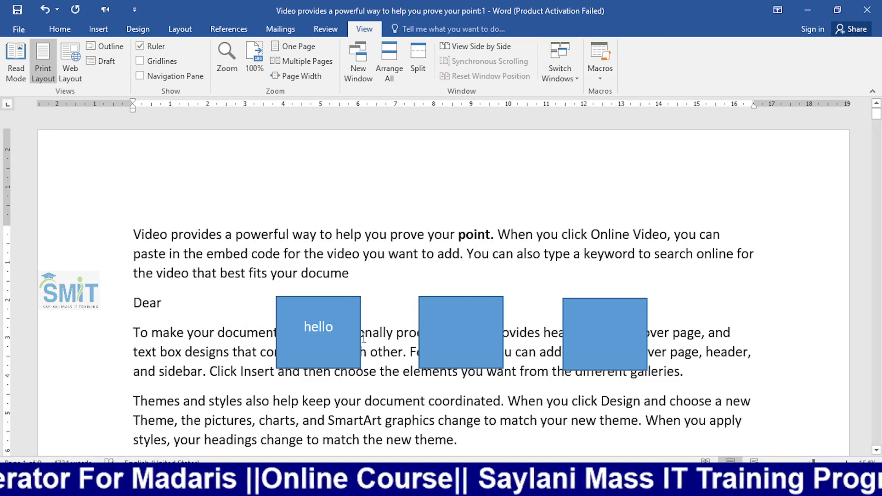
key("alt+Tab")
key("alt+Tab")
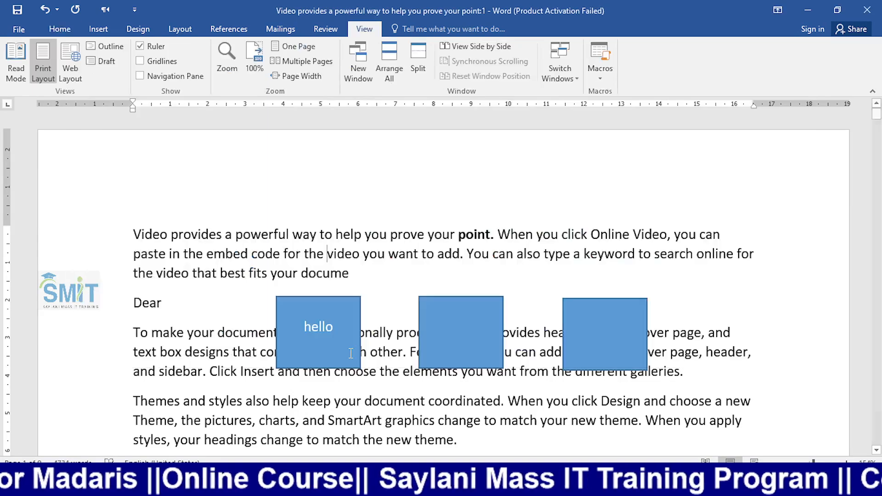
- Color the whole opening paragraph red and check it in both document windows
double_click(109, 240)
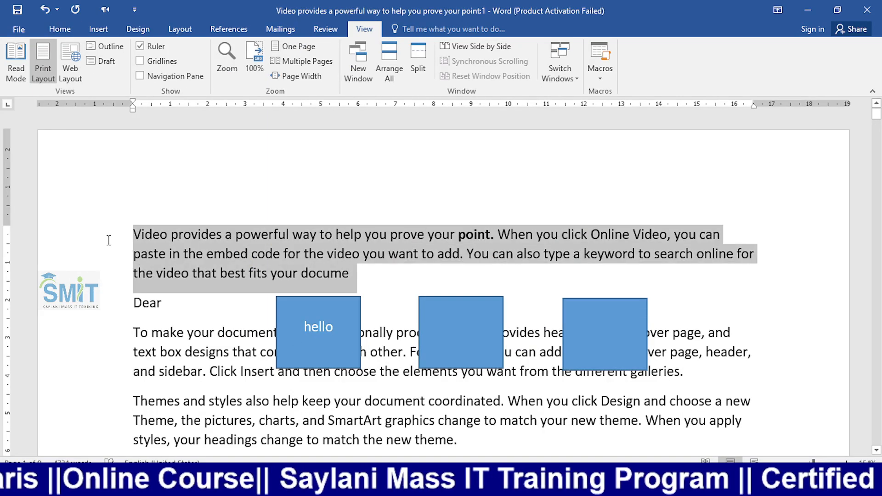
left_click(59, 29)
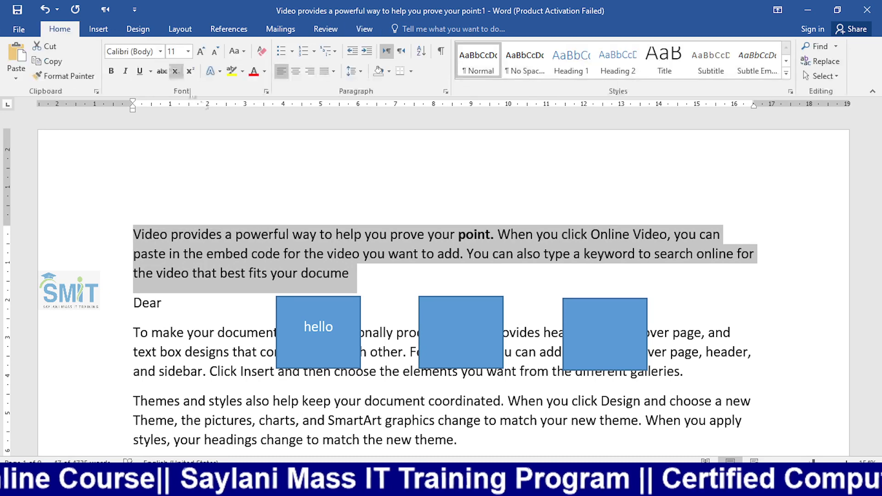
left_click(253, 71)
key("alt+Tab")
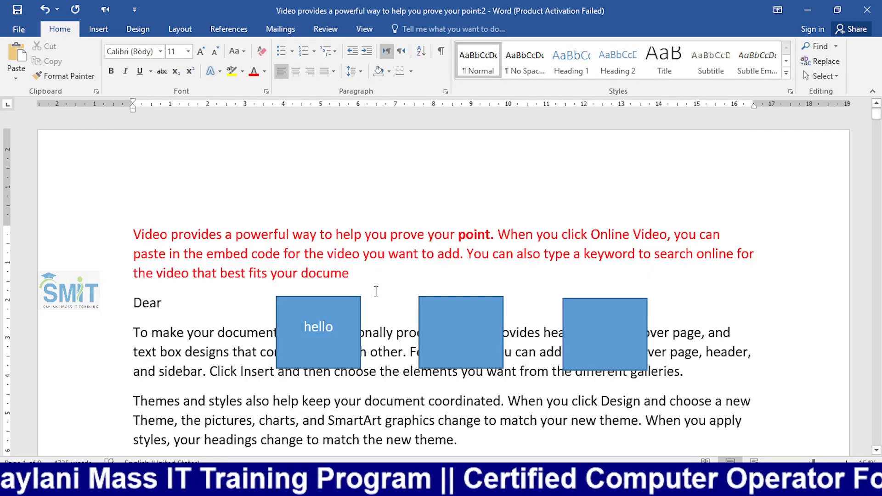
key("alt+Tab")
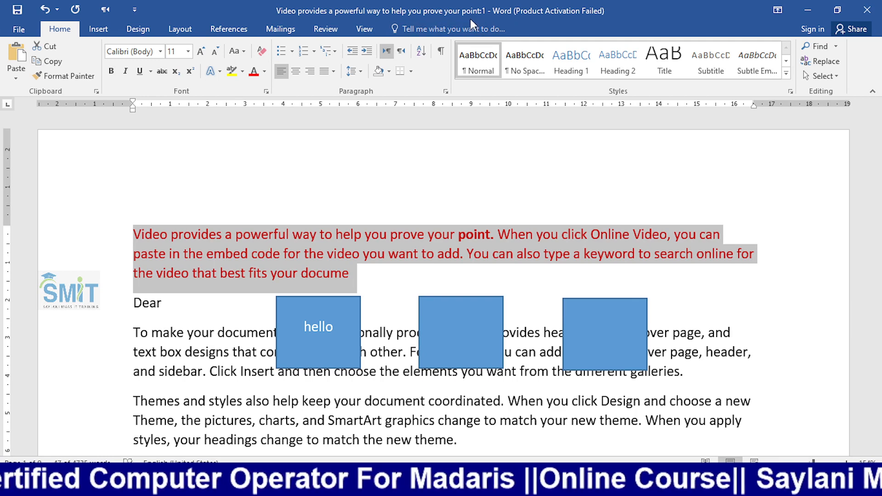
key("alt+Tab")
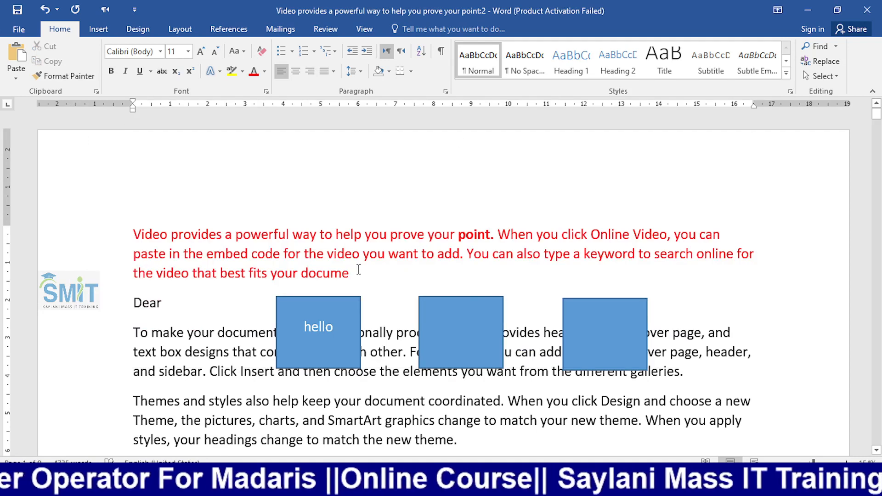
- Make the opening paragraph black from 'the video you want to add' onward, confirming in the other window
left_click_drag(340, 272, 319, 251)
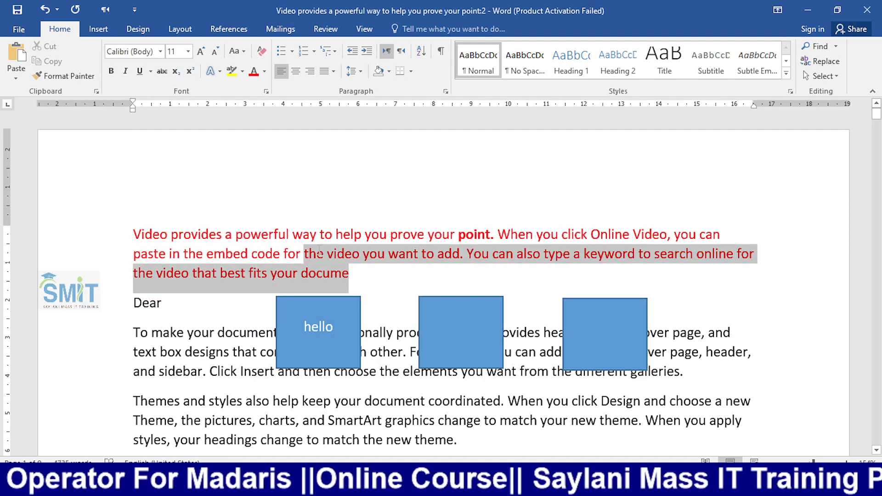
left_click(264, 71)
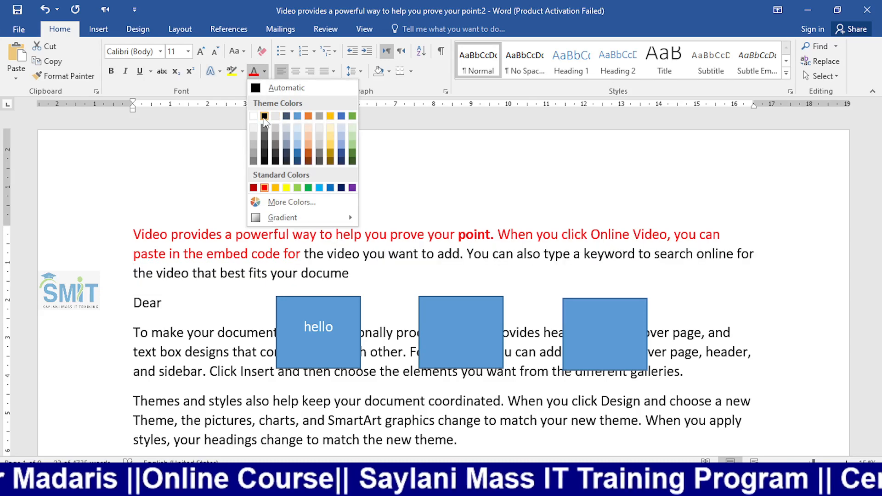
left_click(265, 117)
key("alt+Tab")
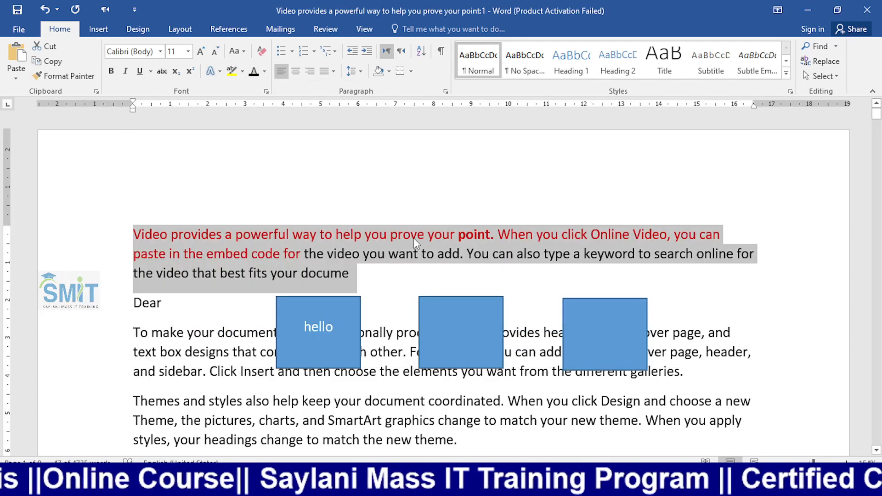
left_click(411, 236)
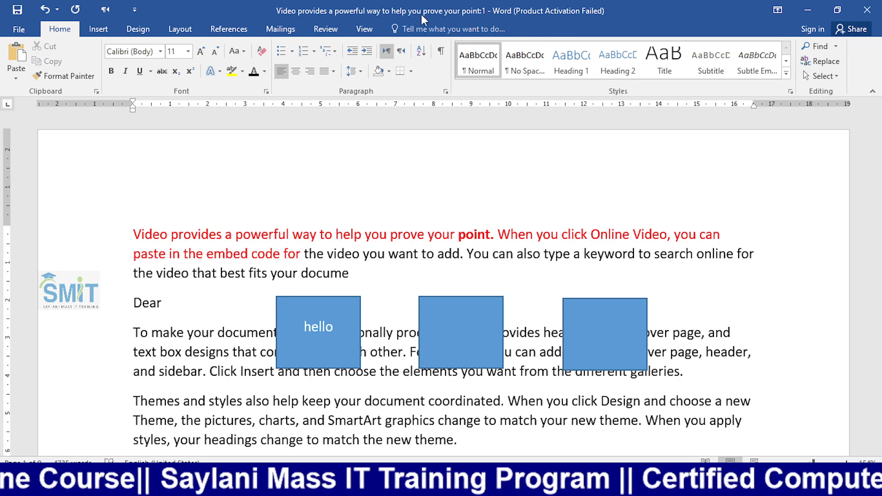
left_click(365, 29)
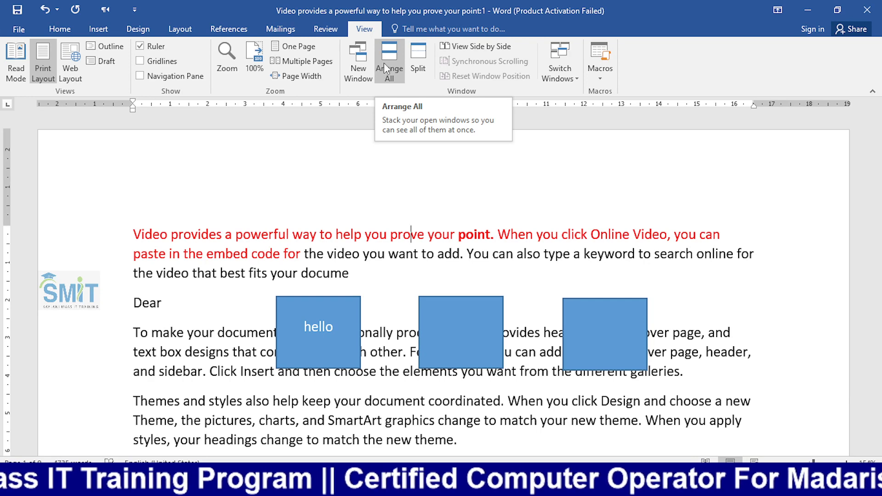
- Tile all open document windows with Arrange All, then maximize the document's second window
left_click(385, 65)
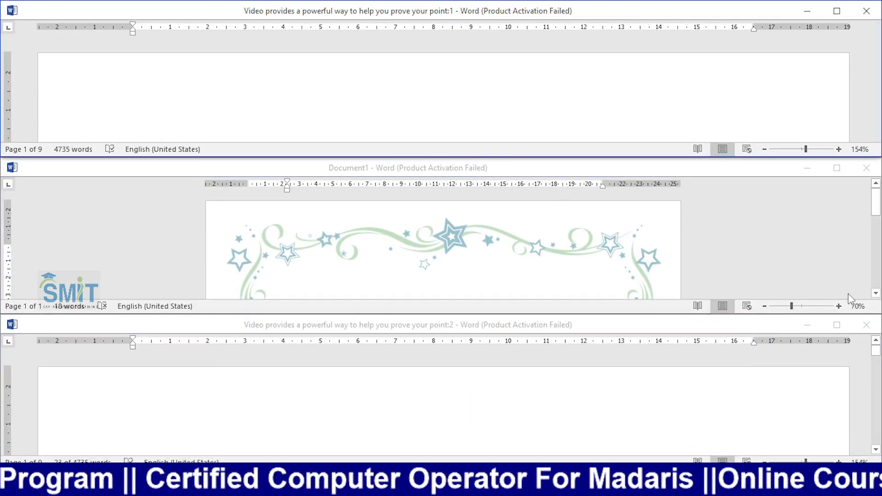
left_click(836, 324)
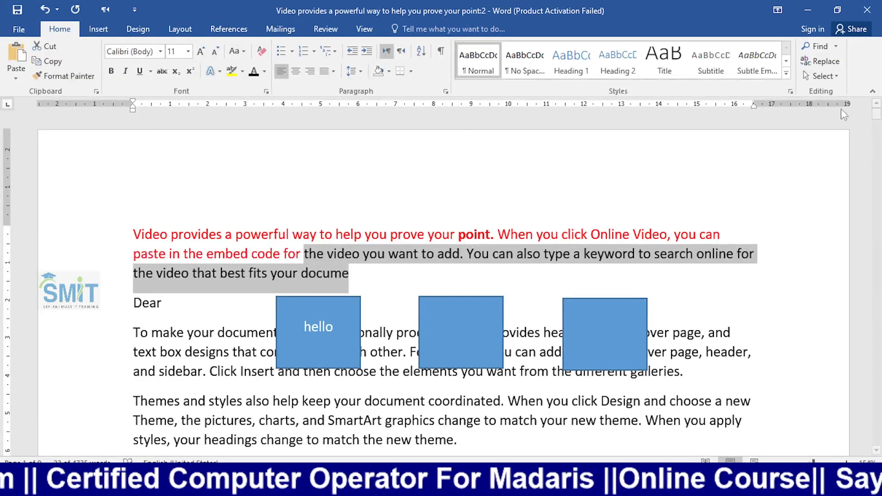
left_click(620, 285)
- Use Switch Windows to bring the Document1 certificate forward and maximize it
left_click(362, 30)
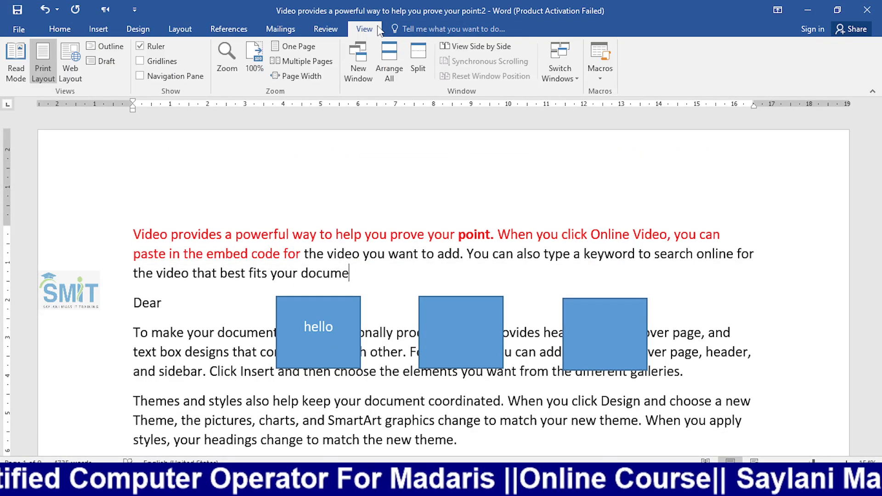
left_click(560, 64)
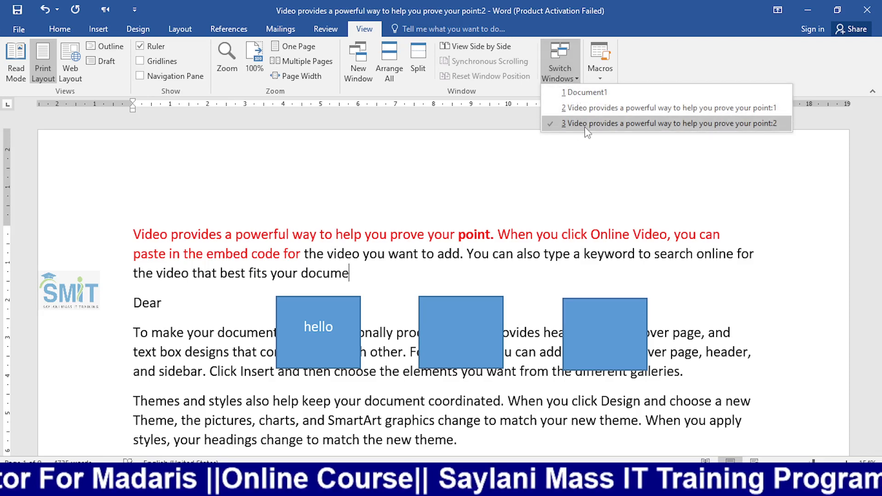
left_click(592, 93)
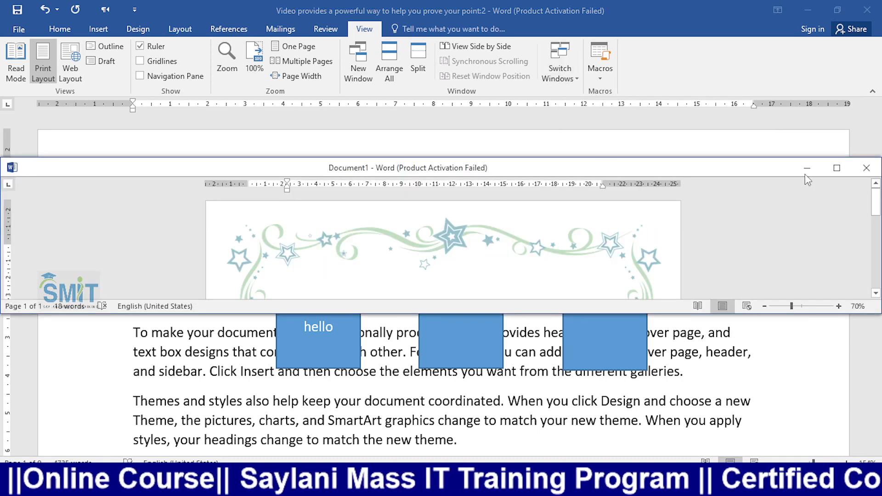
left_click(836, 168)
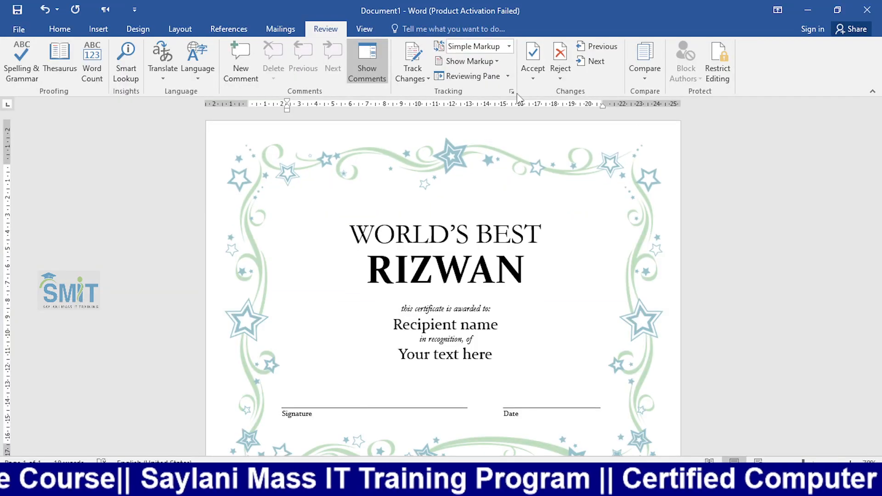
left_click(364, 29)
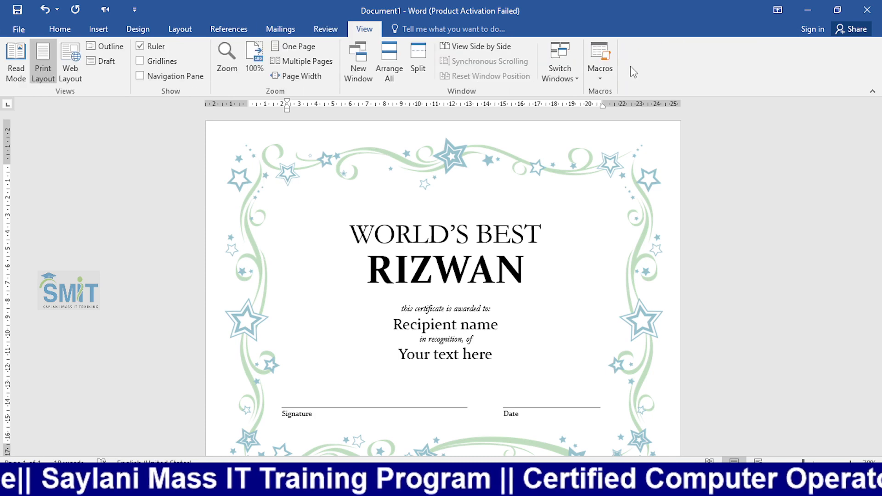
left_click(561, 66)
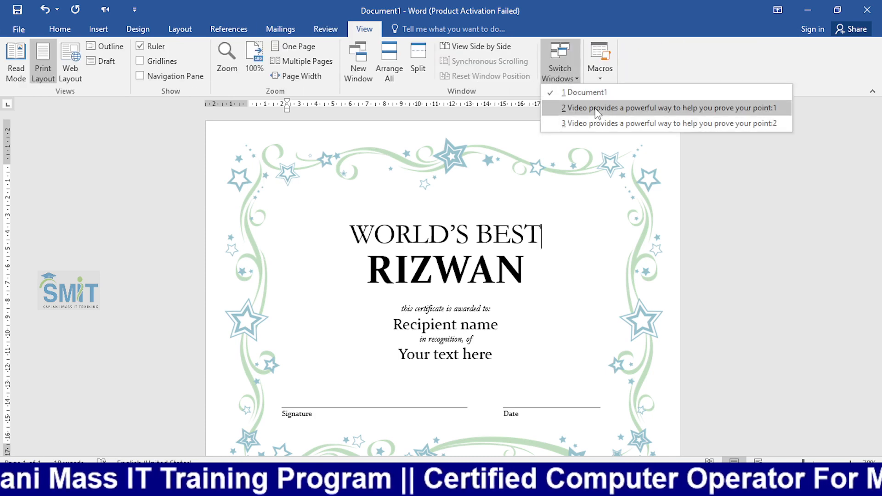
left_click(579, 108)
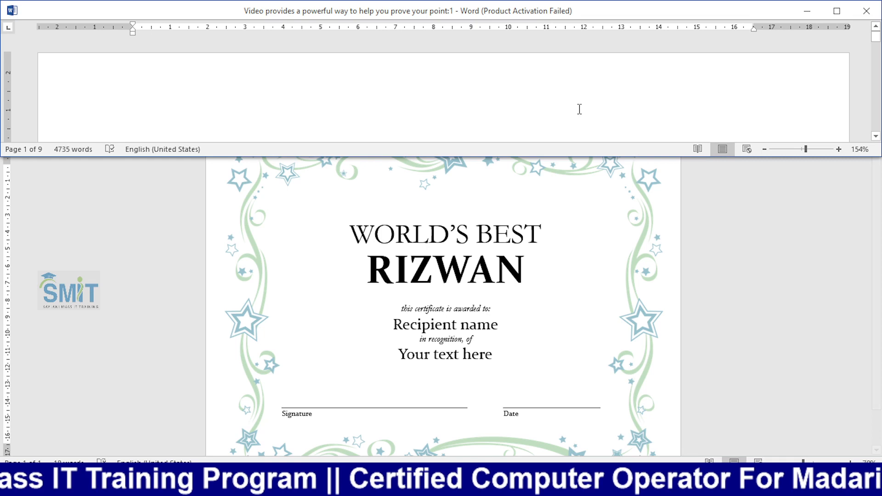
left_click(837, 9)
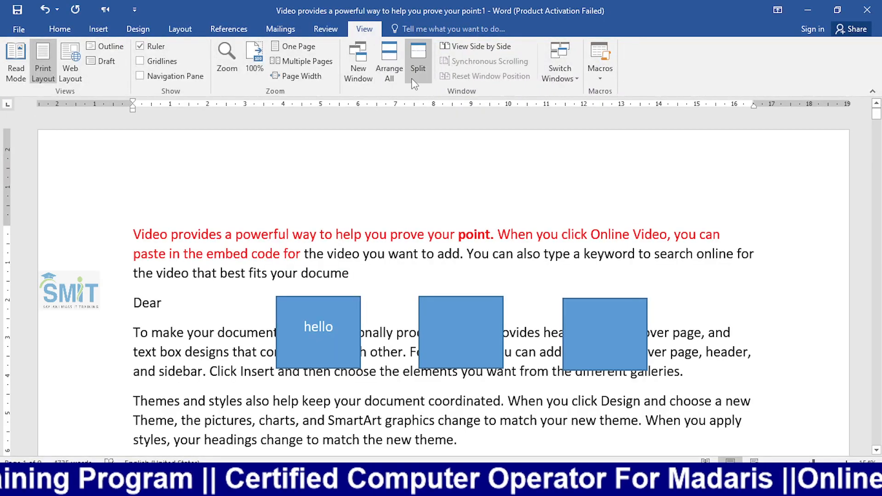
left_click(572, 76)
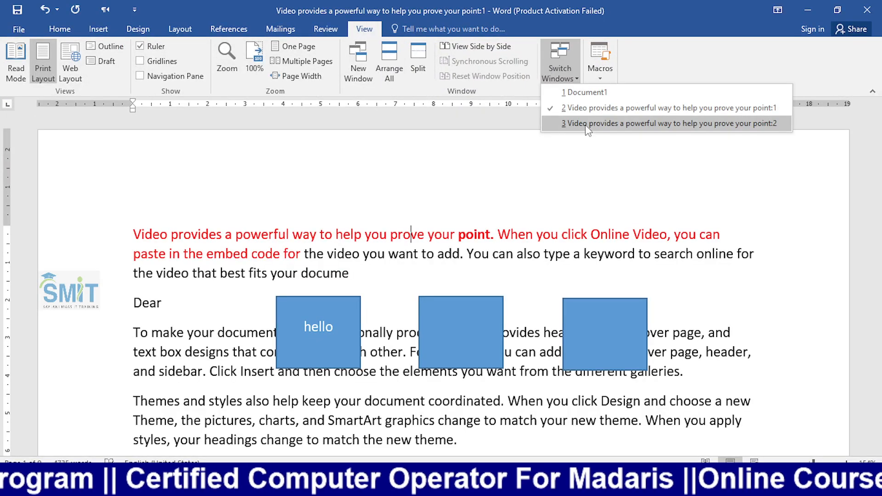
left_click(587, 124)
left_click(560, 69)
left_click(588, 93)
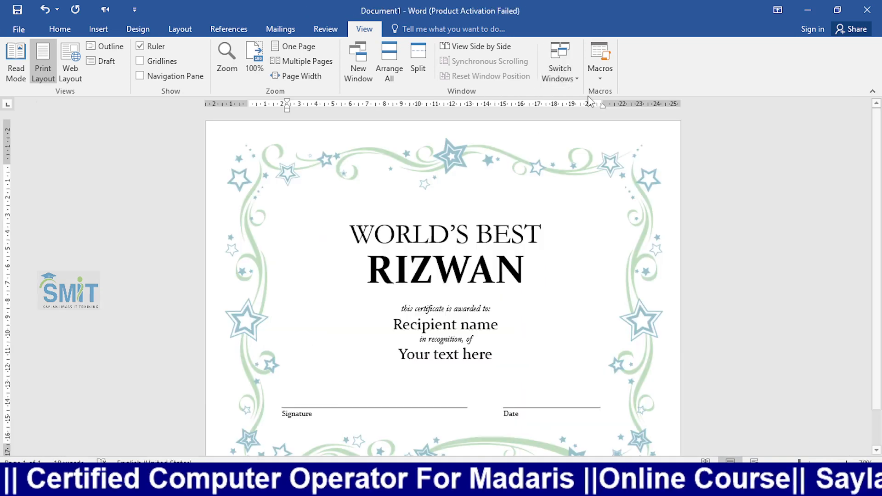
left_click(559, 69)
left_click(587, 108)
left_click(559, 69)
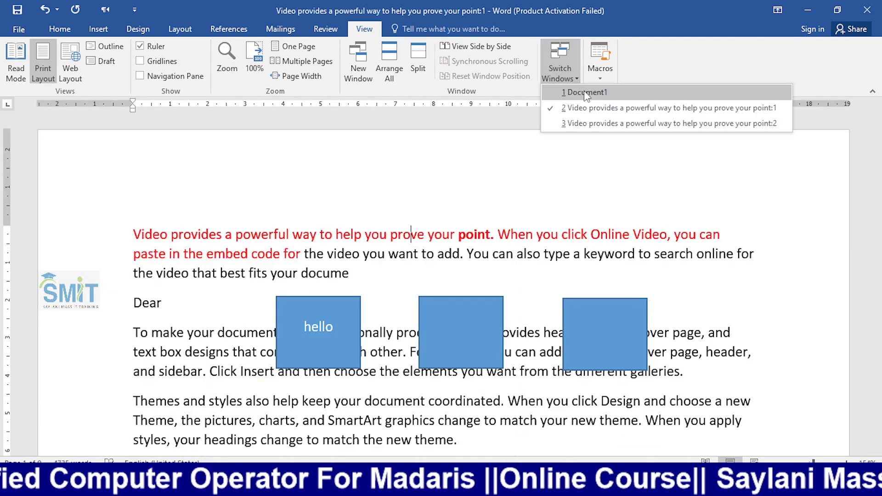
left_click(588, 123)
left_click(560, 69)
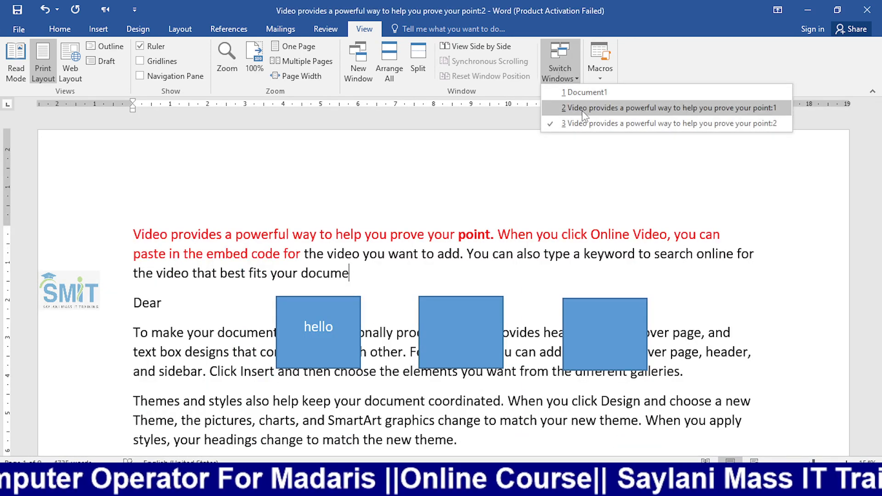
left_click(582, 109)
left_click(562, 69)
left_click(588, 119)
left_click(561, 69)
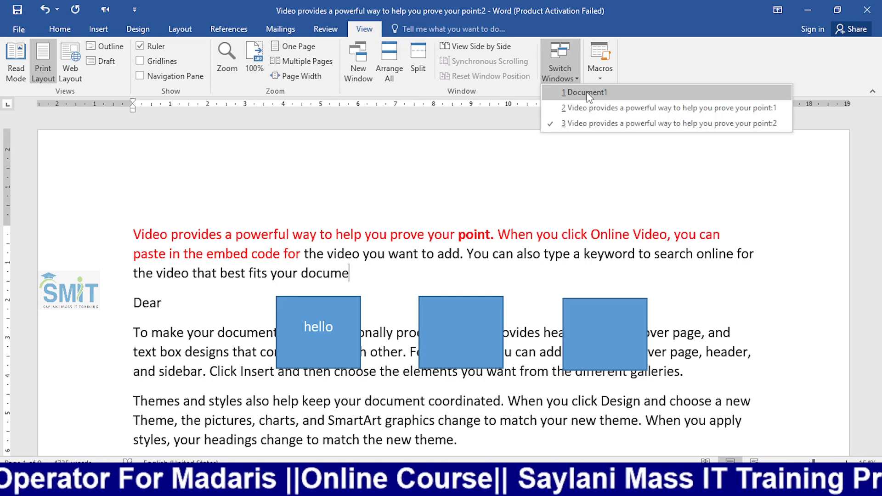
left_click(587, 93)
left_click(558, 69)
left_click(590, 109)
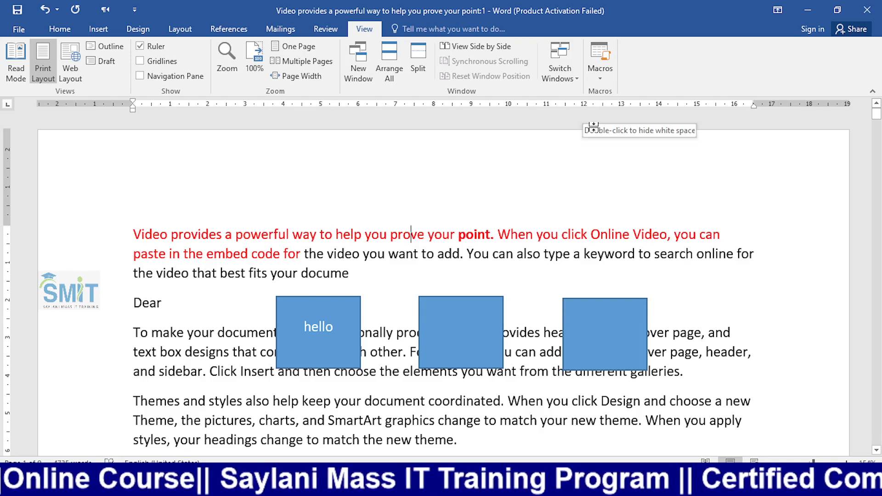
left_click(560, 69)
left_click(588, 119)
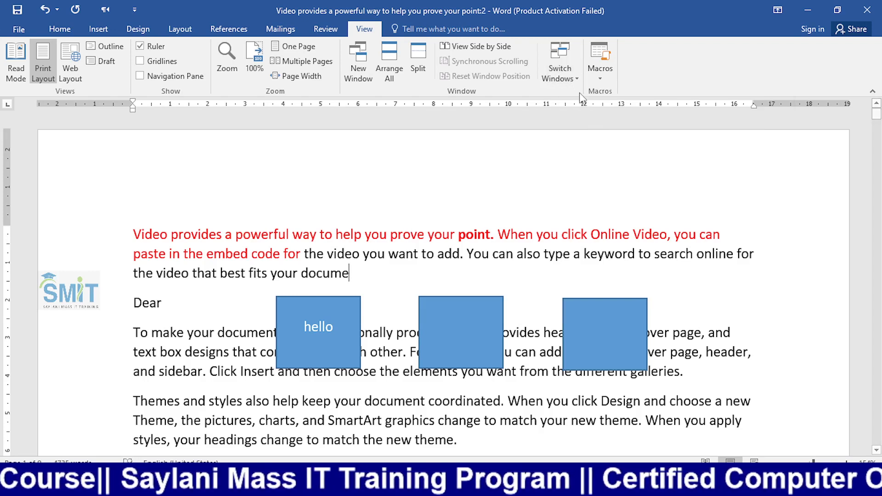
left_click(565, 76)
left_click(590, 108)
left_click(567, 79)
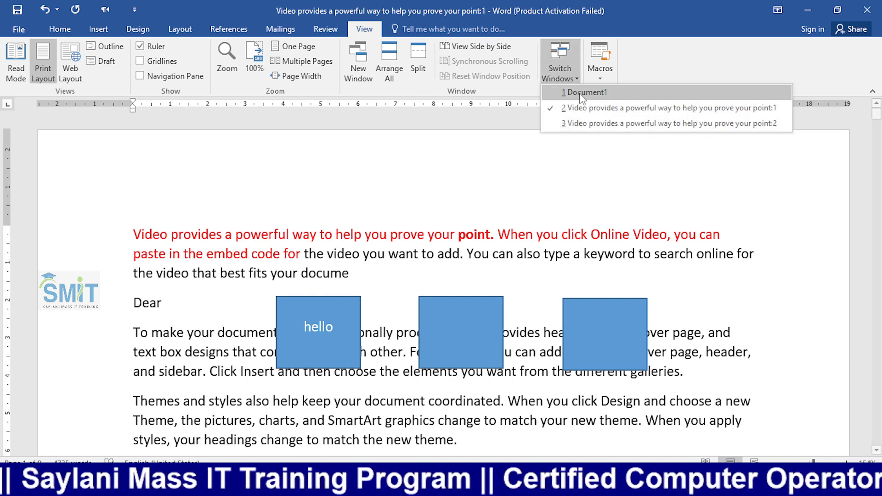
left_click(581, 94)
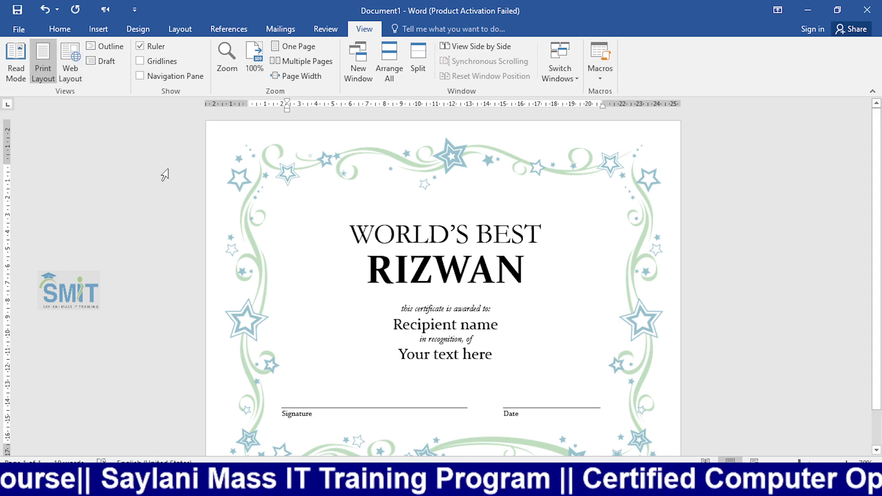
key("alt+Tab")
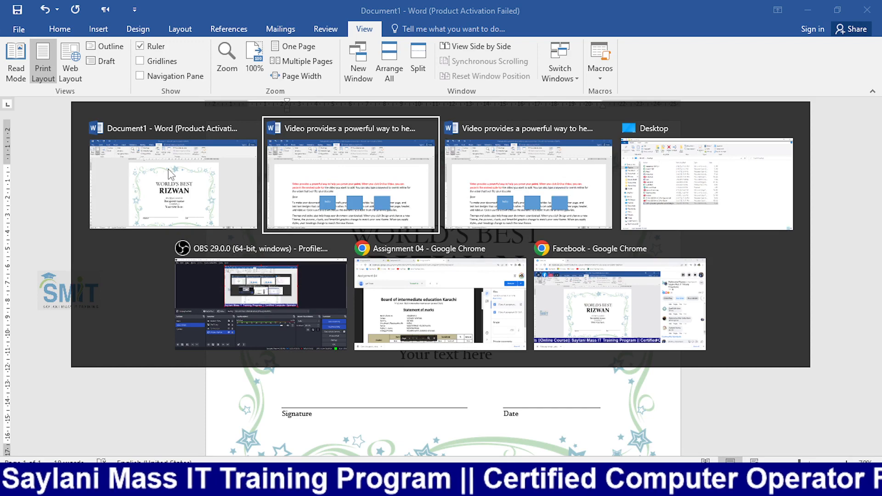
key("alt+Tab")
key("alt+Tab")
key("alt+Tab")
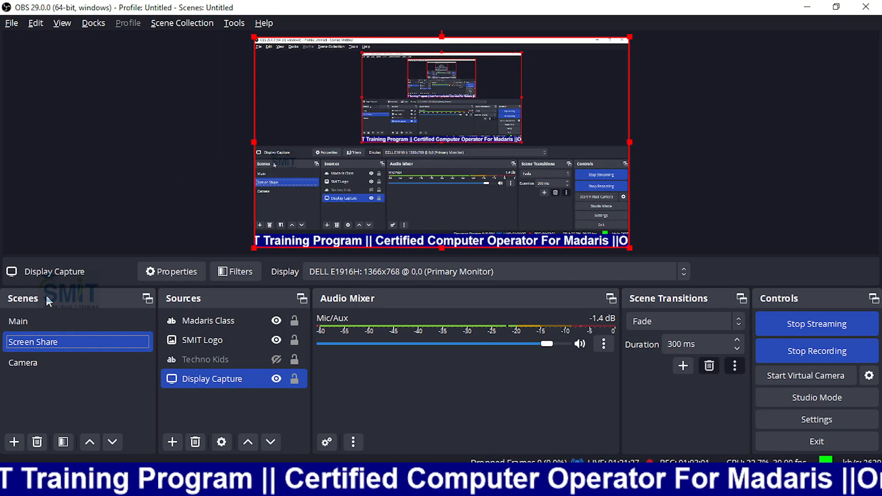
left_click(48, 359)
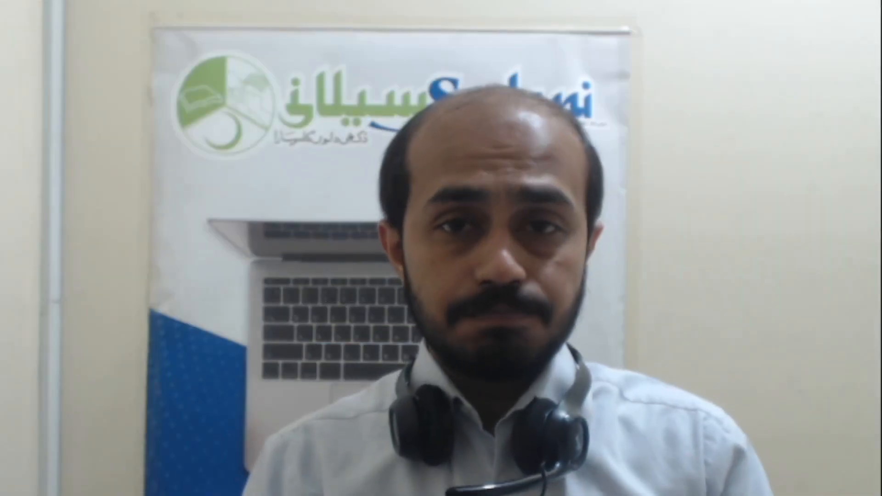
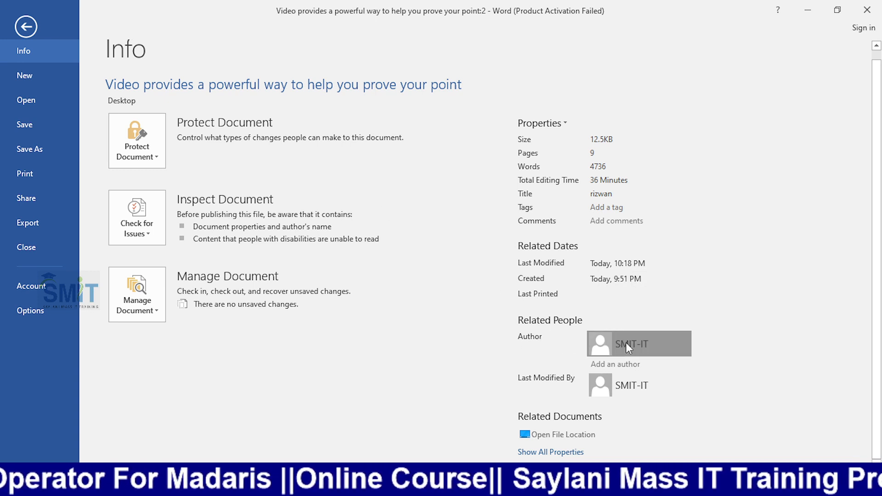
- Close the author's contact card and list all properties, including Template, Status, Subject and Company
mouse_move(626, 342)
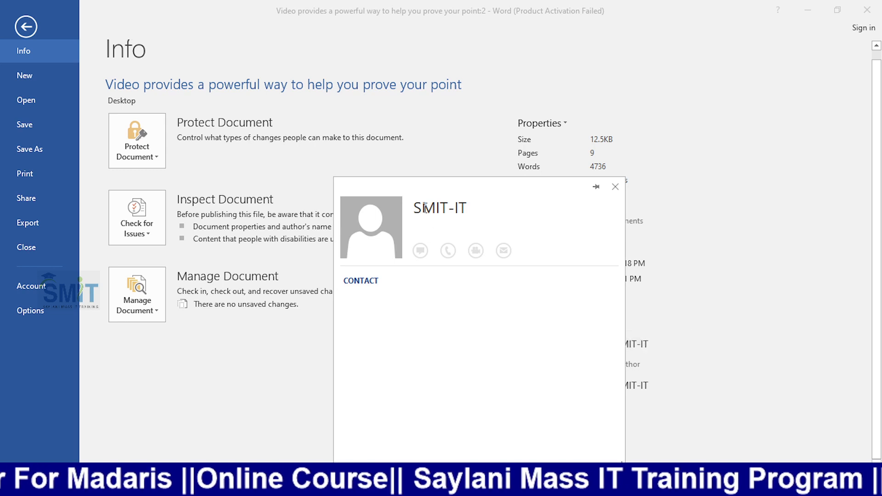
left_click(615, 187)
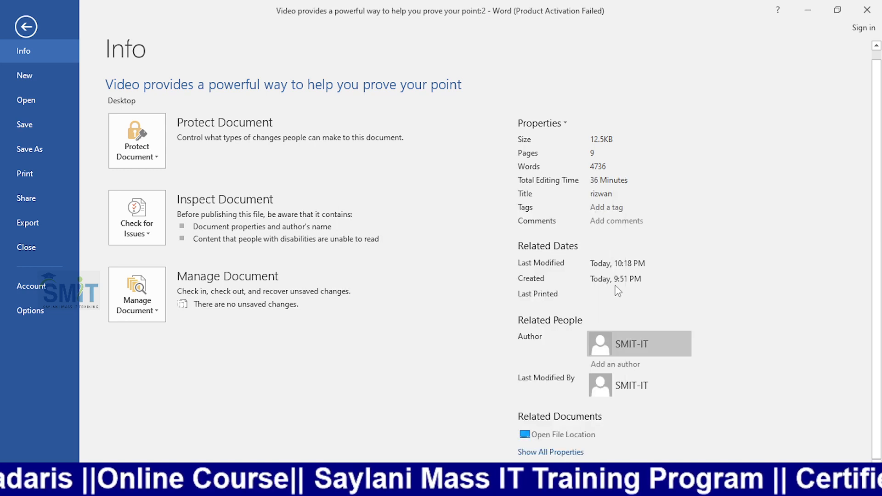
mouse_move(624, 391)
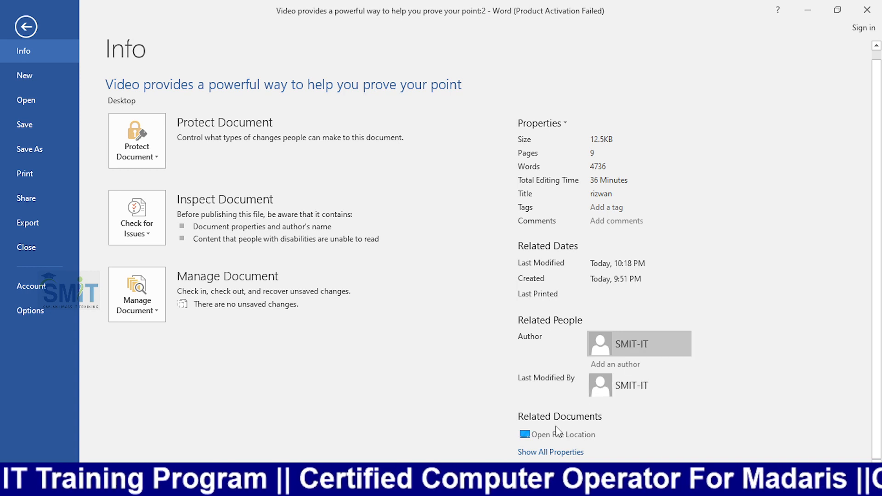
left_click(541, 452)
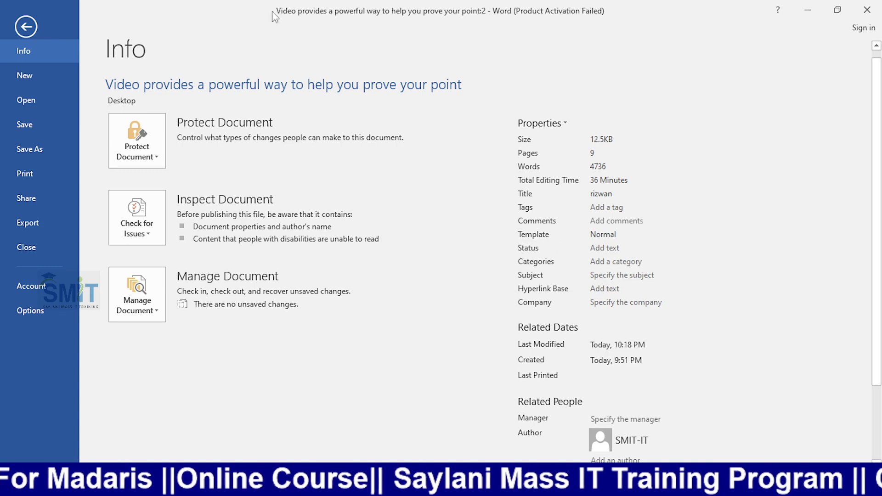
- Open 'Class 4 assigment 02 Gulfaraz' from Recent and view its Info page (18.9KB, 223 words)
left_click(26, 26)
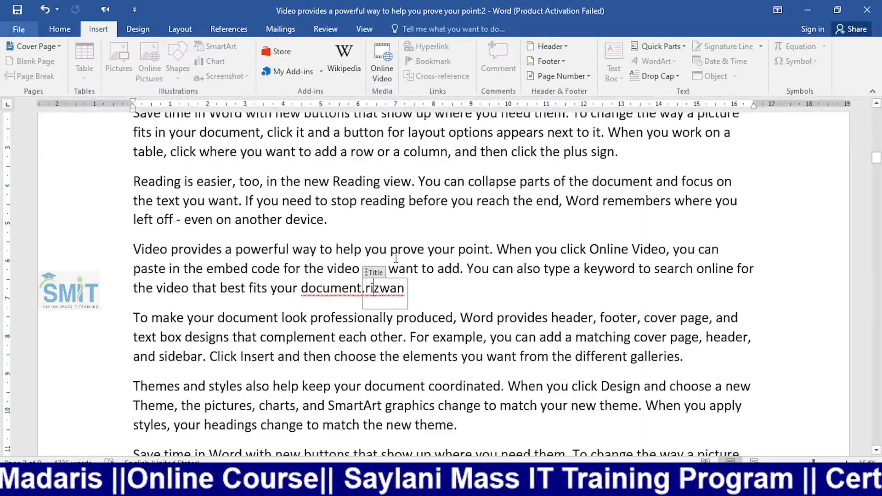
left_click(21, 29)
left_click(33, 109)
left_click(34, 94)
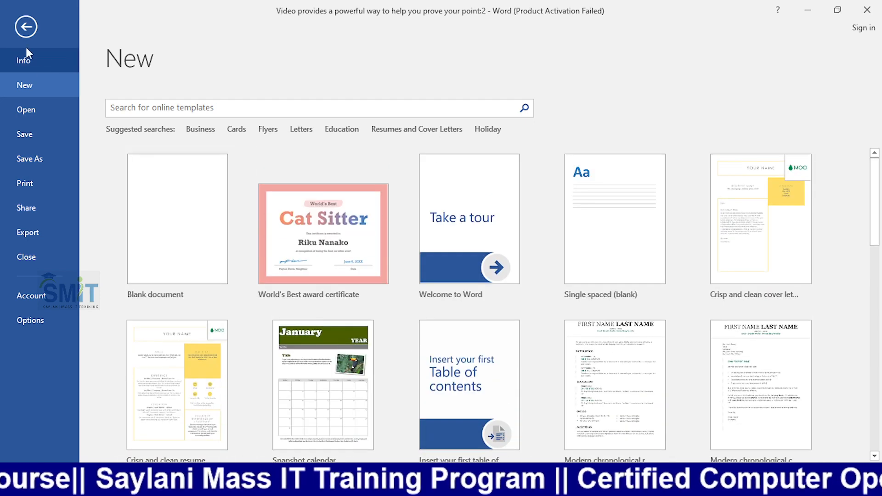
left_click(20, 107)
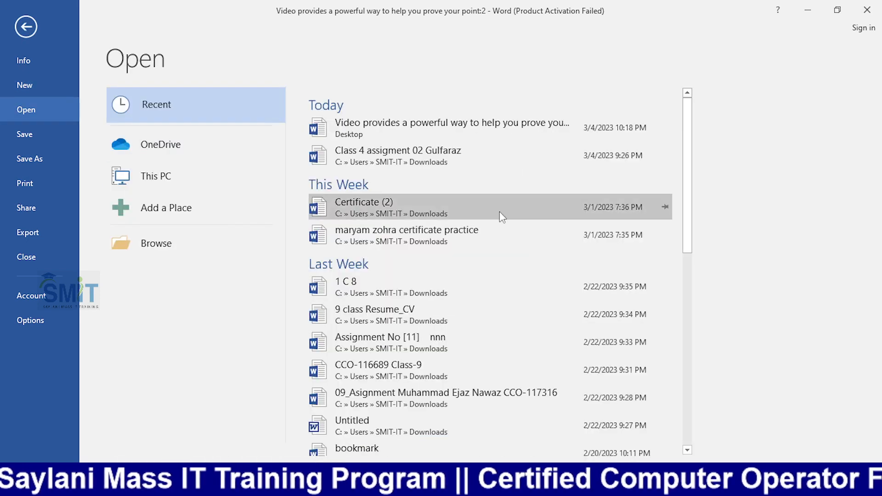
left_click(419, 164)
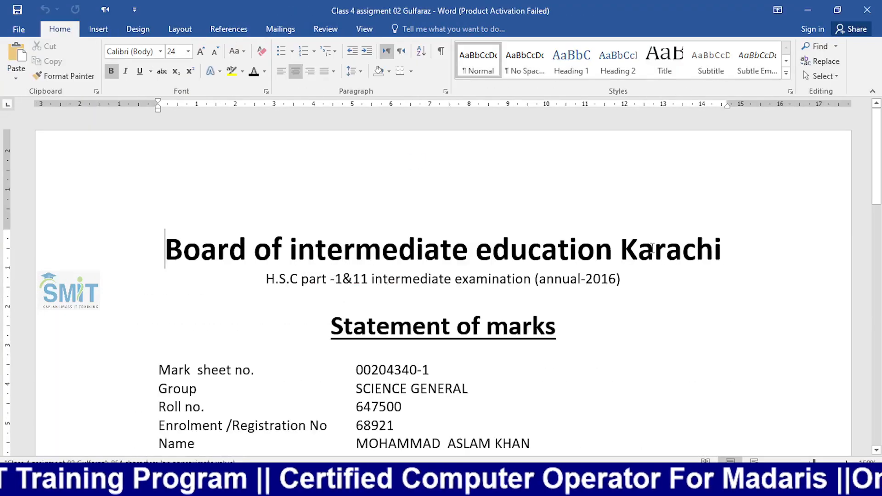
left_click(32, 32)
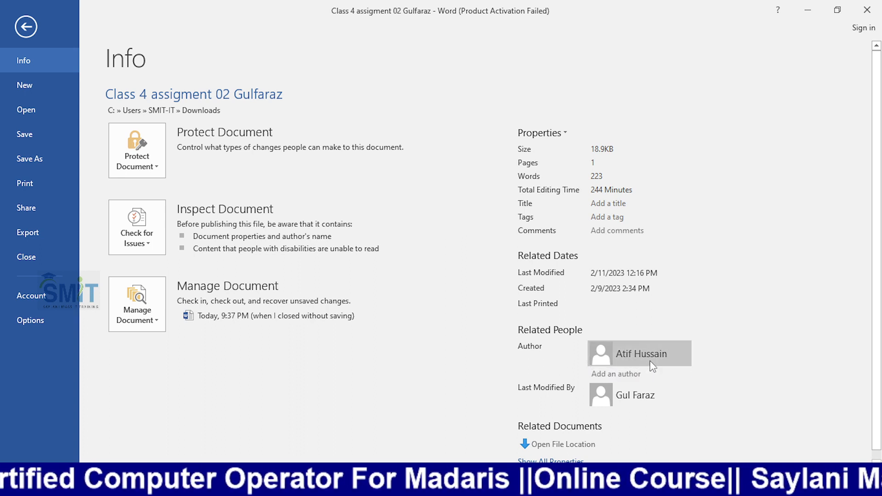
- Save the marksheet and confirm its Info page shows last modified Today, 10:37 PM
mouse_move(654, 359)
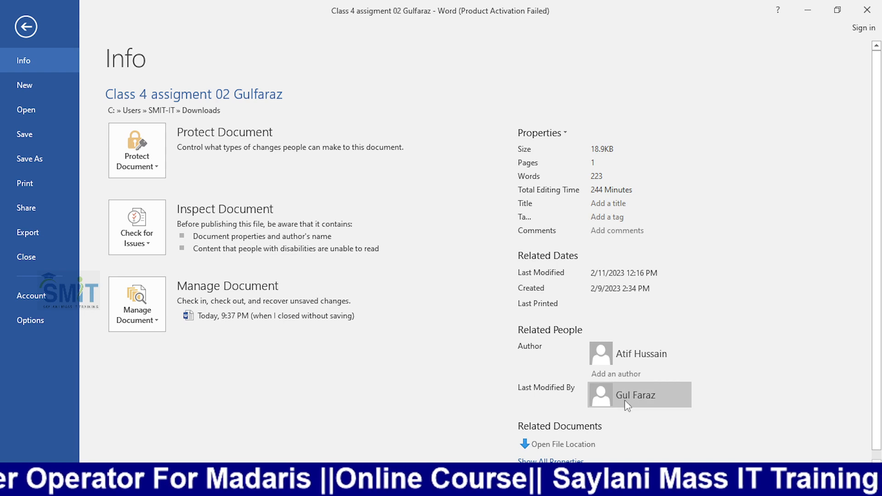
mouse_move(638, 401)
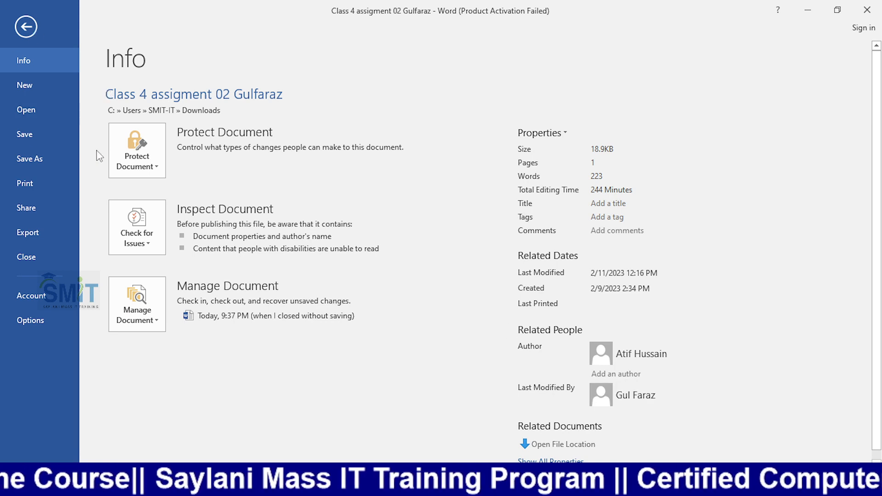
left_click(159, 234)
left_click(404, 175)
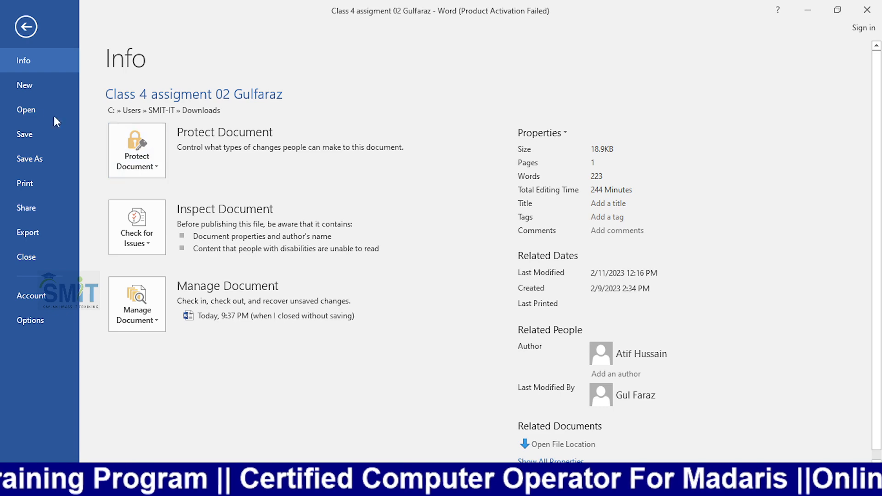
left_click(10, 85)
left_click(26, 112)
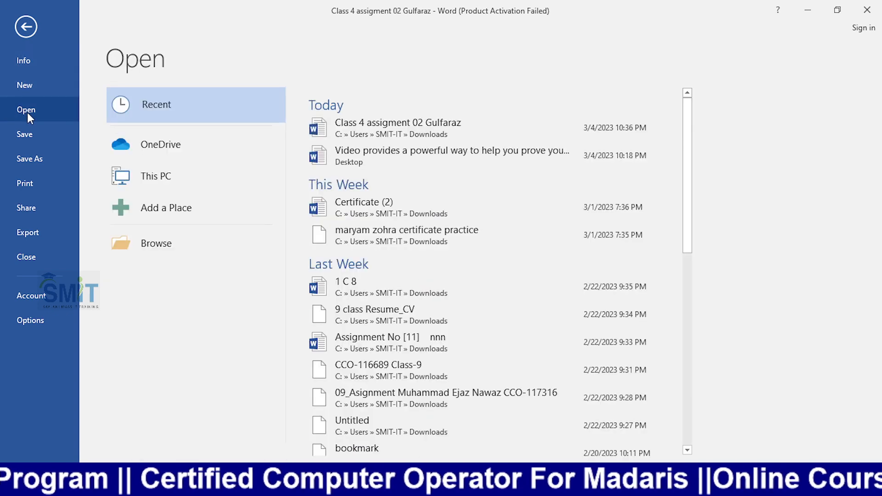
left_click(26, 26)
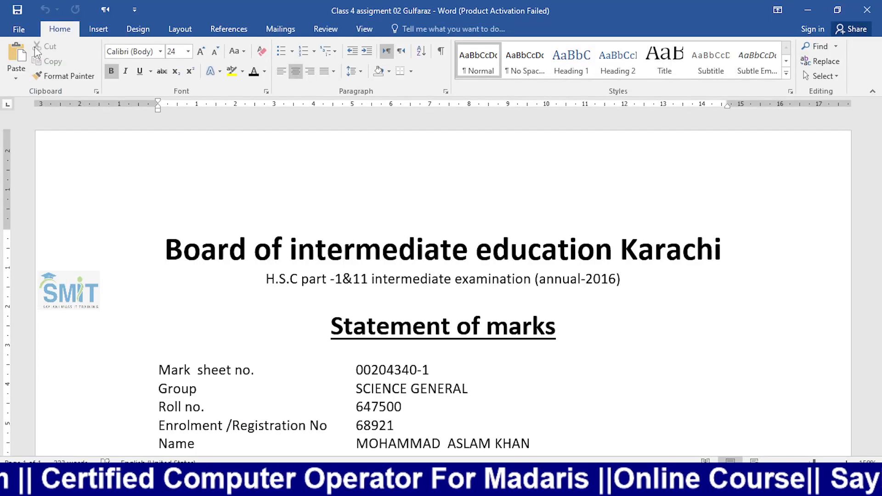
left_click(26, 34)
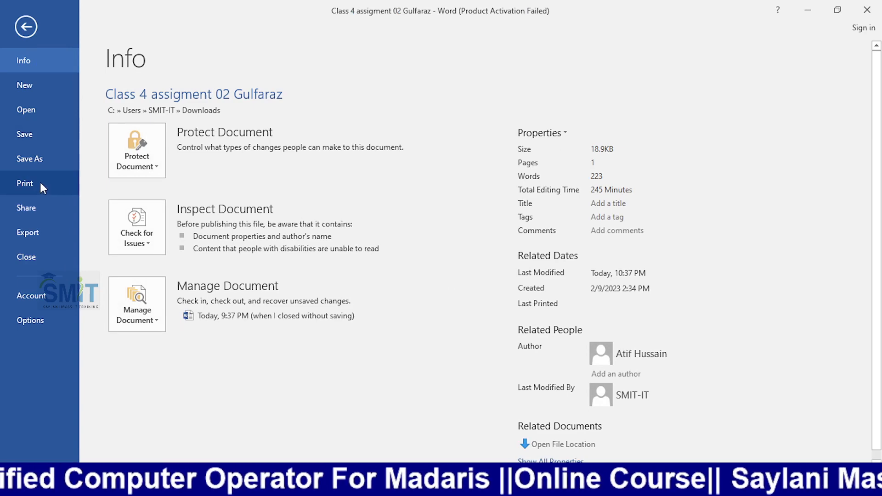
- Look through the Print, Share and Export pages of the File backstage
left_click(38, 183)
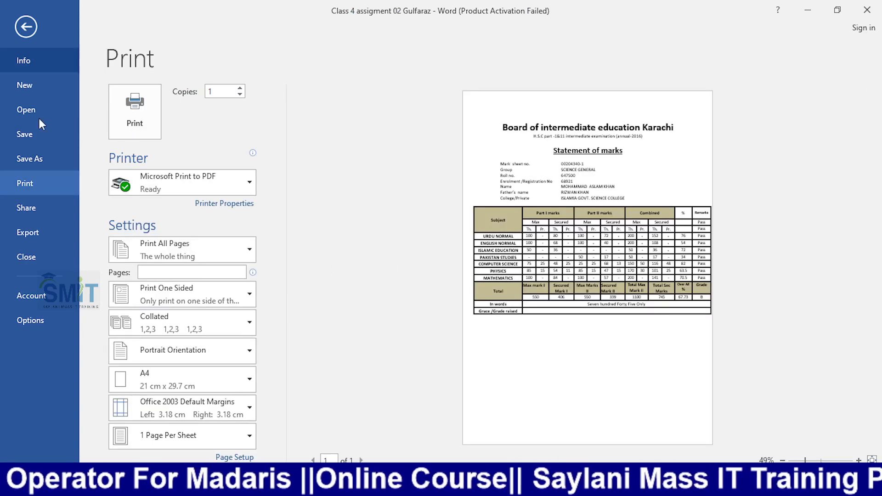
left_click(28, 209)
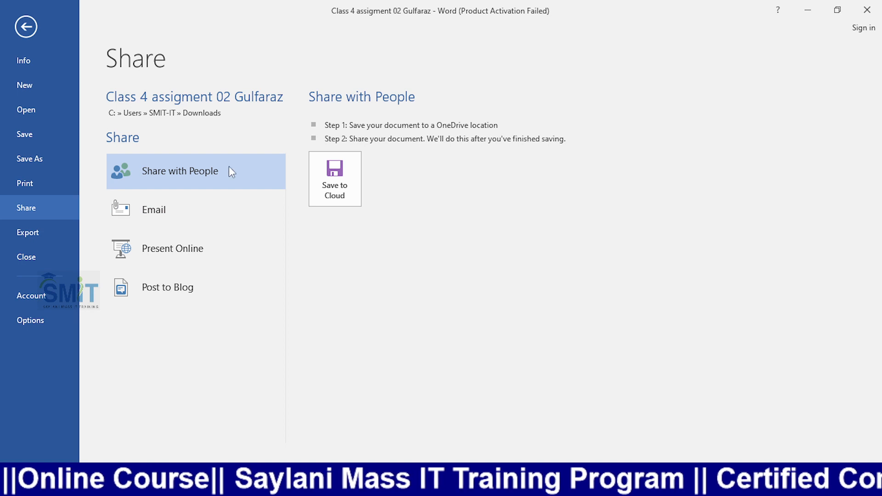
left_click(14, 230)
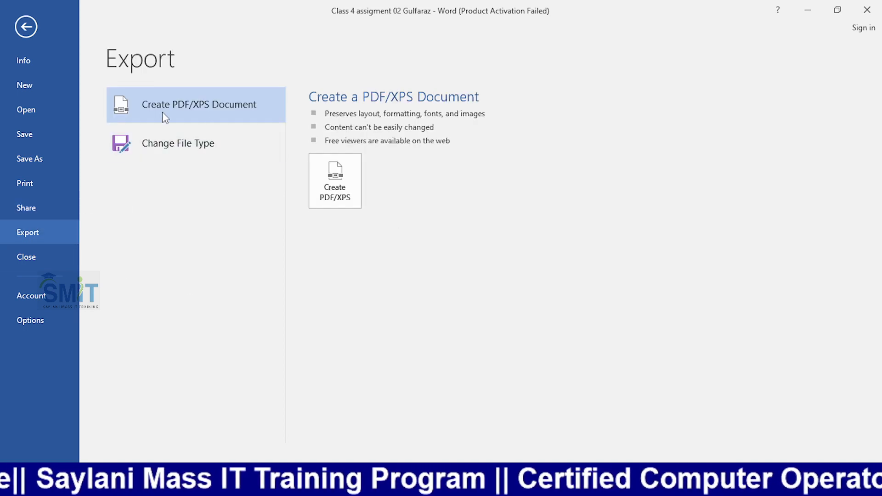
left_click(26, 28)
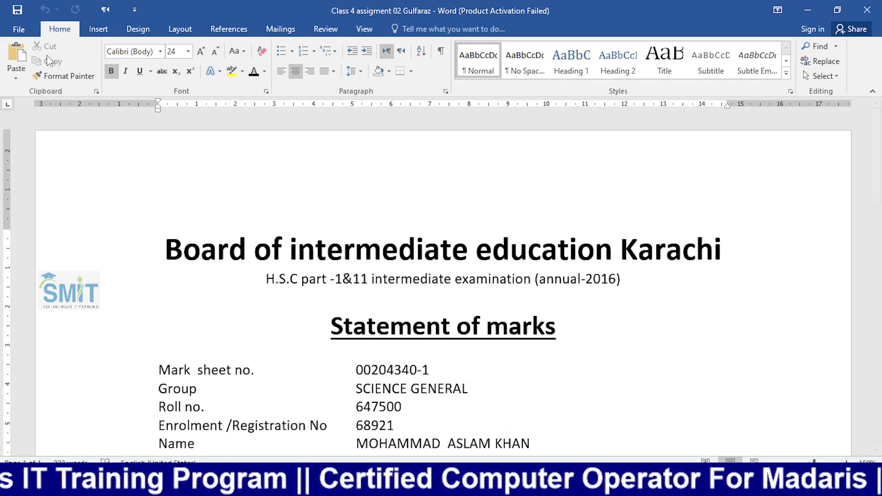
- Publish the marksheet as PDF 'Class 4 assigment 02 Gulfaraz' on the Desktop
left_click(20, 31)
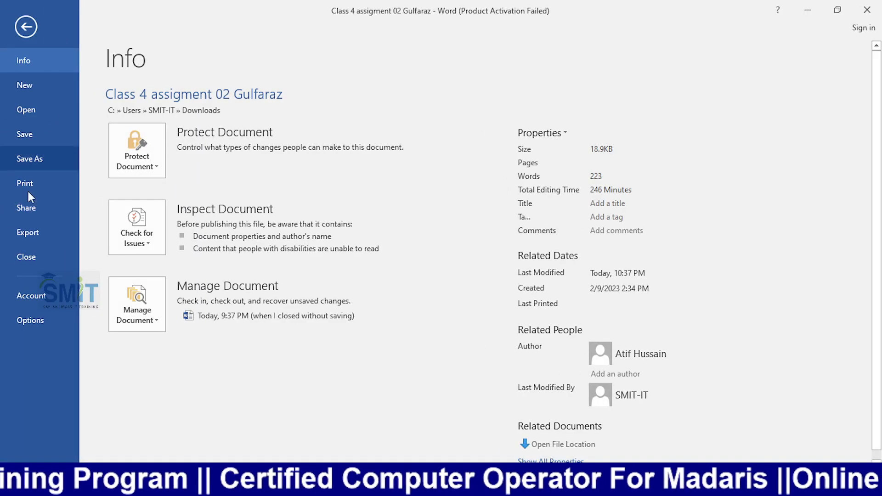
left_click(29, 232)
left_click(312, 172)
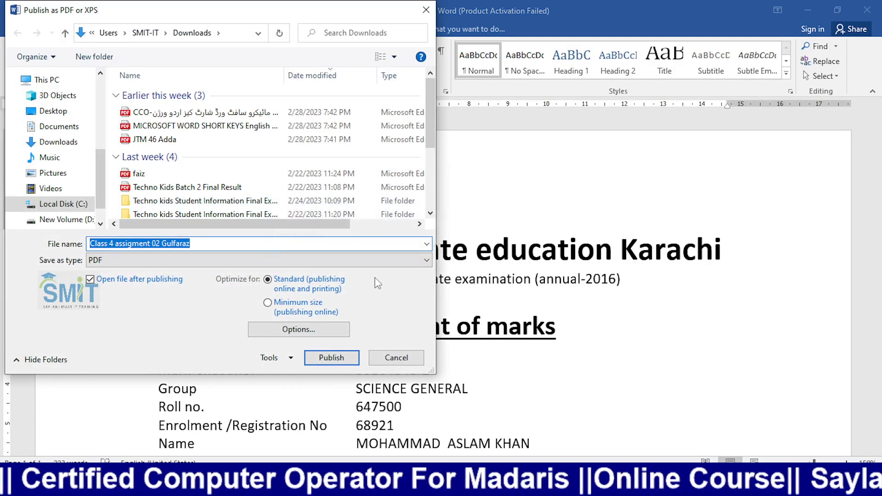
left_click(46, 111)
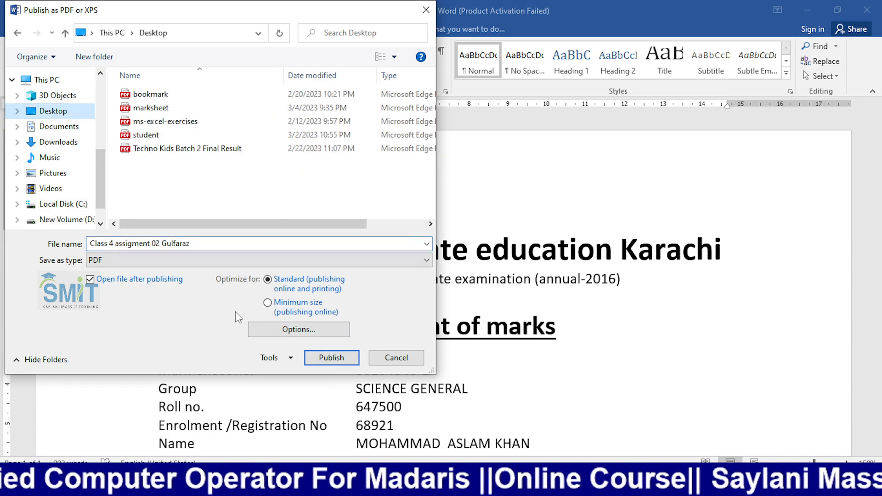
left_click(332, 358)
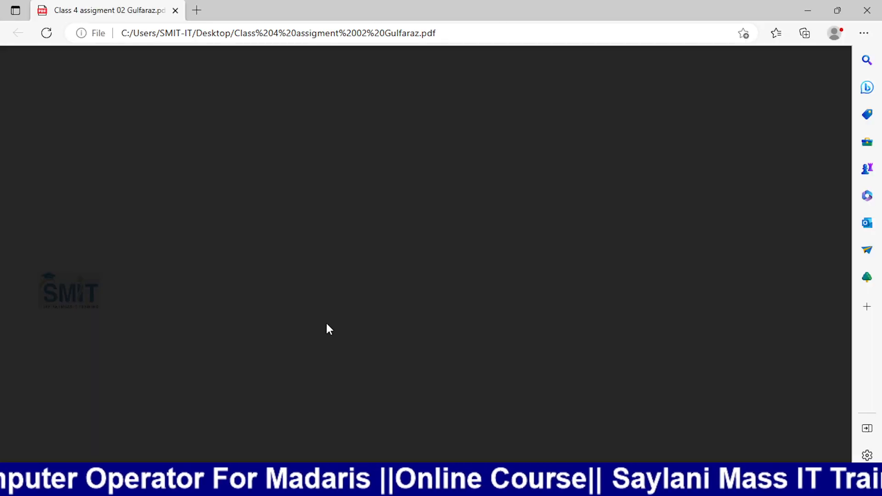
- Scroll through the published marksheet PDF in Edge
scroll(325, 319, "down", 10)
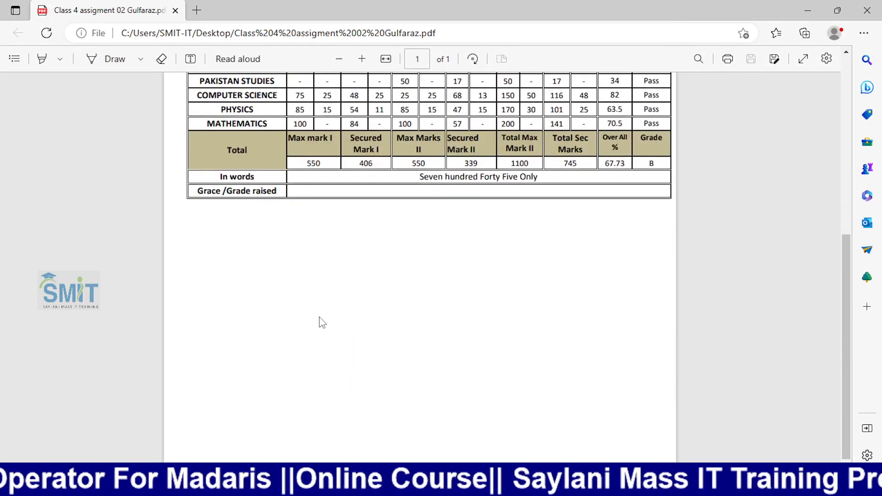
scroll(323, 322, "up", 3)
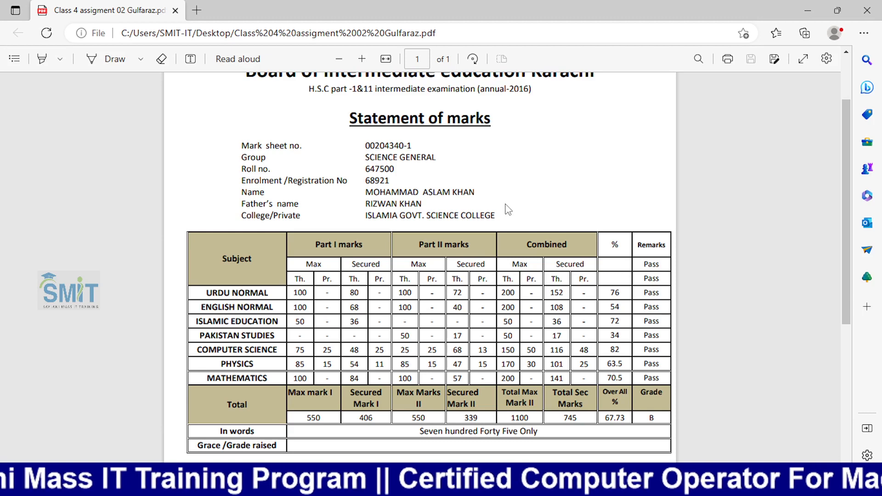
scroll(508, 212, "up", 2)
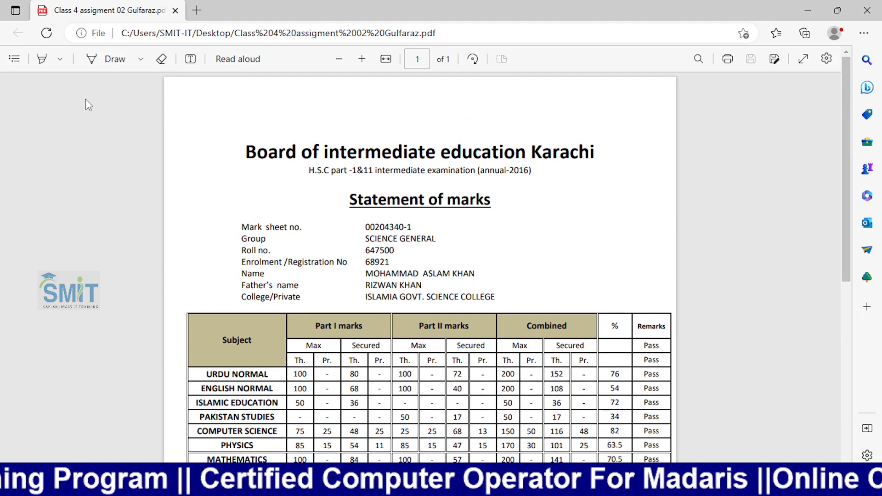
- Return to the Word marksheet and open Save As with F12
mouse_move(432, 461)
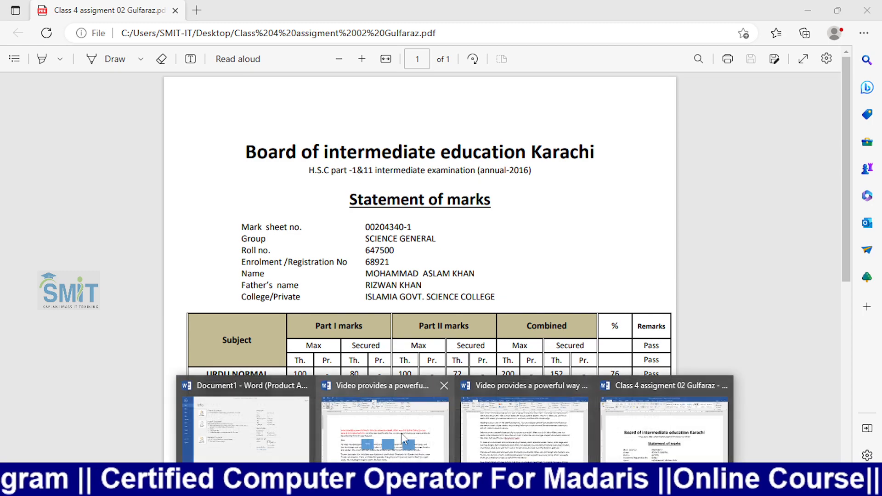
left_click(664, 425)
scroll(455, 279, "down", 5)
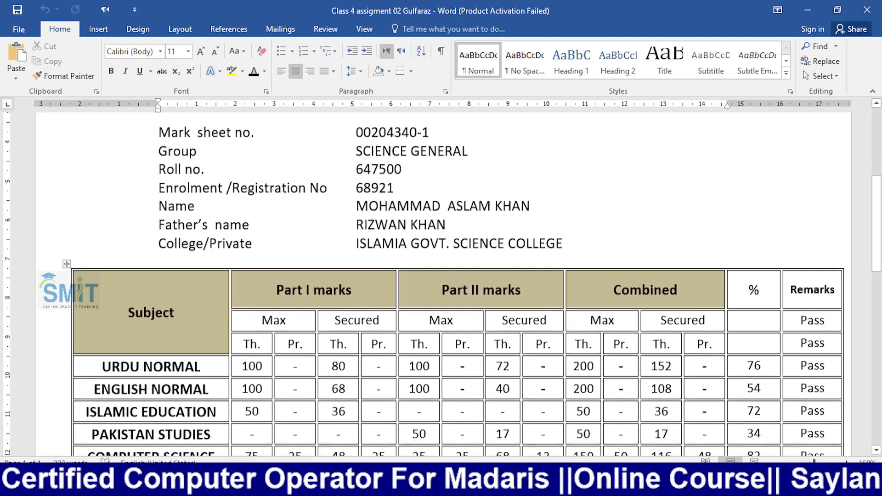
key("F12")
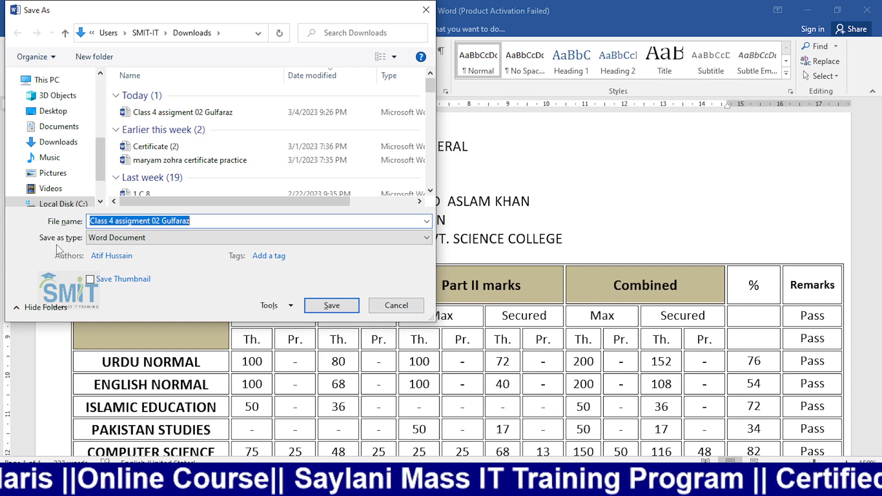
- Save the marksheet as a PDF named 'rizwan' in Downloads
left_click(92, 237)
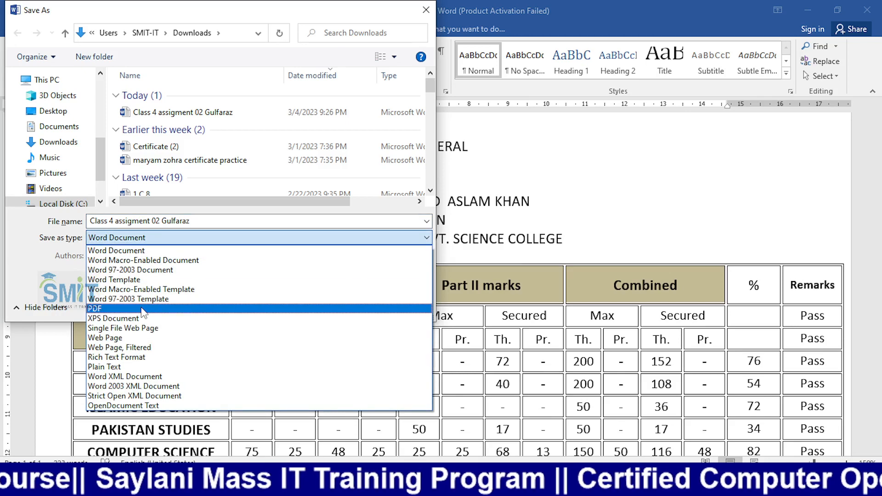
left_click(94, 308)
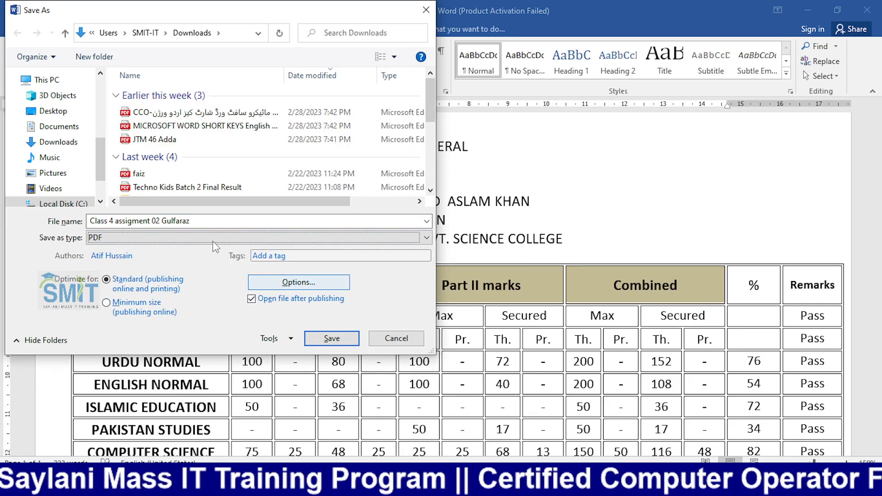
left_click_drag(193, 220, 72, 212)
type("rizwan")
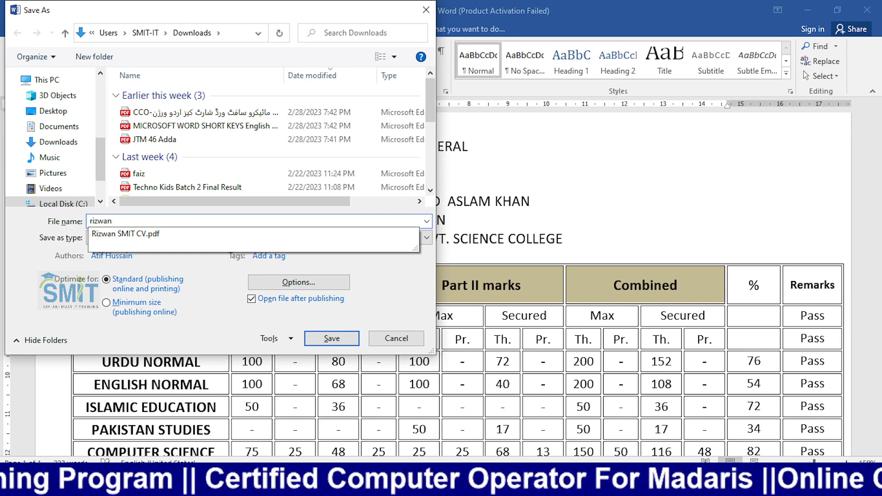
key("Return")
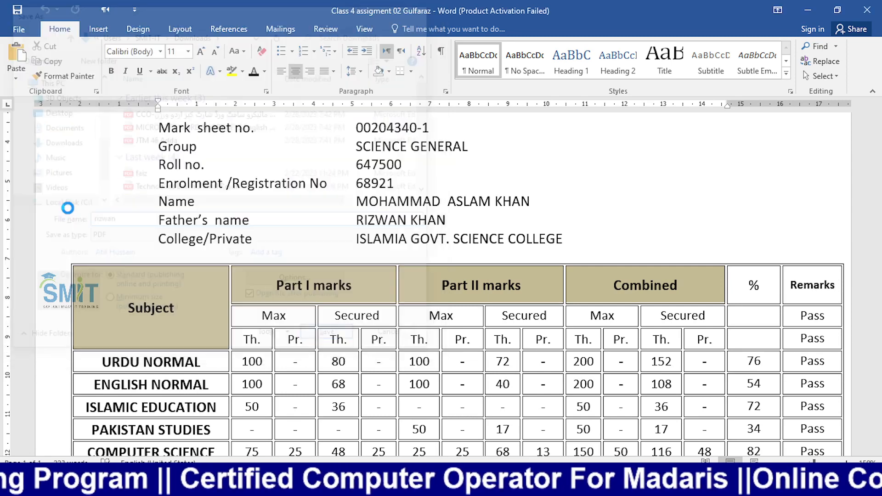
- Open File Explorer to locate the saved rizwan.pdf
scroll(337, 214, "down", 5)
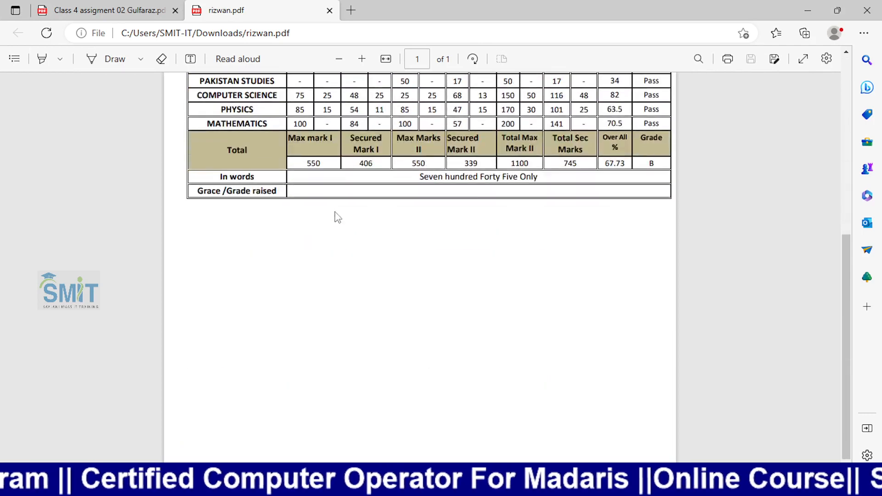
scroll(335, 216, "up", 6)
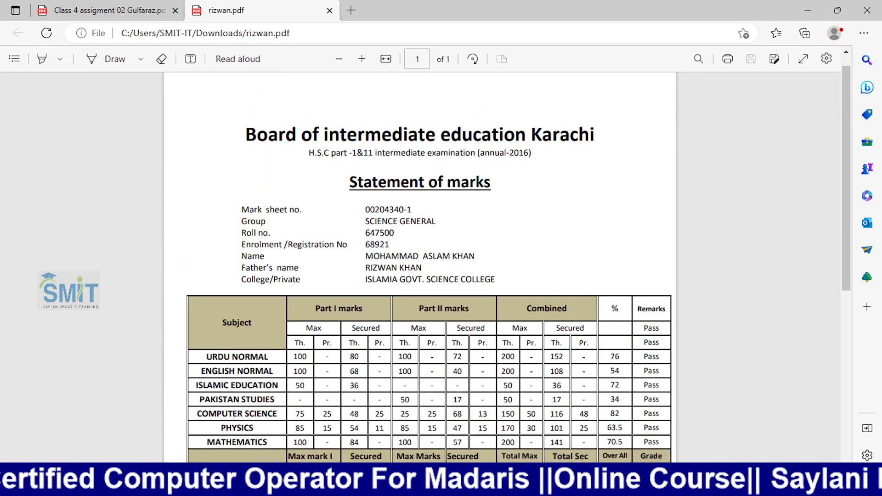
left_click(286, 486)
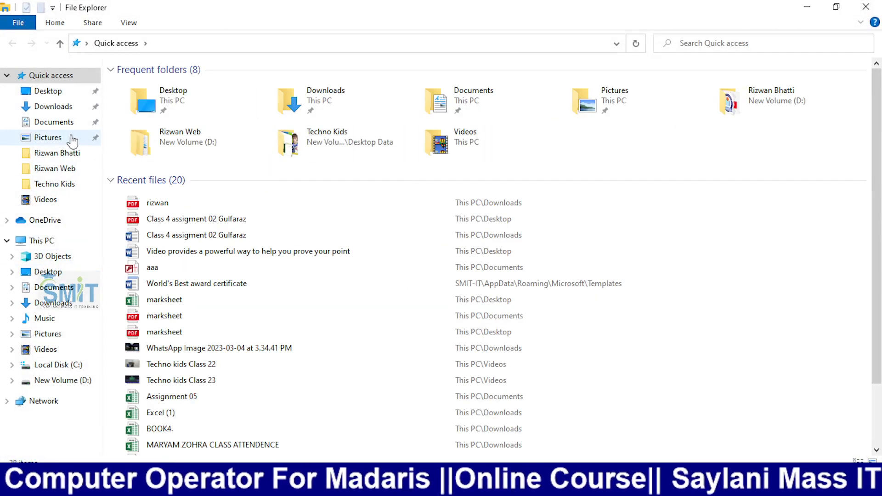
- Show the Desktop folder in File Explorer, then move to the Chrome Classroom window
left_click(54, 92)
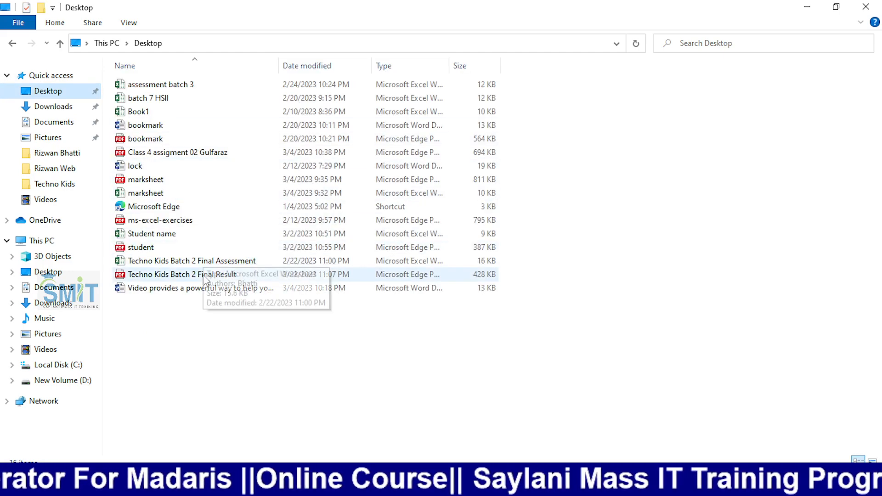
left_click(204, 337)
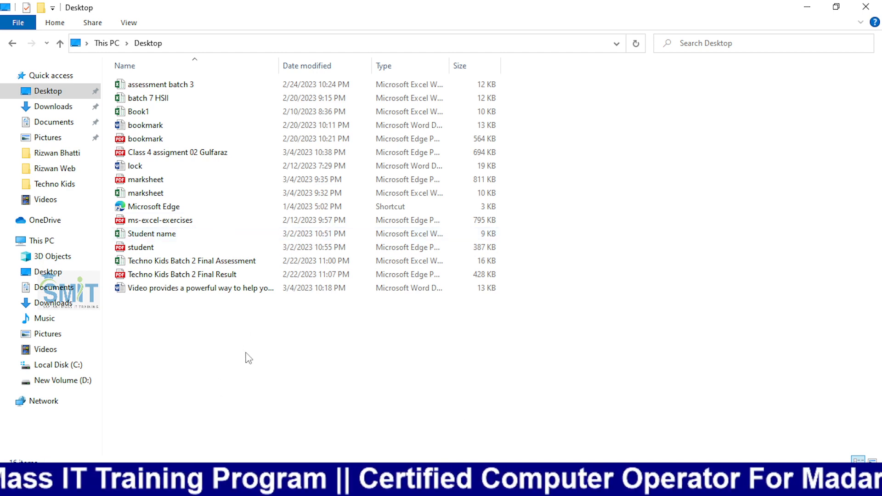
- Compare the Assignment 04 Classroom submission with the rizwan PDF, then return to the Word marksheet
mouse_move(393, 486)
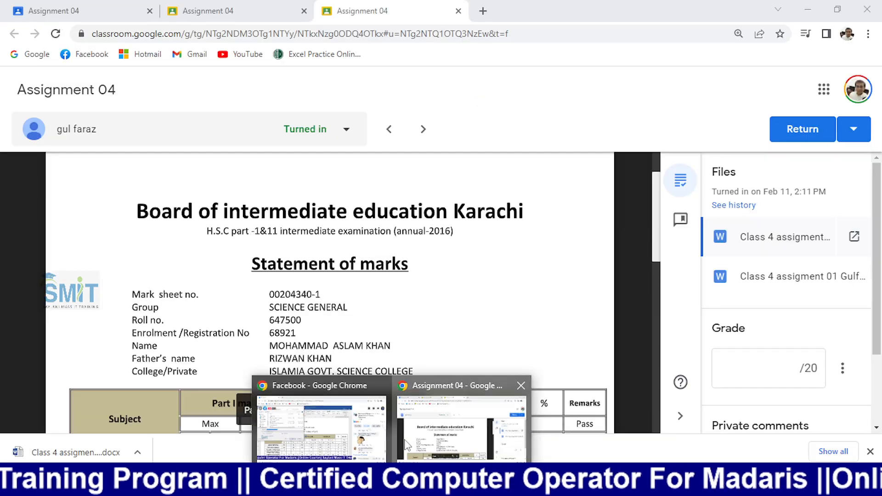
left_click(460, 421)
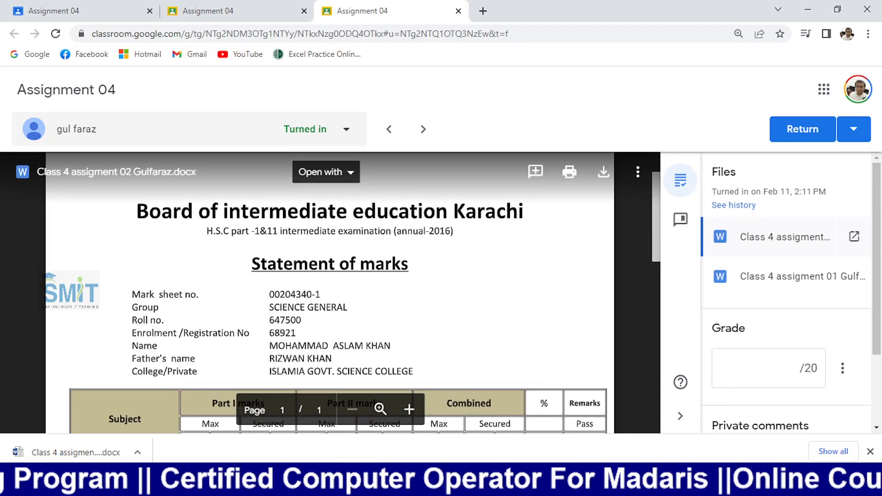
key("alt+Tab")
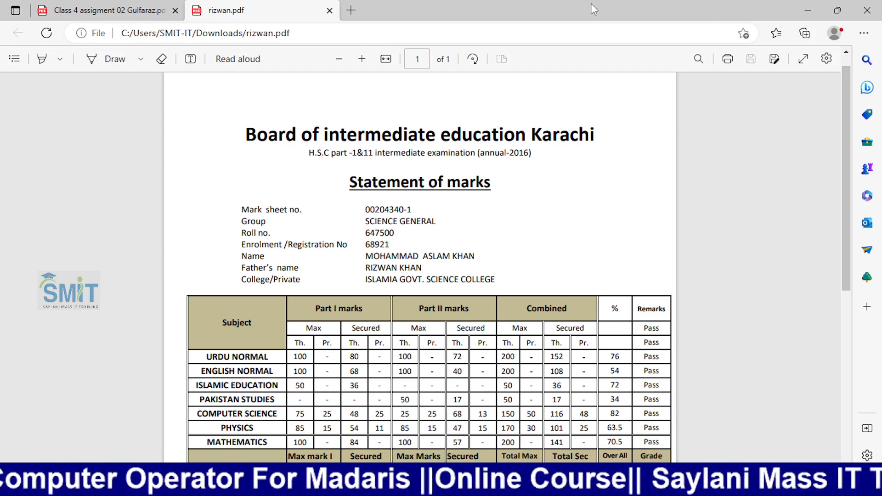
left_click(805, 7)
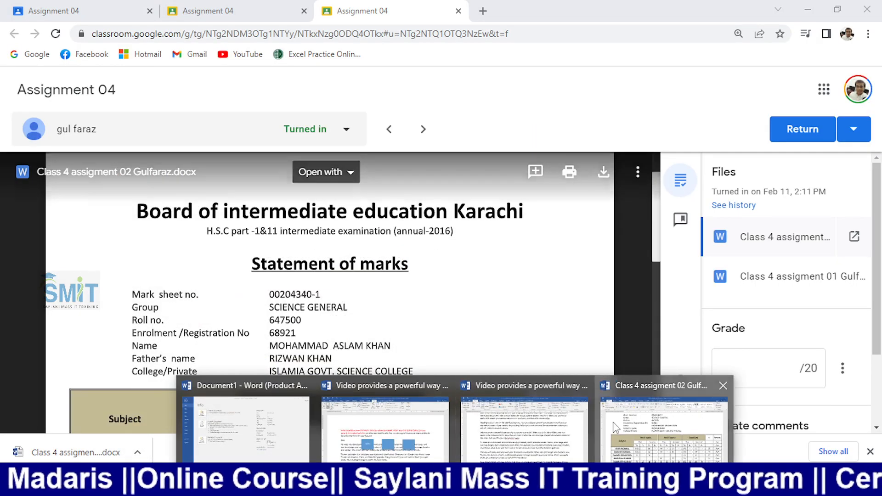
left_click(660, 427)
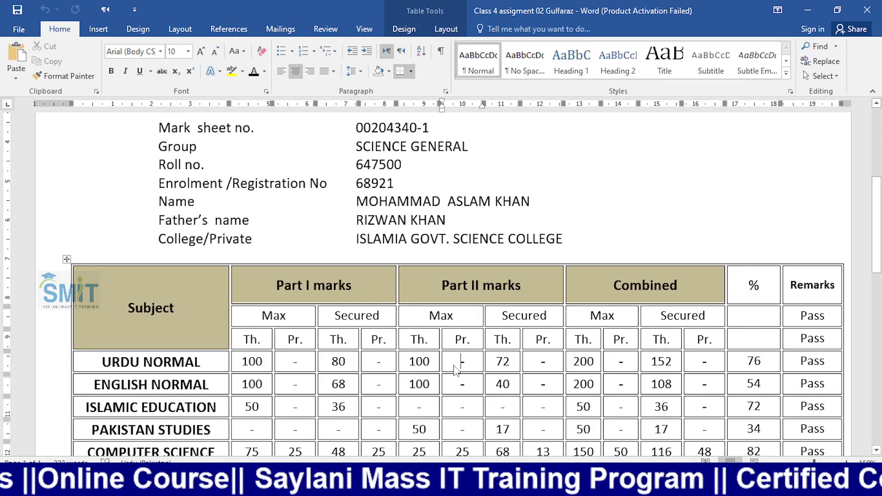
- Cancel Save As and open rizwan.pdf from Downloads in Edge
key("F12")
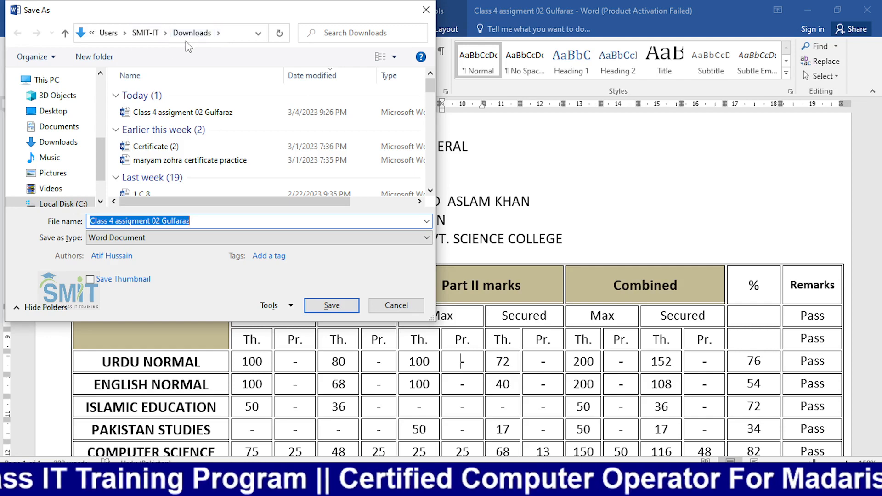
left_click(392, 305)
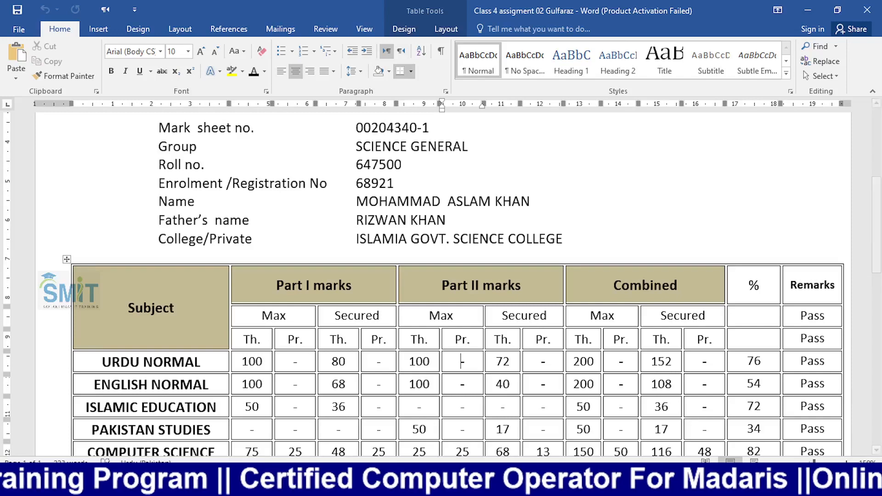
left_click(370, 483)
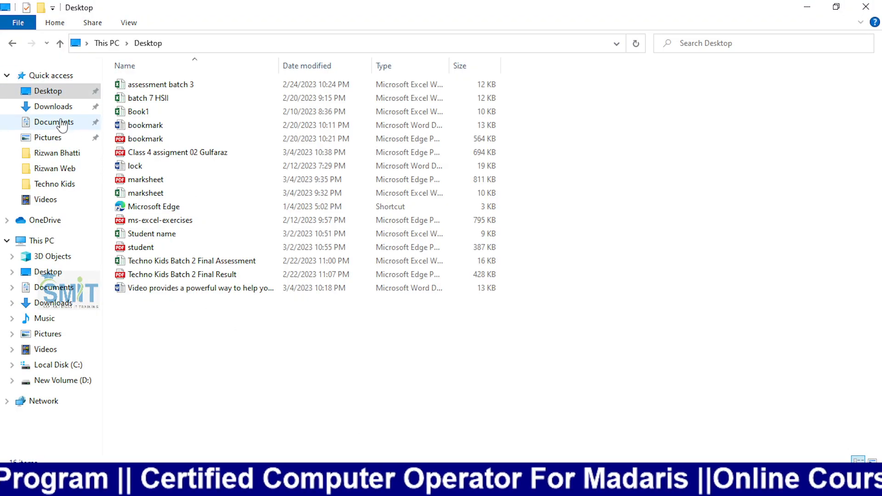
left_click(51, 107)
double_click(133, 102)
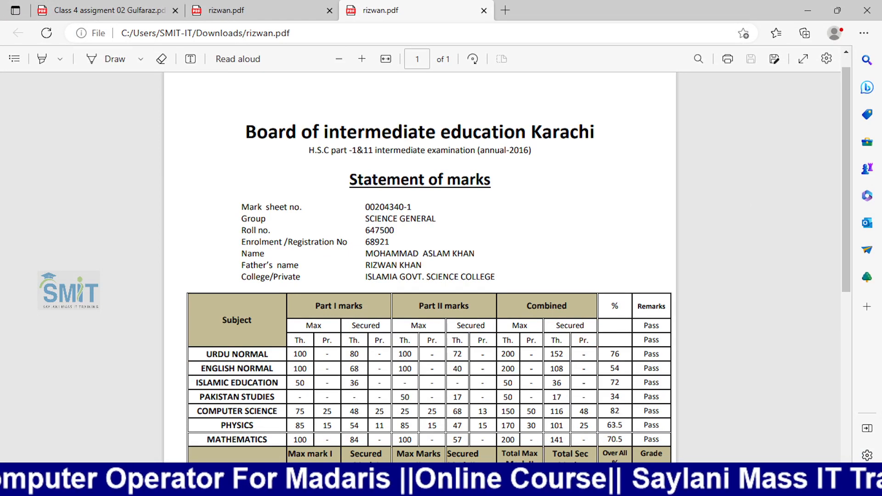
- Switch from Edge back to the Class 4 assigment 02 Gulfaraz marksheet in Word
left_click(448, 483)
left_click(620, 414)
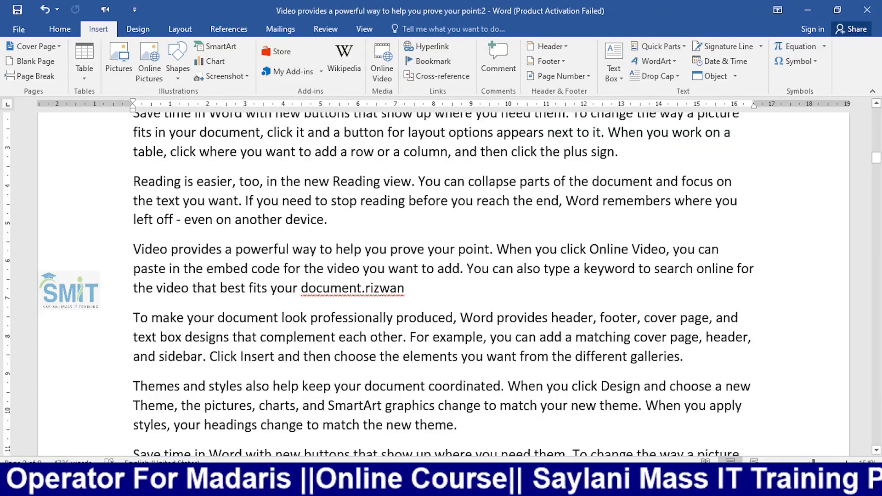
left_click(452, 483)
left_click(570, 398)
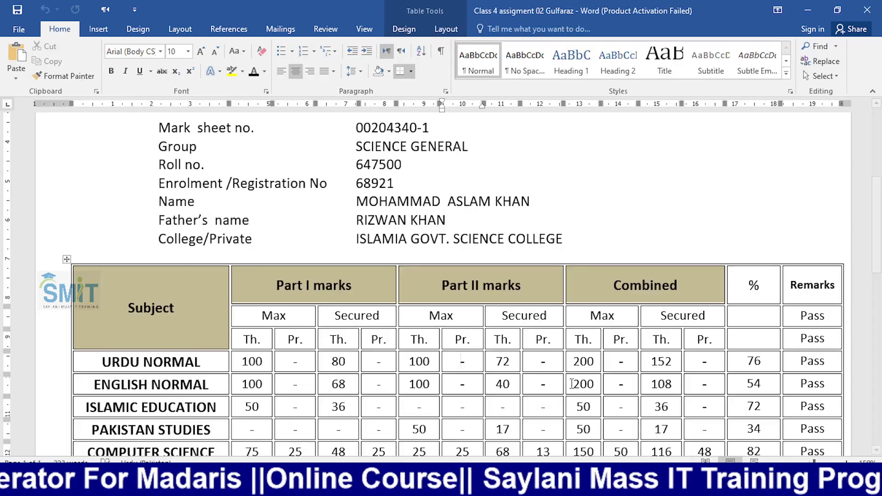
left_click(29, 32)
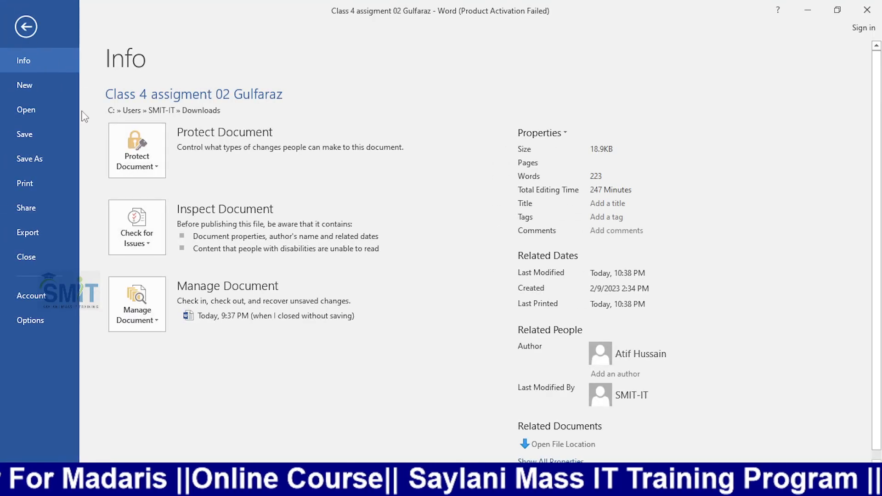
left_click(52, 296)
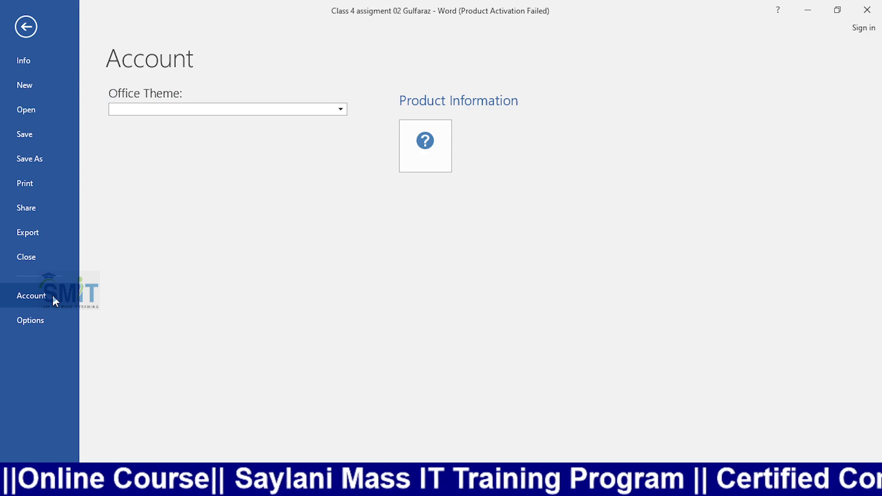
left_click(34, 319)
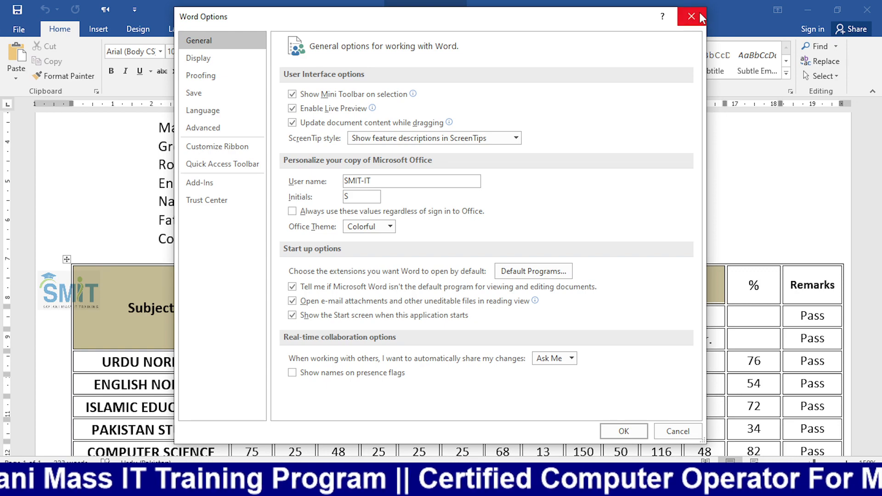
left_click(692, 18)
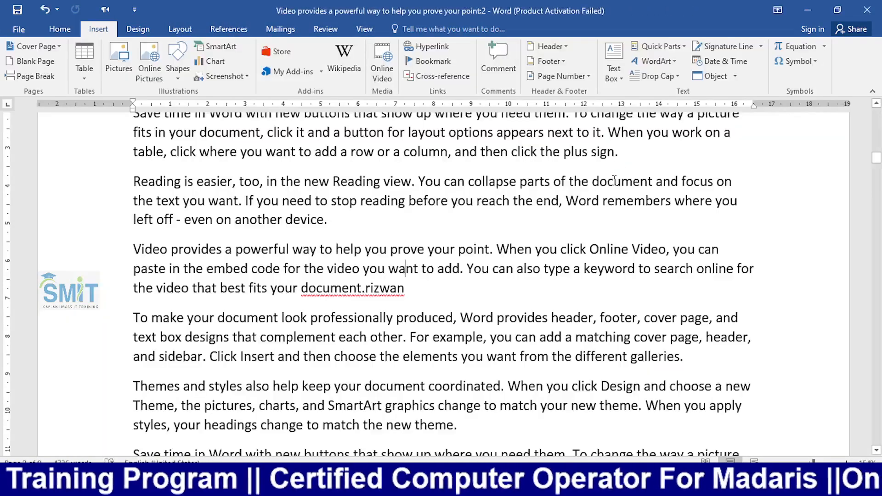
key("alt+Tab")
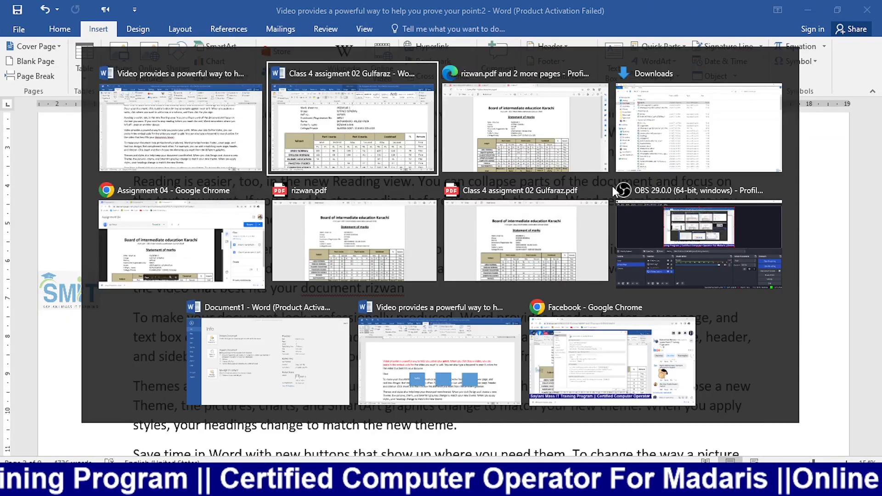
key("alt+Tab")
key("alt+Tab")
key("alt+Tab")
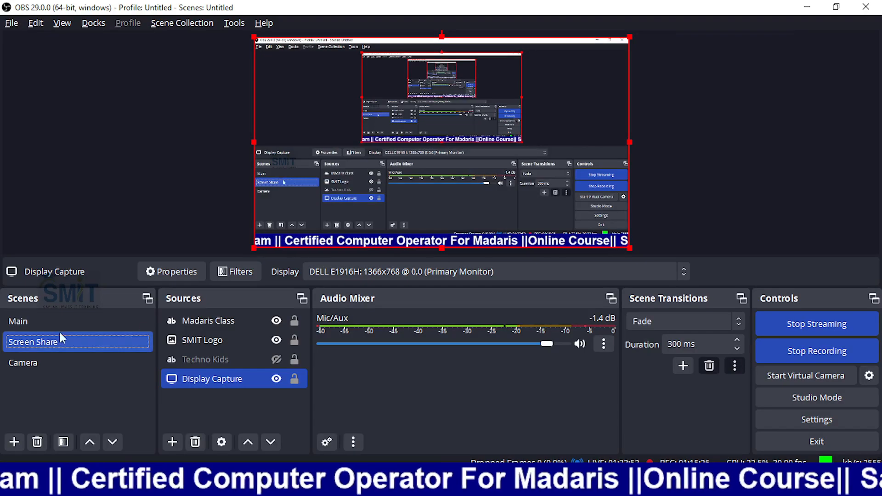
left_click(37, 368)
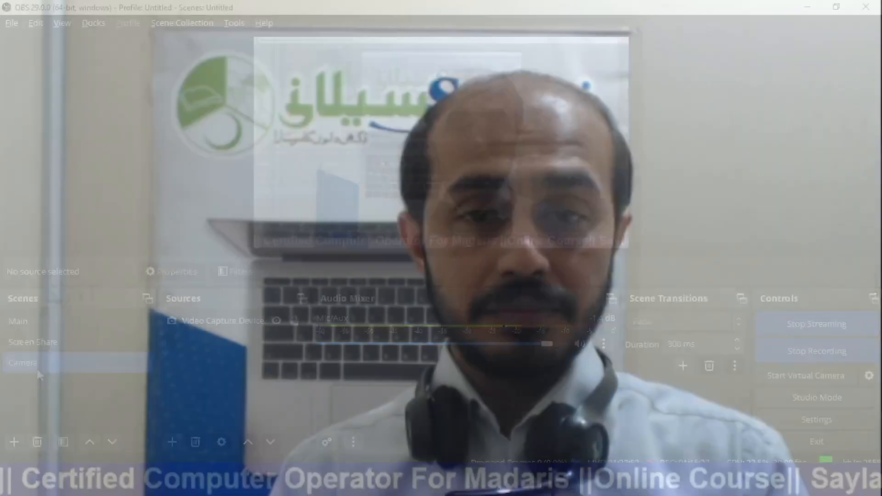
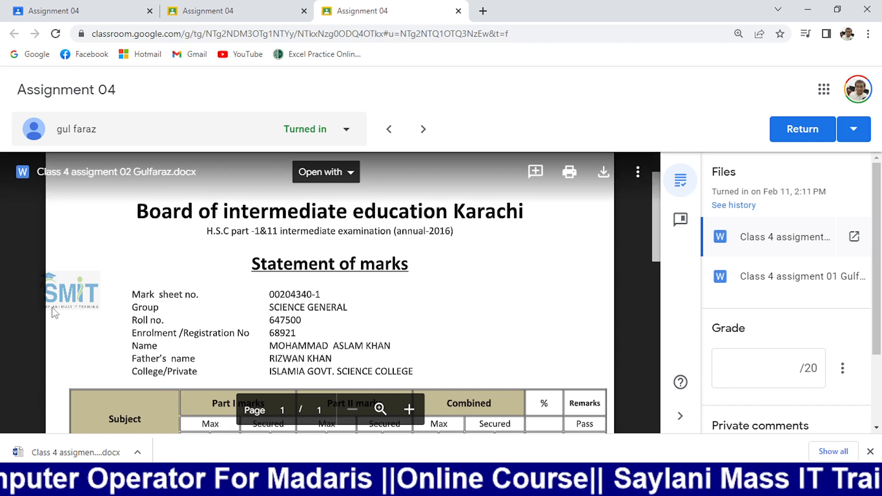
- Search Google for '1001 fonts' in a new Chrome tab and open the 1001 Fonts site
left_click(482, 11)
left_click(492, 34)
type("1001")
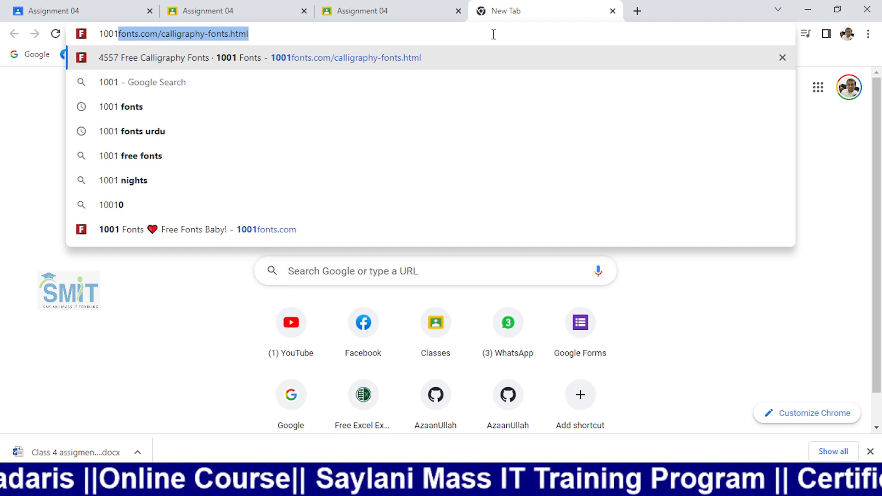
type(" fonts")
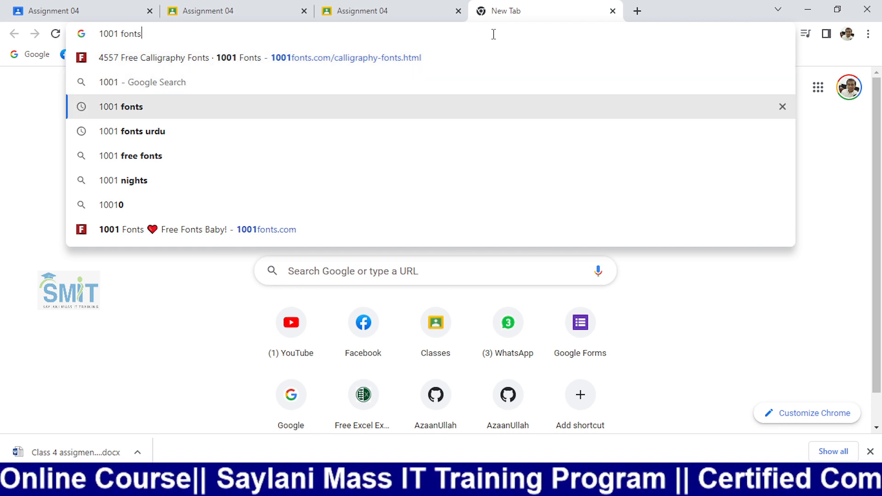
key("Down")
key("Up")
key("Down")
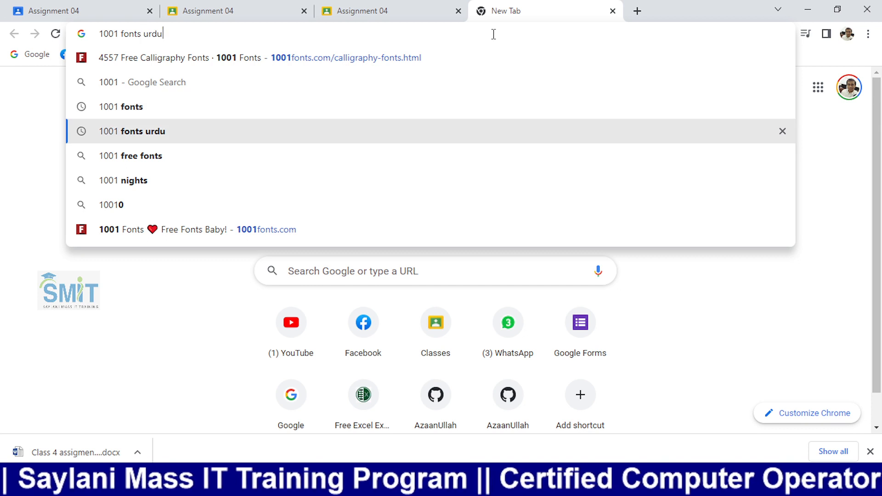
key("Up")
key("Return")
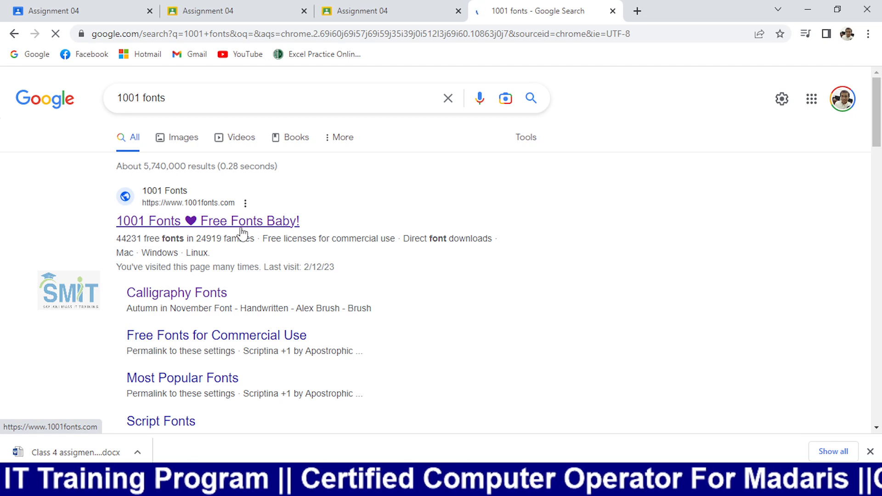
left_click(243, 228)
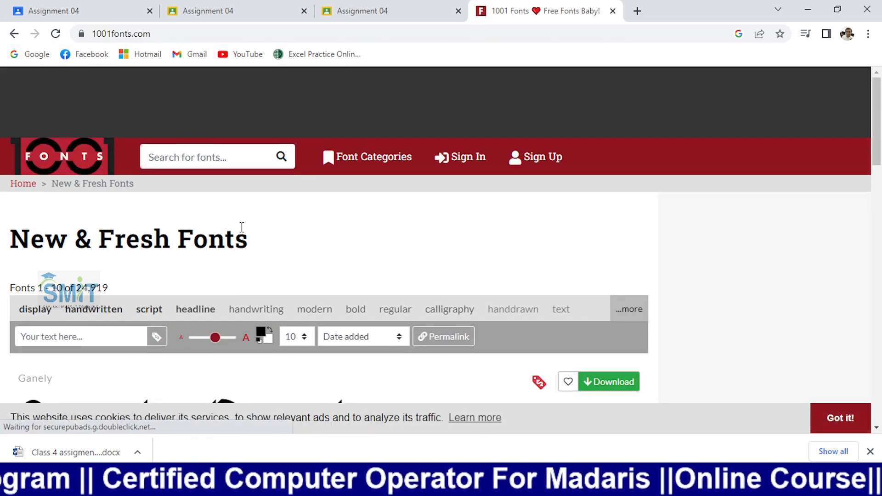
- Expand the full tag list on 1001 Fonts and filter to the signature tag
scroll(234, 255, "down", 1)
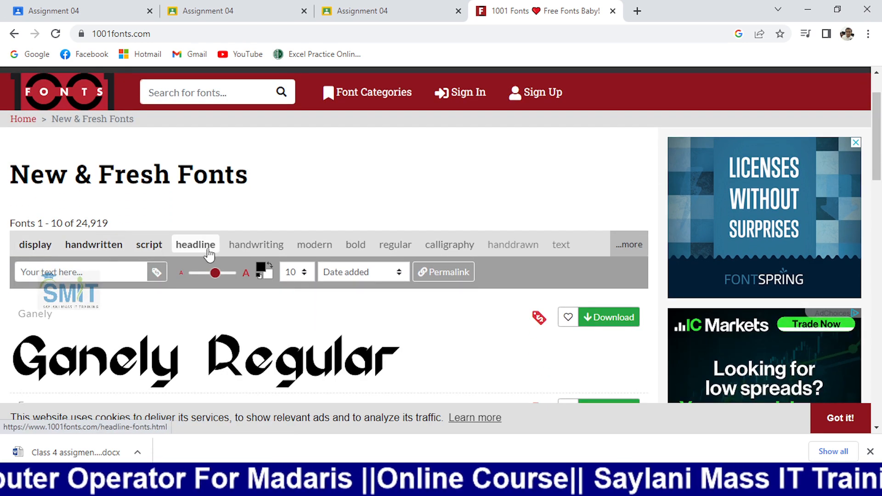
scroll(216, 248, "down", 1)
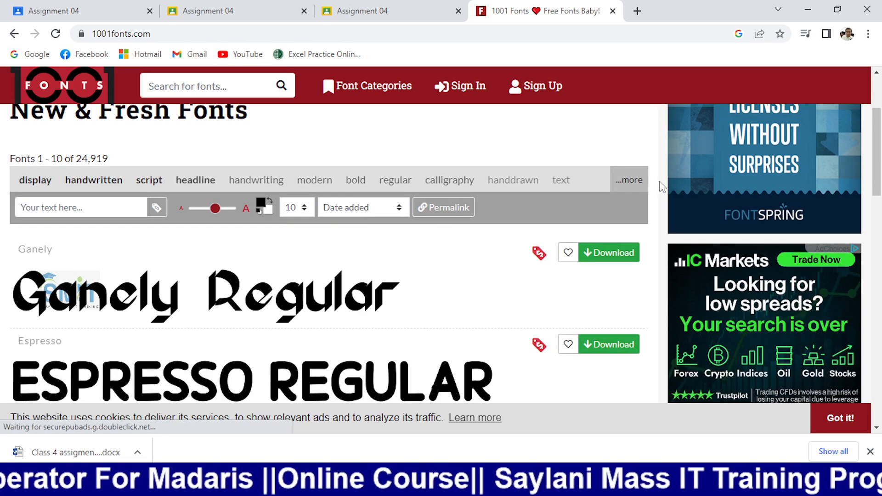
left_click(628, 179)
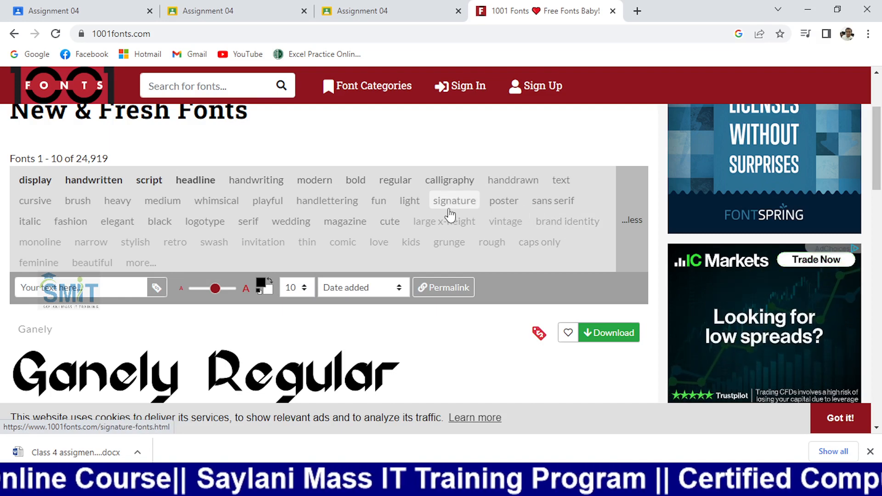
left_click(439, 212)
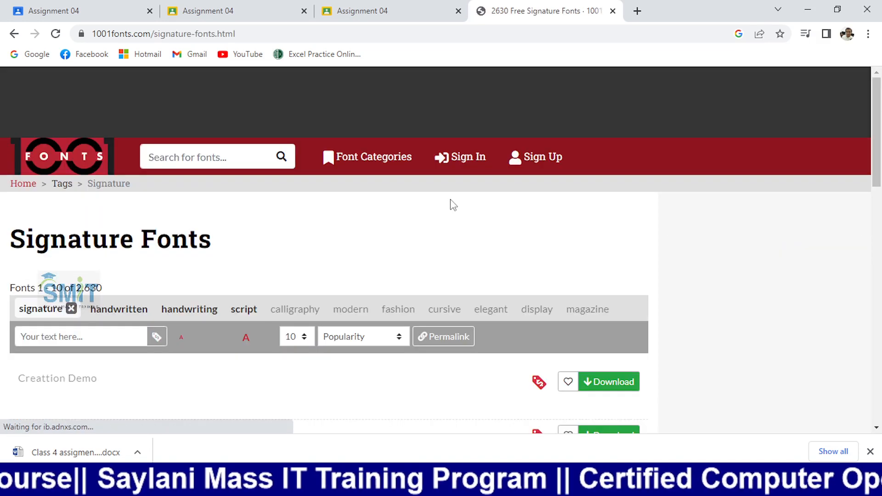
scroll(342, 282, "down", 5)
scroll(273, 288, "up", 3)
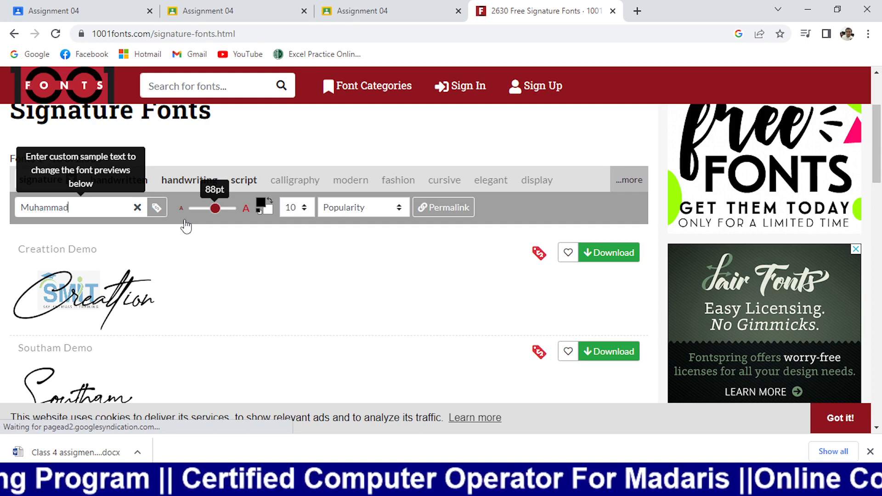
- Finish the name as preview text and browse the signature fonts on to page 2
type("rizwan")
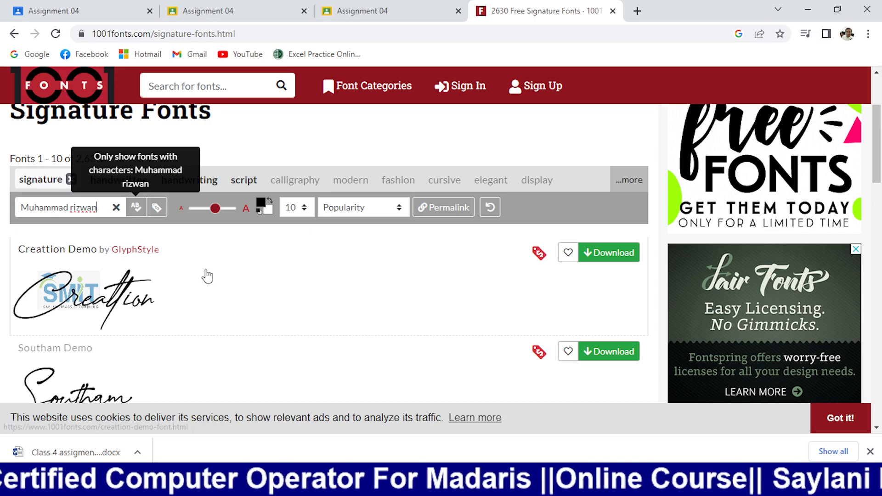
scroll(285, 288, "down", 1)
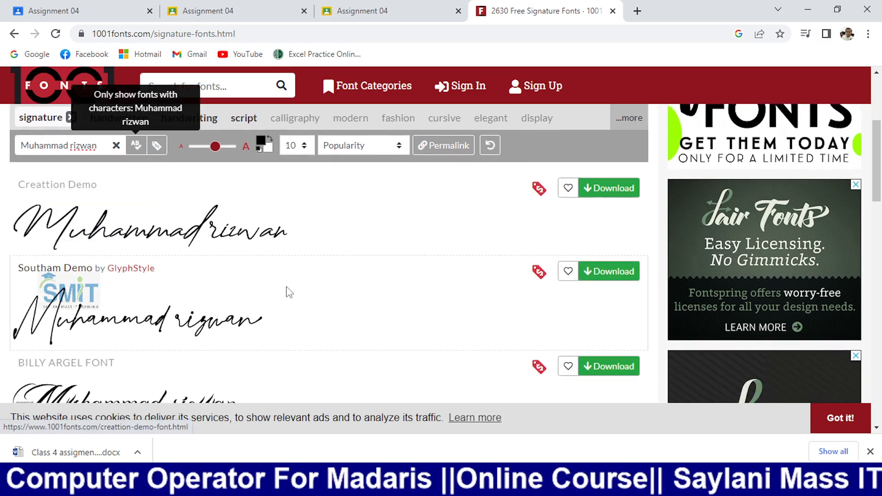
scroll(286, 288, "down", 8)
scroll(295, 299, "down", 5)
scroll(296, 300, "down", 2)
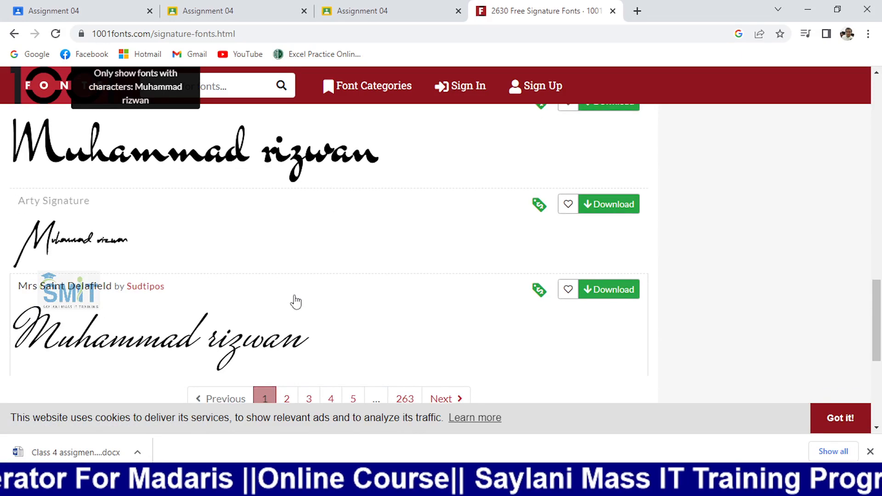
scroll(107, 225, "up", 1)
scroll(107, 225, "up", 1)
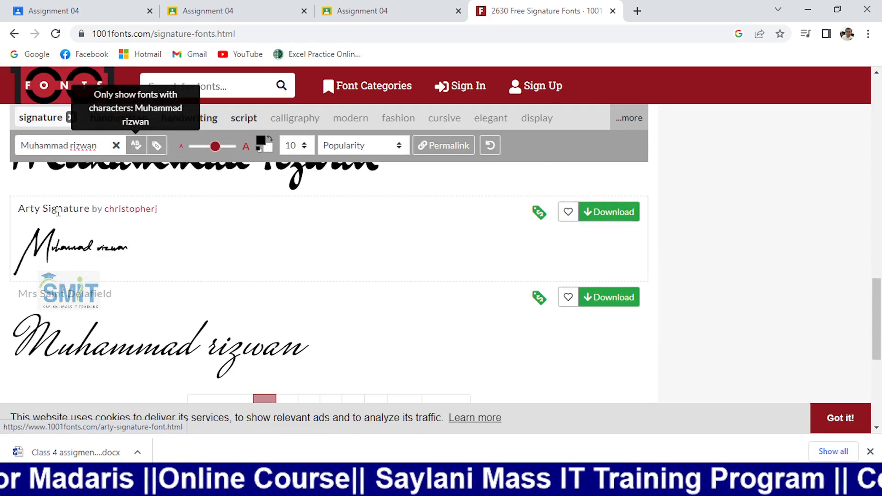
scroll(98, 261, "down", 2)
left_click(286, 278)
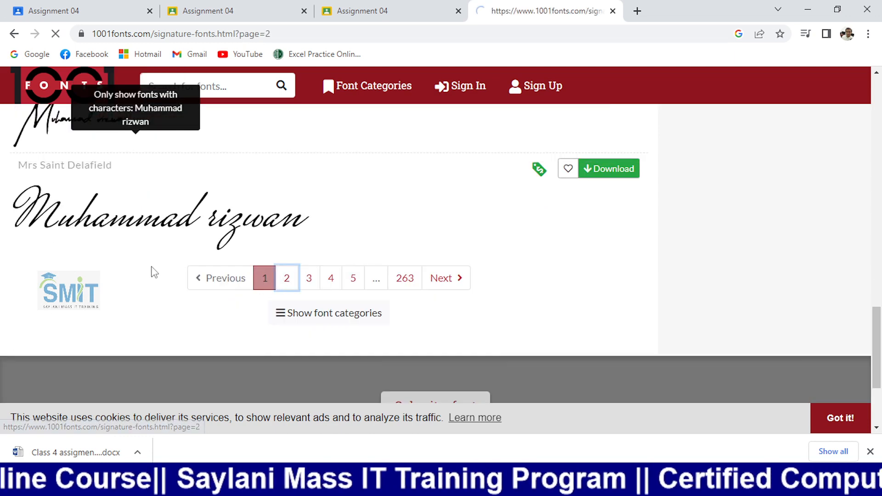
- Scroll through page 2 and continue to page 3, where Asem Kandis is listed
scroll(150, 275, "down", 5)
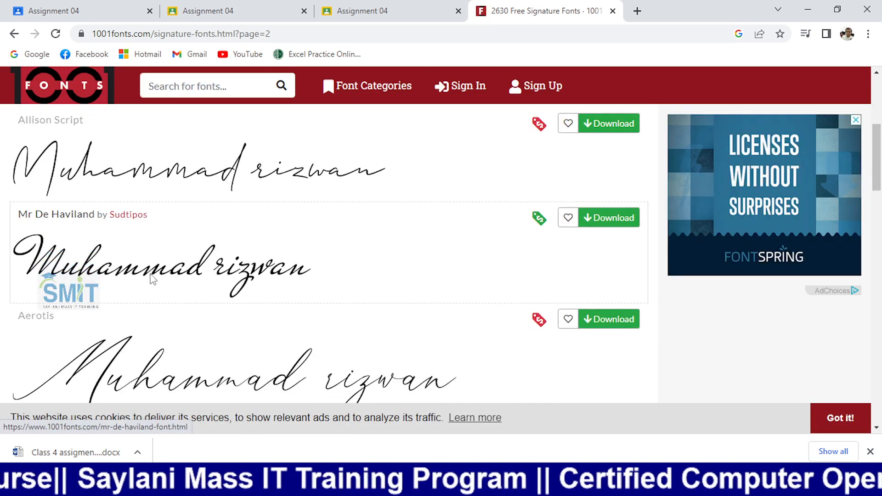
scroll(153, 278, "down", 8)
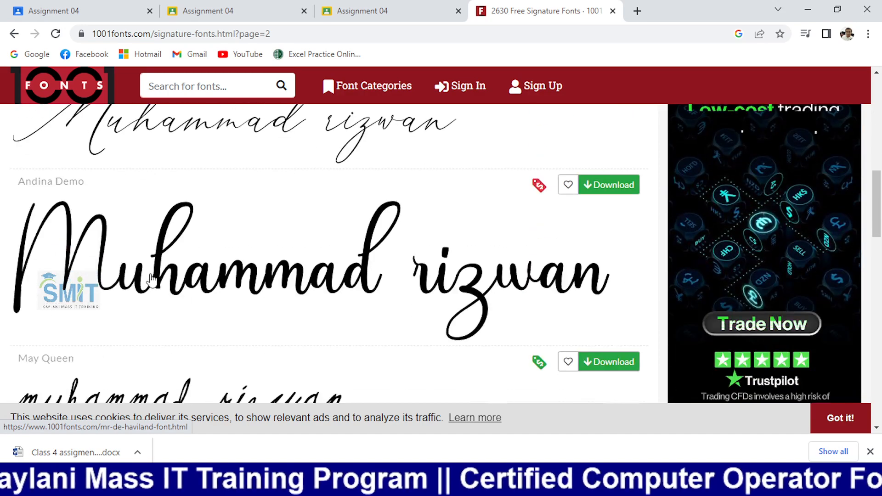
scroll(151, 279, "down", 4)
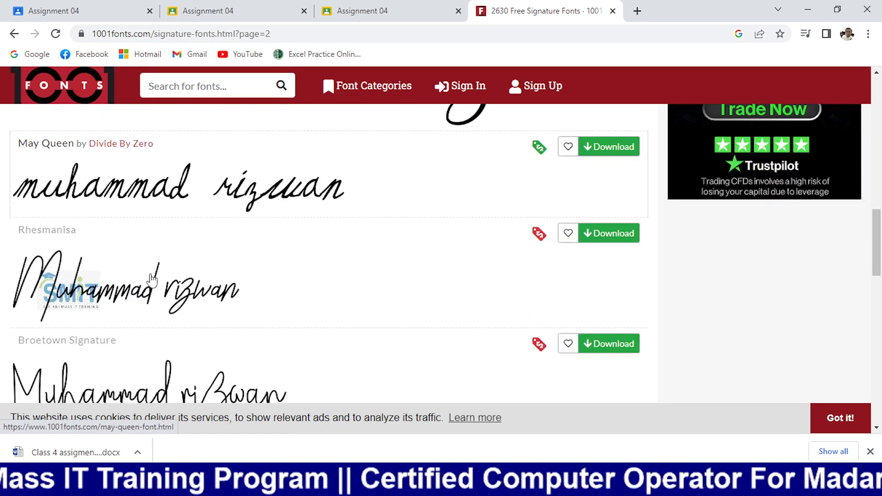
scroll(151, 279, "down", 8)
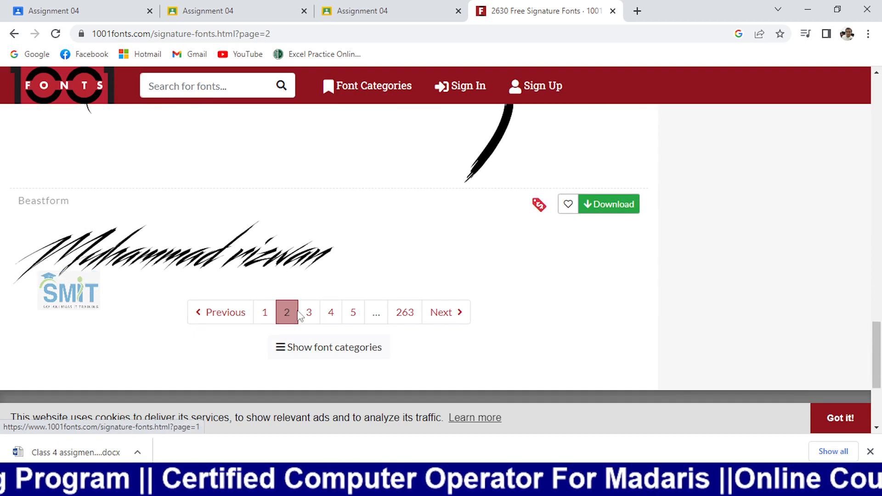
left_click(307, 312)
scroll(232, 294, "down", 5)
scroll(227, 299, "down", 3)
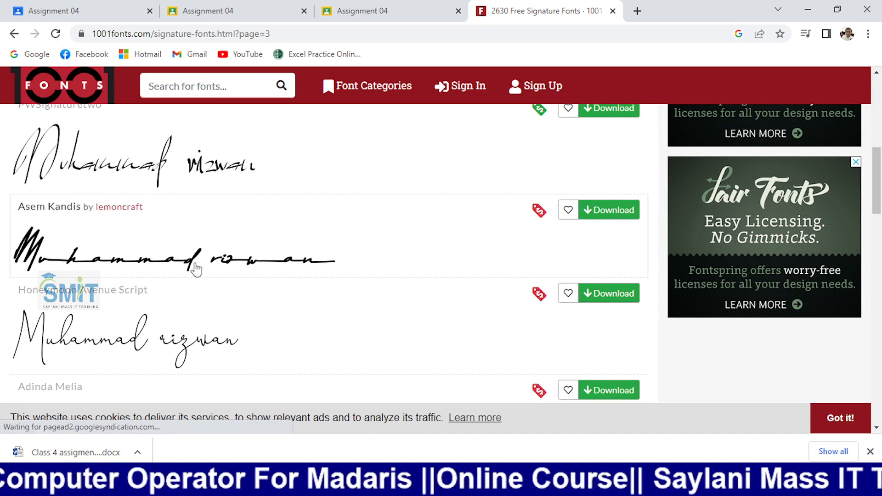
scroll(189, 261, "up", 1)
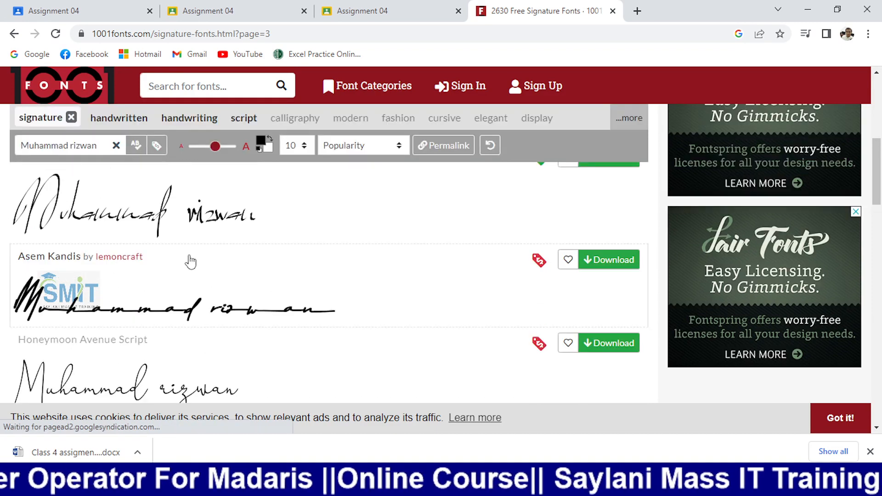
scroll(531, 269, "down", 1)
- Download Asem Kandis as asem-kandis.zip and copy the font's name
left_click(590, 215)
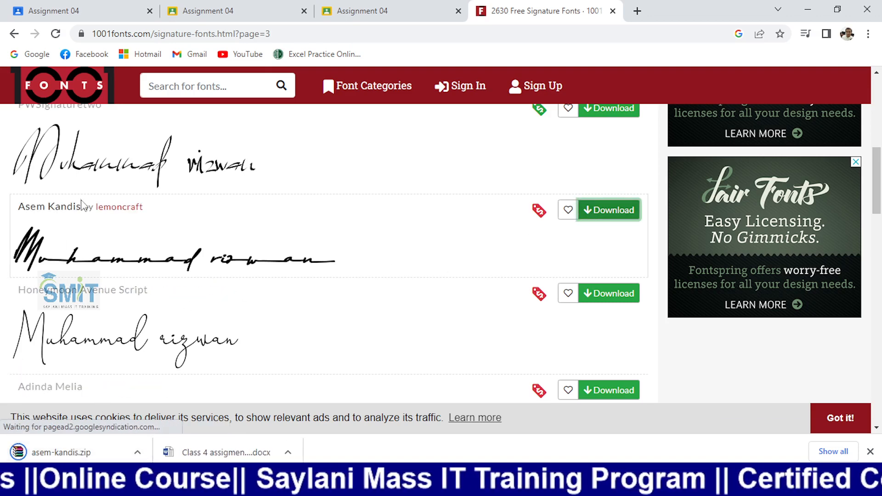
left_click_drag(19, 207, 76, 207)
right_click(68, 209)
left_click(94, 218)
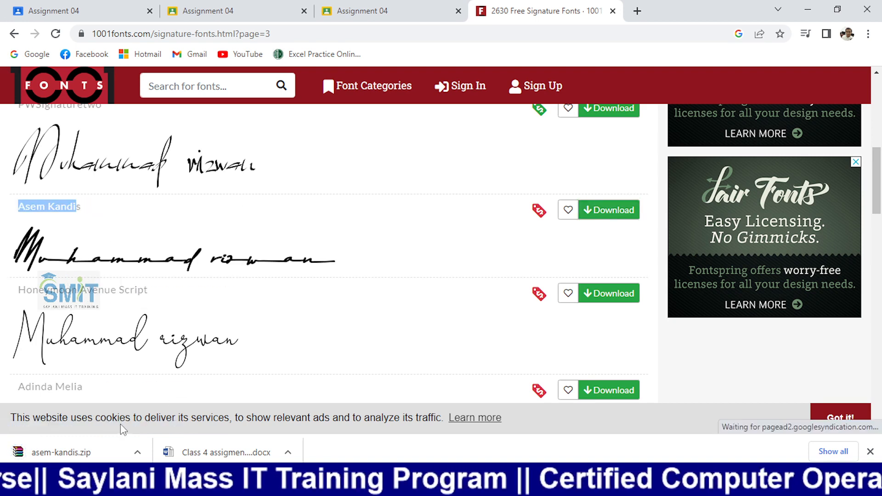
left_click(137, 453)
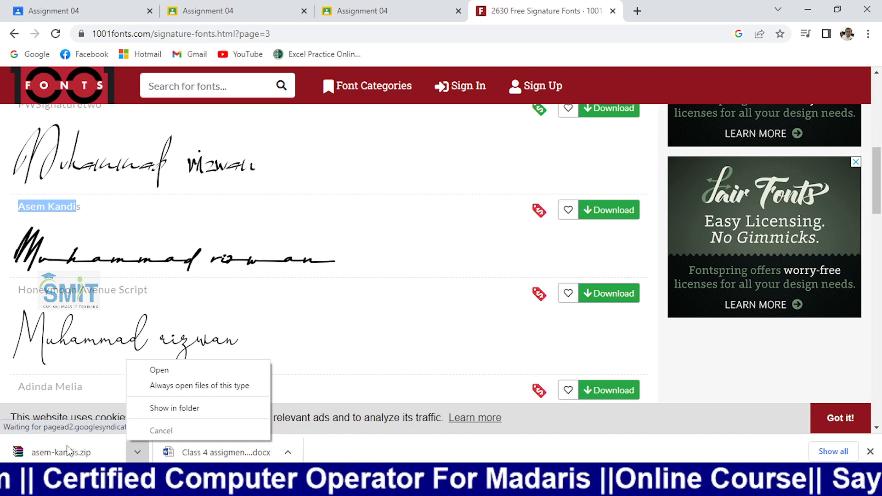
- Locate asem-kandis.zip in Downloads and extract its files straight into Downloads
left_click(155, 409)
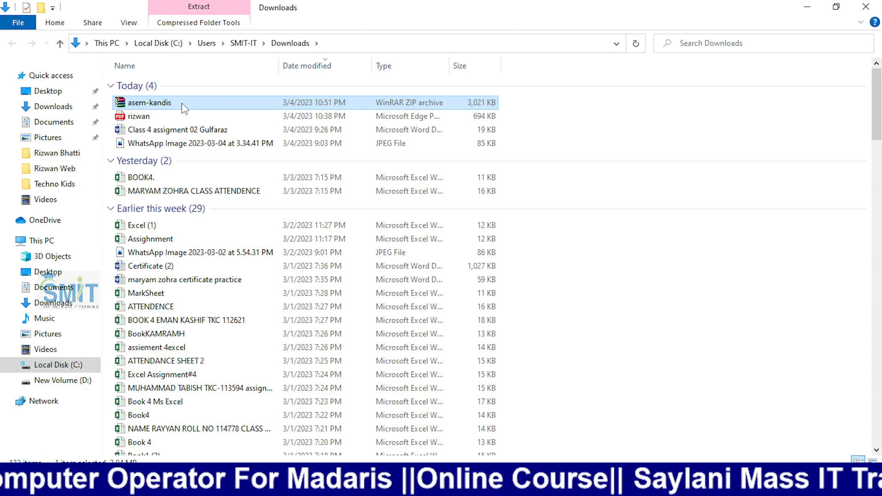
double_click(182, 103)
right_click(182, 104)
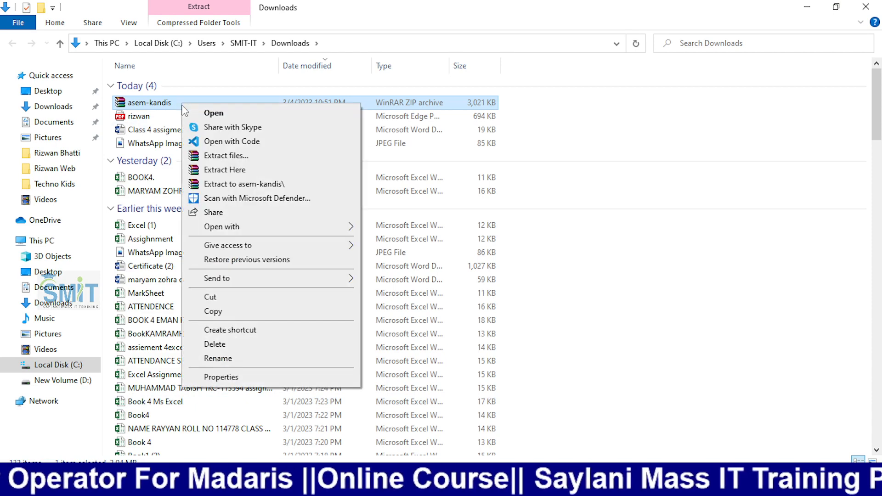
left_click(223, 156)
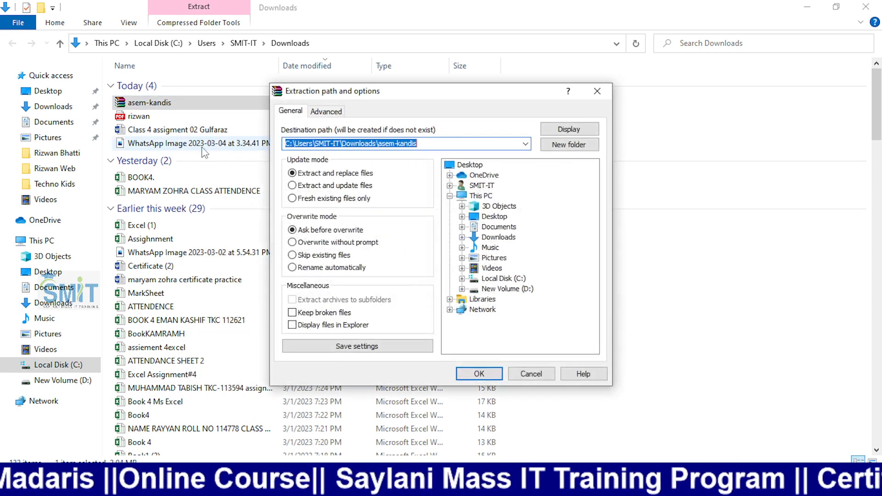
left_click(597, 91)
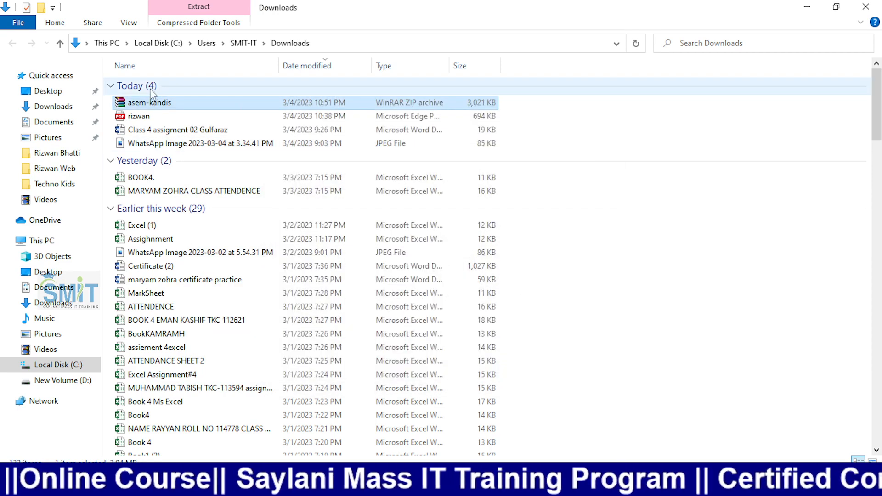
right_click(149, 106)
left_click(207, 167)
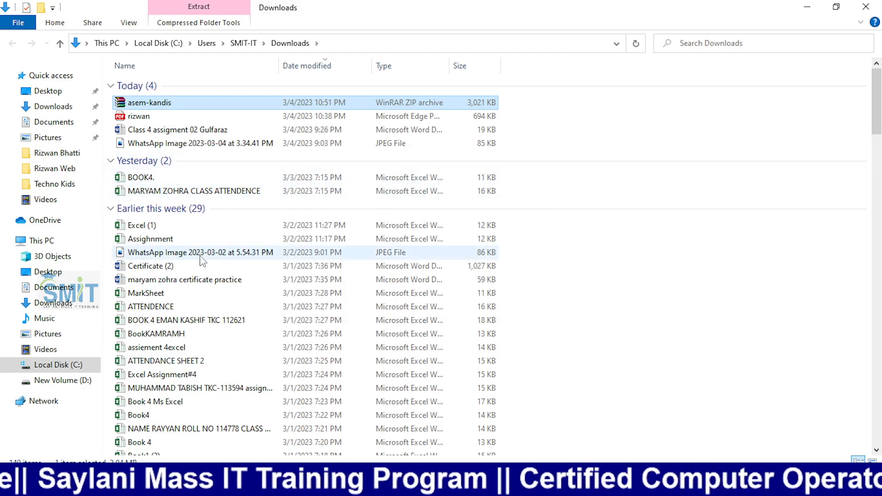
scroll(202, 258, "down", 3)
scroll(202, 260, "up", 3)
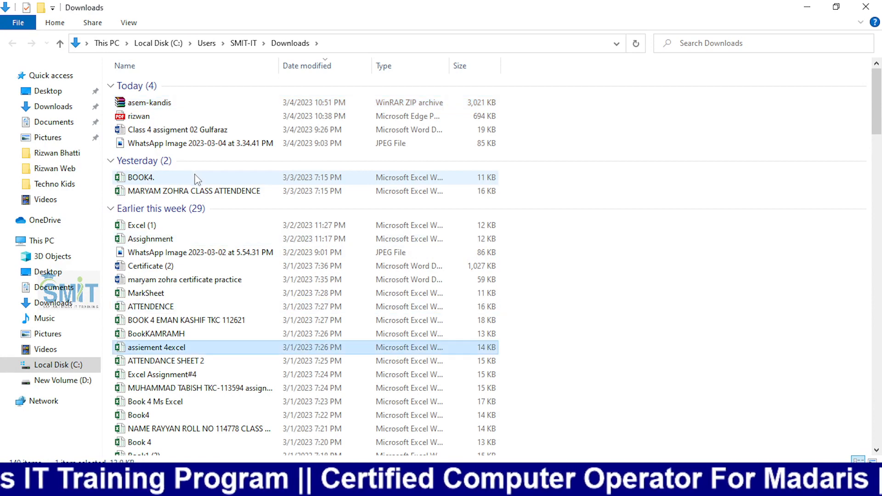
- Sort the Downloads folder by file type
right_click(673, 124)
mouse_move(776, 147)
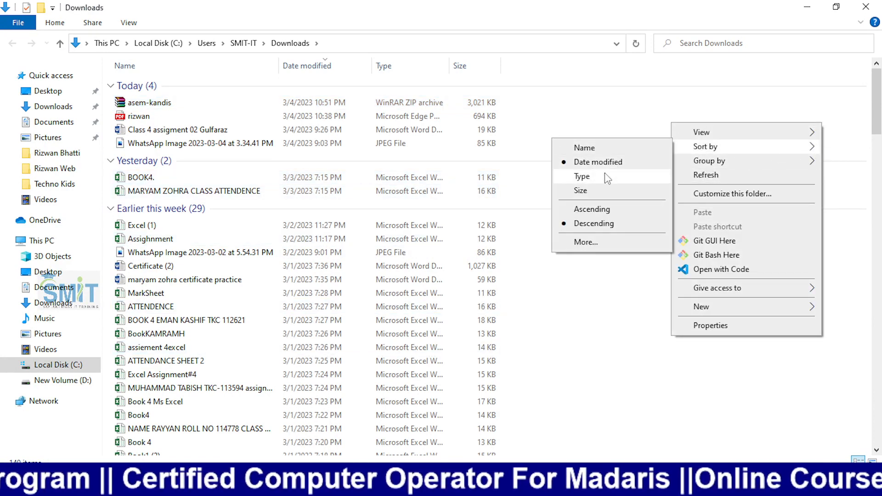
left_click(606, 178)
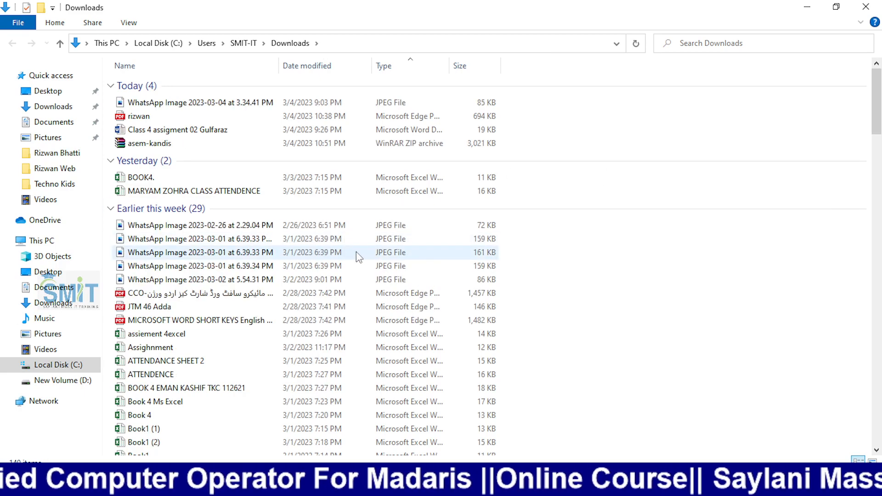
scroll(357, 251, "down", 10)
scroll(358, 256, "down", 15)
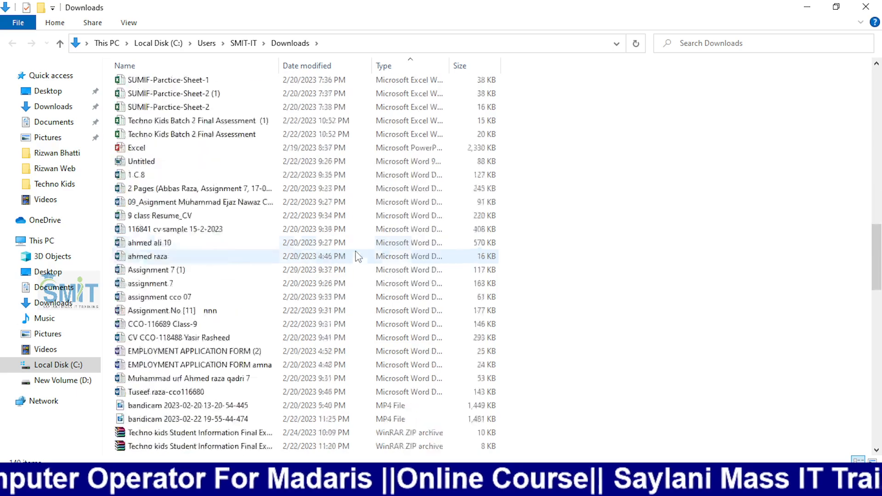
scroll(340, 257, "up", 10)
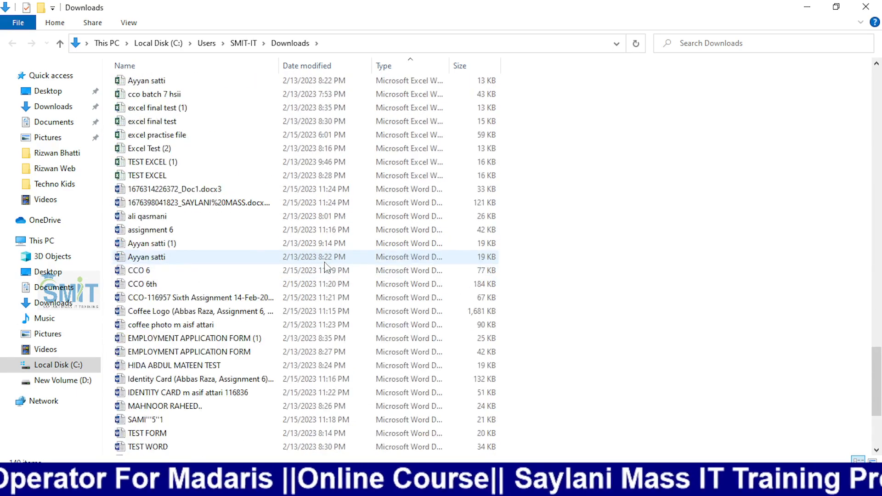
scroll(324, 257, "down", 10)
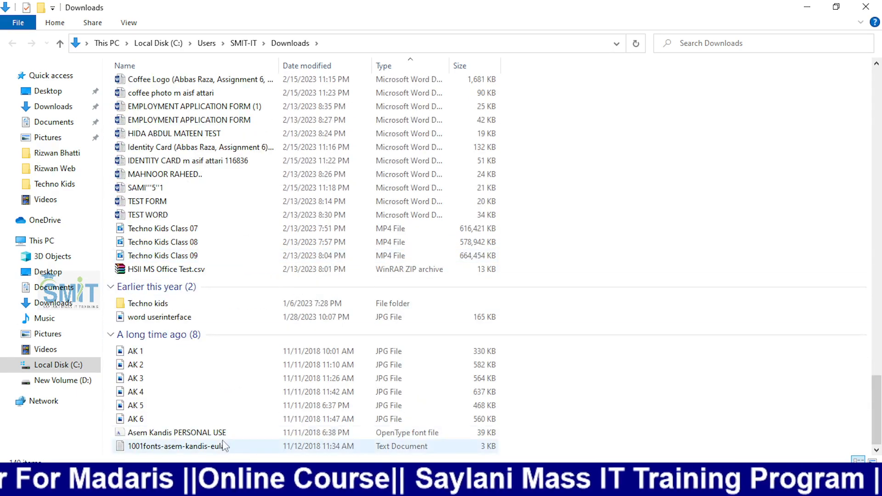
scroll(326, 317, "up", 10)
scroll(326, 316, "down", 2)
scroll(326, 316, "up", 15)
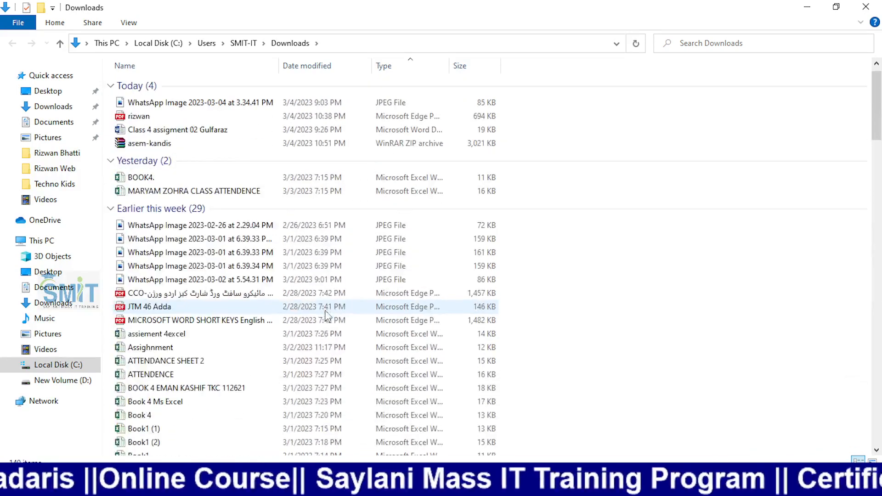
- Extract the asem-kandis archive with WinRAR into its own asem-kandis folder
right_click(173, 142)
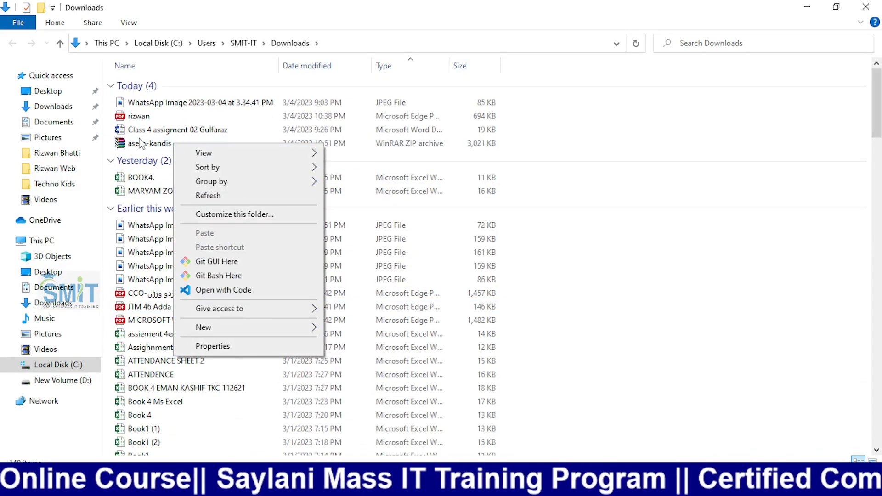
left_click(137, 143)
right_click(136, 142)
left_click(237, 223)
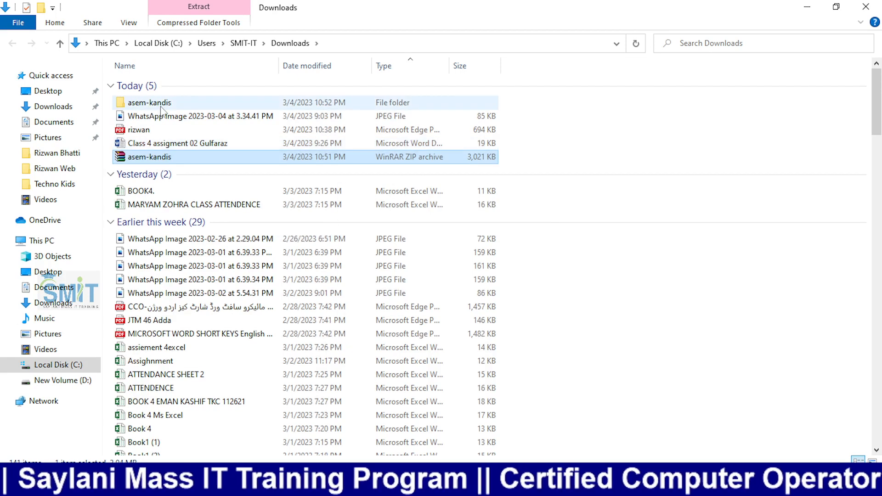
- Install the Asem Kandis PERSONAL USE font from the extracted asem-kandis folder
double_click(142, 104)
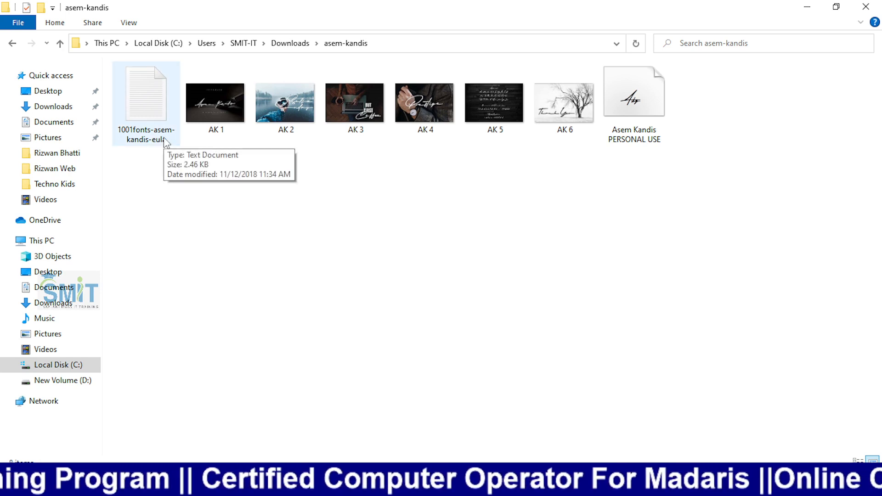
double_click(645, 127)
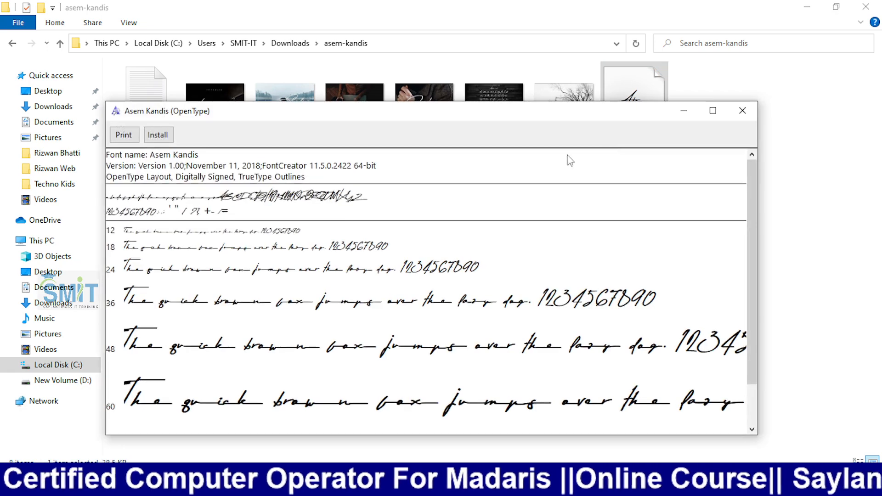
left_click(167, 136)
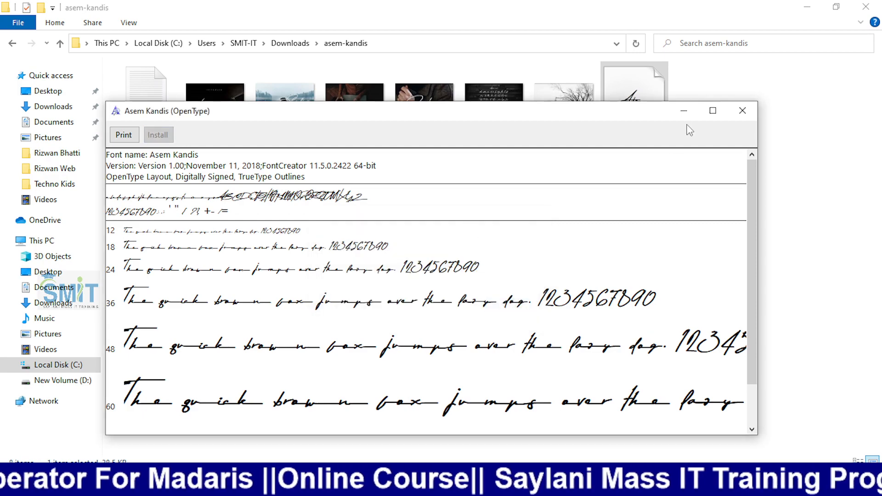
left_click(683, 111)
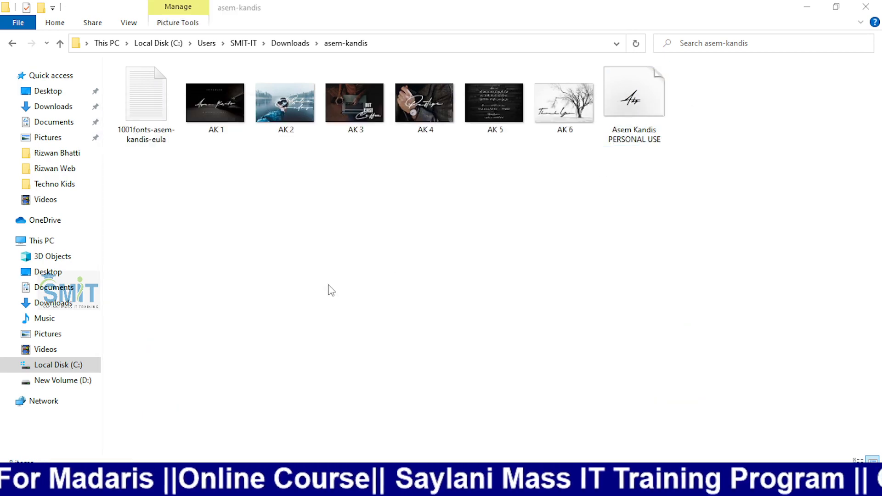
key("alt+Tab")
key("alt+Tab")
key("alt+Tab")
key("alt+Tab")
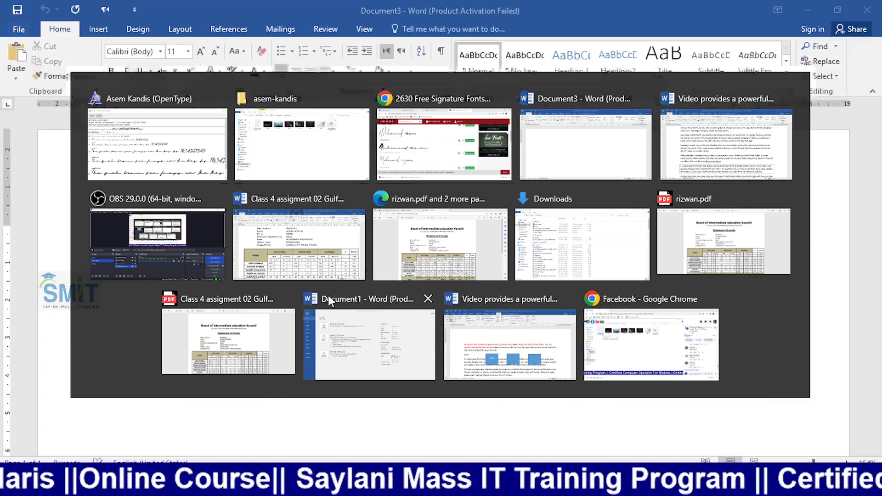
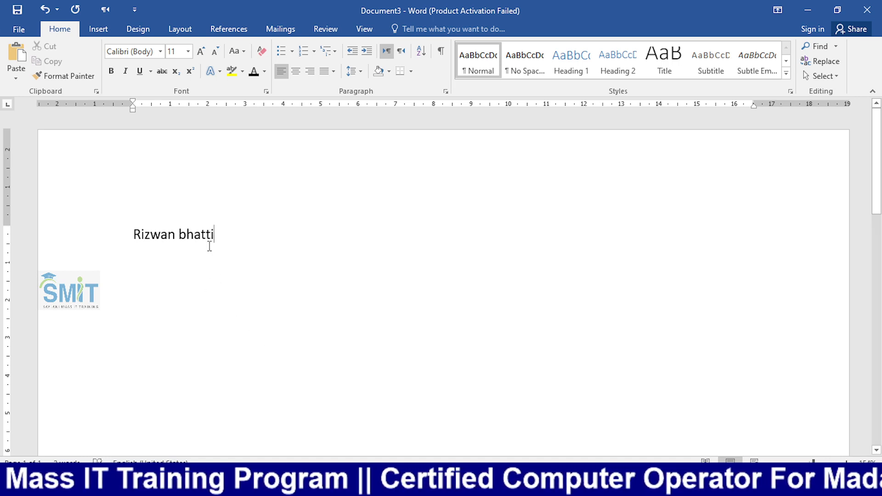
- Apply the Asem Kandis font to the name line
triple_click(151, 236)
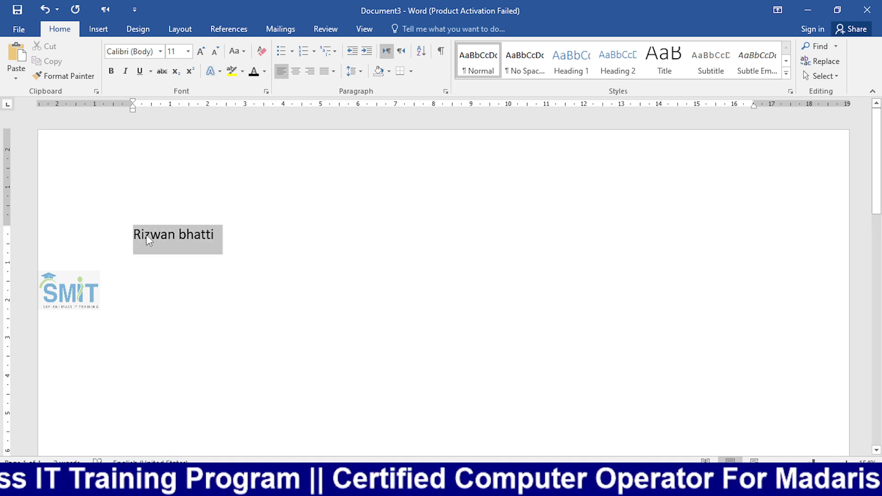
left_click(160, 52)
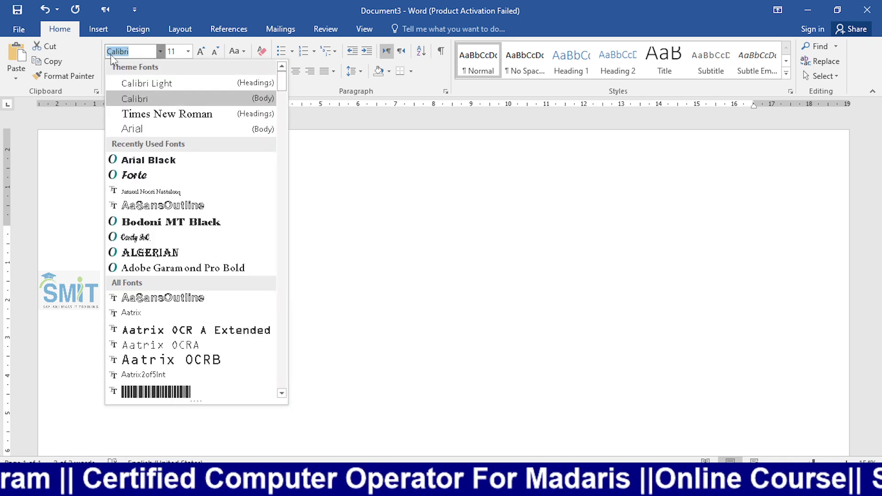
type("Asem Kandi")
key("Return")
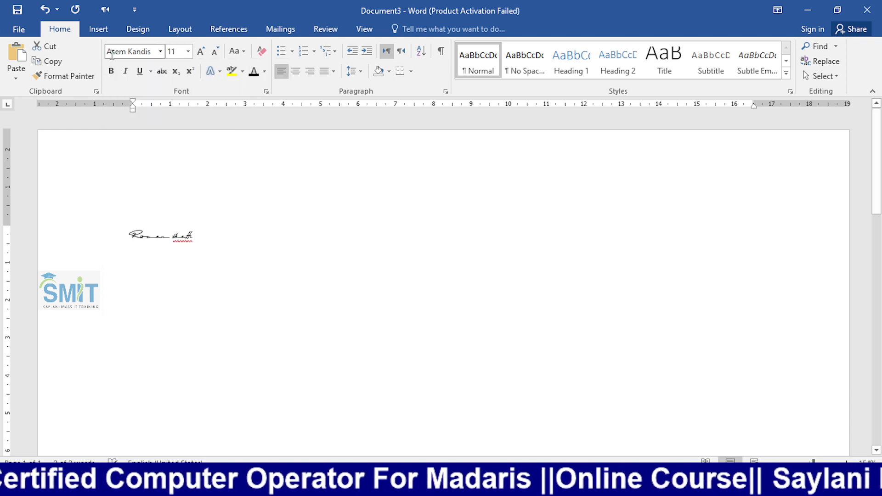
- Make the name bold and enlarge it to 48 pt
left_click(199, 52)
left_click(198, 52)
left_click(199, 52)
left_click(198, 52)
left_click(199, 52)
left_click(198, 53)
left_click(198, 52)
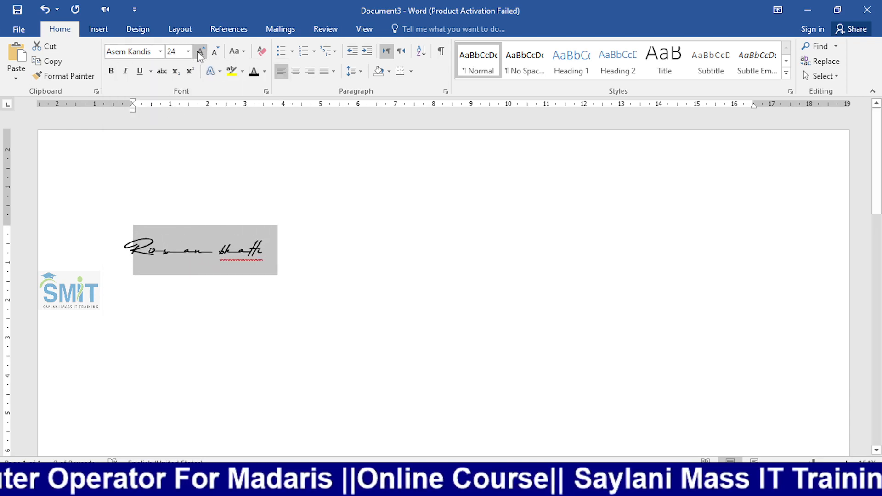
left_click(111, 71)
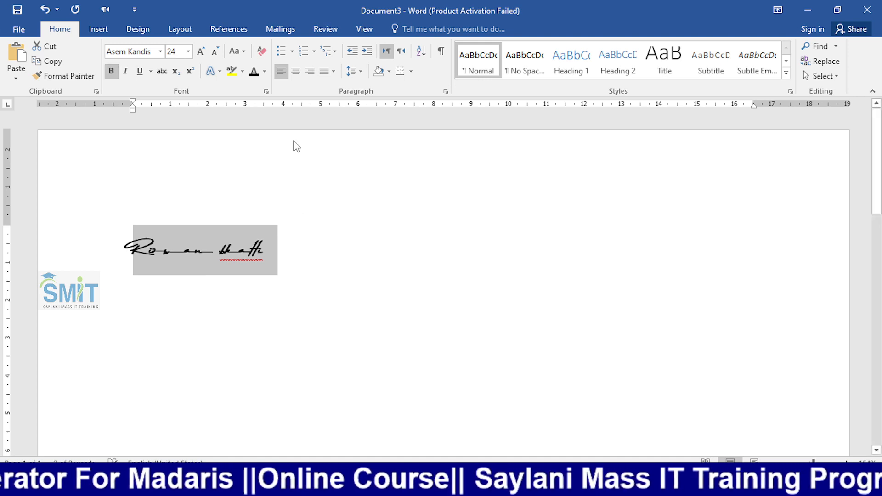
left_click(201, 52)
left_click(201, 51)
left_click(201, 51)
left_click(201, 51)
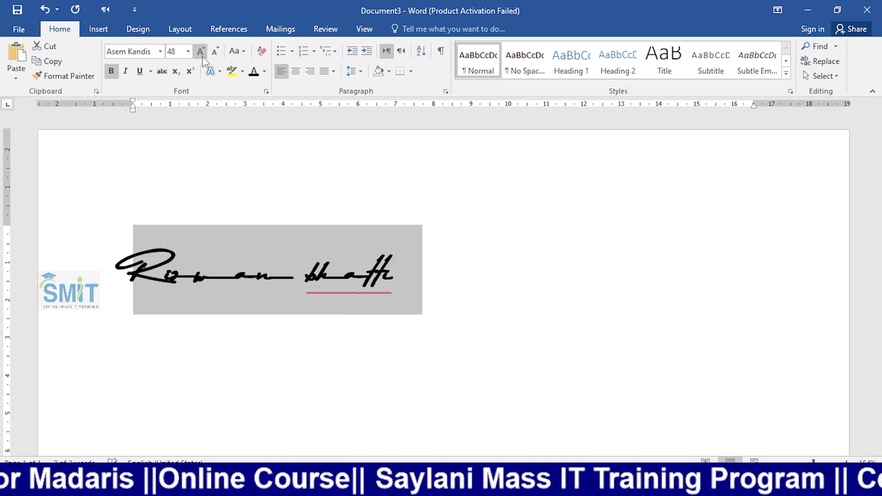
left_click(398, 282)
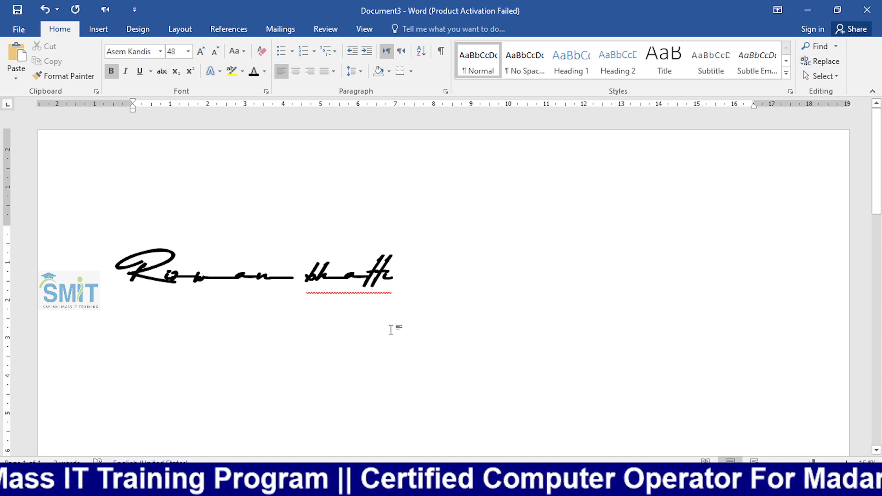
- Switch from Word to the OBS Studio recording window
key("alt+Tab")
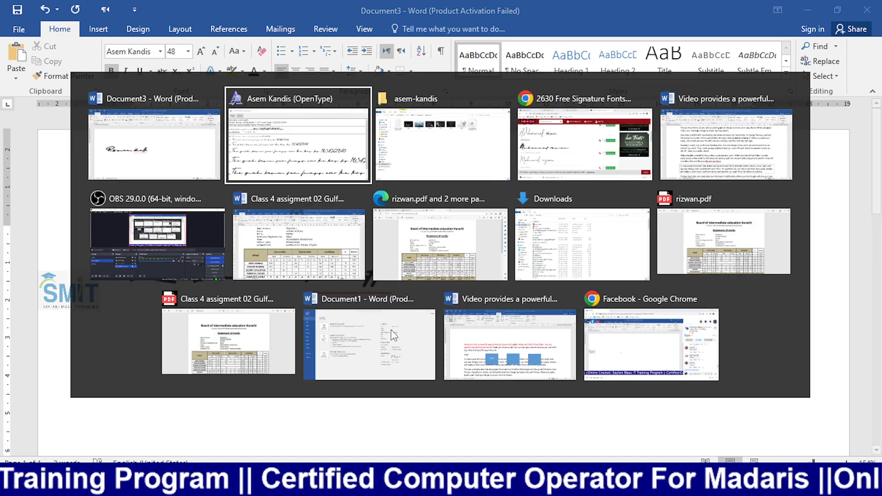
key("Down")
key("Left")
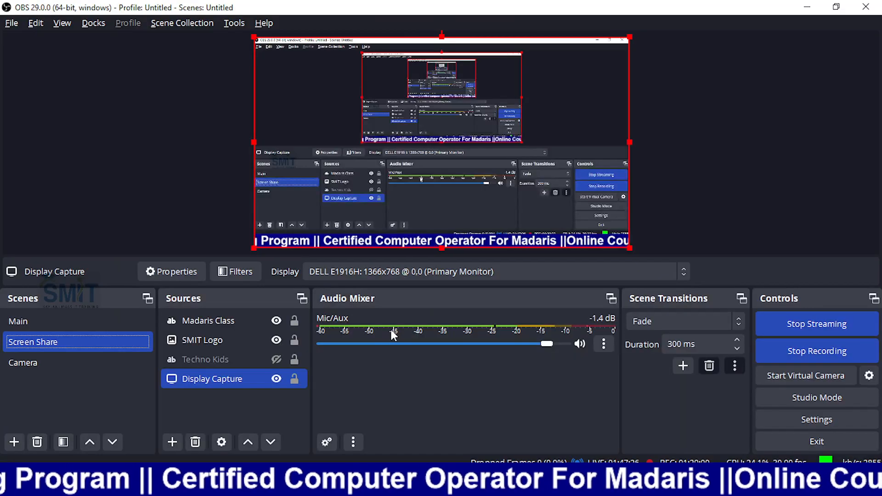
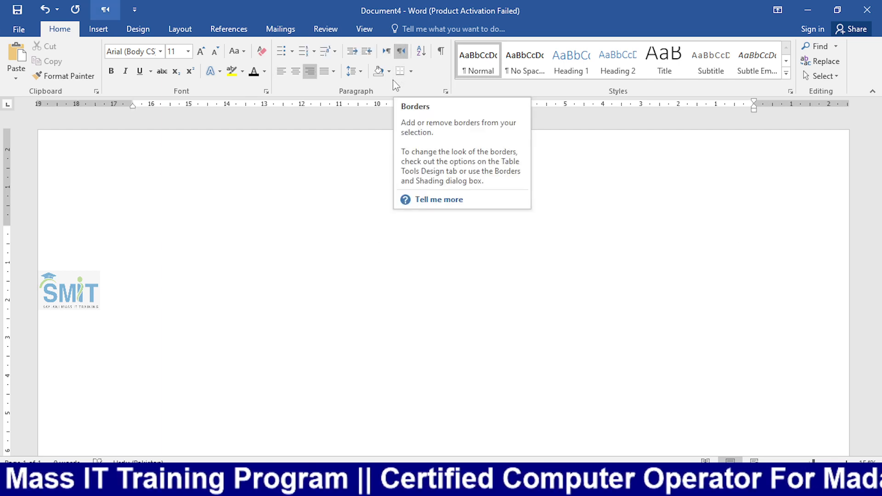
- Try a bulleted Urdu line, undo it, then set paragraph direction and right alignment
type("فسفدسفل")
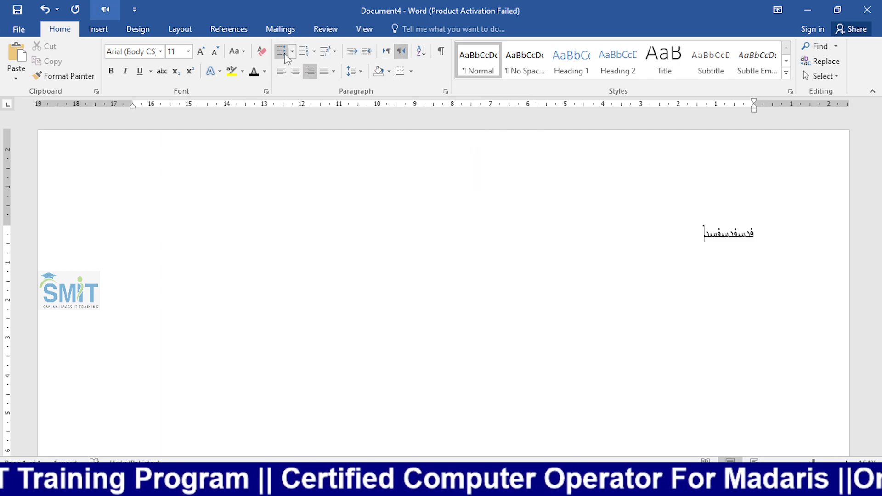
left_click(281, 51)
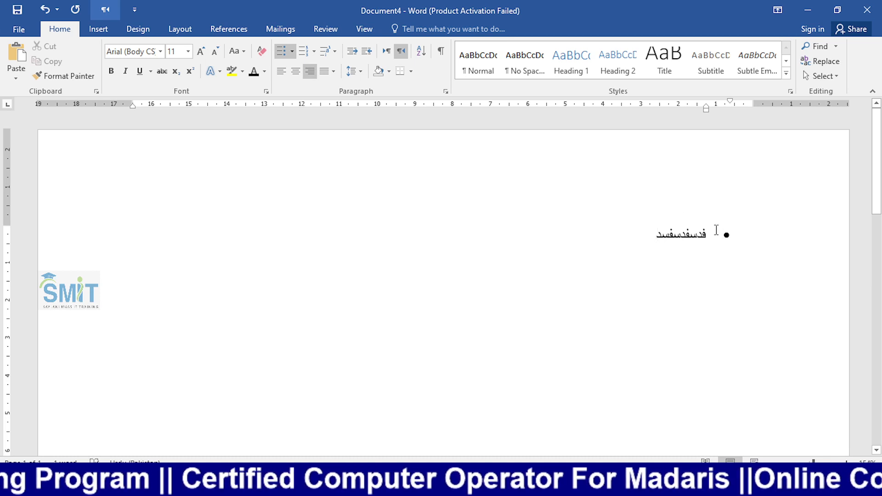
key("ctrl+z")
key("ctrl+z")
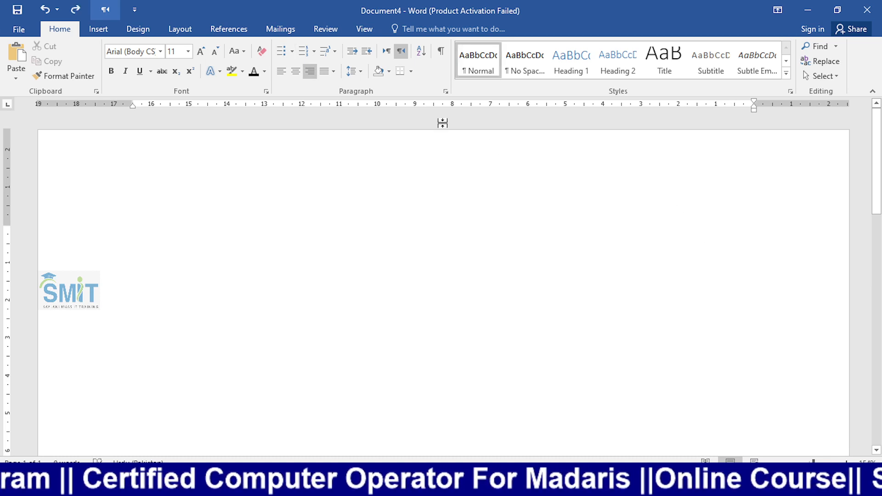
left_click(386, 51)
left_click(310, 75)
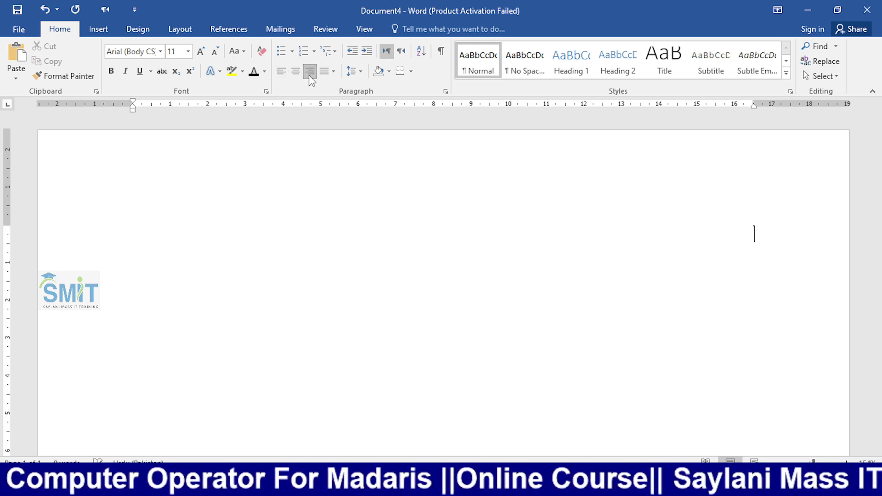
- Test a longer bulleted Urdu line, undo it, and return the indent to the margin
type("دس")
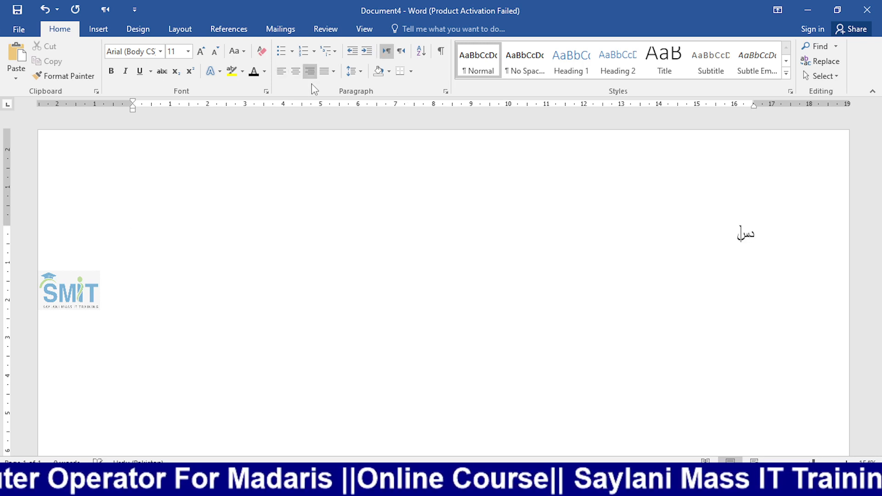
type("فسدافسدافسدفسدفسدفسّ")
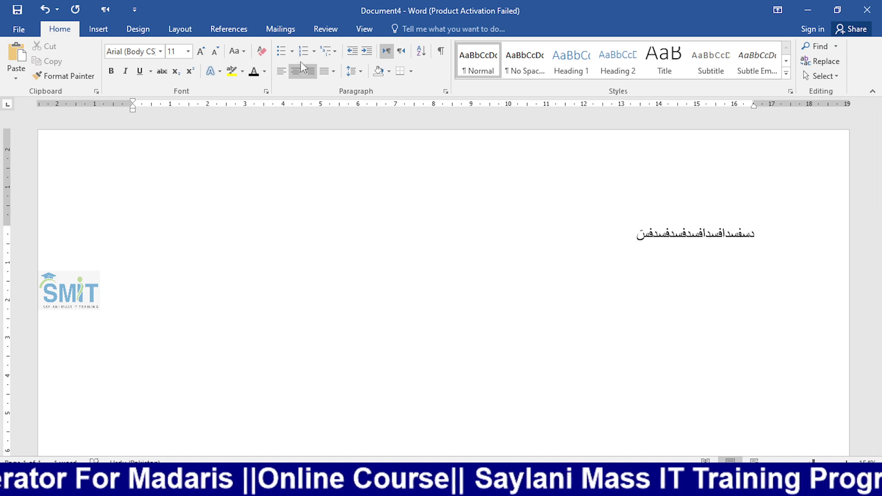
left_click(282, 52)
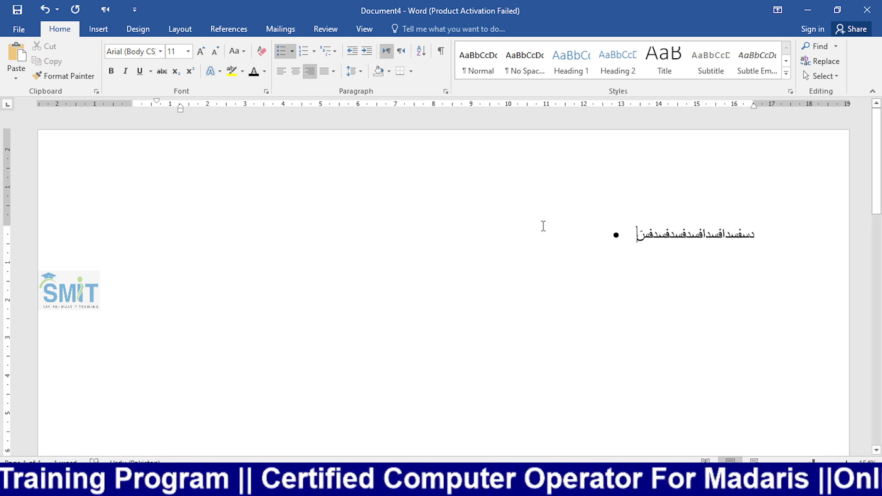
key("ctrl+z")
key("ctrl+z")
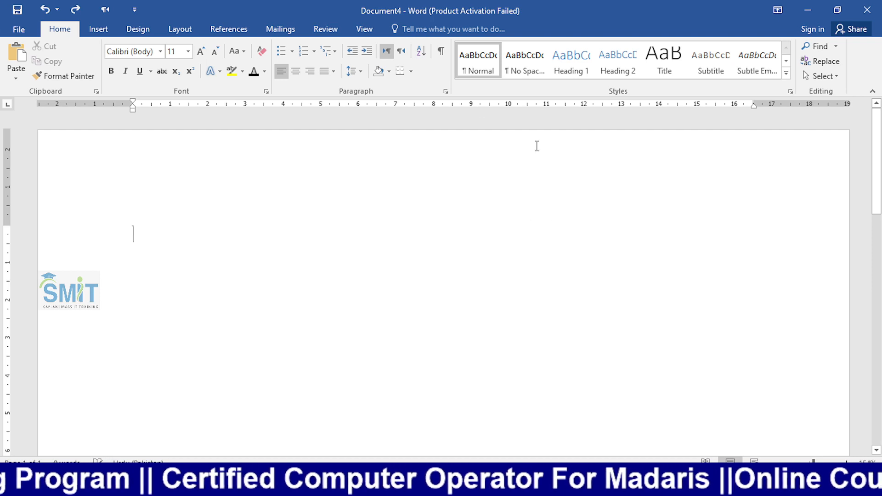
left_click(368, 57)
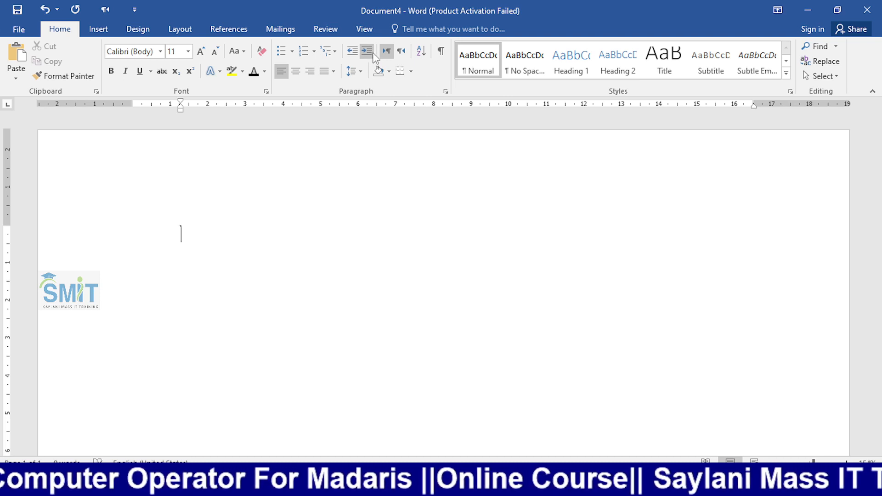
left_click(367, 52)
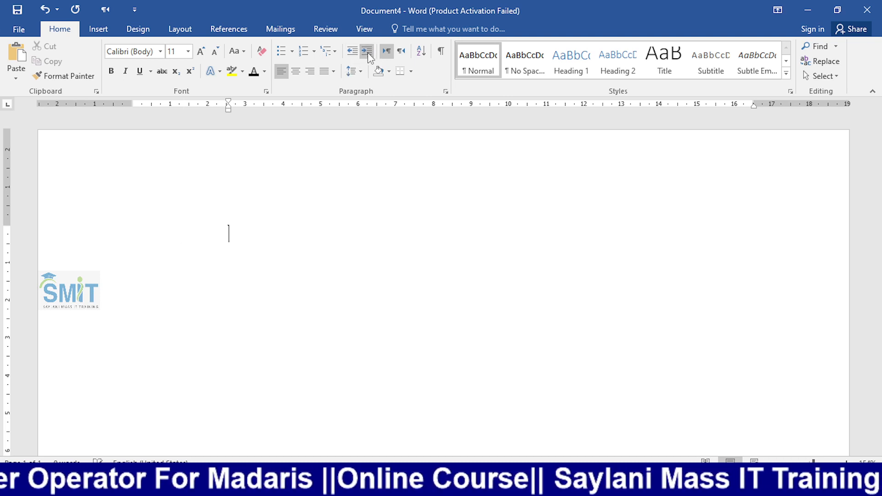
left_click(354, 54)
left_click(355, 54)
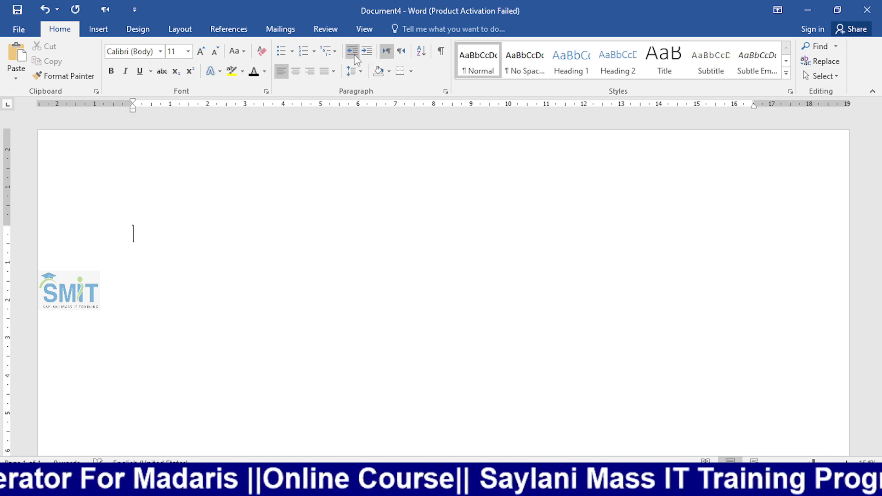
- Type 'سادفسادا' right-to-left as a bulleted line, then bring up the table size grid
left_click(404, 53)
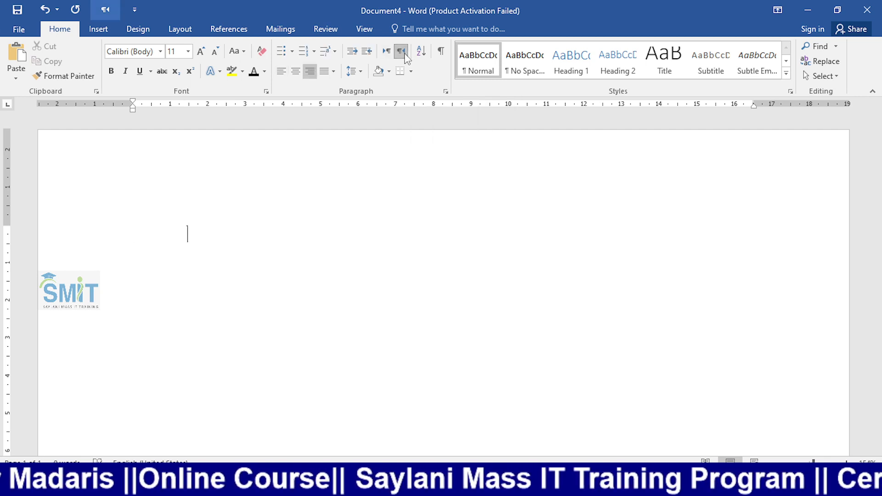
type("سادفساداسداسد")
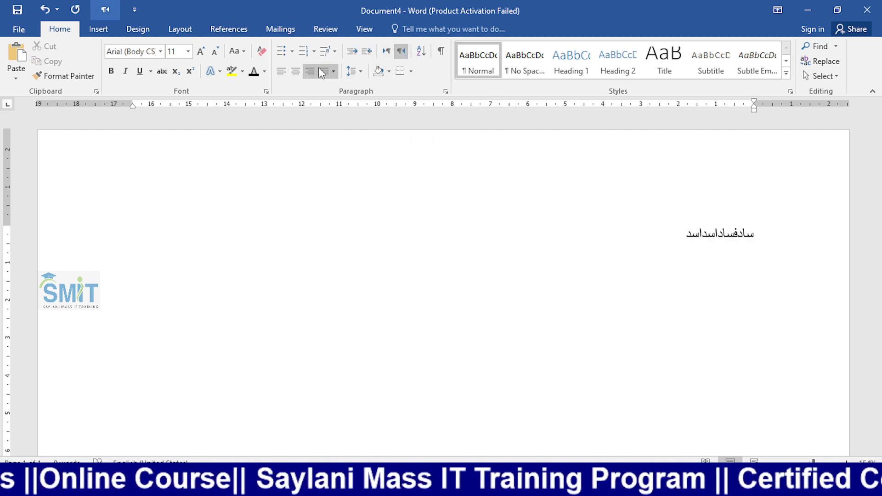
left_click(282, 51)
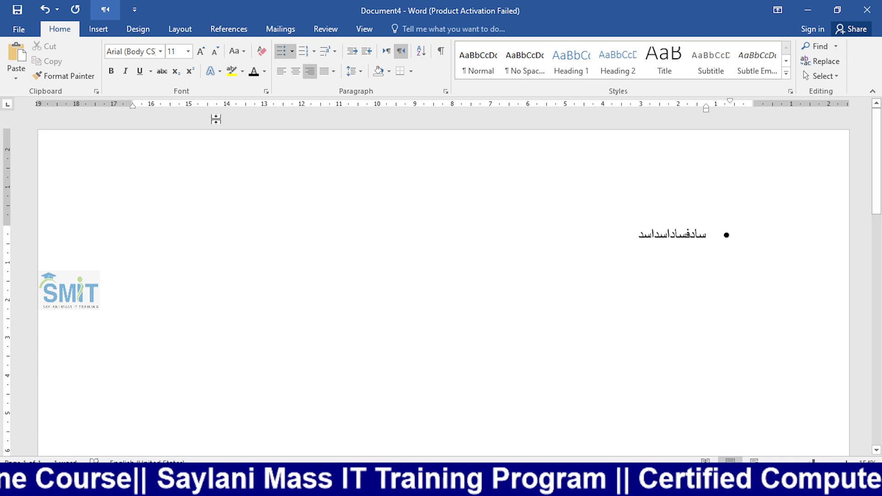
left_click(98, 29)
left_click(84, 69)
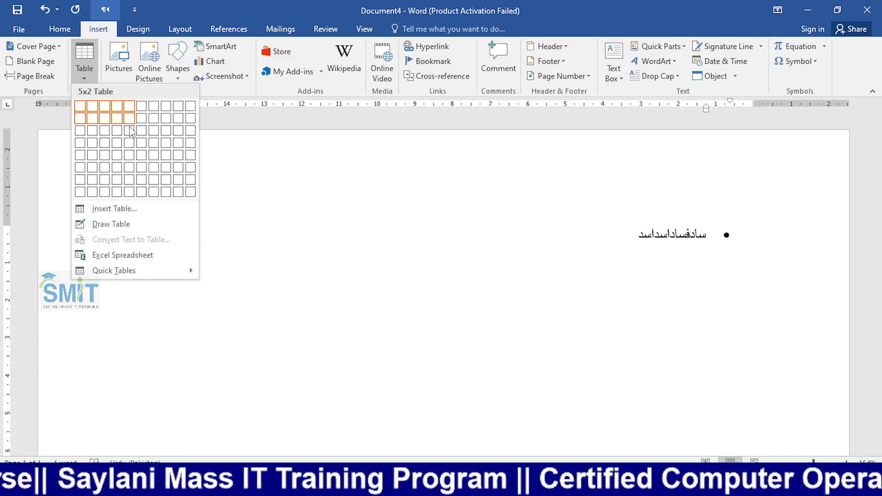
- Insert a 6x3 table left-to-right, place it under the Urdu line, and remove the stray bullet
left_click(139, 137)
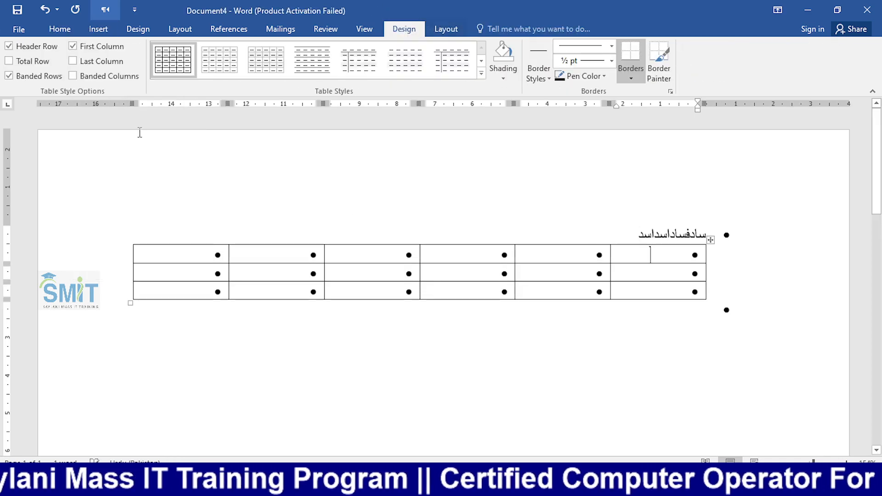
left_click_drag(711, 239, 681, 309)
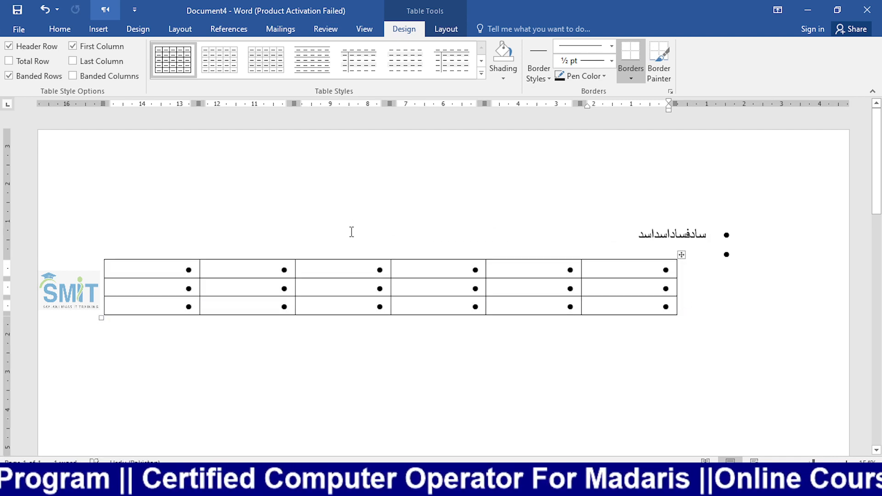
left_click(59, 29)
left_click(387, 50)
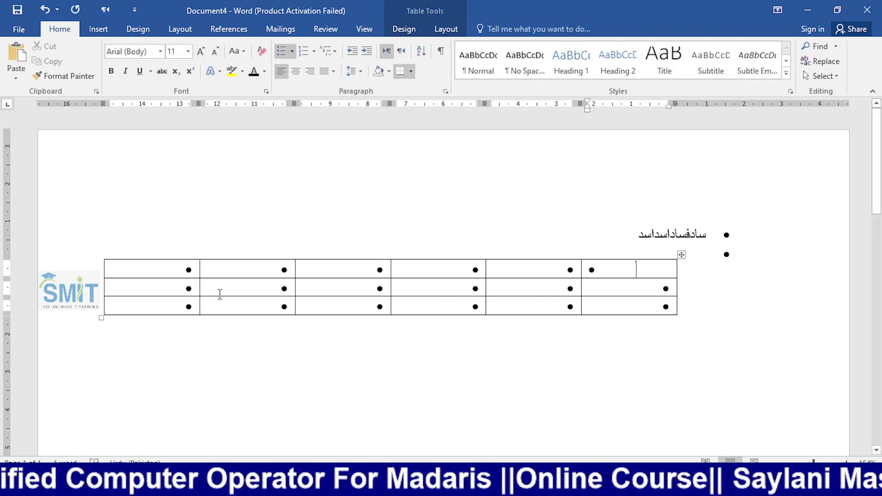
left_click(224, 371)
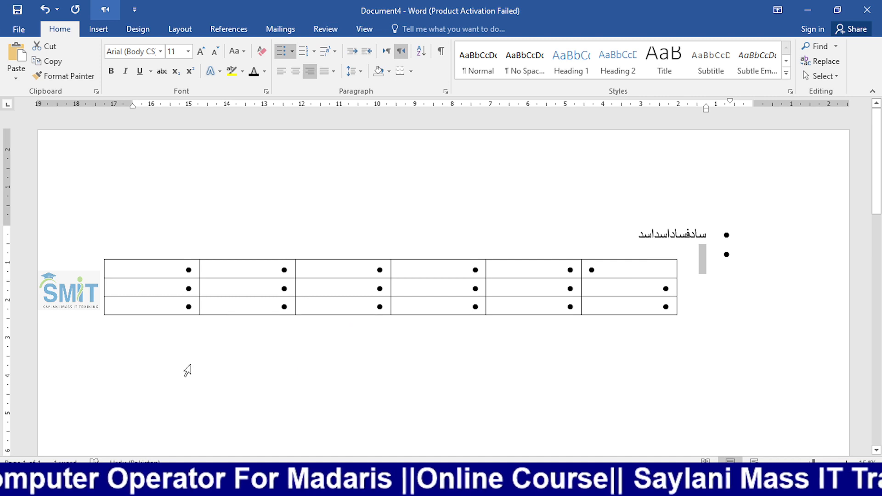
left_click(664, 304)
left_click(692, 265)
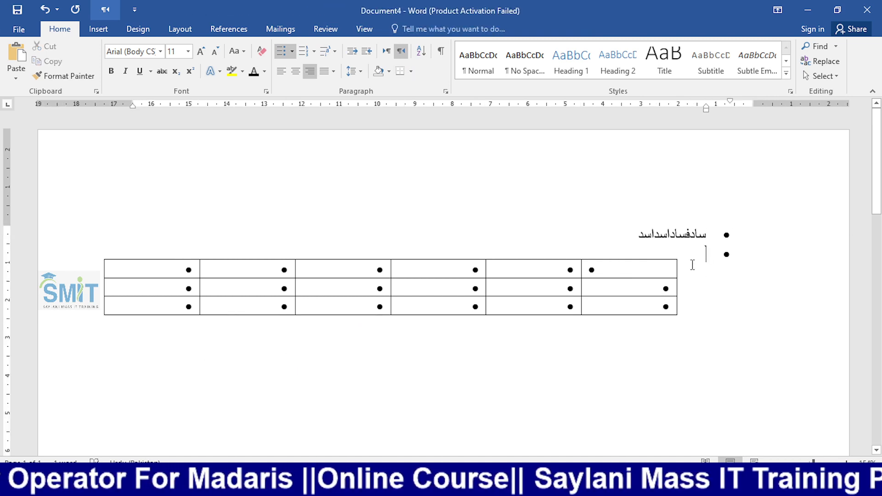
left_click_drag(682, 256, 711, 248)
left_click(700, 346)
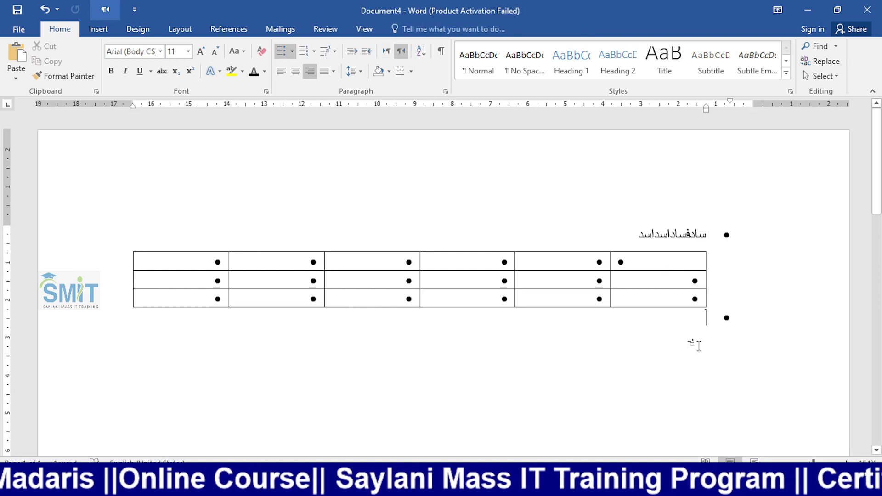
key("ctrl+z")
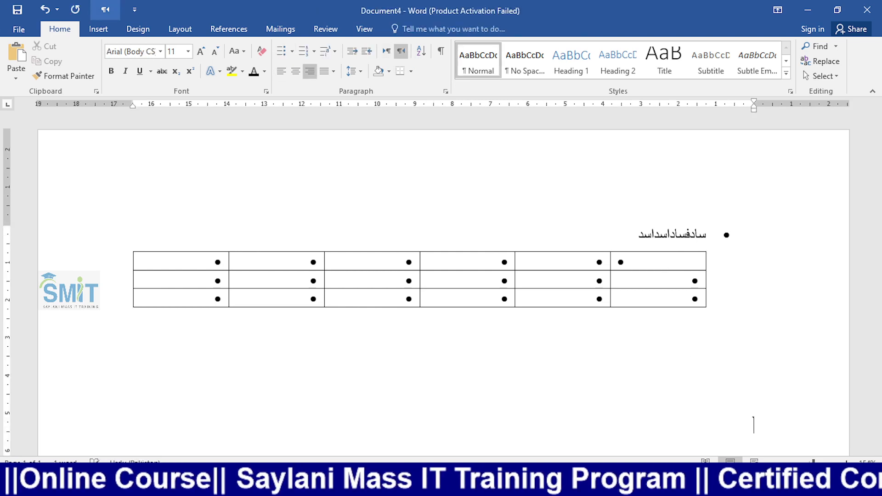
- Try an 8x3 table, undo it, and set the new paragraph to left-to-right
left_click(98, 29)
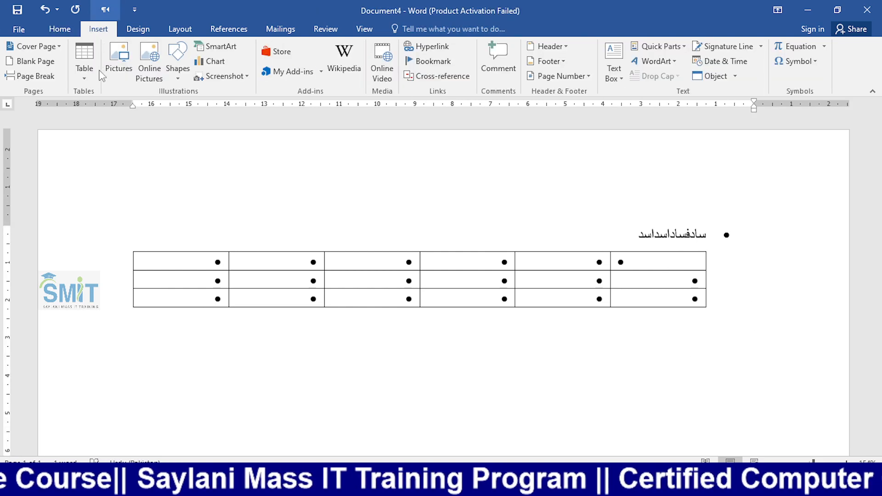
left_click(85, 69)
left_click(165, 131)
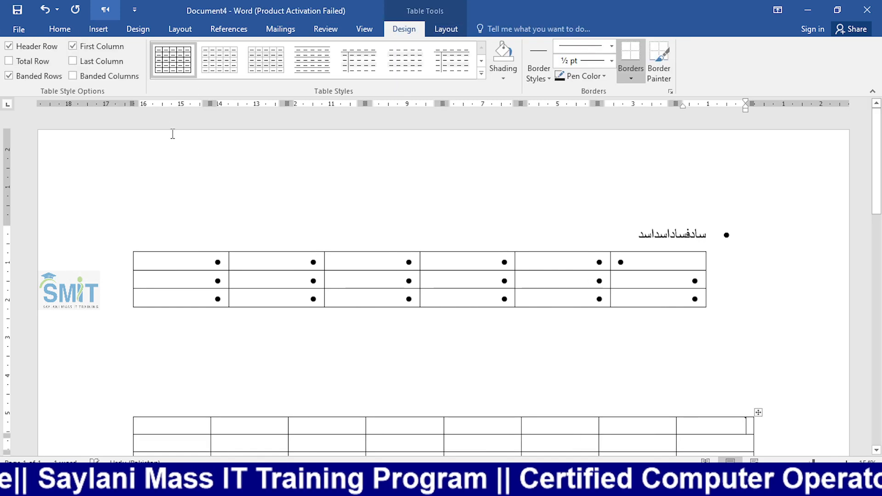
left_click(60, 29)
key("ctrl+z")
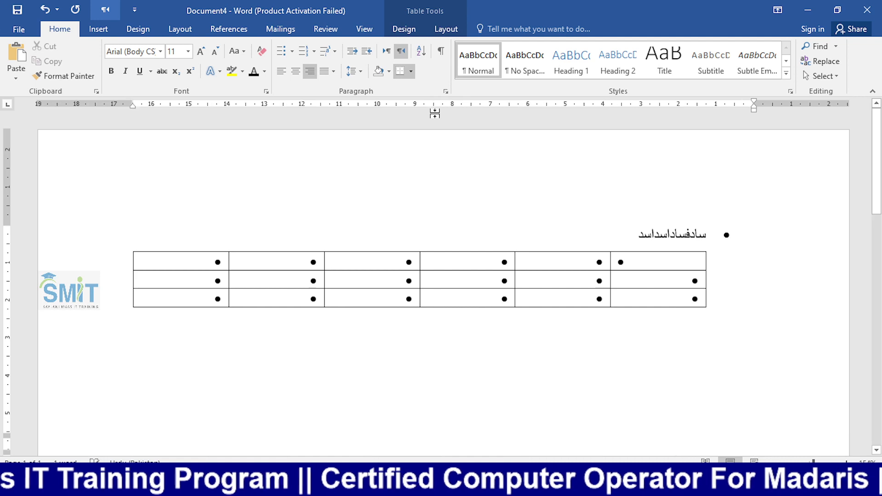
left_click(387, 51)
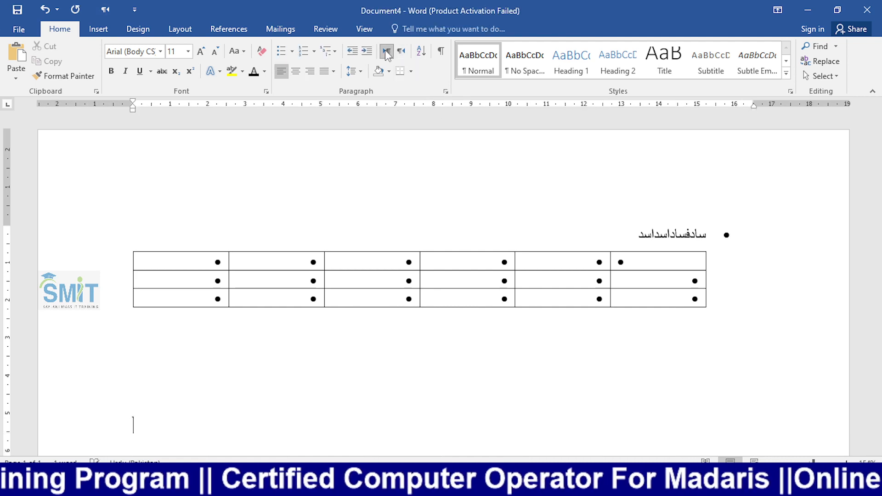
- Insert a five-column, three-row table and move it up the page
left_click(98, 29)
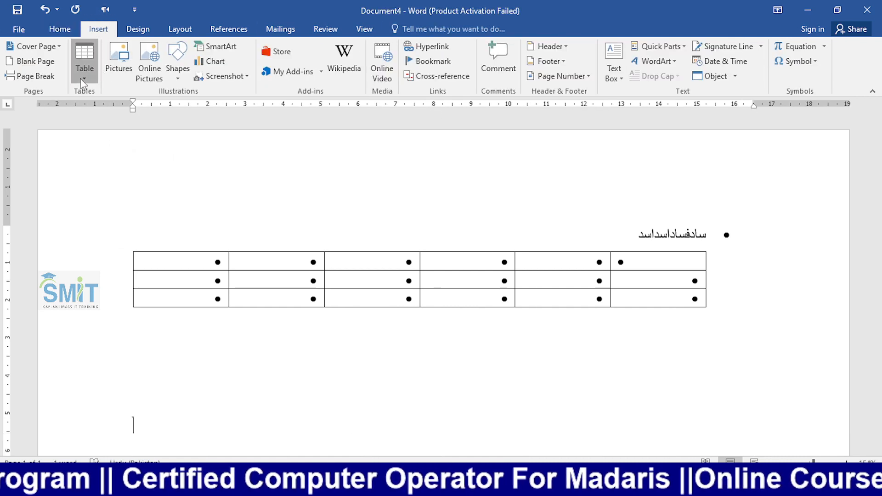
left_click(85, 62)
left_click(140, 137)
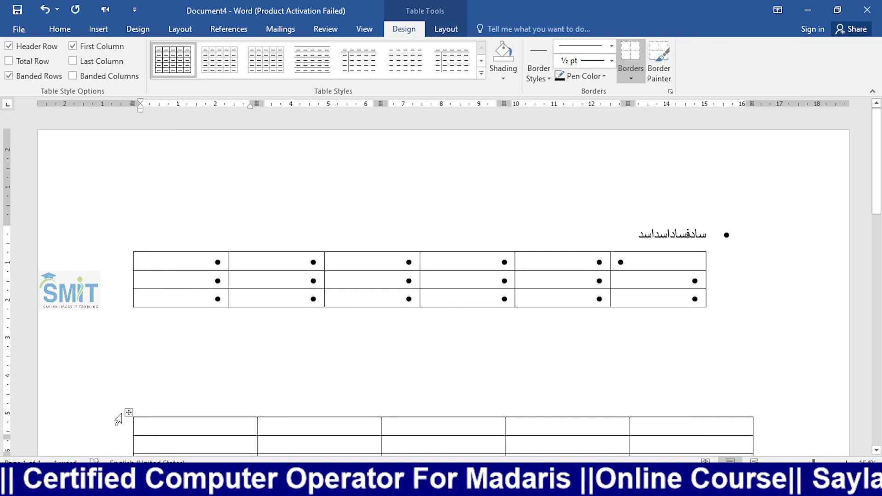
left_click_drag(128, 413, 129, 368)
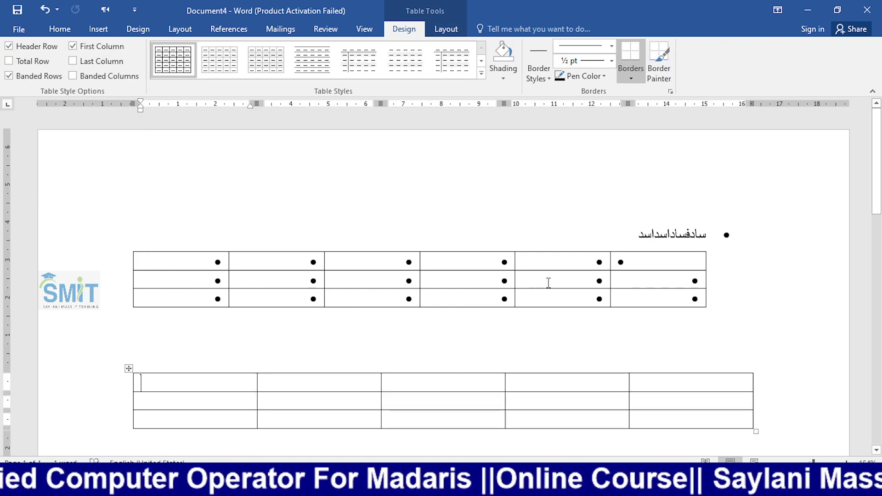
left_click(651, 282)
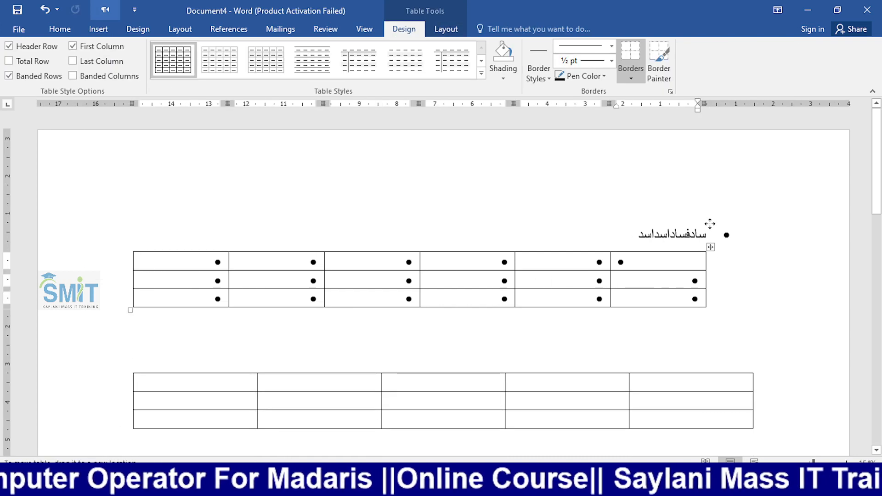
left_click_drag(711, 247, 723, 276)
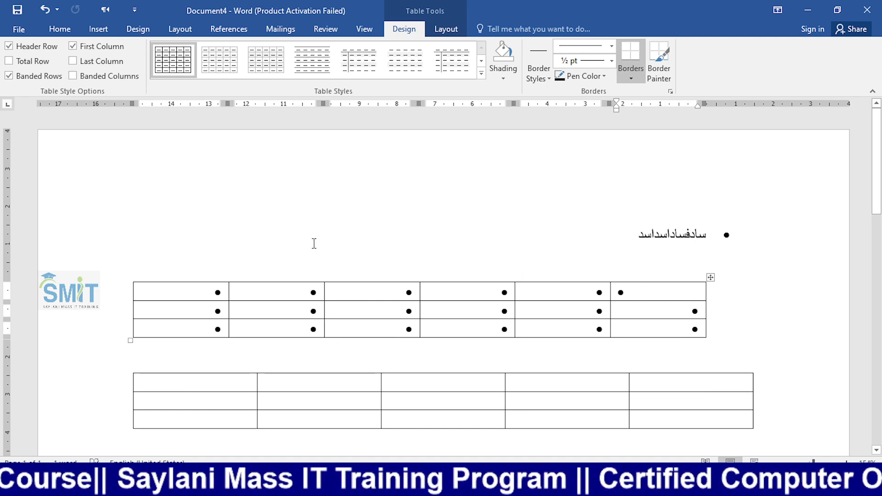
- Delete the old bullet-filled table with Delete Table
left_click(98, 29)
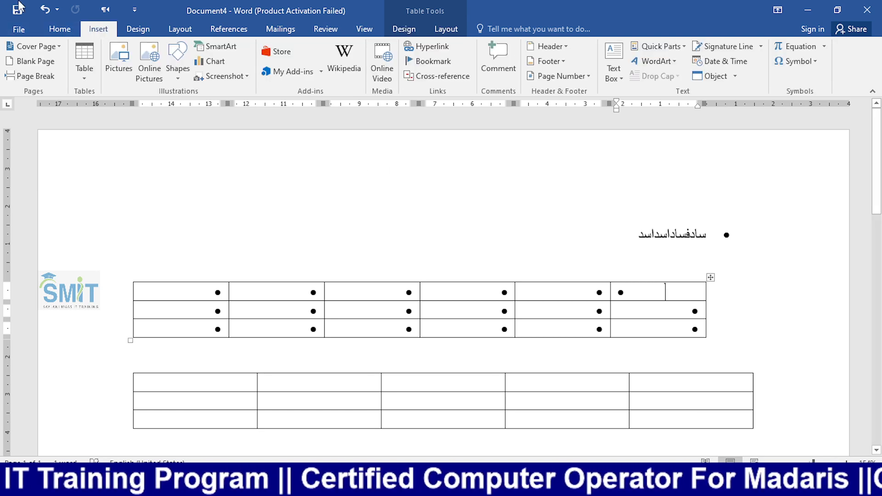
left_click(64, 29)
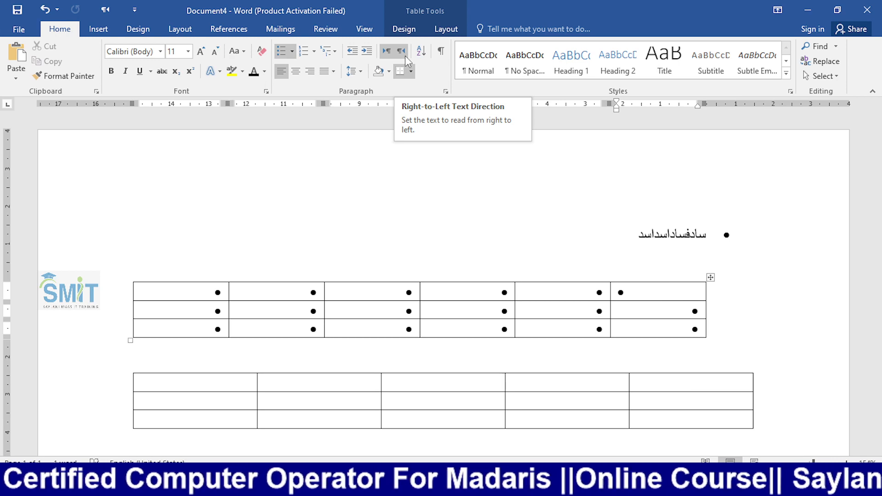
left_click(711, 278)
left_click(862, 239)
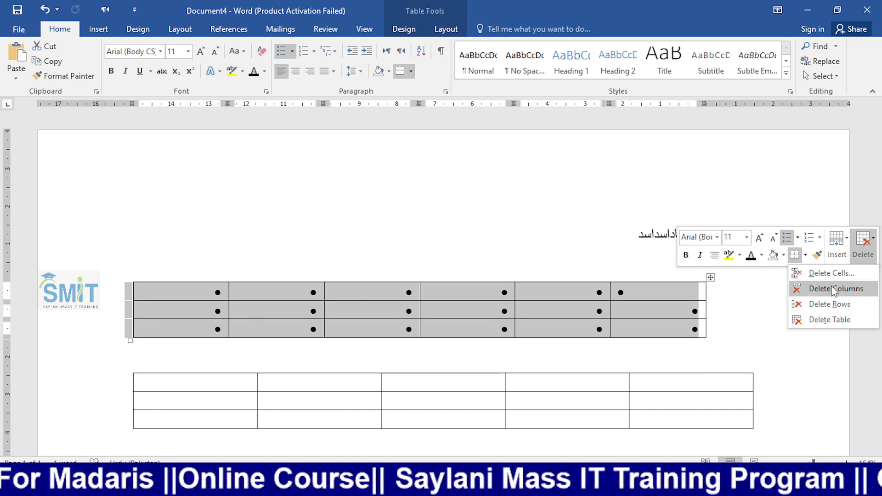
left_click(829, 319)
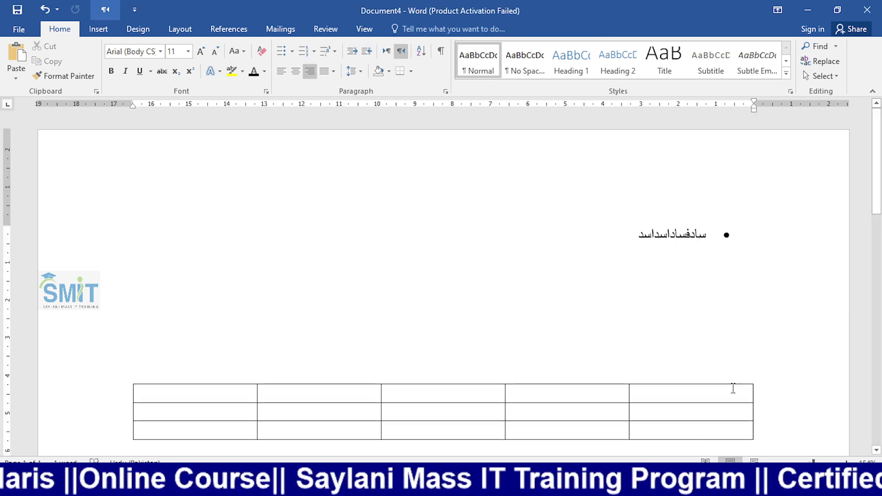
- Select the new table's last three columns and bring up their options
left_click(733, 389)
scroll(744, 331, "down", 3)
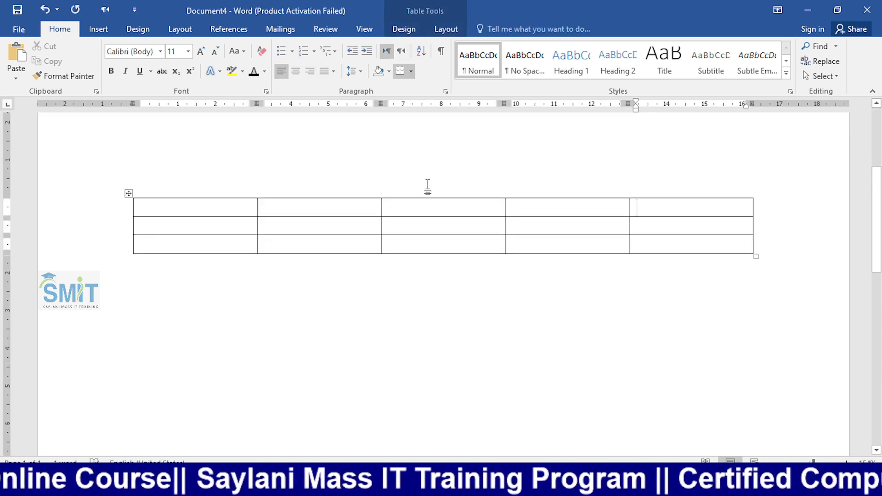
left_click_drag(435, 196, 655, 248)
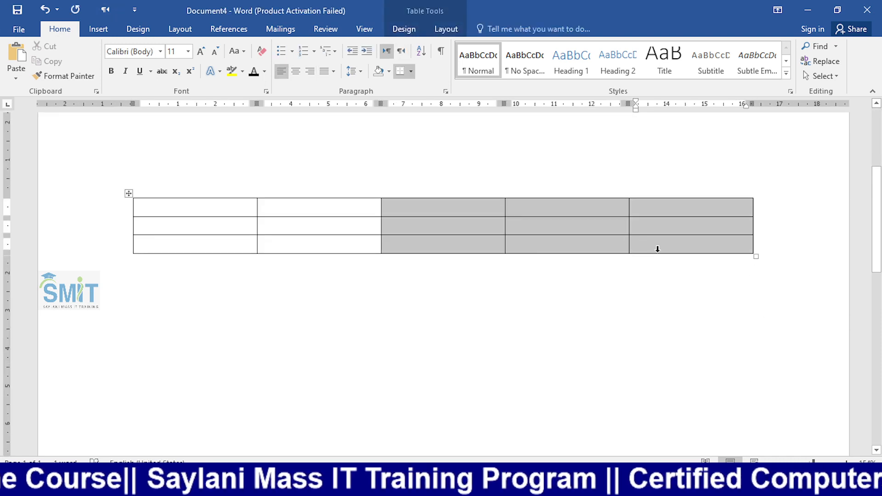
right_click(616, 204)
- Delete columns 3–5 and stretch the remaining two columns across the page
left_click(796, 170)
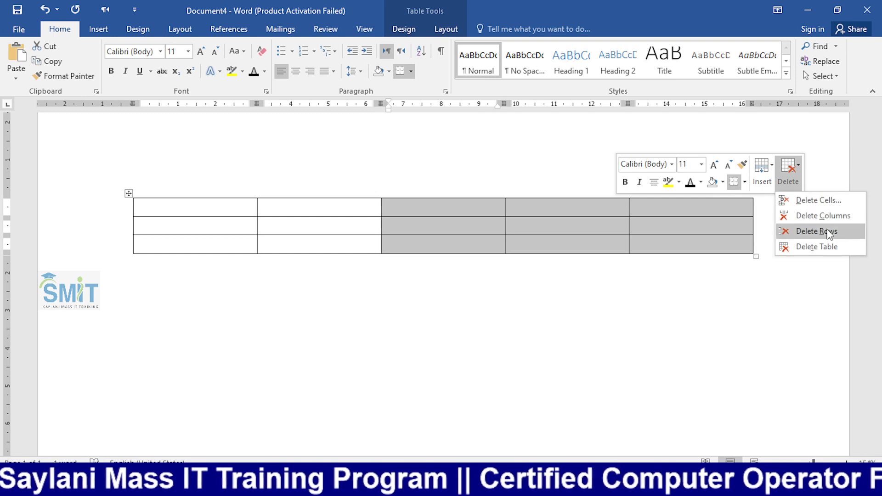
left_click(817, 216)
left_click_drag(383, 255, 723, 270)
left_click(373, 209)
- Select the table and add many empty rows with repeated Insert Above
left_click(516, 249, "shift")
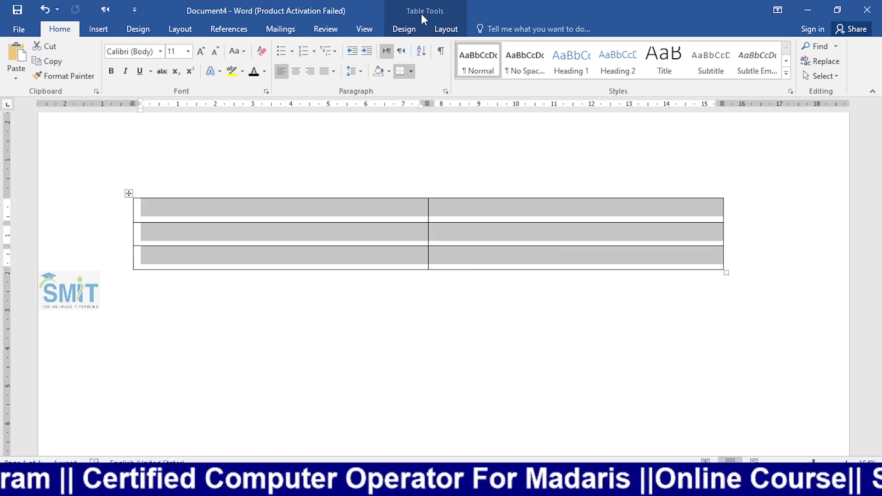
left_click(444, 28)
left_click(210, 73)
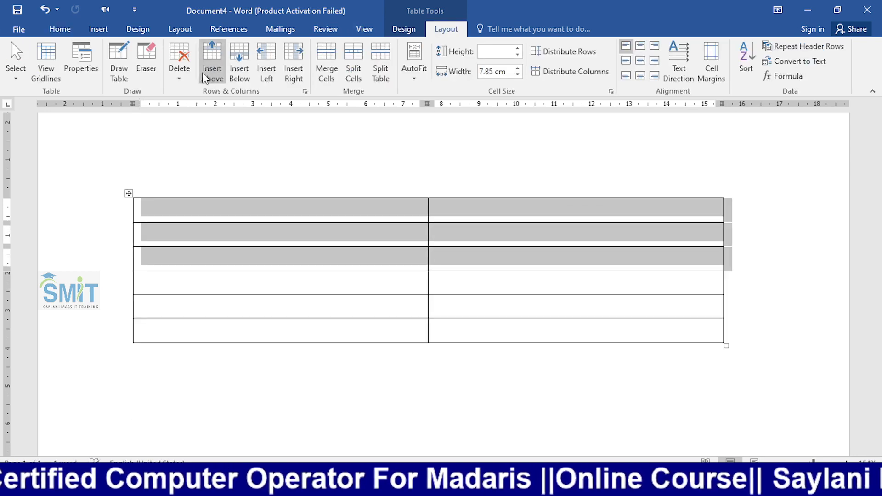
left_click(211, 74)
left_click(209, 75)
left_click(208, 76)
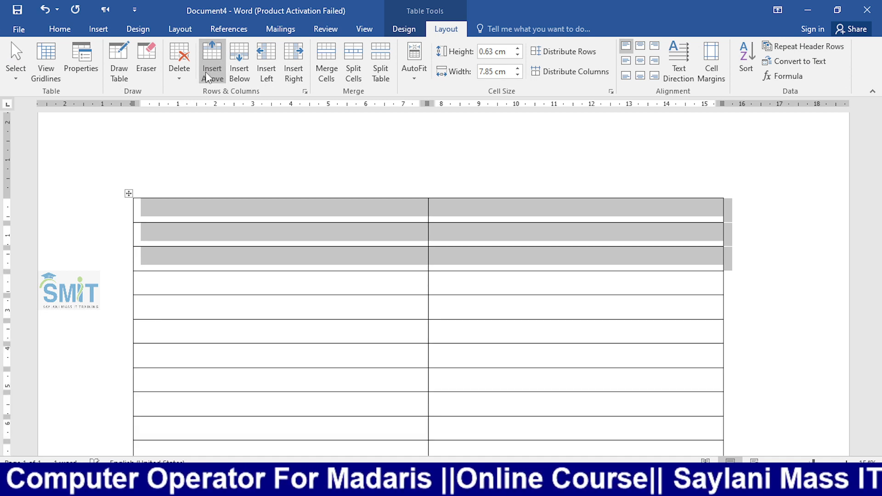
left_click(206, 75)
scroll(356, 269, "down", 10)
scroll(336, 190, "up", 5)
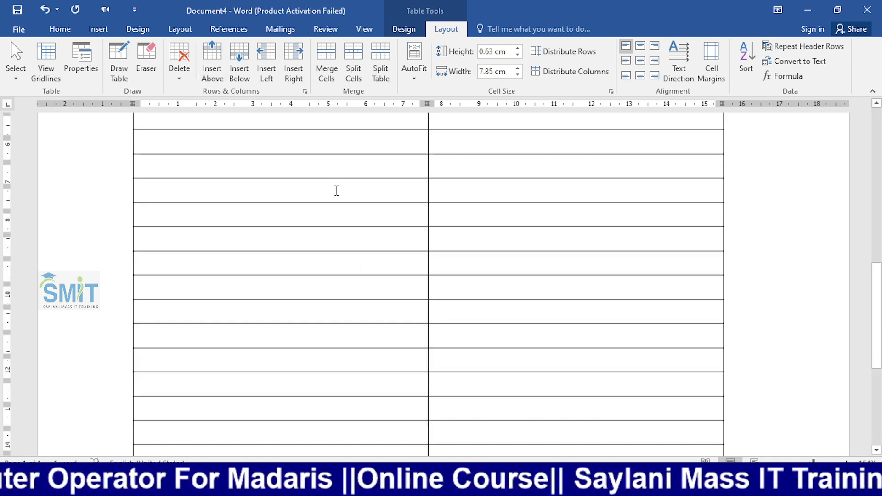
left_click(218, 63)
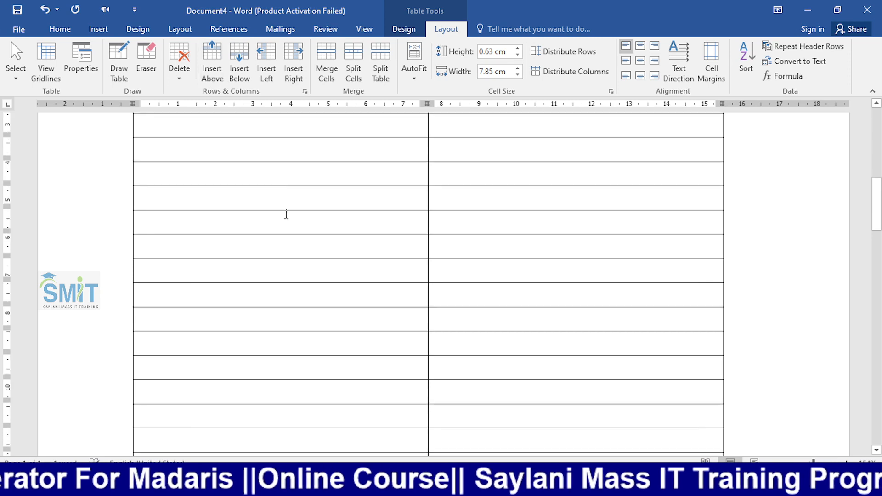
scroll(286, 212, "up", 8)
scroll(286, 212, "down", 12)
scroll(288, 211, "down", 1)
scroll(287, 209, "up", 10)
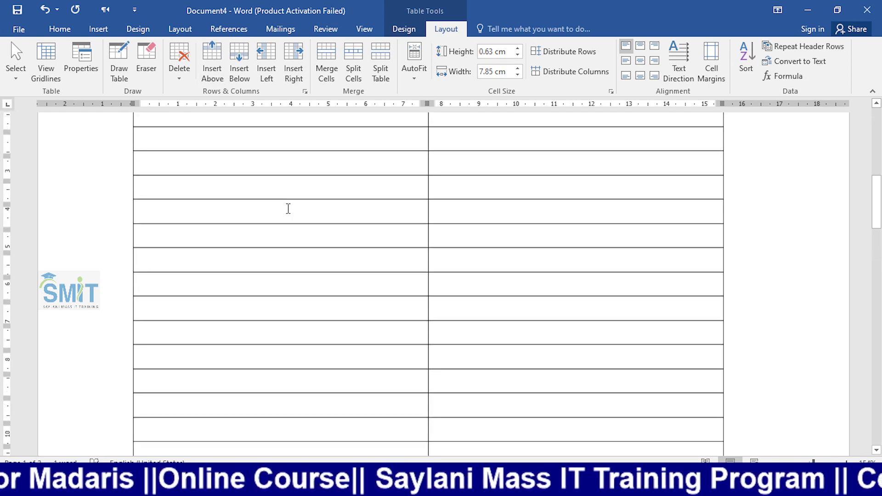
left_click(272, 281)
- Replace the stray Urdu letter with A and enter F, D, H, I, J, K in new rows
left_click(280, 349)
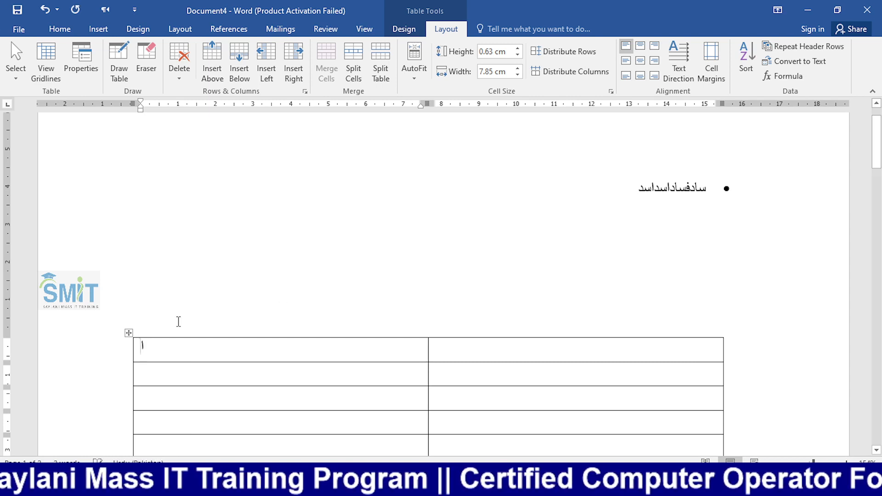
key("BackSpace")
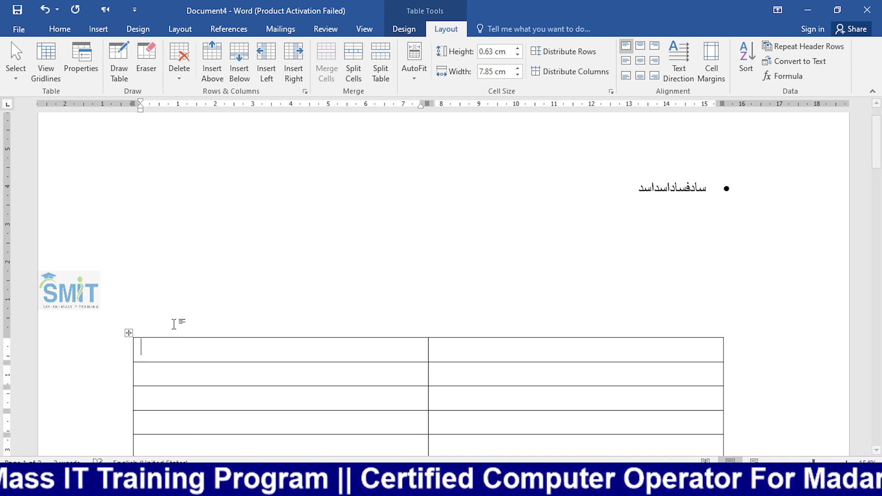
type("A")
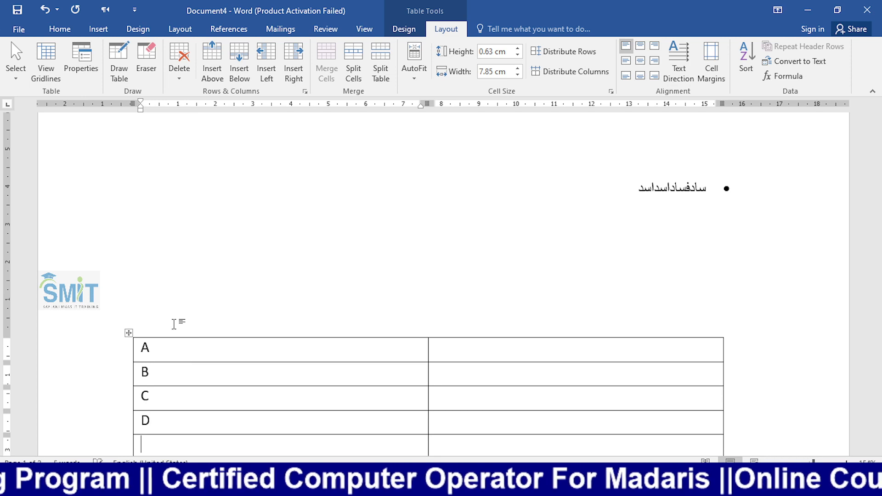
key("Tab")
key("Tab")
type("F")
key("Tab")
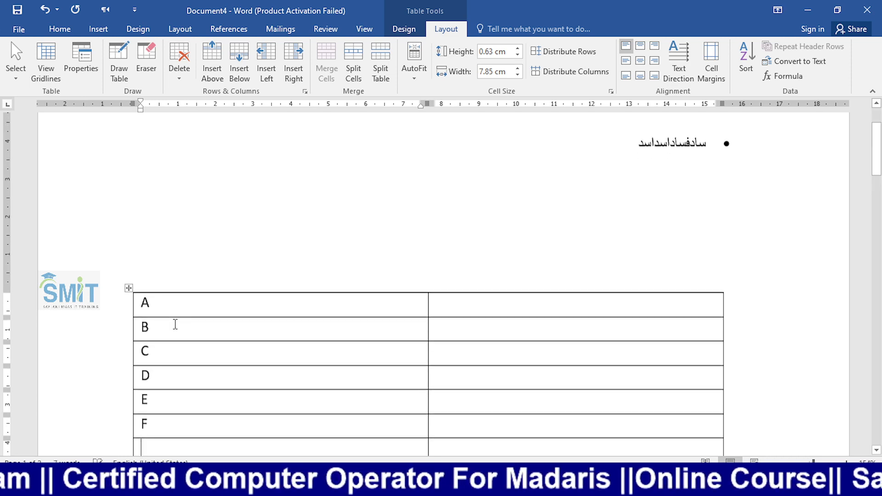
type("D")
key("Tab")
key("Tab")
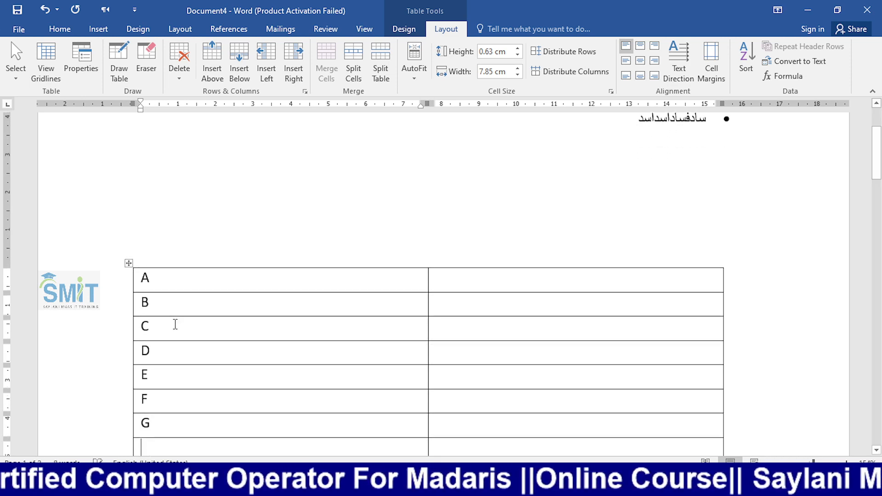
type("H")
key("Tab")
key("Tab")
type("I")
key("Tab")
key("Tab")
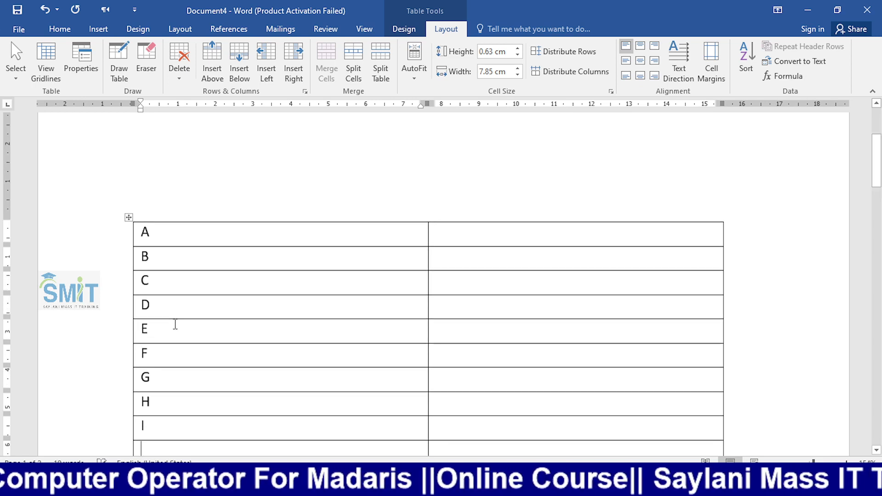
type("J")
key("Tab")
key("Tab")
type("K")
key("Tab")
key("Tab")
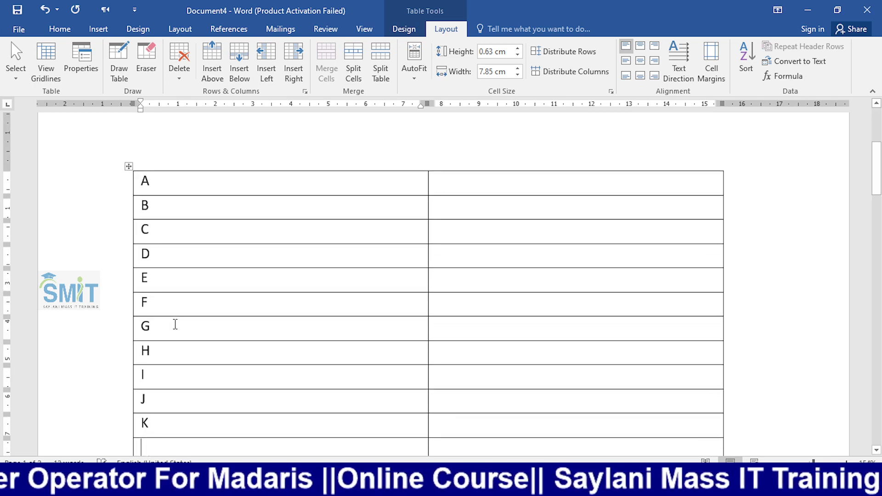
- Enter the letters L through Z in the left column, one per row
type("L")
key("Tab")
key("Tab")
type("M")
key("Tab")
key("Tab")
type("N")
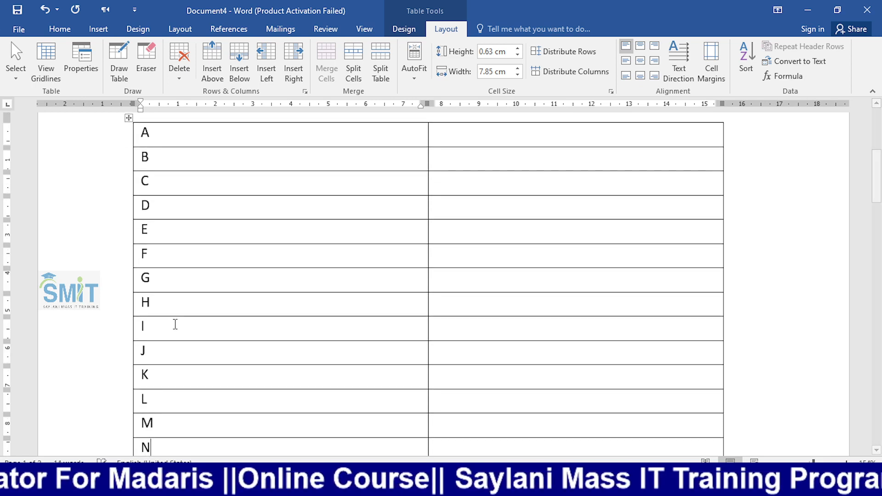
key("Tab")
key("Tab")
type("O")
key("Tab")
key("Tab")
type("P")
key("Tab")
key("Tab")
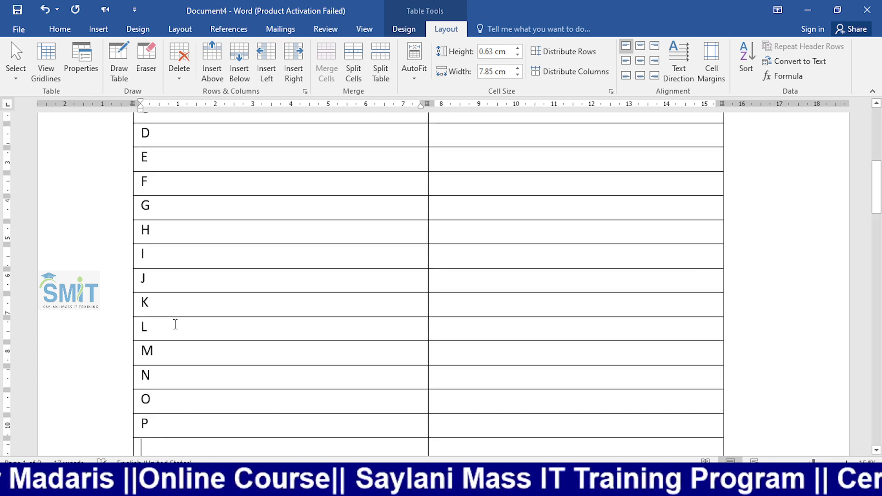
type("Q")
key("Tab")
key("Tab")
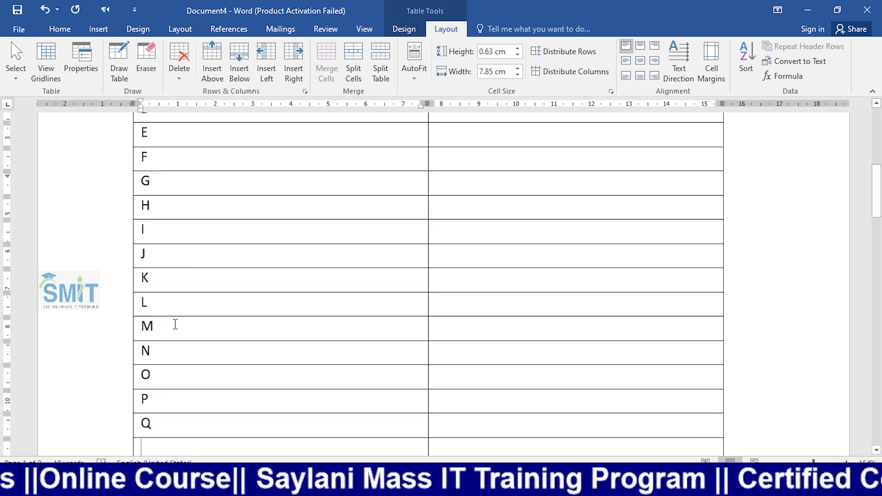
type("R")
key("Tab")
key("Tab")
type("S")
key("Tab")
key("Tab")
type("T")
key("Tab")
key("Tab")
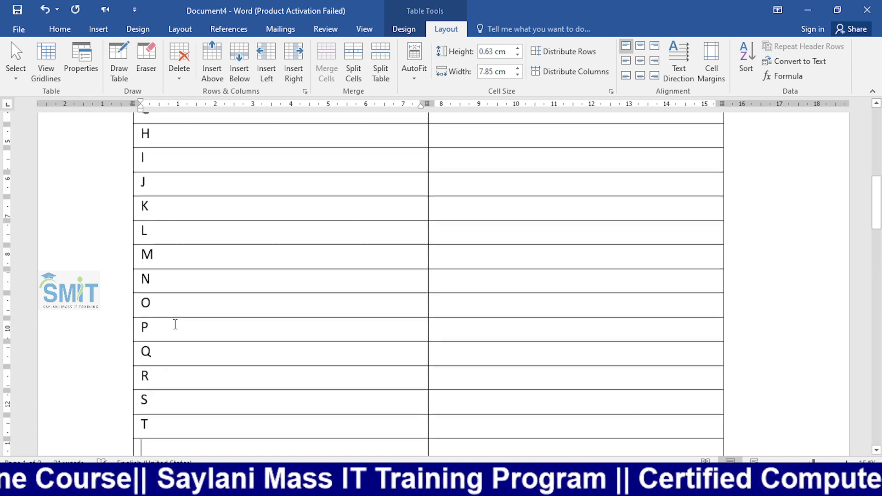
type("U")
key("Tab")
key("Tab")
type("V")
key("Tab")
key("Tab")
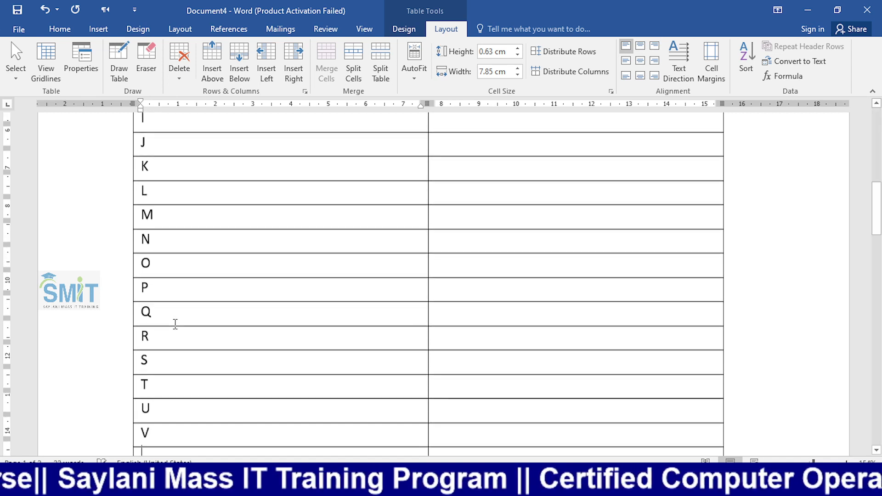
type("W")
key("Tab")
key("Tab")
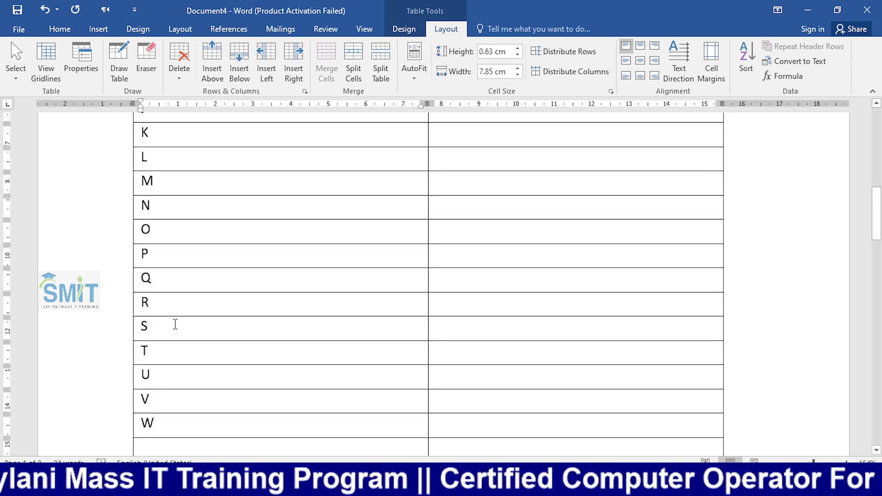
type("X")
key("Tab")
key("Tab")
type("Y")
key("Tab")
key("Tab")
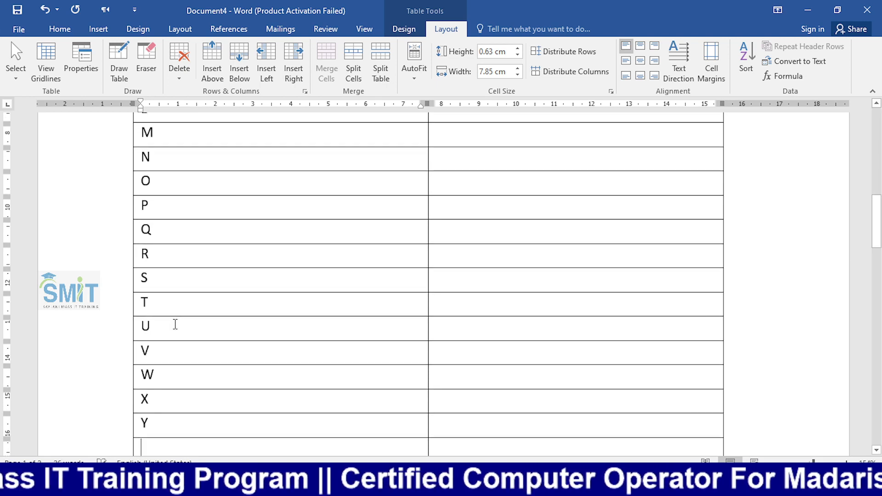
type("Z")
key("Tab")
key("Tab")
key("Tab")
key("Tab")
key("Tab")
key("Tab")
key("Tab")
key("Tab")
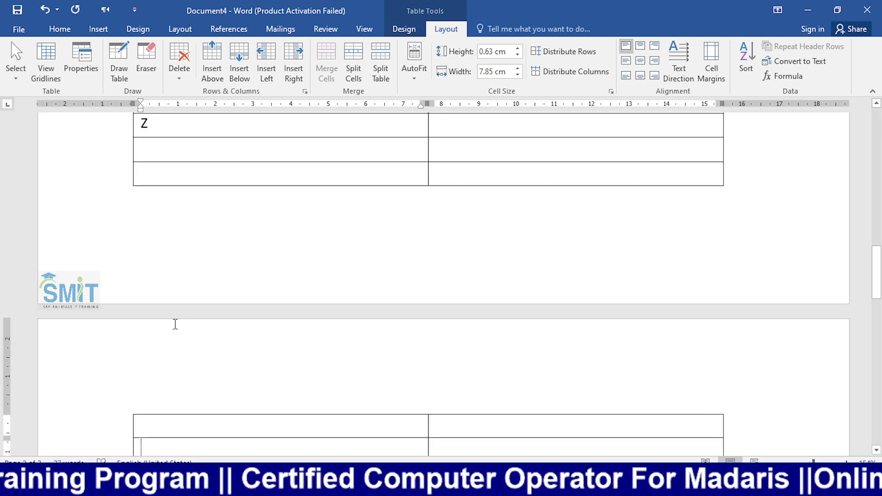
- Delete the empty rows below Z using Delete Rows
left_click(250, 157)
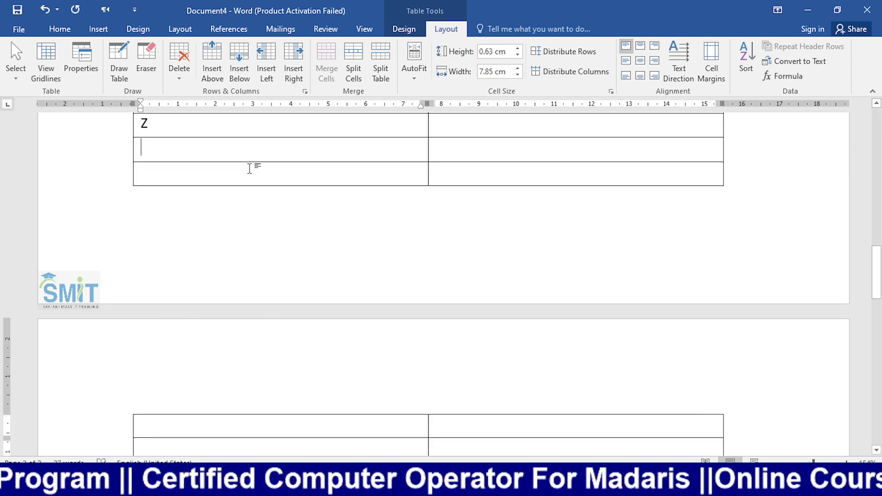
left_click_drag(250, 168, 239, 412)
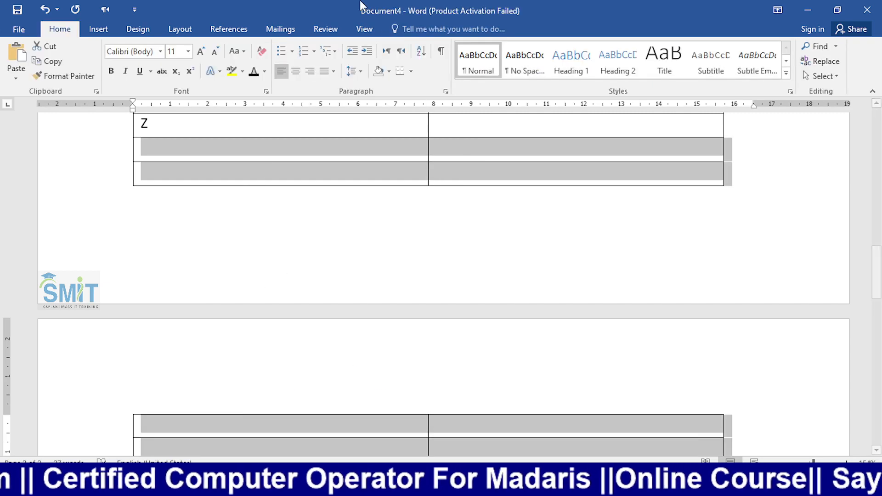
scroll(454, 172, "down", 4)
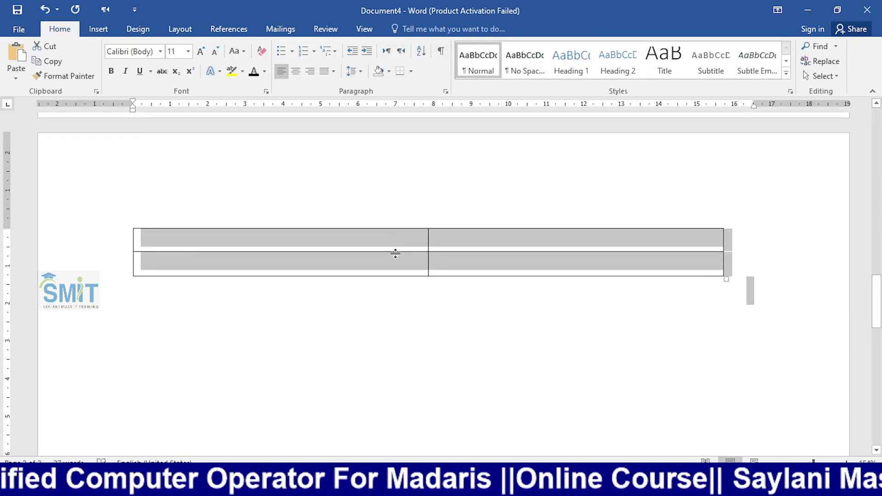
left_click(394, 241)
left_click_drag(397, 265, 291, 427)
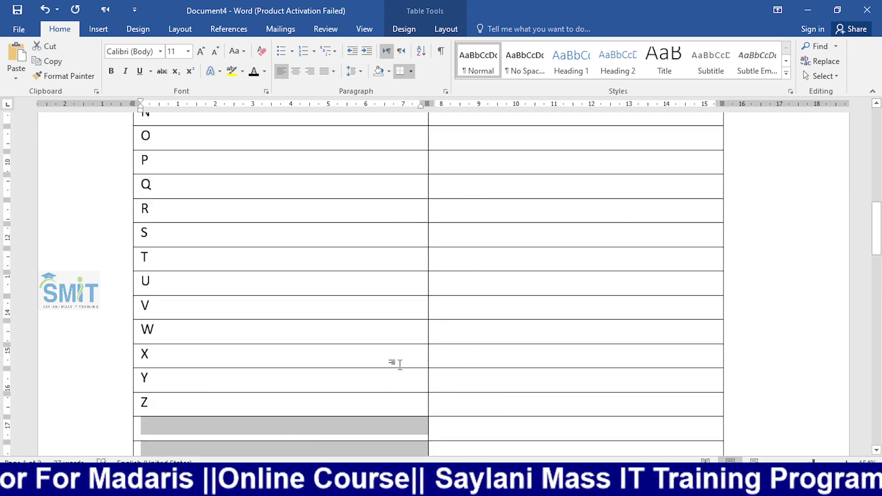
left_click(446, 29)
left_click(179, 64)
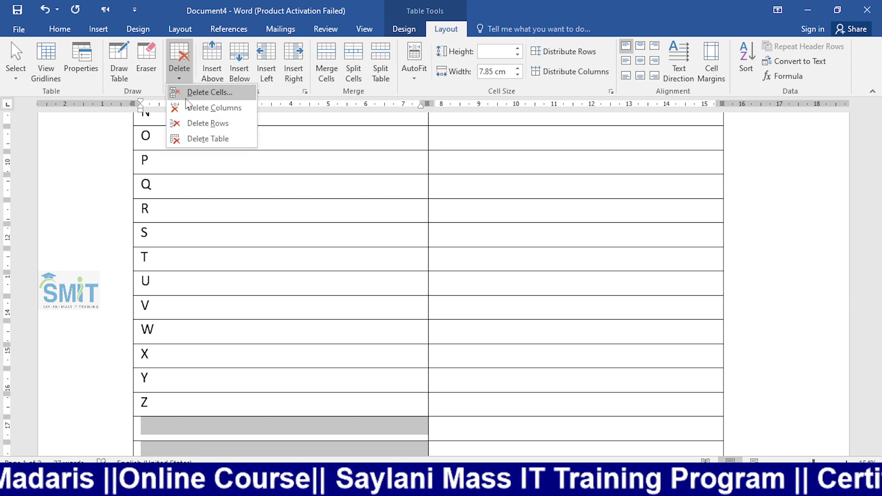
left_click(202, 123)
scroll(395, 330, "up", 15)
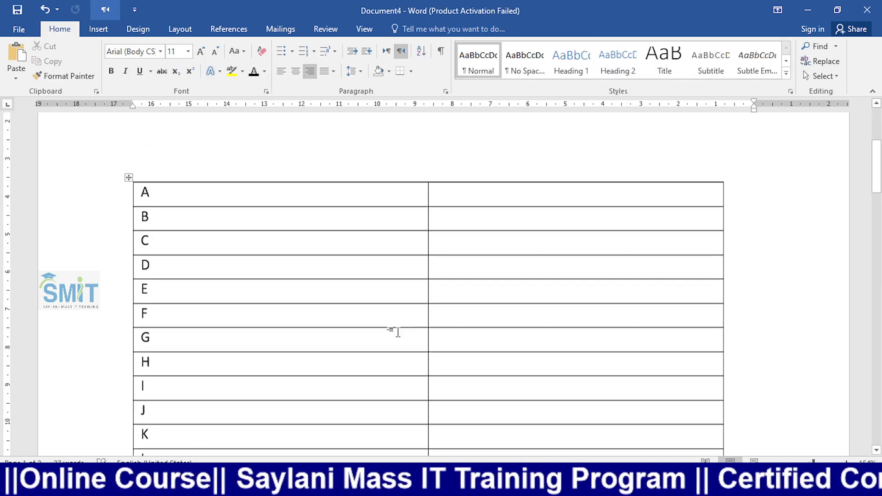
- Set the cell beside A to Urdu input with right-to-left direction
left_click(527, 265)
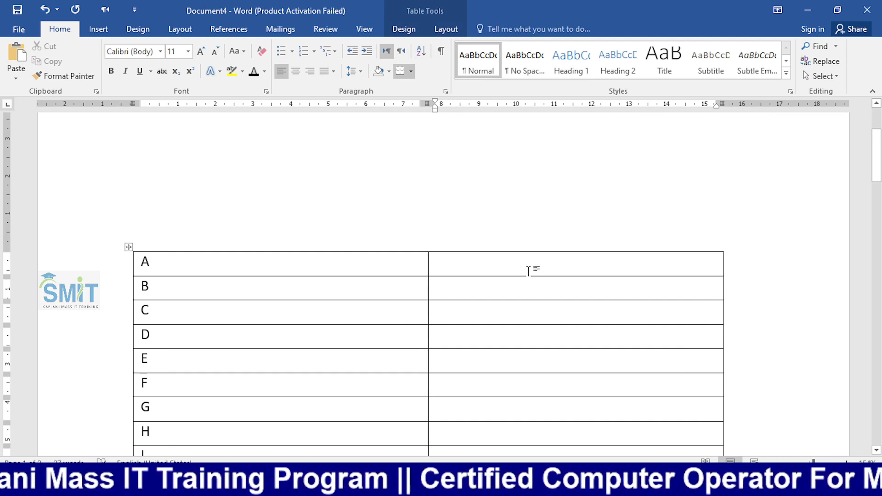
key("alt+shift")
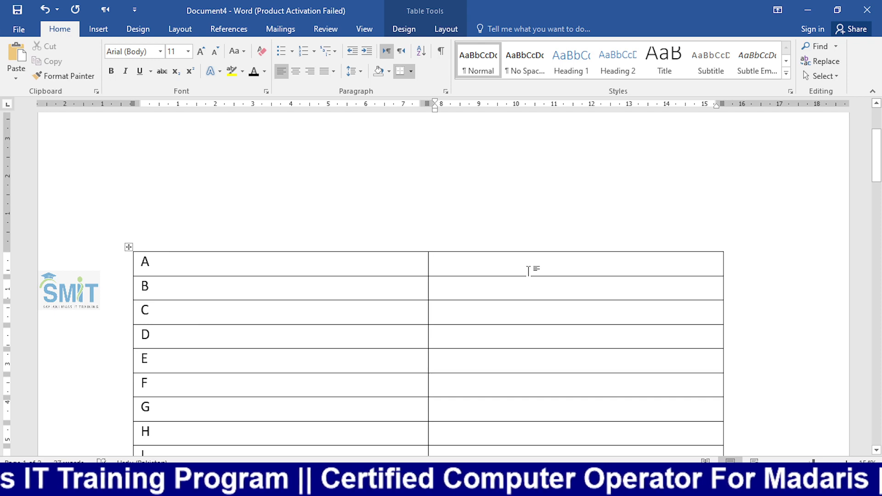
left_click(401, 50)
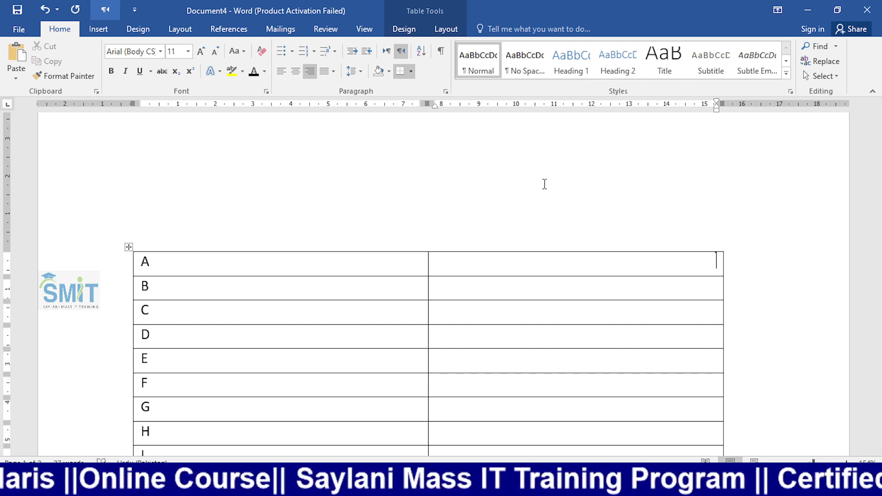
- Type ا beside A and make the whole right column right-to-left
type("ا")
key("Down")
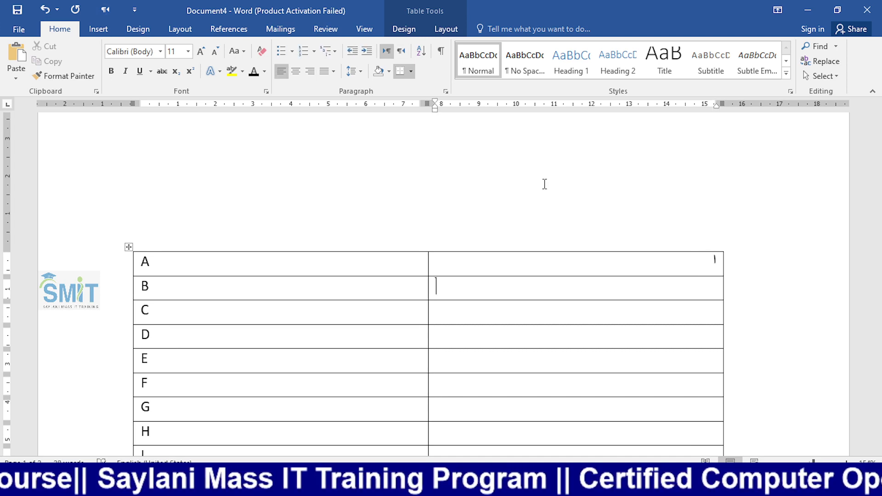
left_click_drag(542, 261, 566, 209)
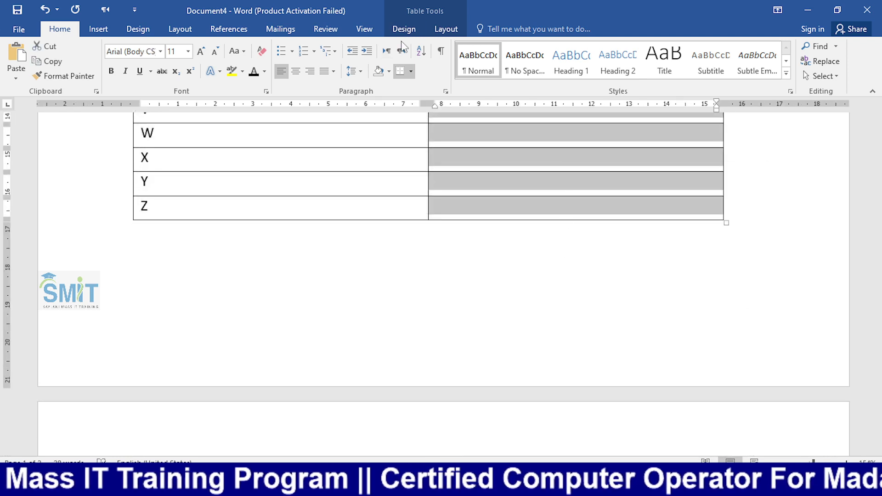
key("ctrl+Shift_R")
scroll(553, 229, "up", 15)
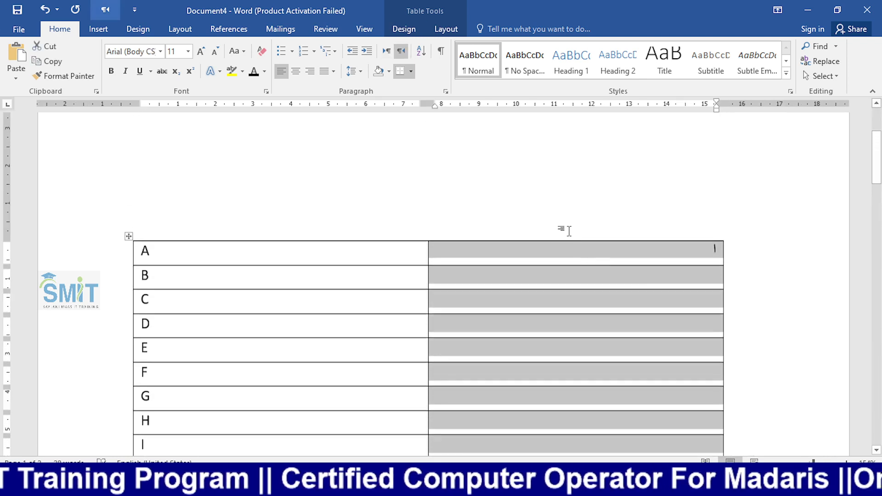
- Type ب in the cell beside B
left_click(671, 279)
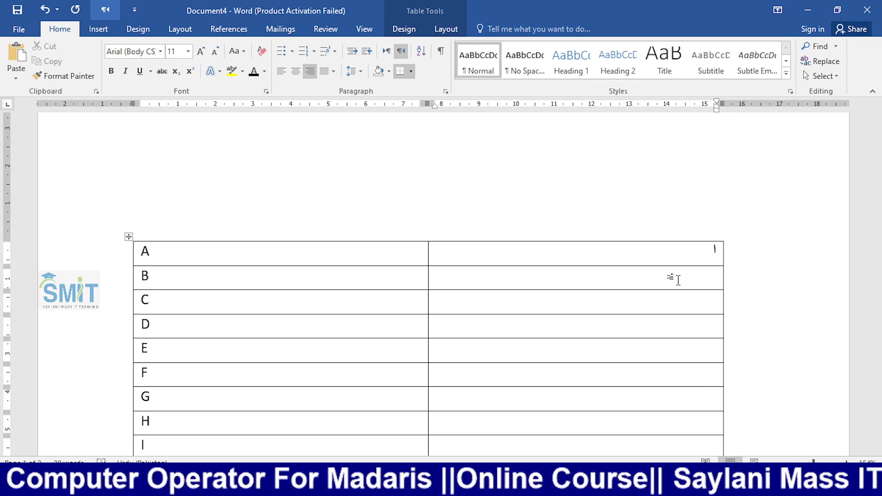
type("ب")
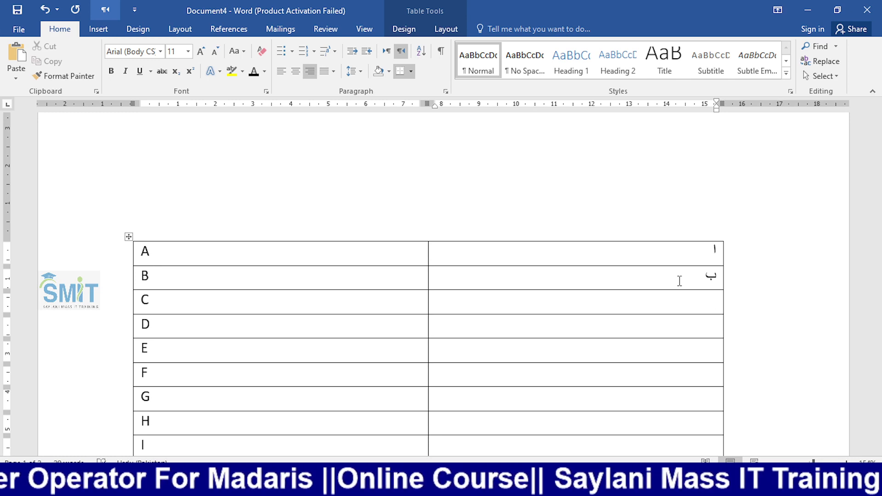
key("alt+Tab")
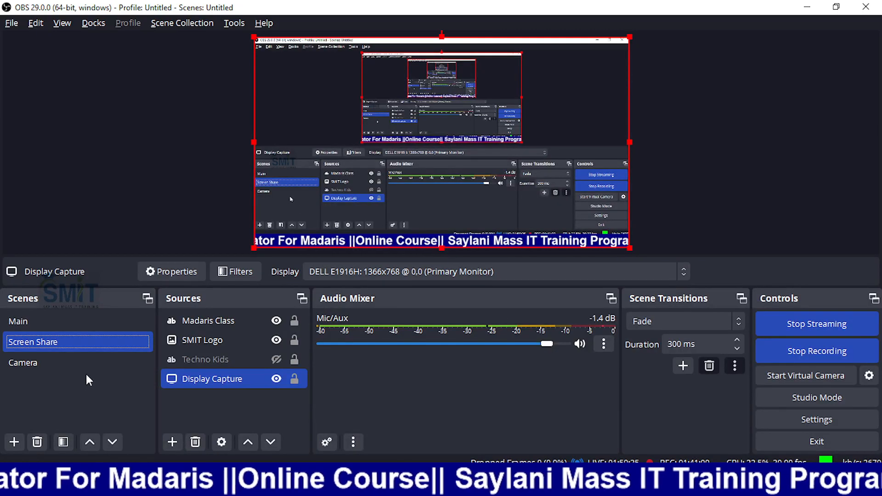
left_click(86, 367)
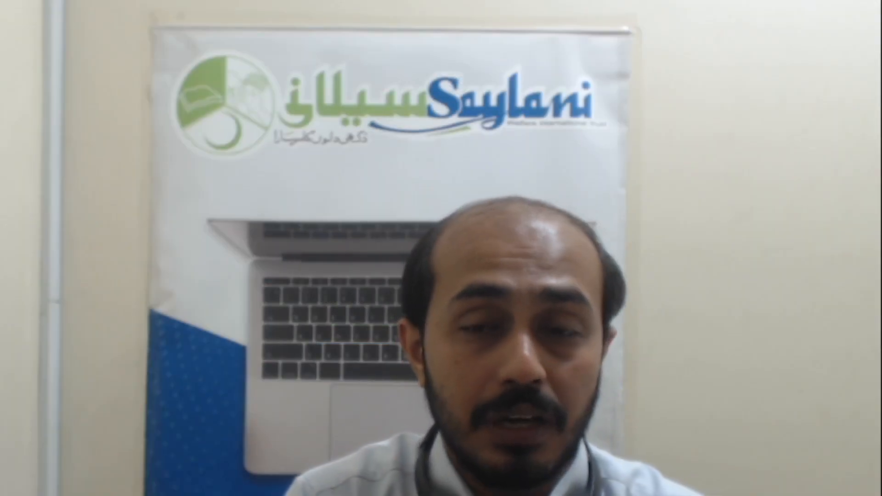